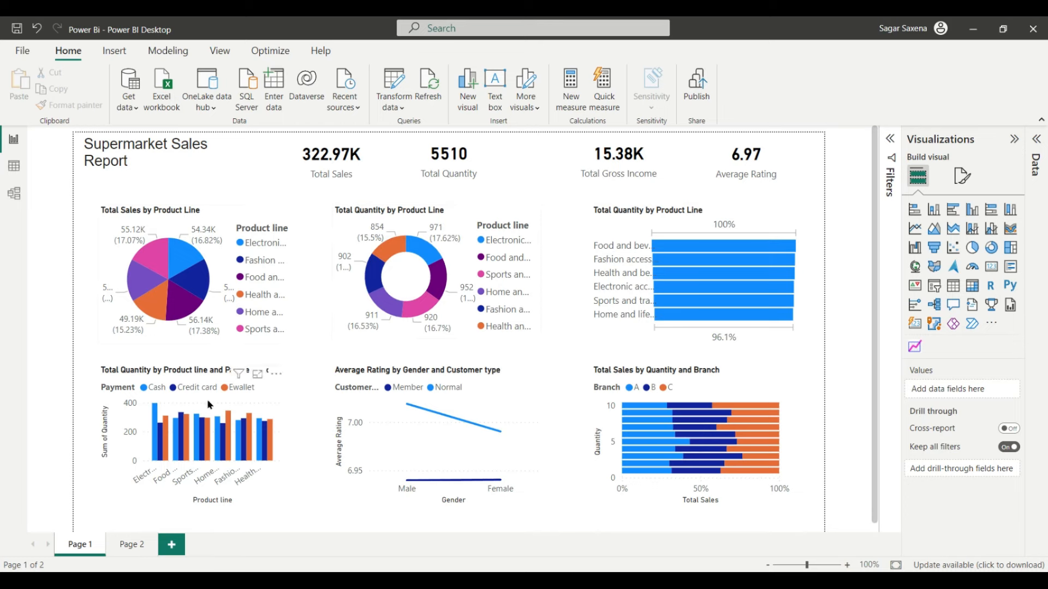
Step: Switch to Page 2 to view the finished dark-themed Supermarket Sales Report 2023 dashboard
{"action": "left_click", "coordinate": [130, 544]}
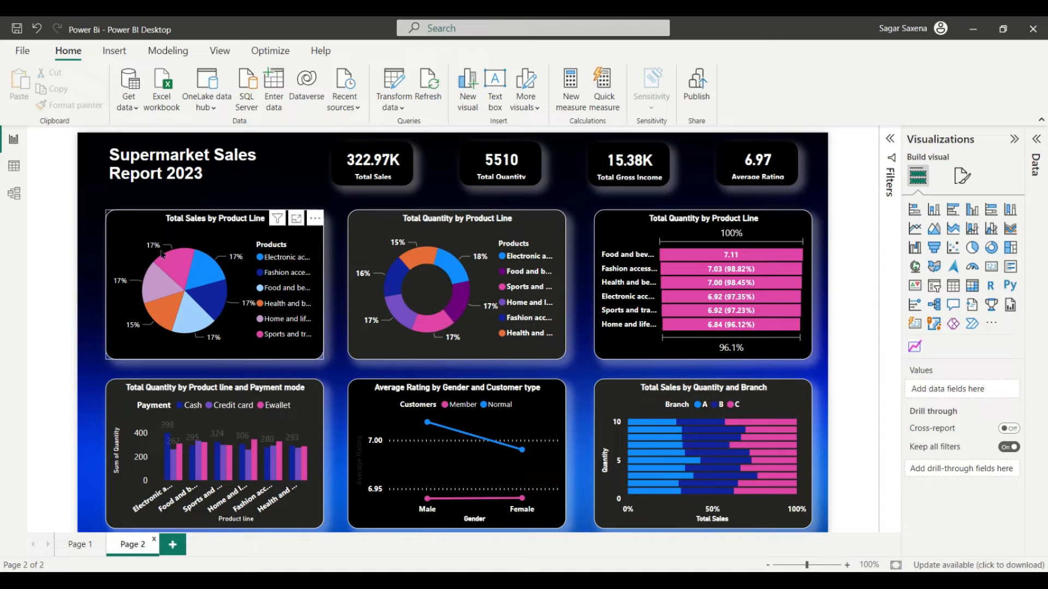
Step: Return to Page 1, the light-themed report with four KPI cards and six charts
{"action": "left_click", "coordinate": [69, 542]}
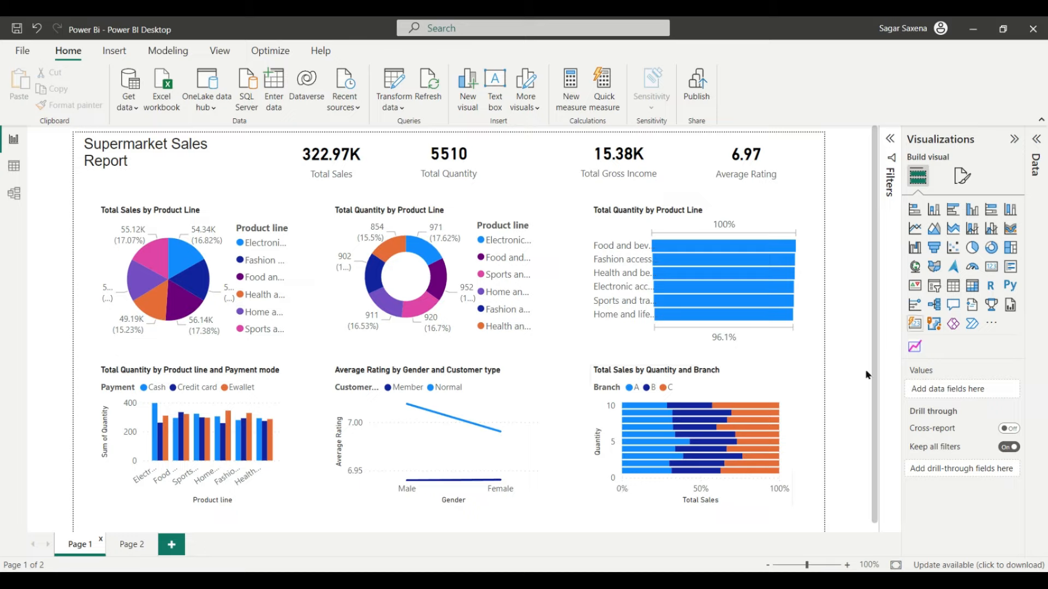
Step: Set the Page 1 canvas width to 1200 px in Canvas settings
{"action": "left_click", "coordinate": [811, 388]}
{"action": "scroll", "coordinate": [808, 431], "scroll_direction": "down", "scroll_amount": 1}
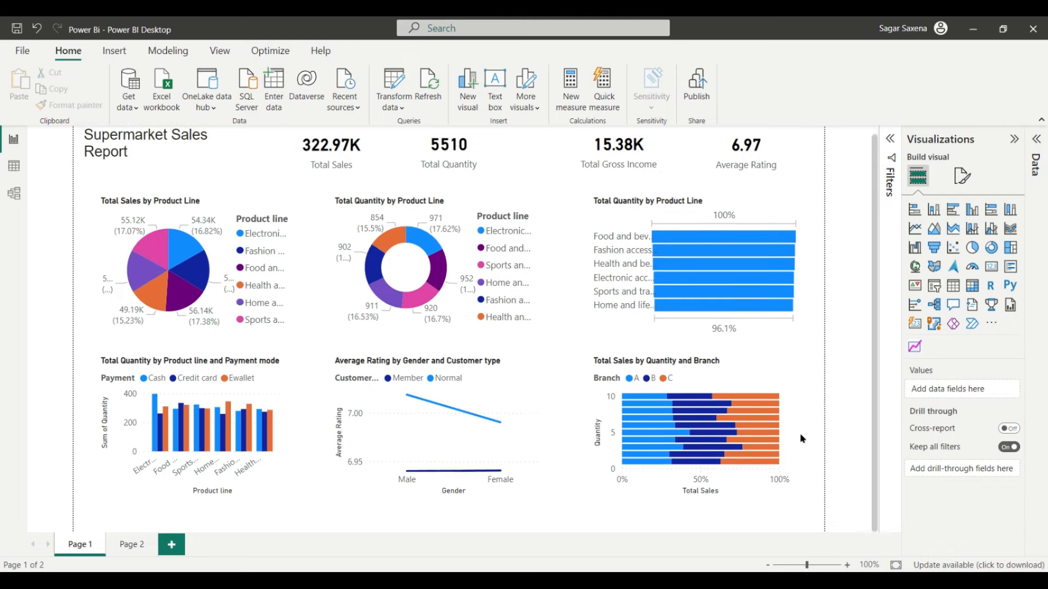
{"action": "left_click", "coordinate": [962, 175]}
{"action": "left_click", "coordinate": [972, 264]}
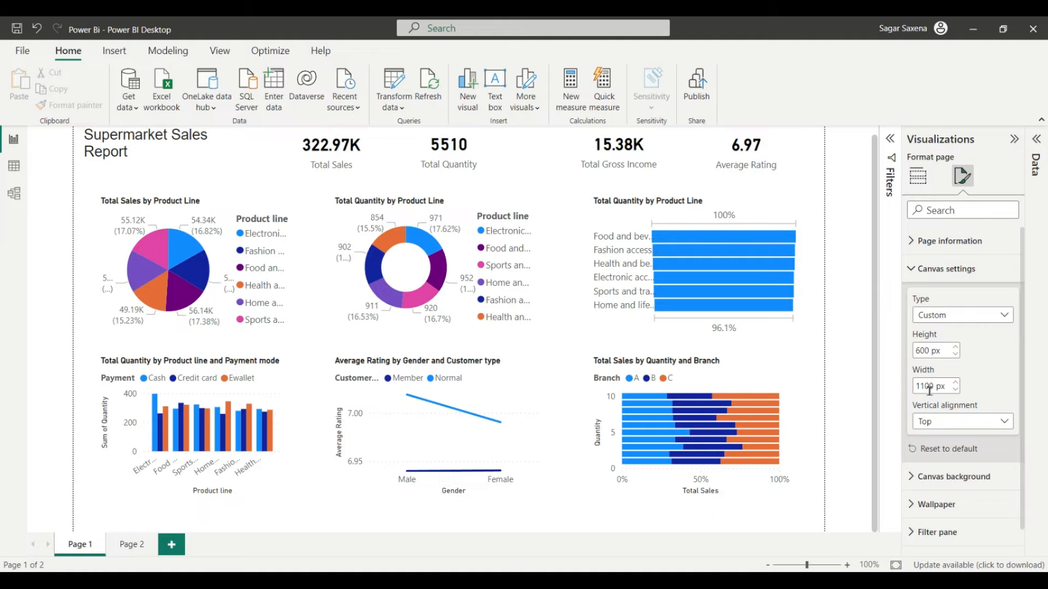
{"action": "scroll", "coordinate": [927, 390], "scroll_direction": "down", "scroll_amount": 1}
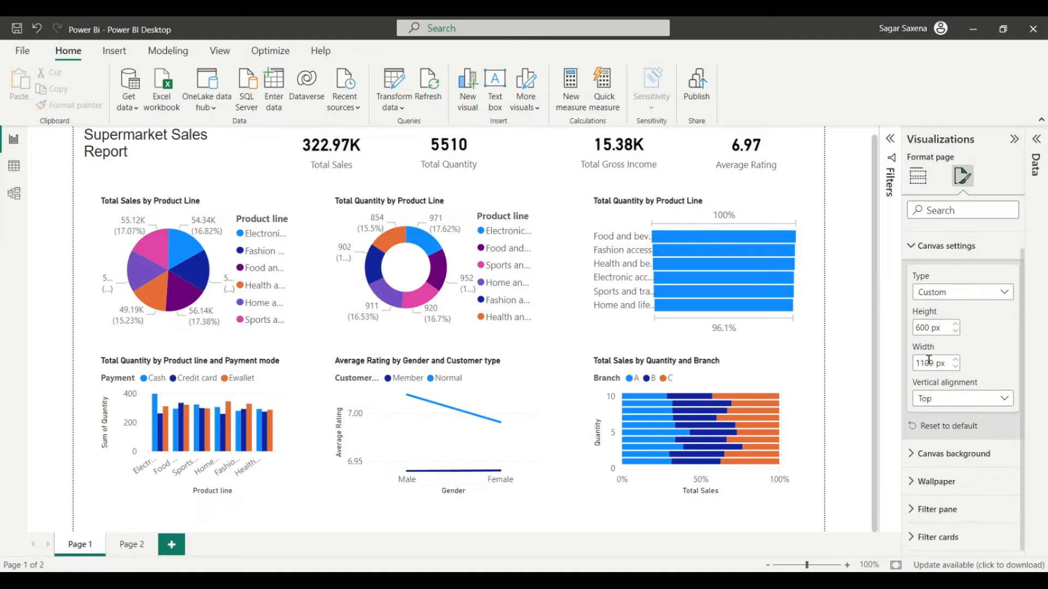
{"action": "double_click", "coordinate": [927, 362]}
{"action": "type", "text": "12"}
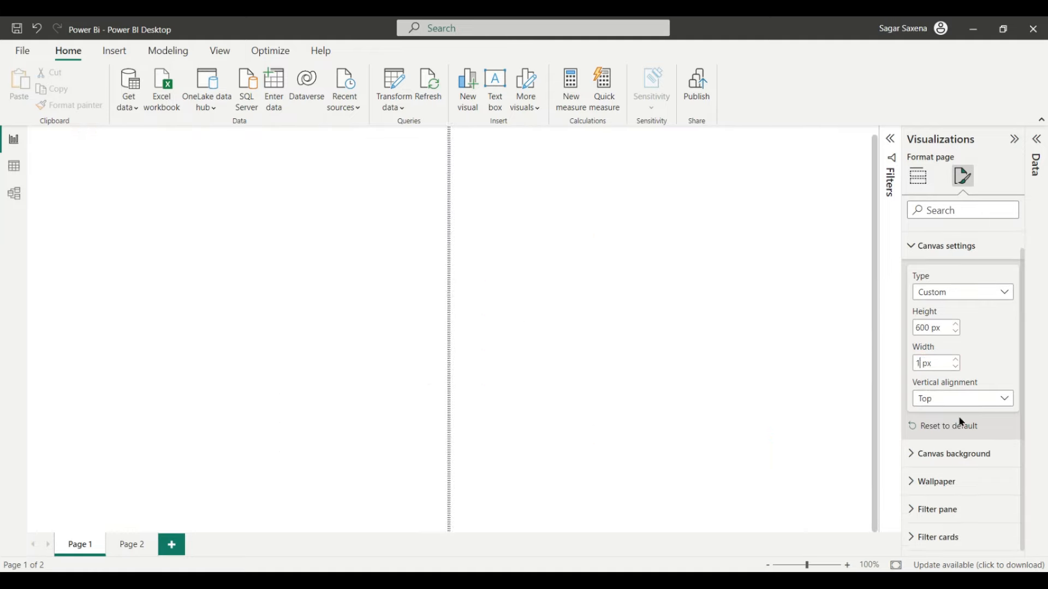
{"action": "type", "text": "00"}
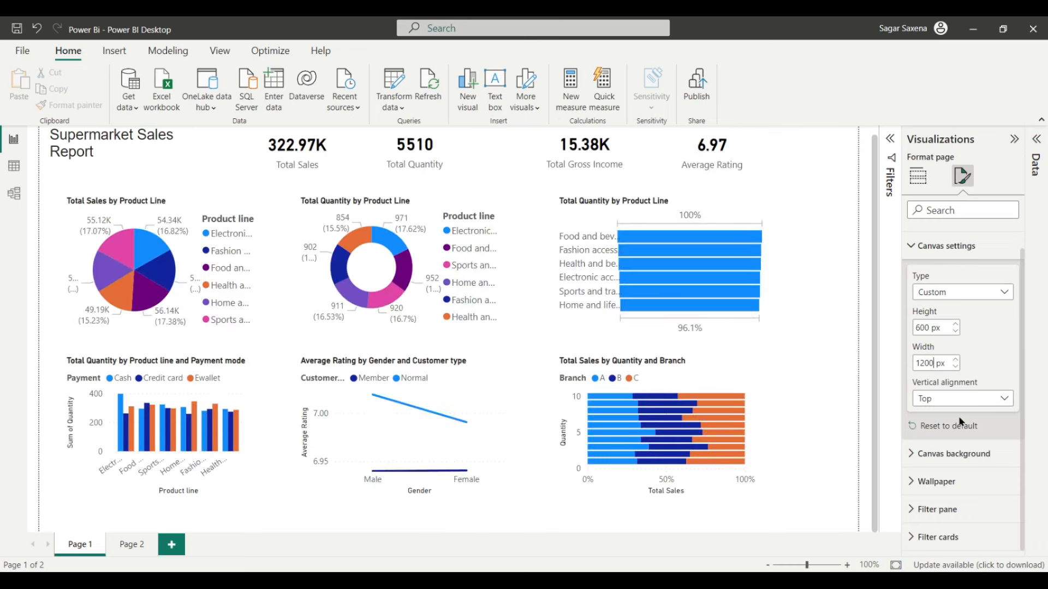
Step: Collapse and re-expand the side panes to check the wider page layout
{"action": "left_click", "coordinate": [1013, 139]}
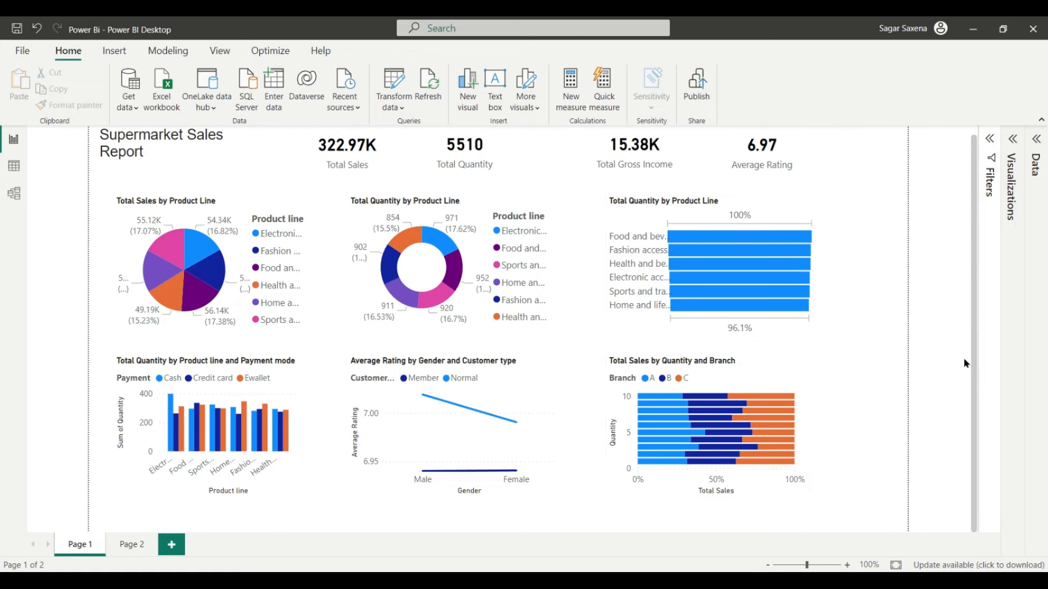
{"action": "left_click", "coordinate": [989, 138]}
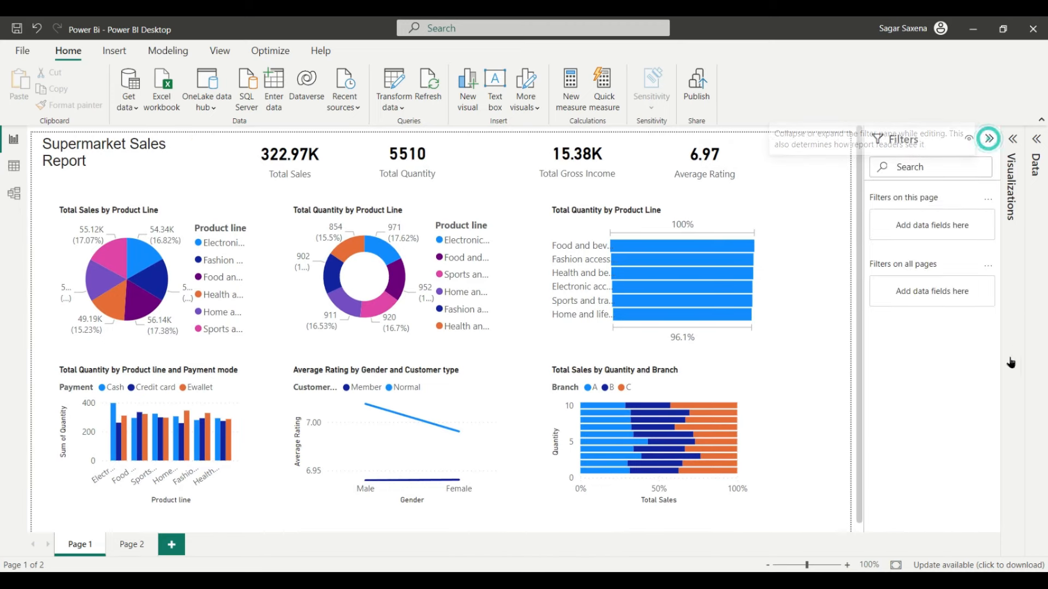
{"action": "left_click", "coordinate": [1011, 363]}
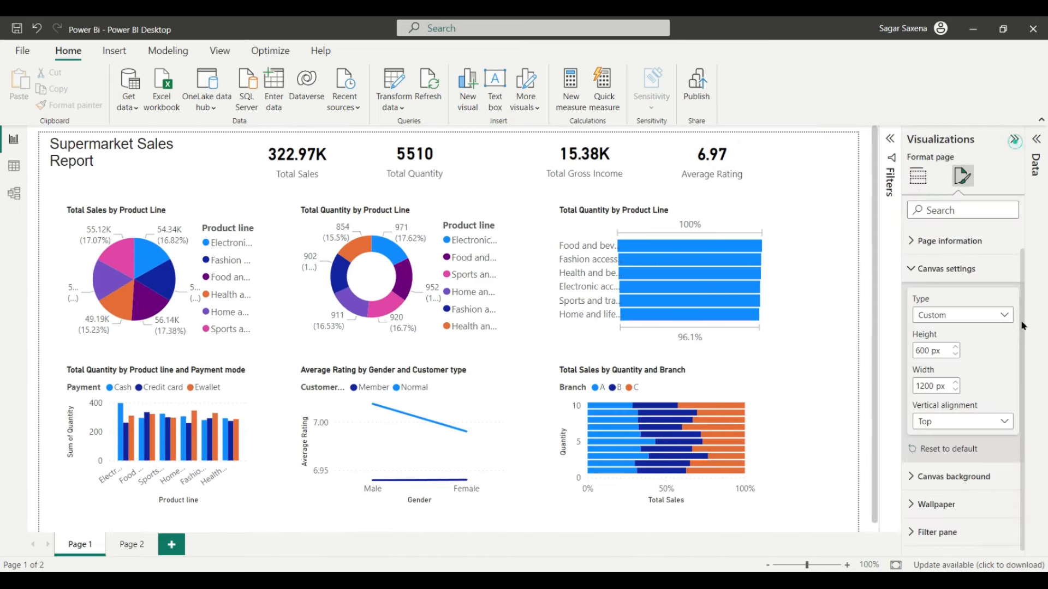
Step: Give the page canvas a grey background at 0% transparency
{"action": "left_click", "coordinate": [839, 442]}
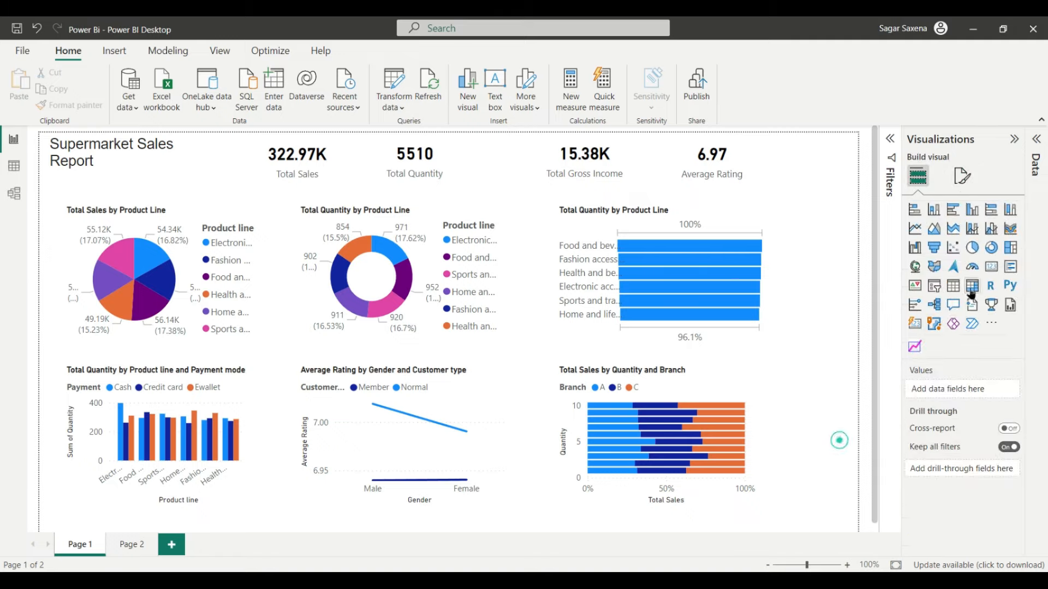
{"action": "left_click", "coordinate": [966, 184]}
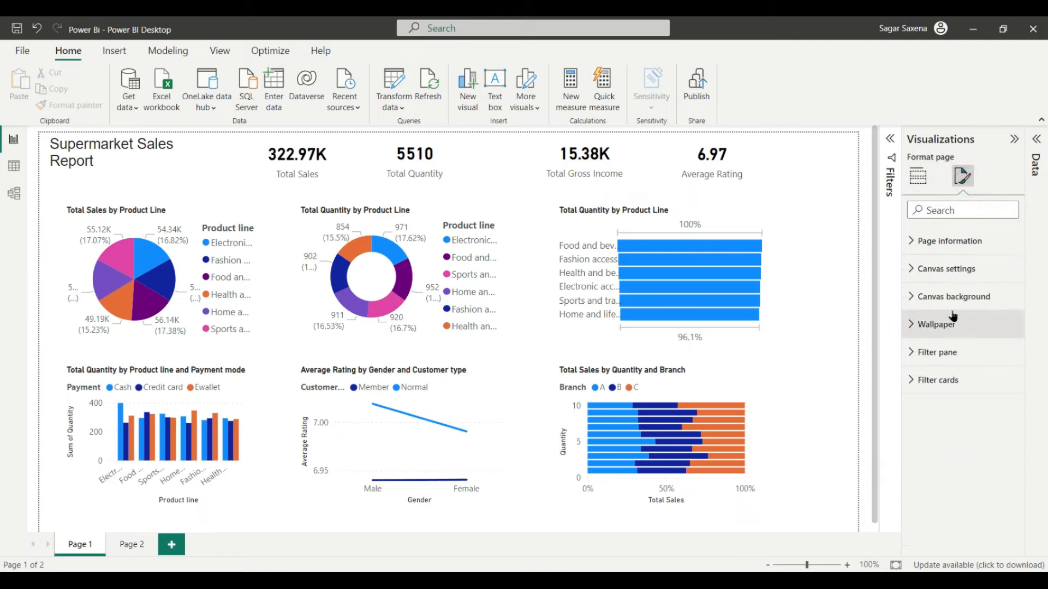
{"action": "left_click", "coordinate": [961, 297]}
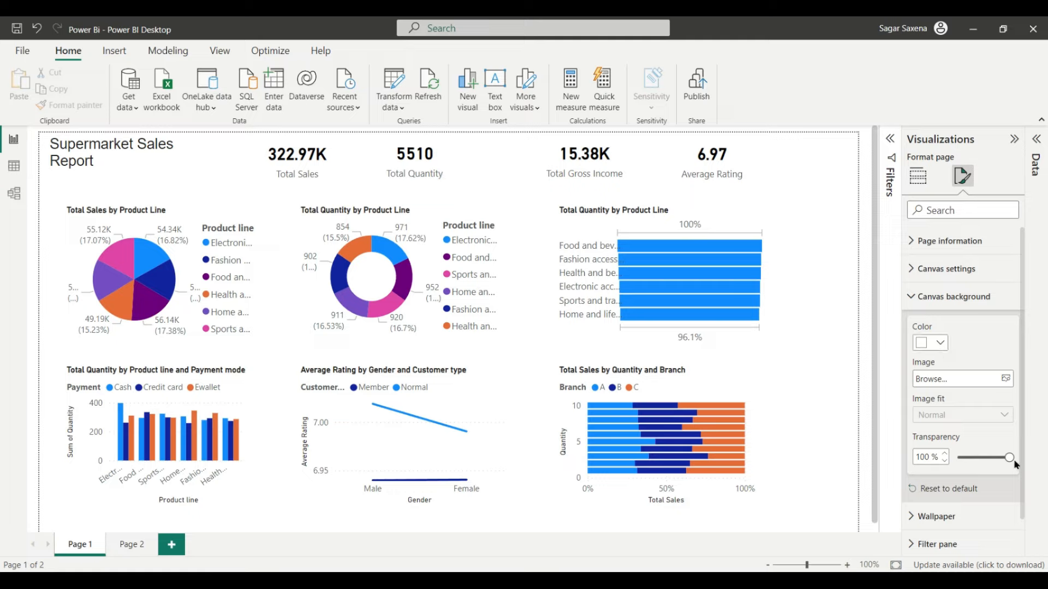
{"action": "left_click", "coordinate": [947, 347]}
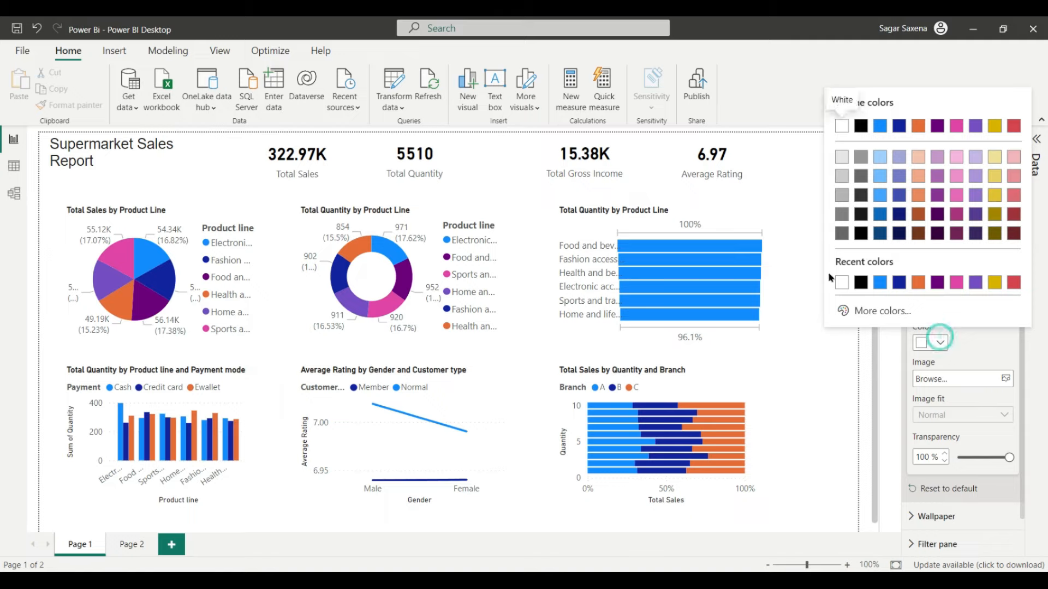
{"action": "left_click", "coordinate": [840, 198]}
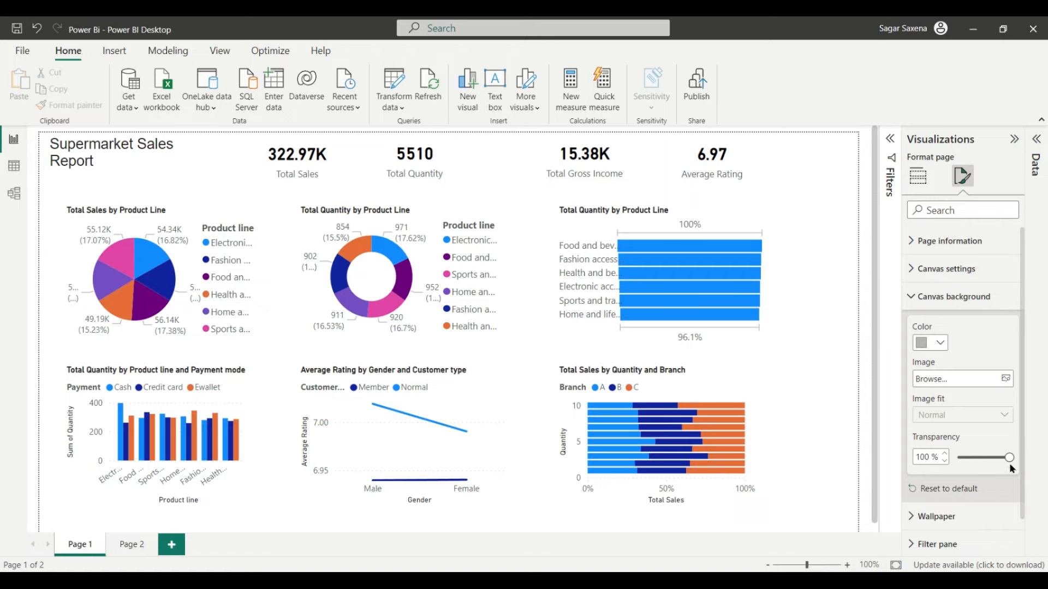
{"action": "left_click_drag", "start_coordinate": [1009, 464], "coordinate": [959, 464]}
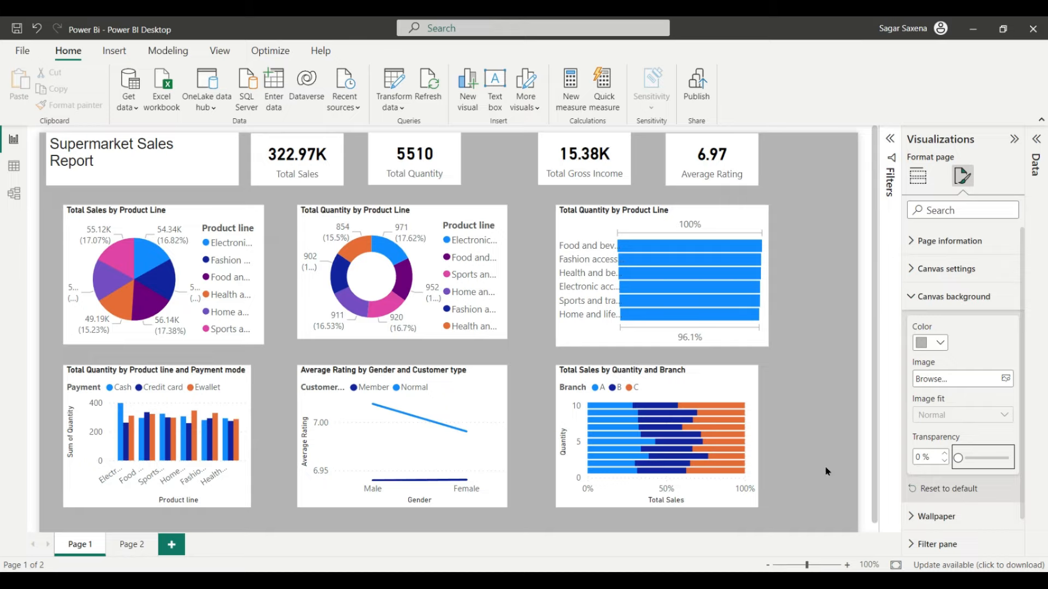
{"action": "left_click", "coordinate": [922, 297]}
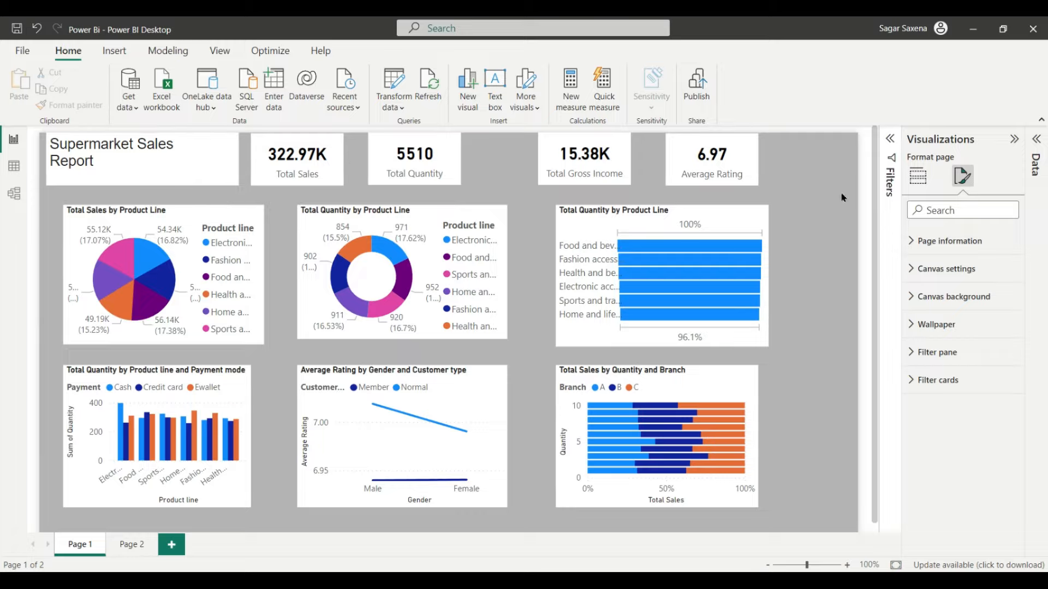
Step: Select the Total Sales, Total Quantity, Total Gross Income and Average Rating cards together
{"action": "left_click", "coordinate": [324, 169]}
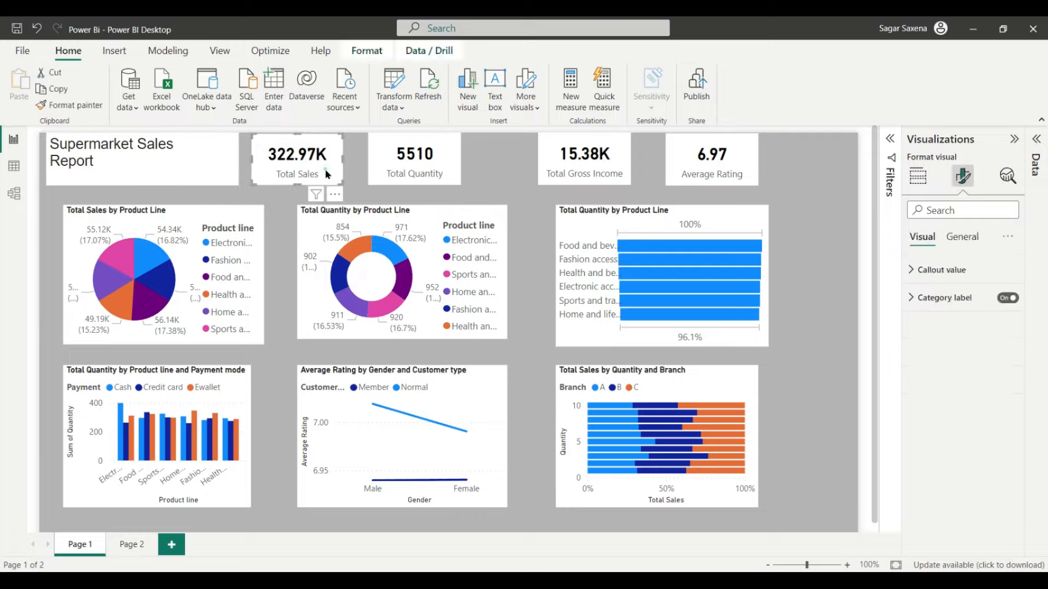
{"action": "left_click", "coordinate": [447, 152], "text": "ctrl"}
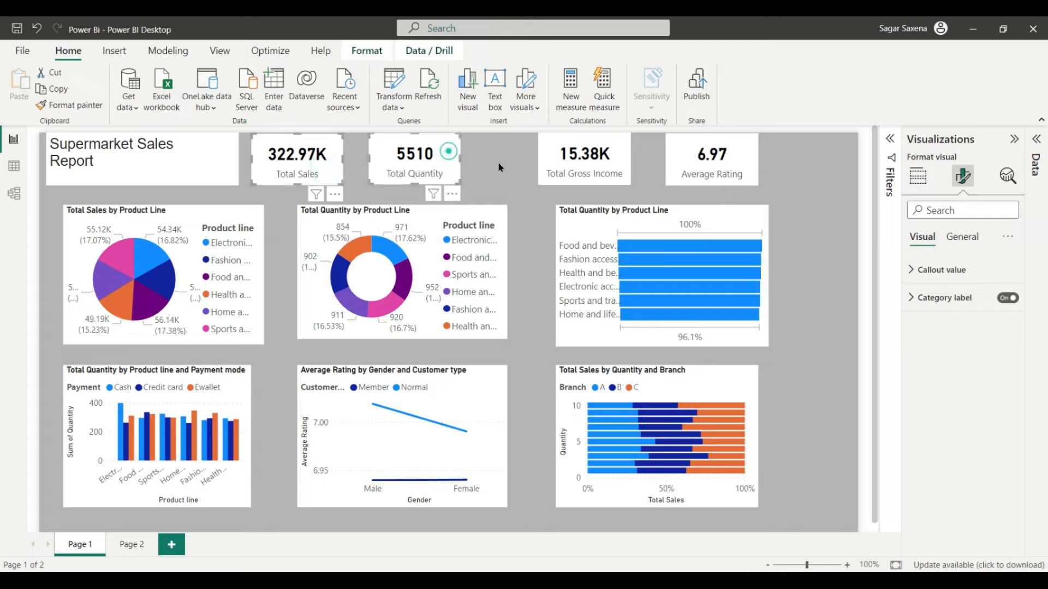
{"action": "left_click", "coordinate": [617, 159], "text": "ctrl"}
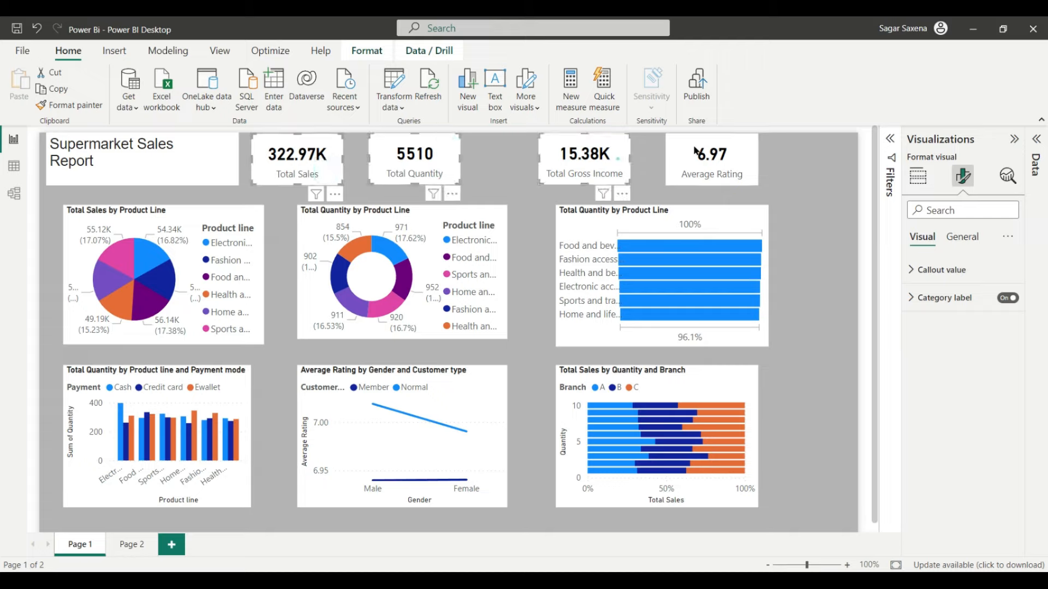
{"action": "left_click", "coordinate": [739, 143], "text": "ctrl"}
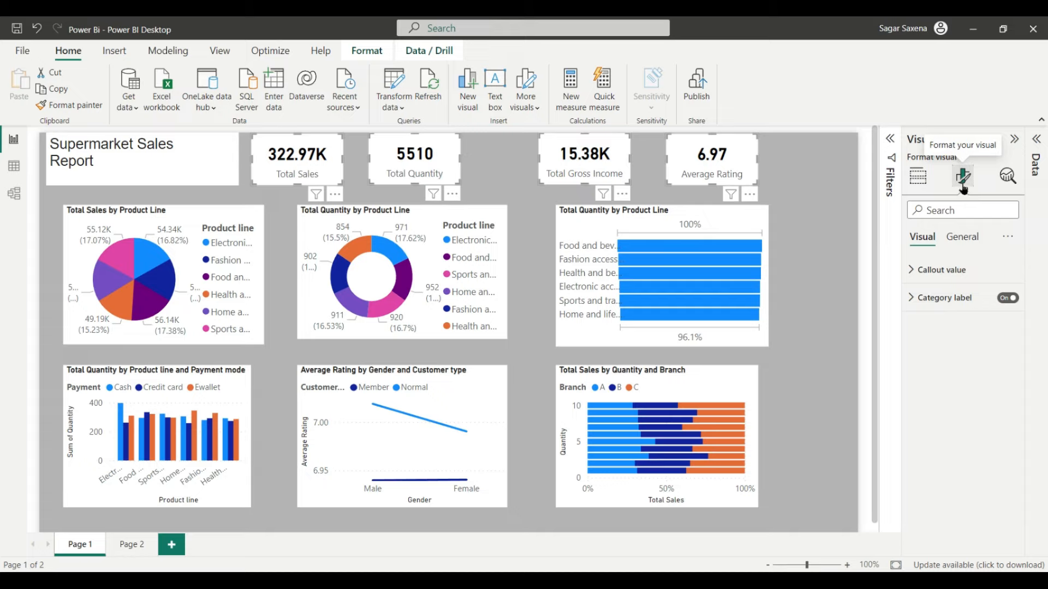
Step: Resize the selected KPI cards to height 65 and width 120
{"action": "left_click", "coordinate": [962, 237]}
{"action": "left_click", "coordinate": [962, 269]}
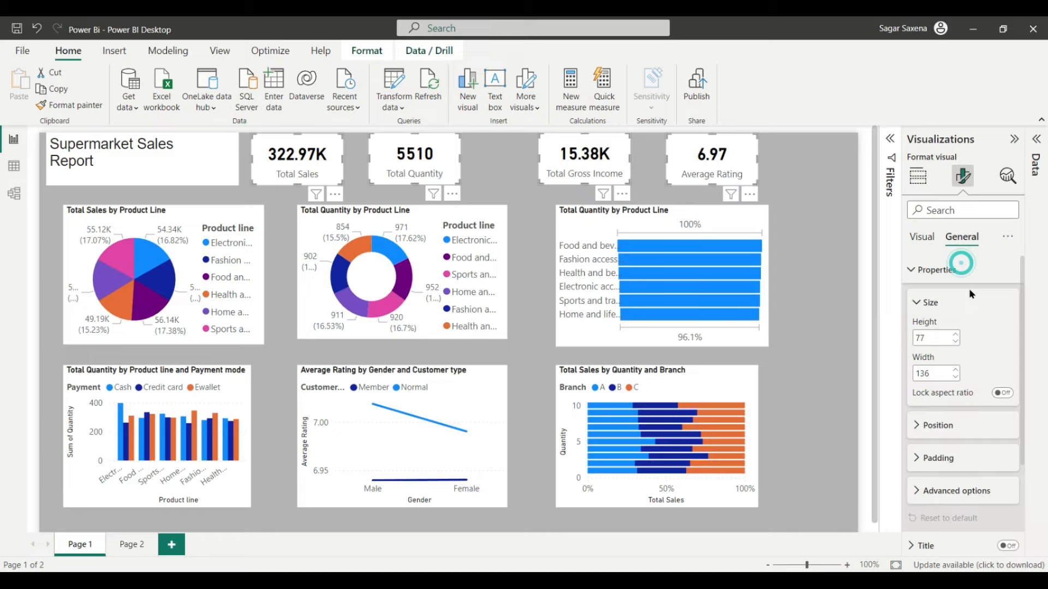
{"action": "double_click", "coordinate": [928, 338]}
{"action": "key", "text": "BackSpace"}
{"action": "type", "text": "60"}
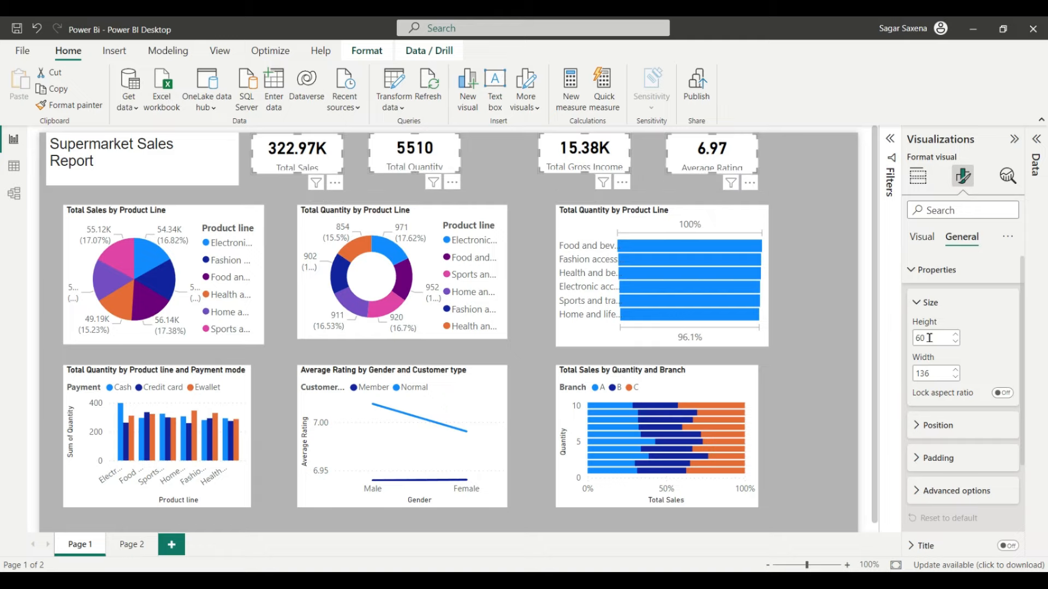
{"action": "key", "text": "BackSpace"}
{"action": "type", "text": "5"}
{"action": "double_click", "coordinate": [933, 374]}
{"action": "key", "text": "BackSpace"}
{"action": "type", "text": "120"}
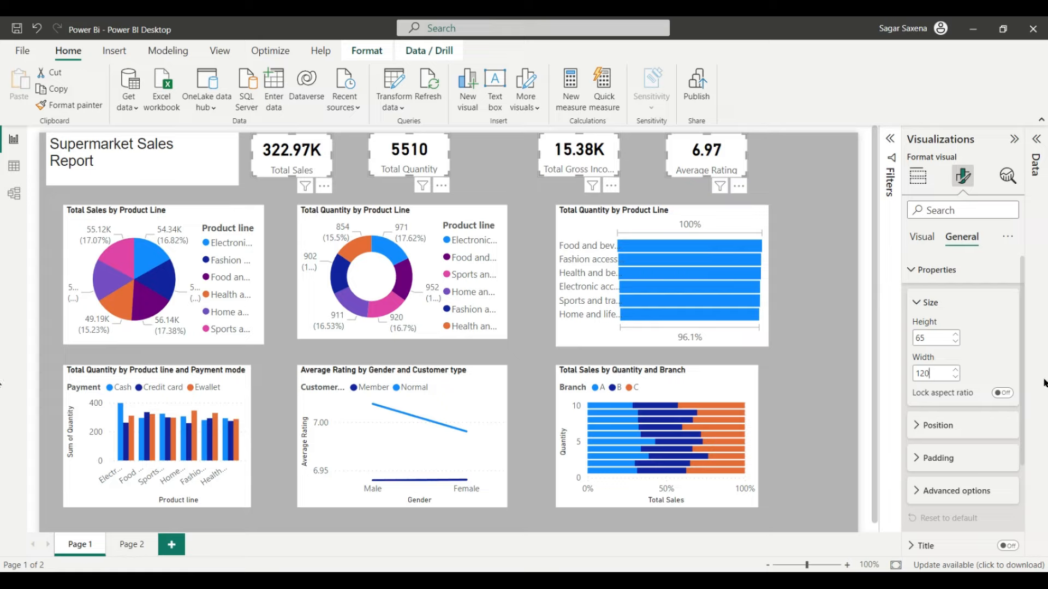
Step: Review the cards' position, padding and effects settings without changing them
{"action": "scroll", "coordinate": [961, 431], "scroll_direction": "down", "scroll_amount": 2}
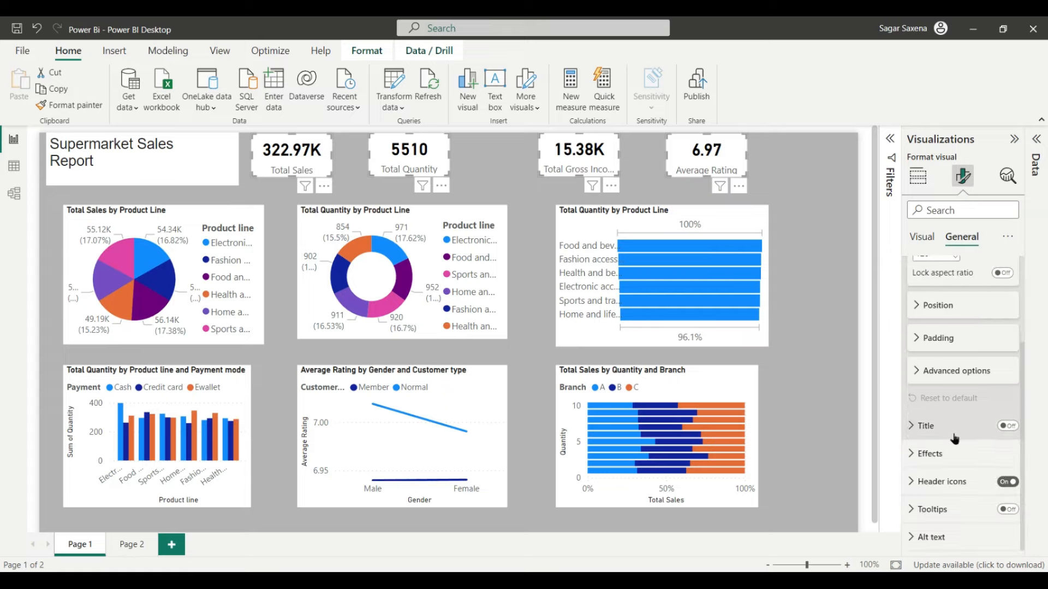
{"action": "left_click", "coordinate": [952, 304]}
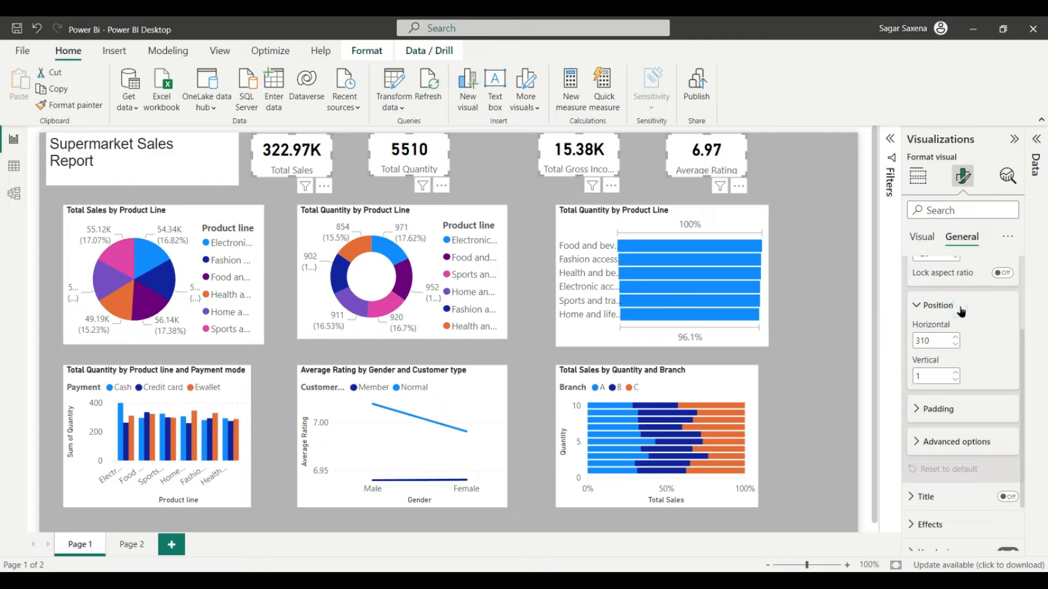
{"action": "left_click", "coordinate": [944, 305]}
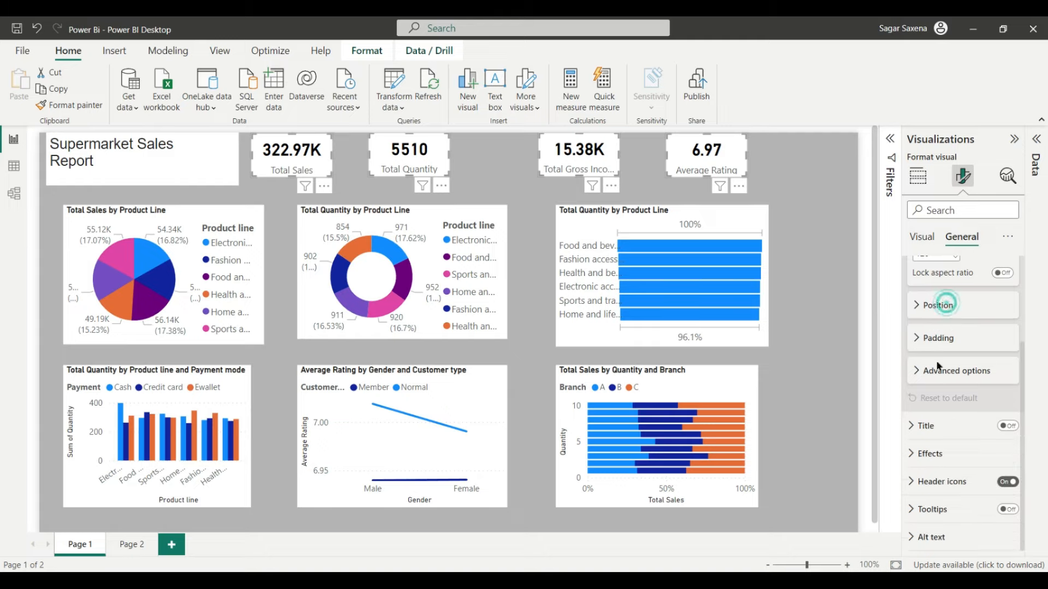
{"action": "left_click", "coordinate": [948, 340]}
{"action": "left_click", "coordinate": [960, 336]}
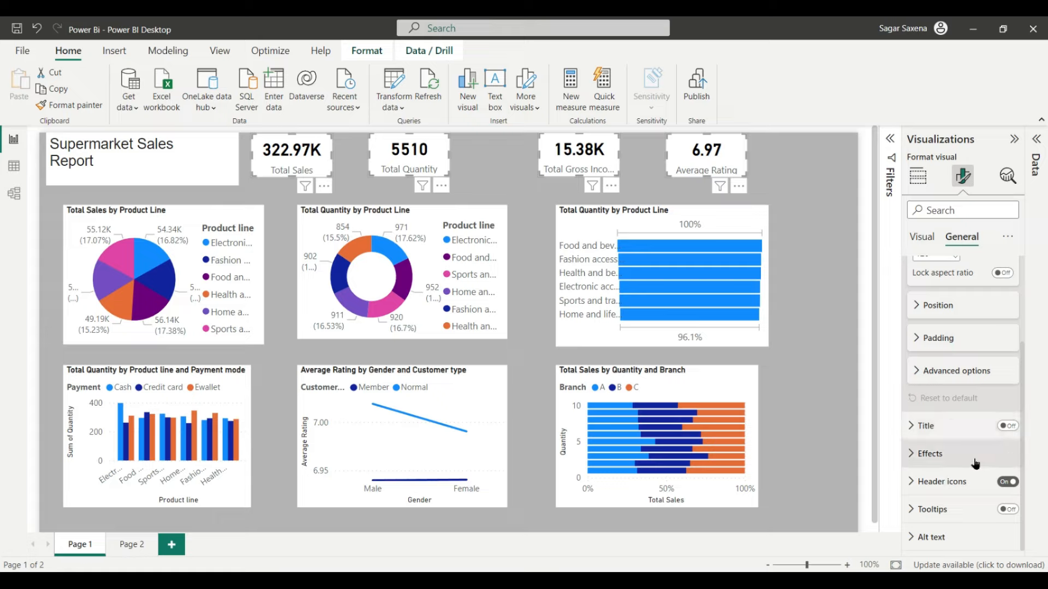
{"action": "scroll", "coordinate": [976, 464], "scroll_direction": "up", "scroll_amount": 3}
{"action": "left_click", "coordinate": [931, 270]}
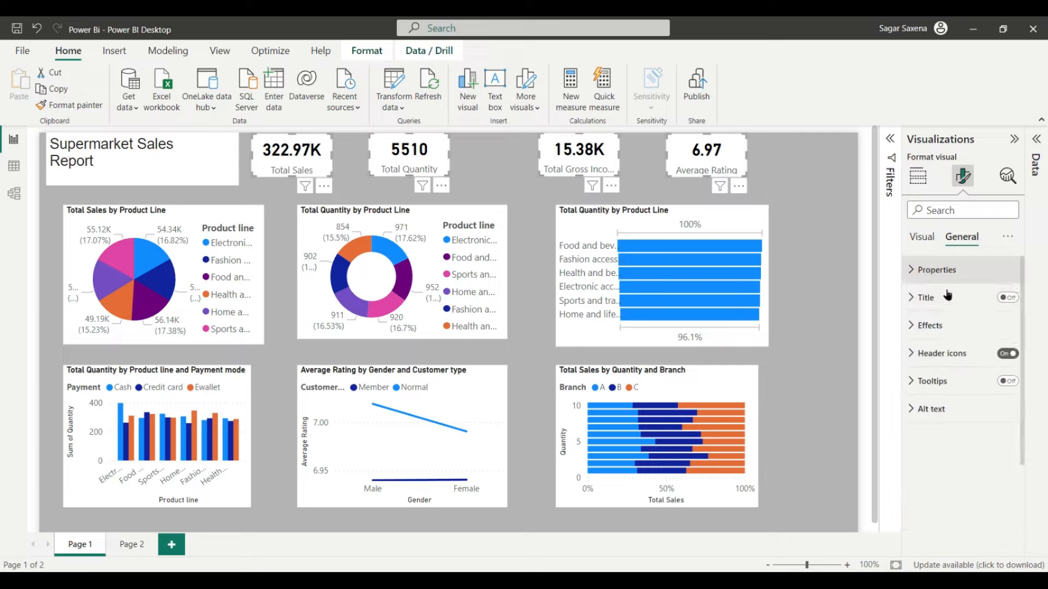
{"action": "left_click", "coordinate": [947, 327]}
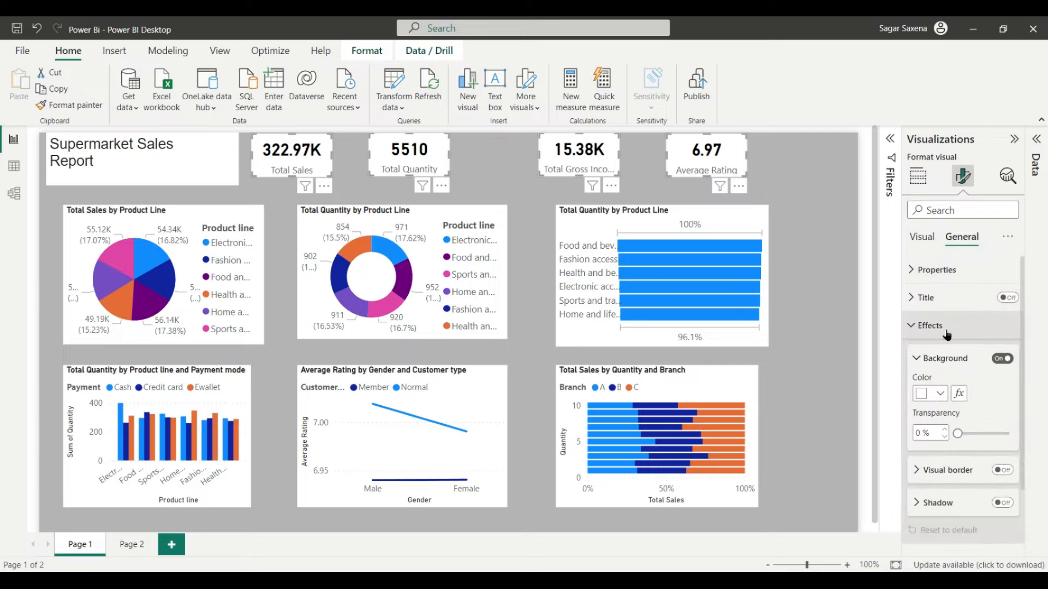
{"action": "left_click", "coordinate": [948, 334]}
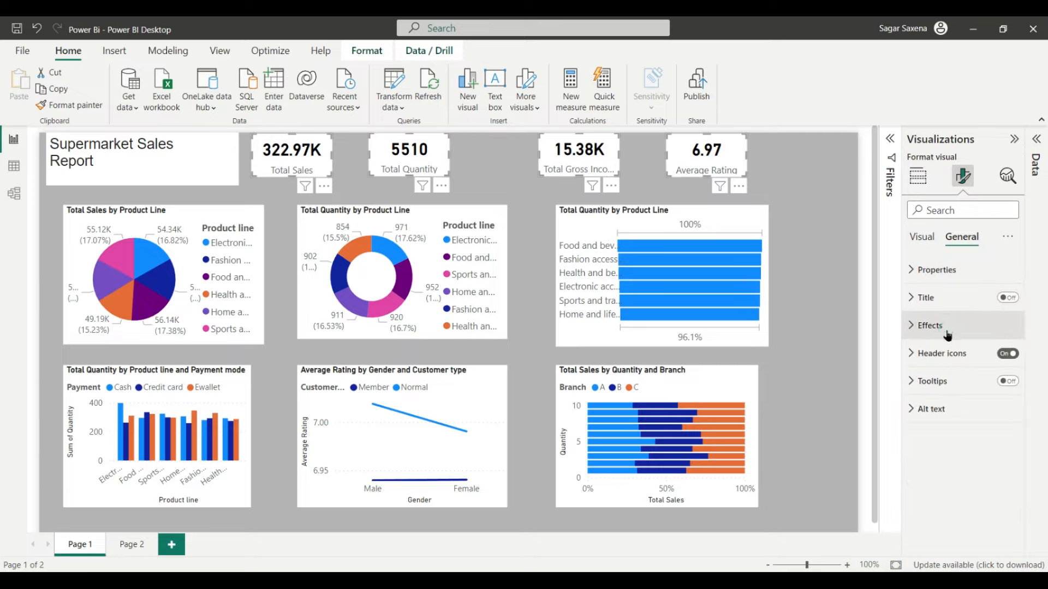
{"action": "left_click", "coordinate": [921, 238]}
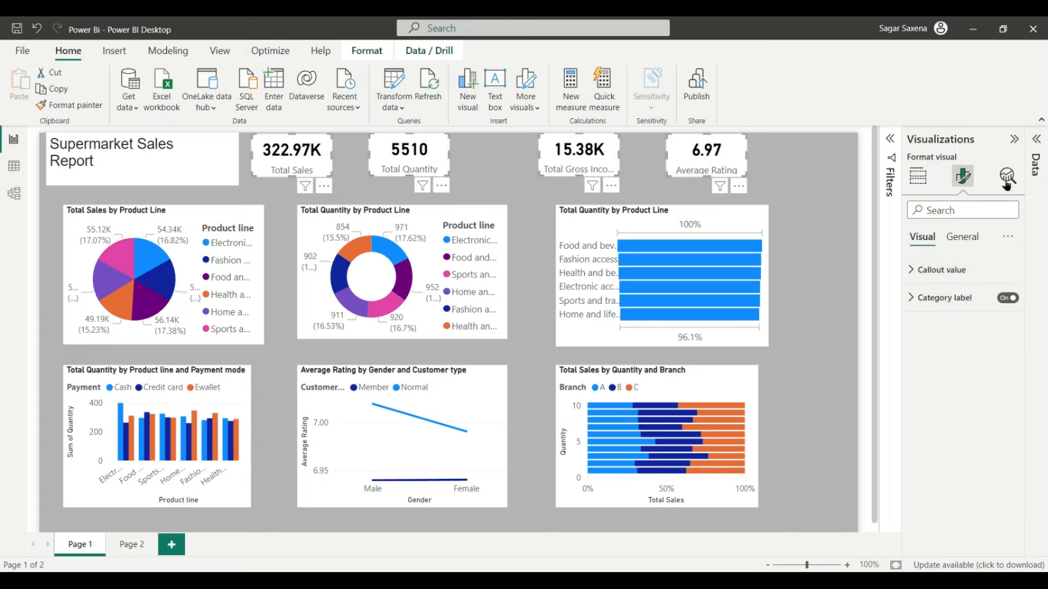
Step: Widen the KPI cards to 130 while keeping their height at 65
{"action": "left_click", "coordinate": [964, 241]}
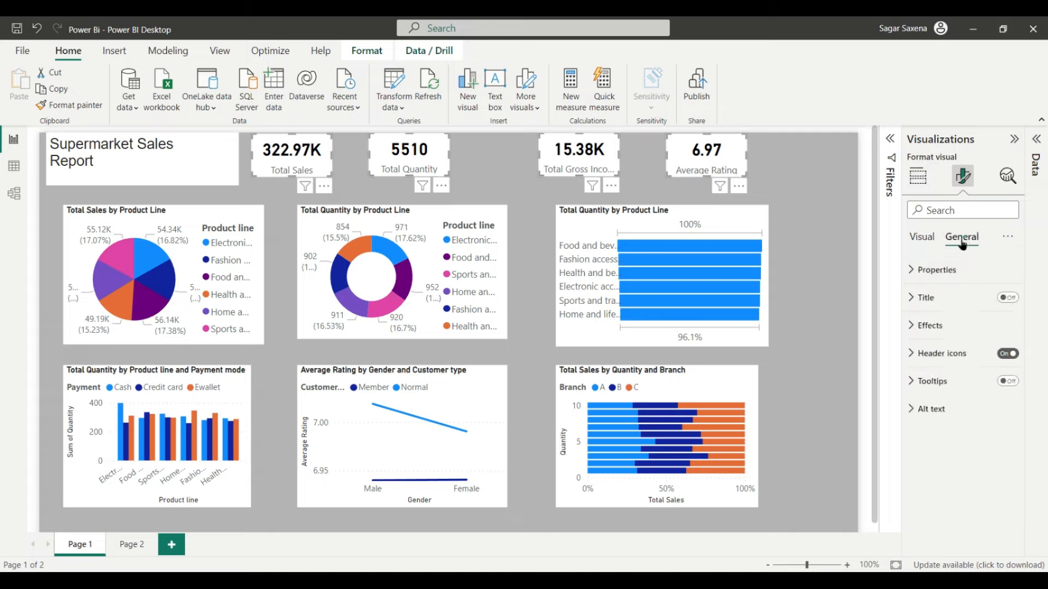
{"action": "left_click", "coordinate": [944, 273]}
{"action": "double_click", "coordinate": [929, 374]}
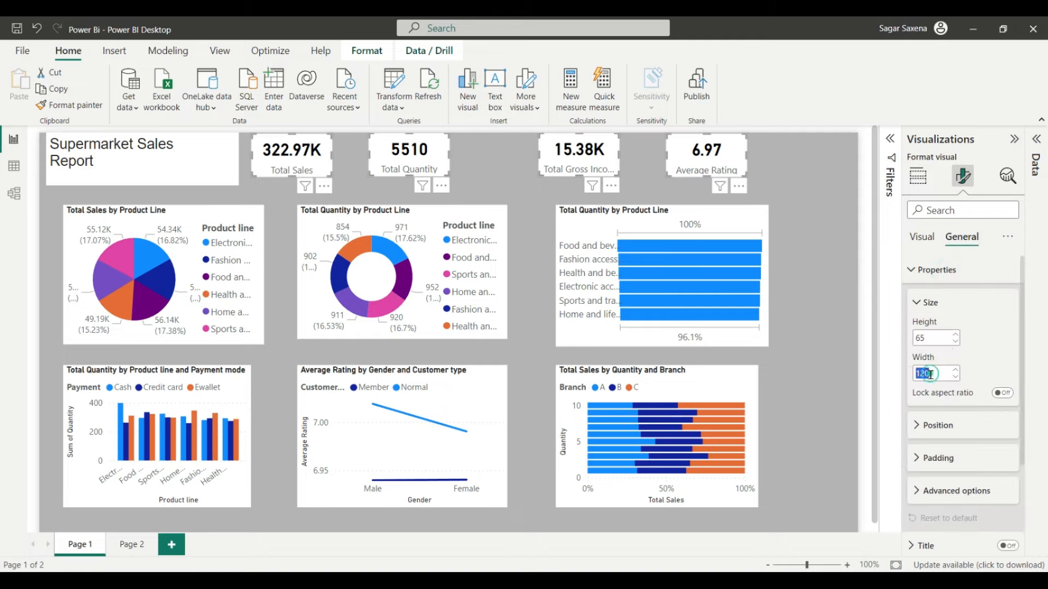
{"action": "type", "text": "130"}
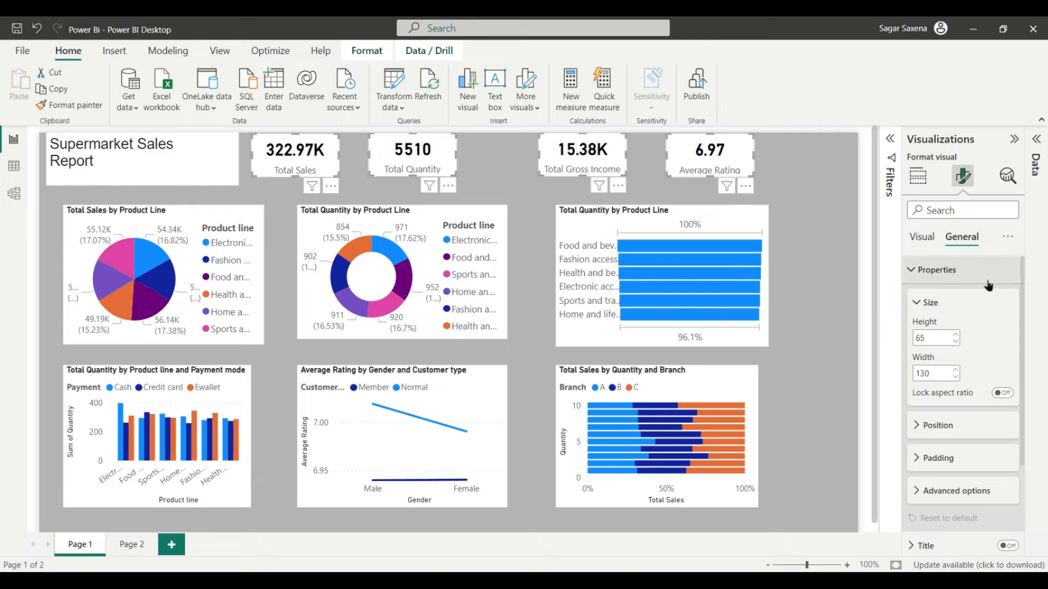
{"action": "left_click", "coordinate": [923, 237]}
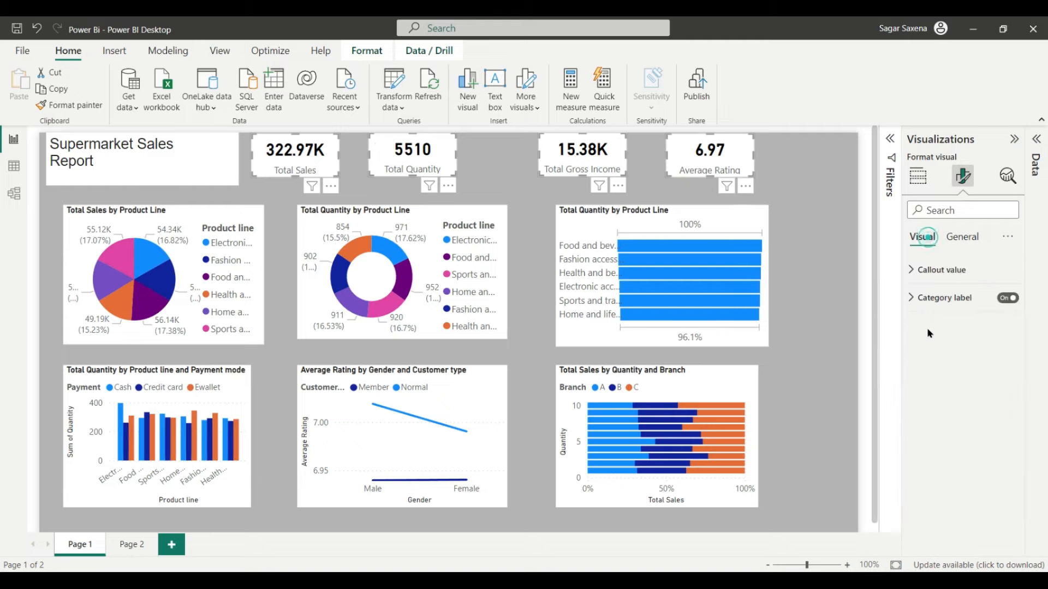
Step: Set the KPI callout values to size 18, black, with bold turned off
{"action": "left_click", "coordinate": [949, 271]}
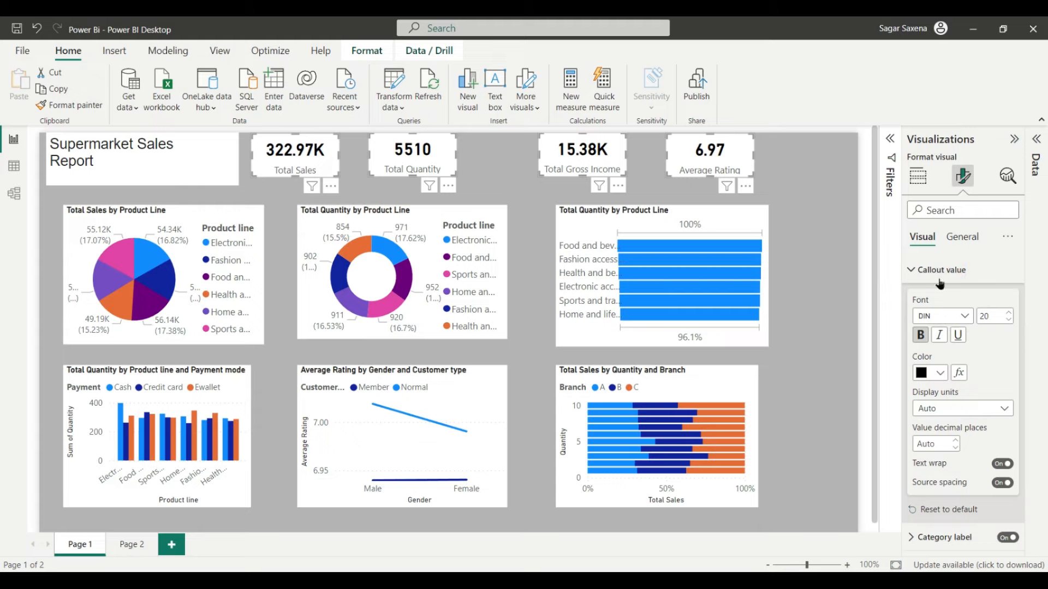
{"action": "left_click", "coordinate": [1009, 321]}
{"action": "left_click", "coordinate": [1009, 320]}
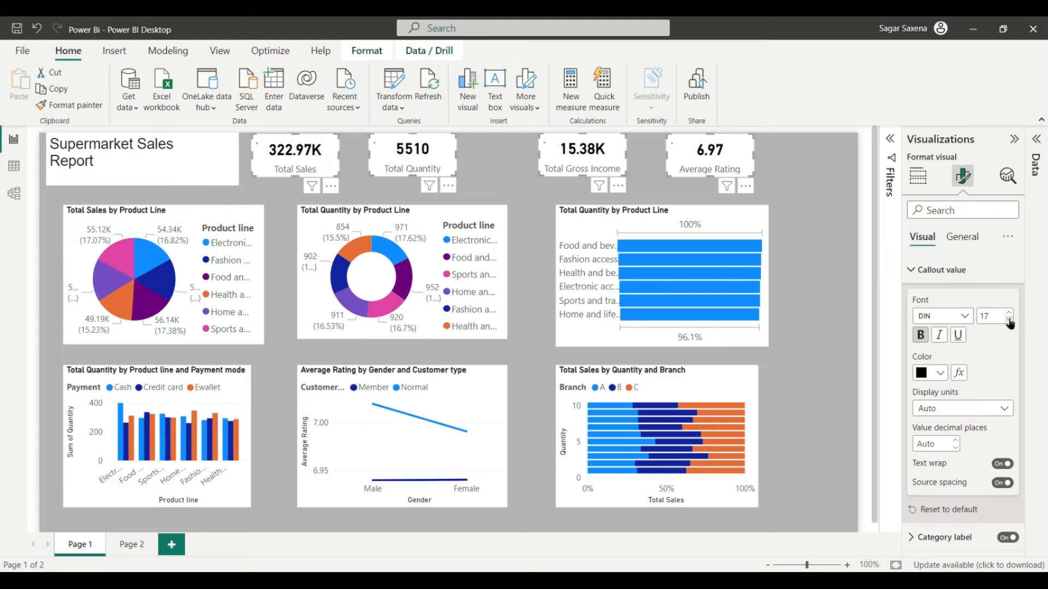
{"action": "left_click", "coordinate": [1009, 320]}
{"action": "left_click", "coordinate": [1010, 313]}
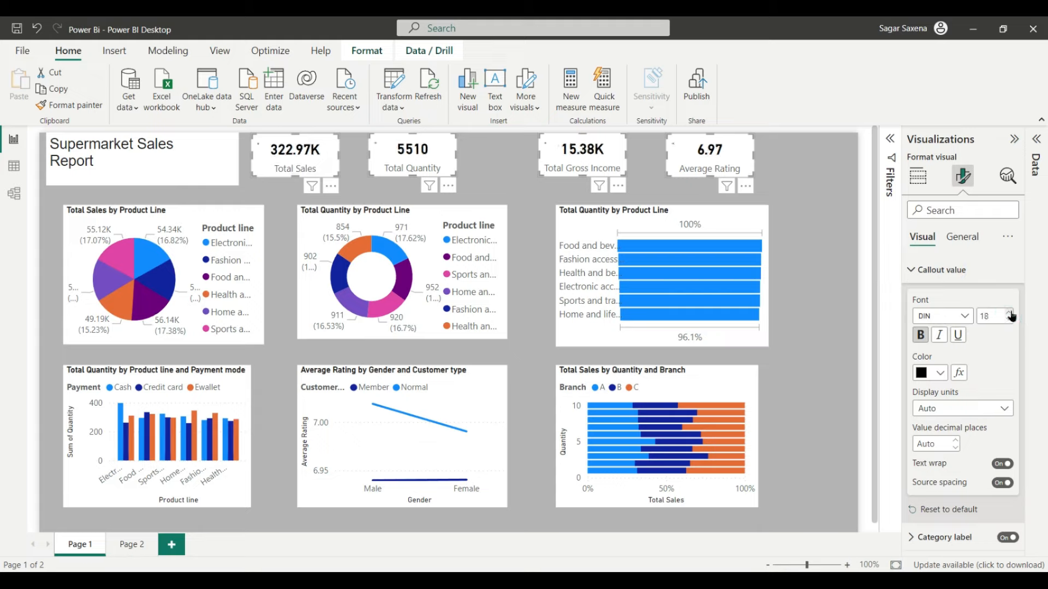
{"action": "left_click", "coordinate": [940, 373]}
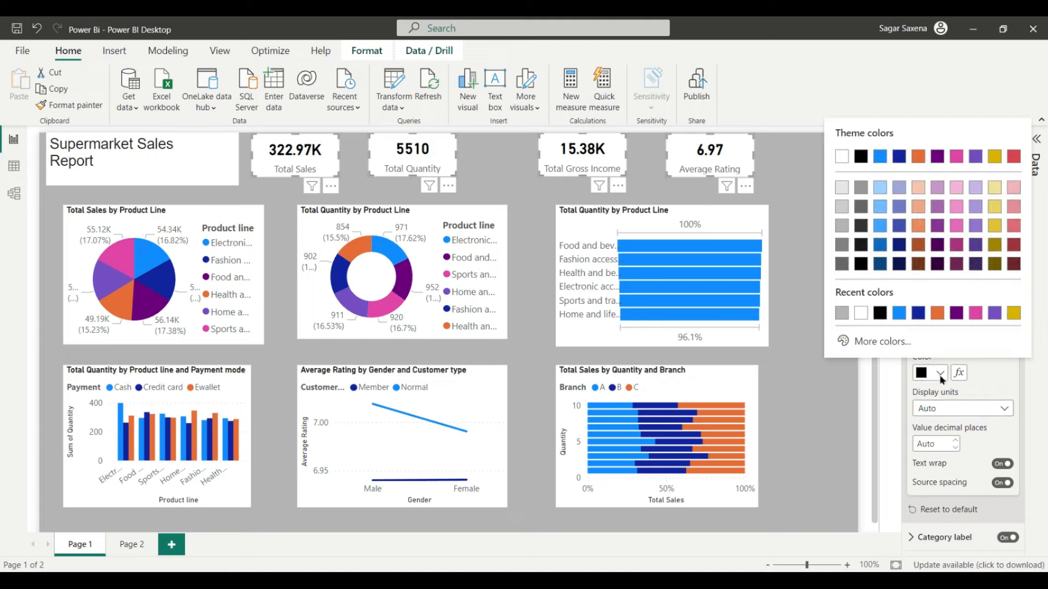
{"action": "left_click", "coordinate": [880, 314]}
{"action": "left_click", "coordinate": [920, 335]}
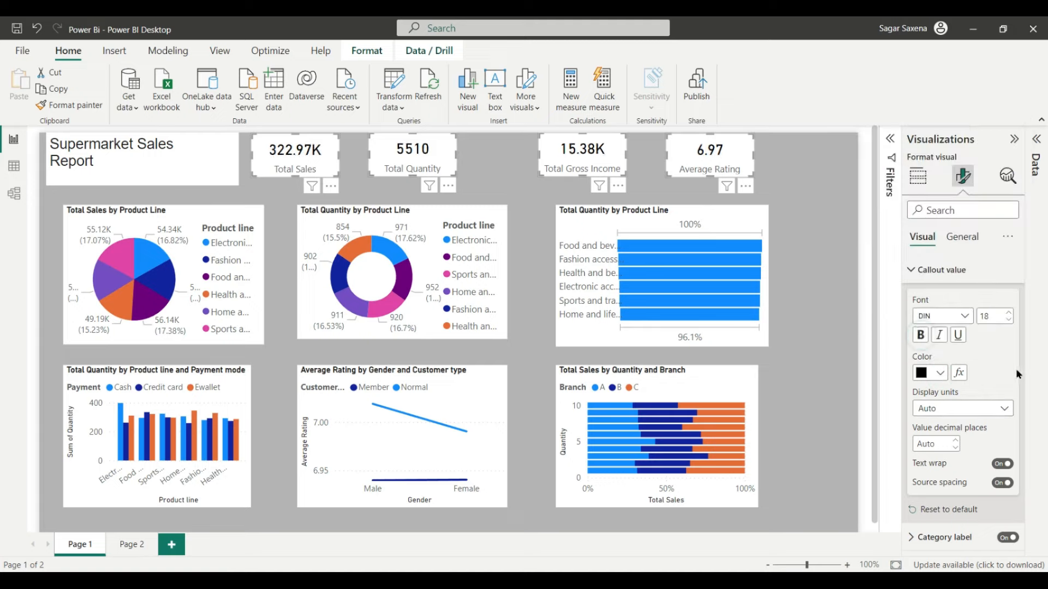
Step: Make the KPI category labels bold at size 9, keeping their grey colour
{"action": "left_click", "coordinate": [949, 537]}
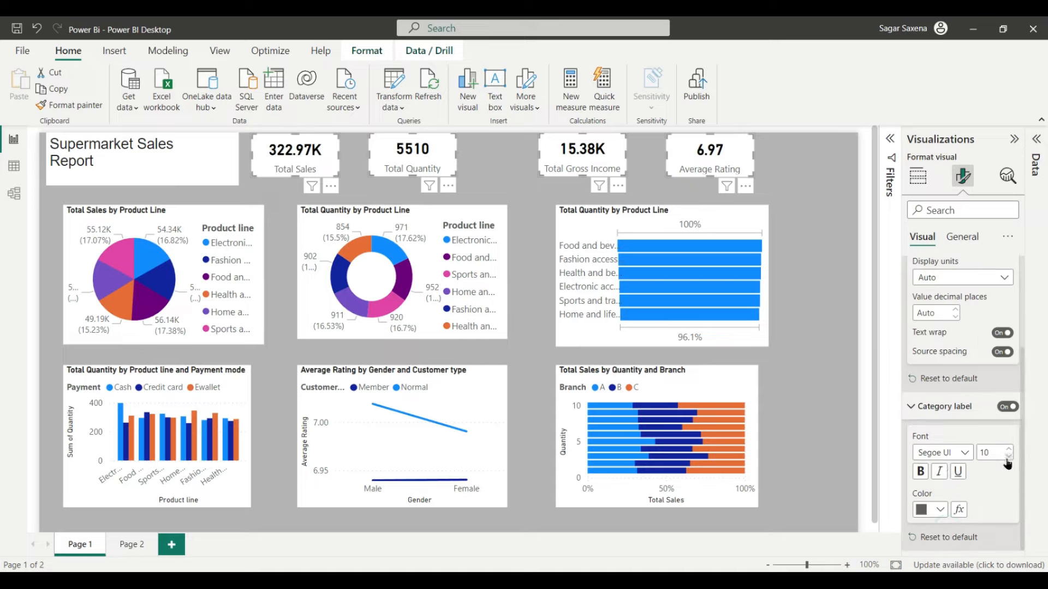
{"action": "left_click", "coordinate": [1008, 459]}
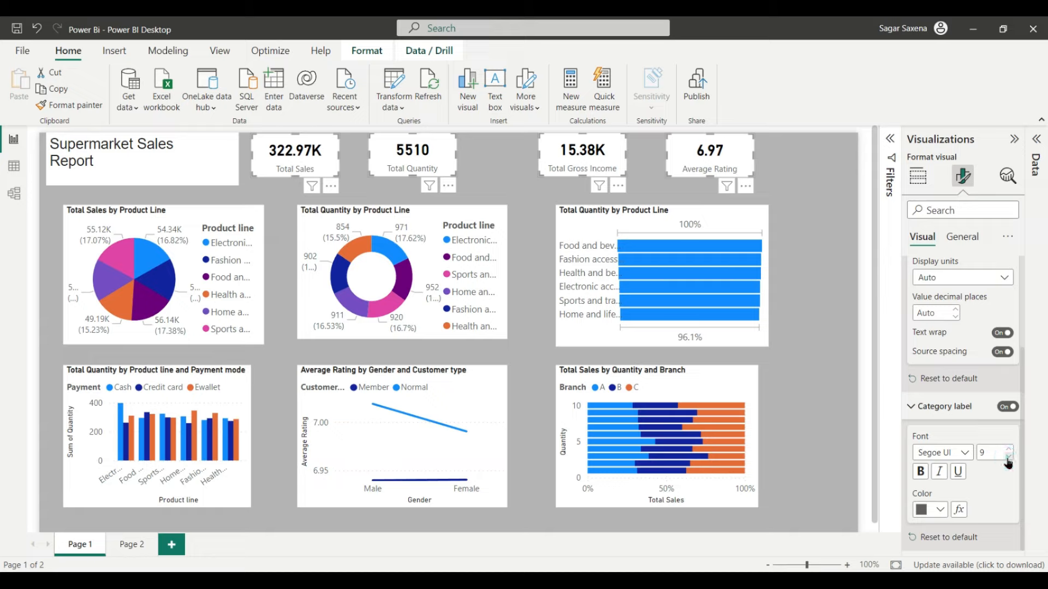
{"action": "left_click", "coordinate": [1009, 448]}
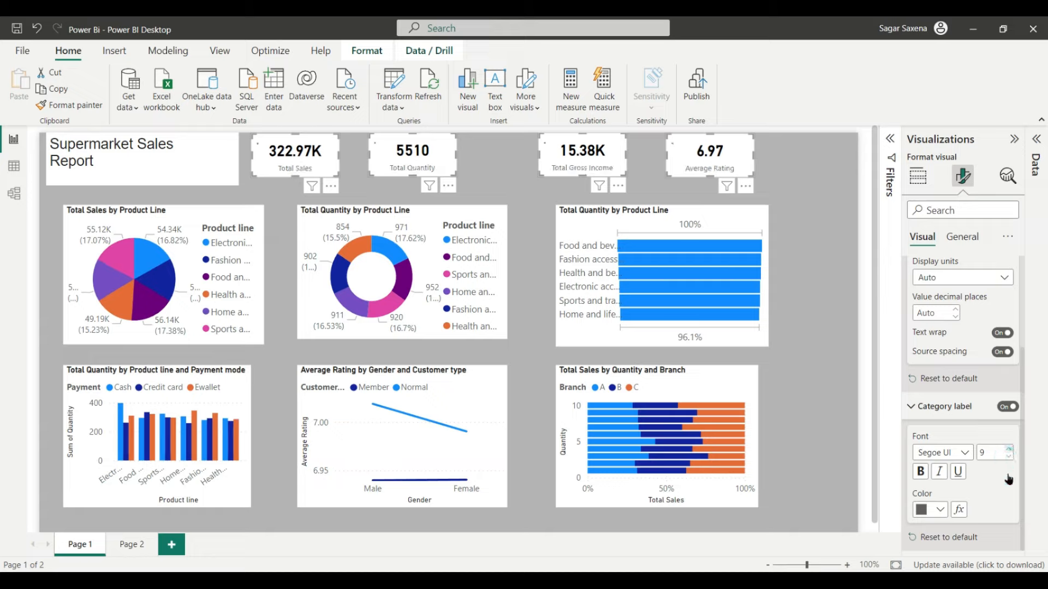
{"action": "left_click", "coordinate": [921, 473]}
{"action": "left_click", "coordinate": [940, 510]}
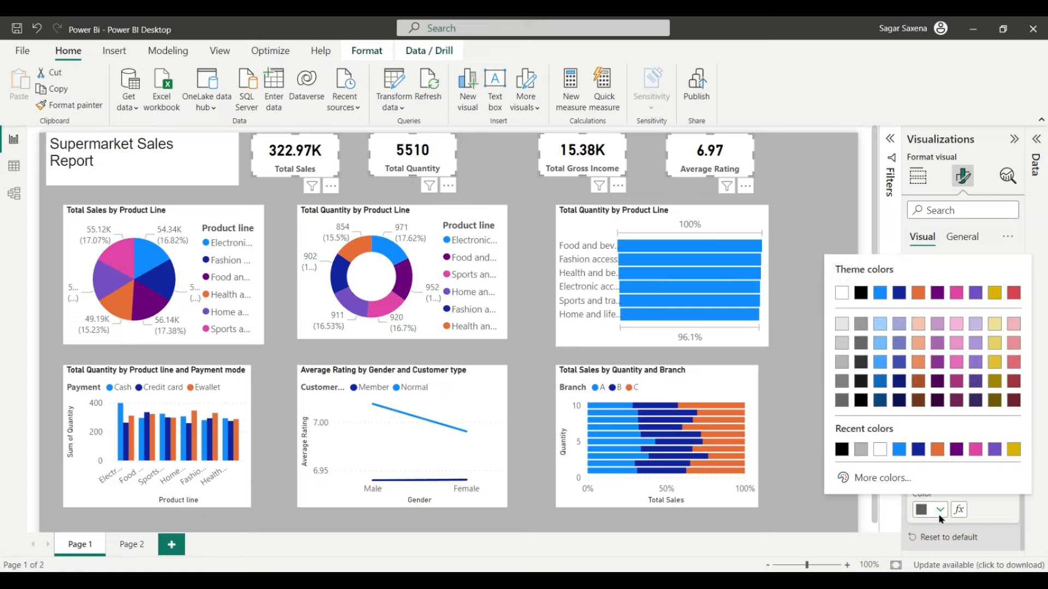
{"action": "left_click", "coordinate": [1001, 498]}
{"action": "left_click", "coordinate": [997, 509]}
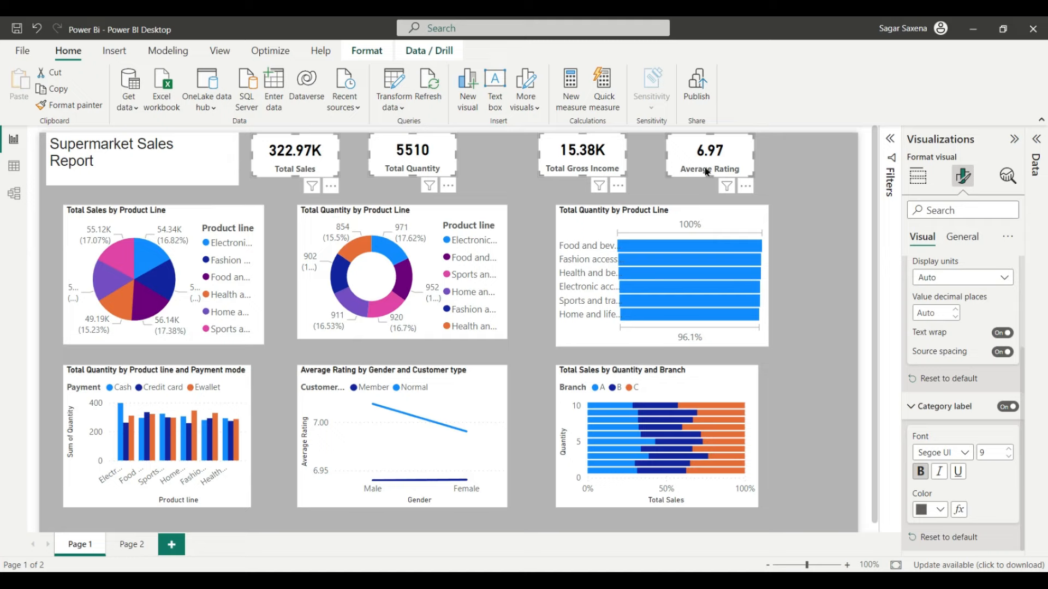
Step: Distribute the four KPI cards horizontally, then drag them right of the title
{"action": "left_click", "coordinate": [365, 50]}
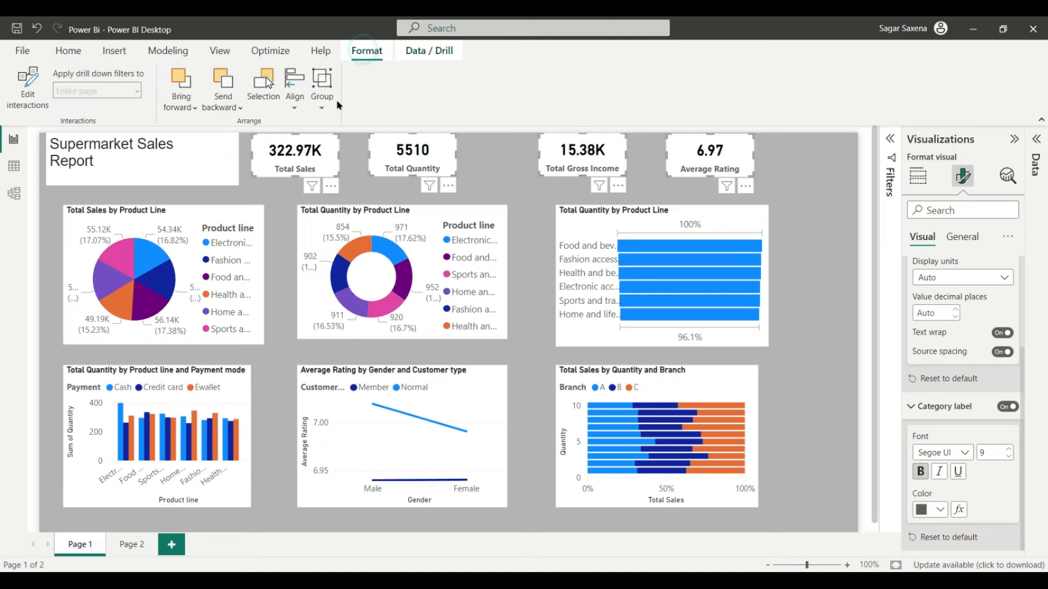
{"action": "left_click", "coordinate": [295, 90]}
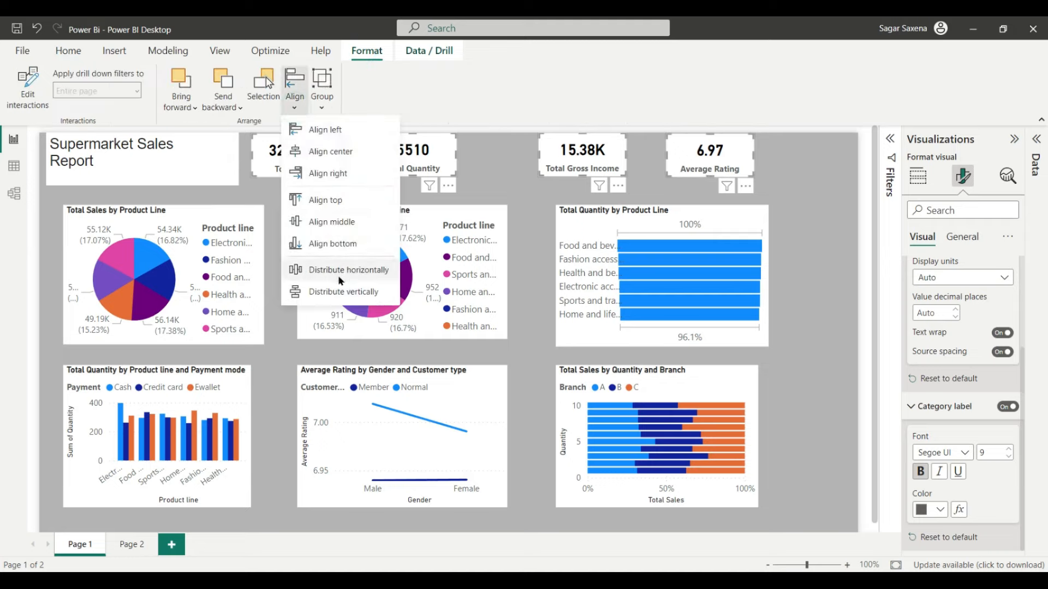
{"action": "left_click", "coordinate": [341, 271]}
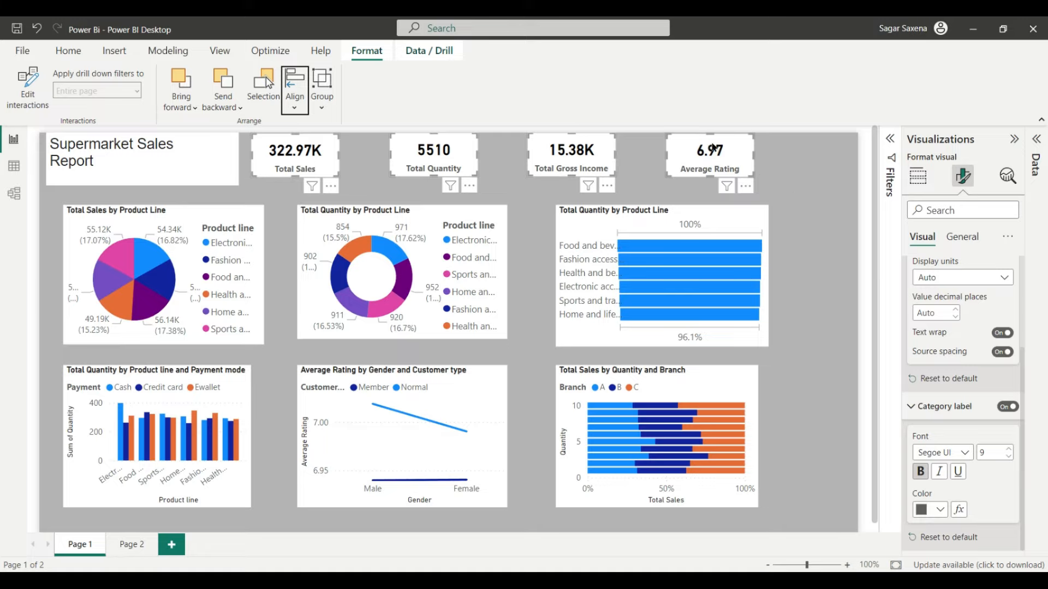
{"action": "left_click_drag", "start_coordinate": [717, 154], "coordinate": [780, 150]}
{"action": "left_click", "coordinate": [788, 151]}
{"action": "left_click", "coordinate": [392, 164], "text": "ctrl"}
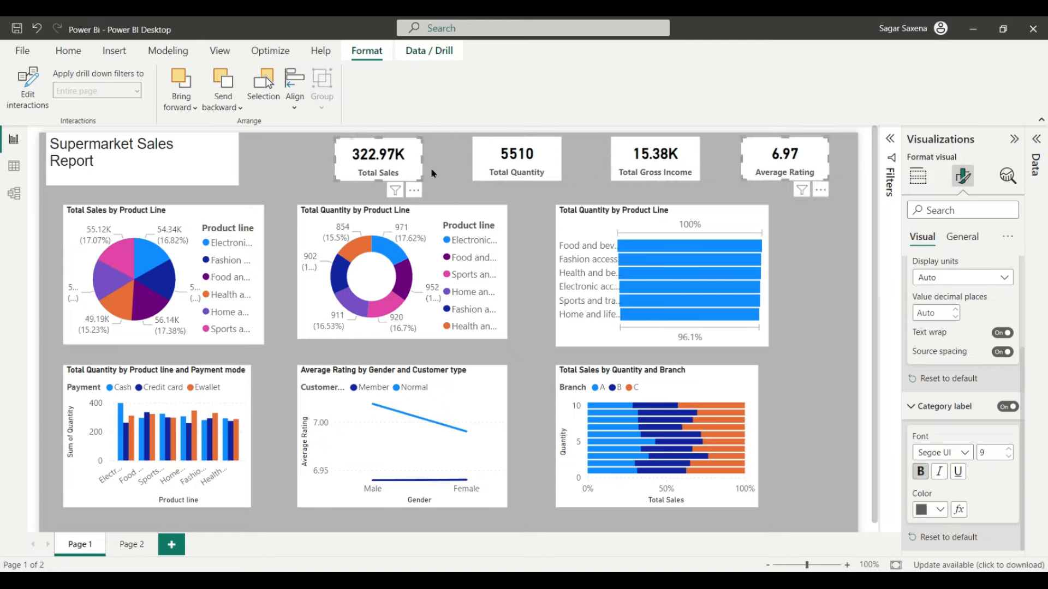
Step: Reselect all four KPI cards and distribute them horizontally again
{"action": "left_click", "coordinate": [544, 144], "text": "ctrl"}
{"action": "left_click", "coordinate": [544, 144], "text": "ctrl"}
{"action": "left_click", "coordinate": [682, 148], "text": "ctrl"}
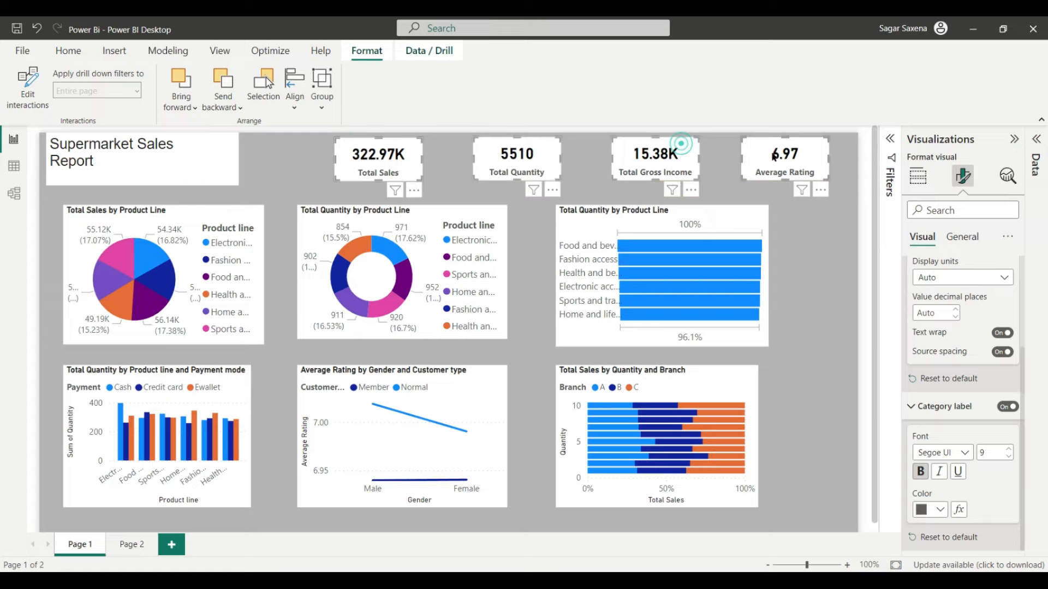
{"action": "left_click", "coordinate": [767, 149], "text": "ctrl"}
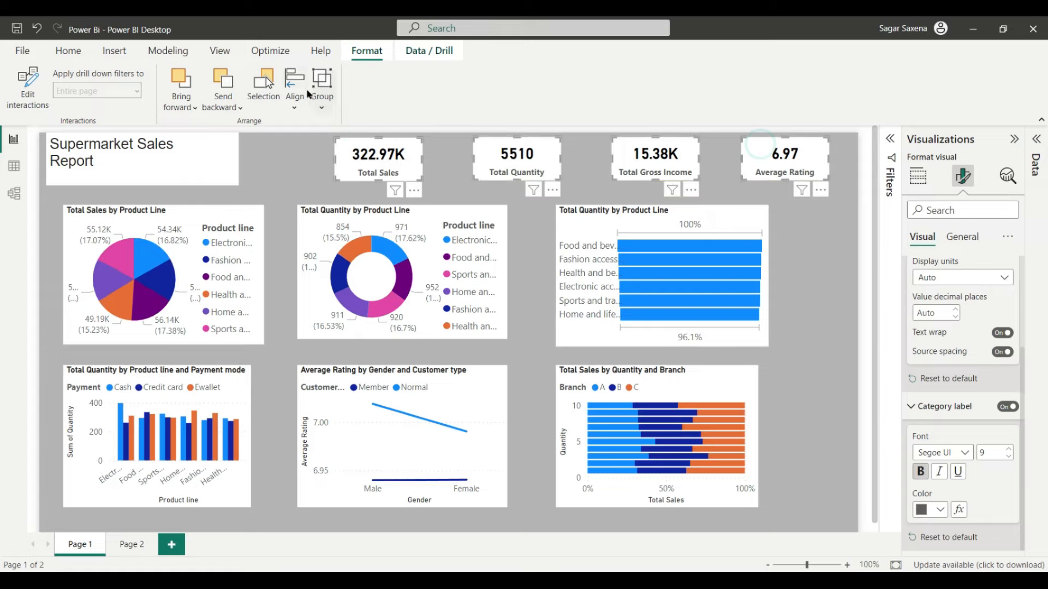
{"action": "left_click", "coordinate": [296, 112]}
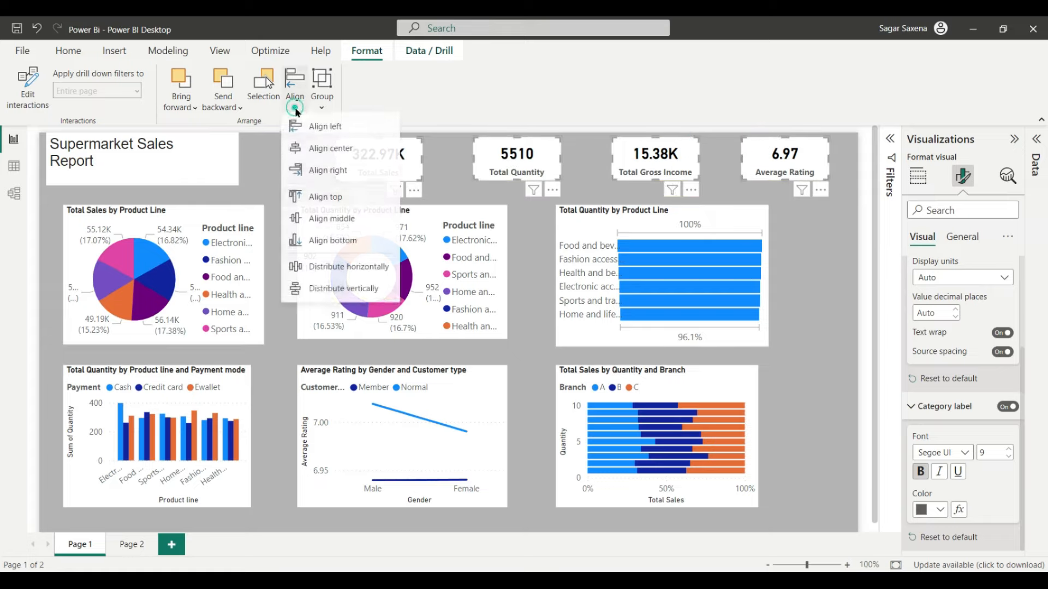
{"action": "left_click", "coordinate": [326, 268]}
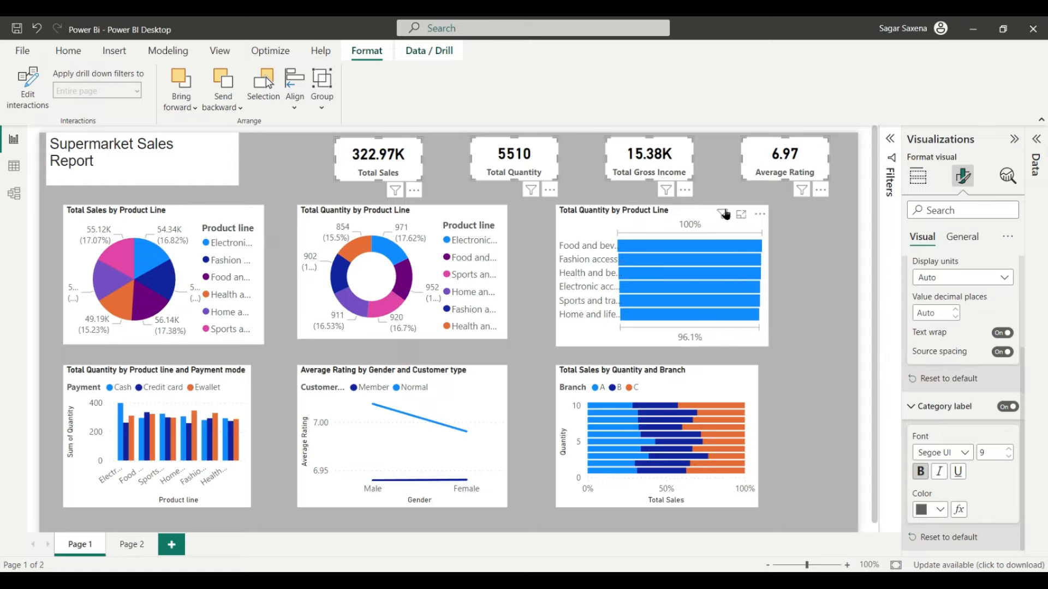
Step: Nudge the Total Quantity by Product Line bar chart right and shorten the title box
{"action": "mouse_move", "coordinate": [725, 214]}
{"action": "left_mouse_down"}
{"action": "mouse_move", "coordinate": [787, 211]}
{"action": "mouse_move", "coordinate": [736, 209]}
{"action": "left_mouse_up"}
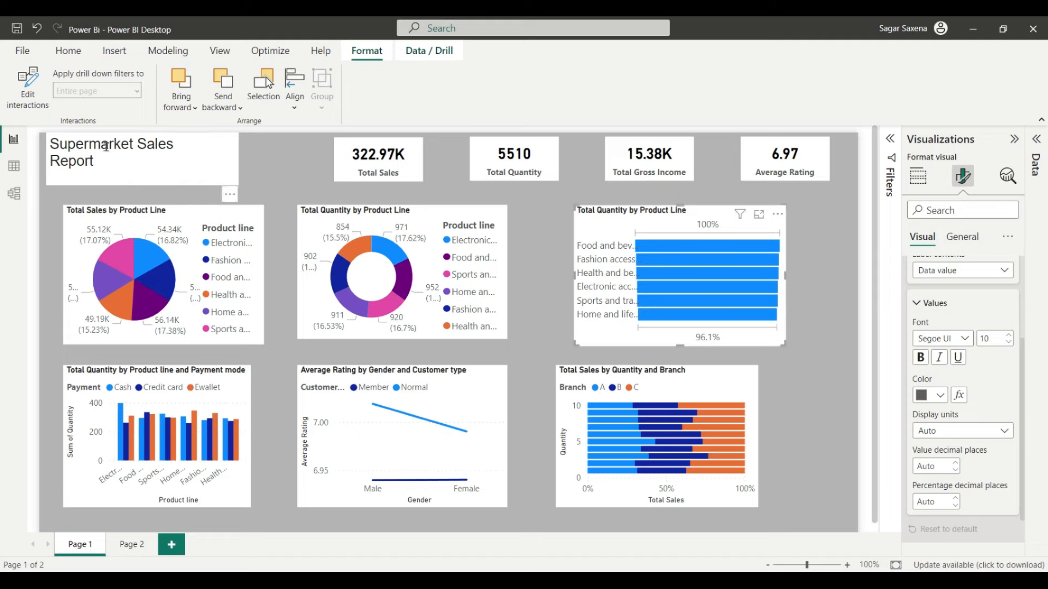
{"action": "left_click_drag", "start_coordinate": [108, 145], "coordinate": [129, 145]}
{"action": "left_click_drag", "start_coordinate": [139, 185], "coordinate": [143, 180]}
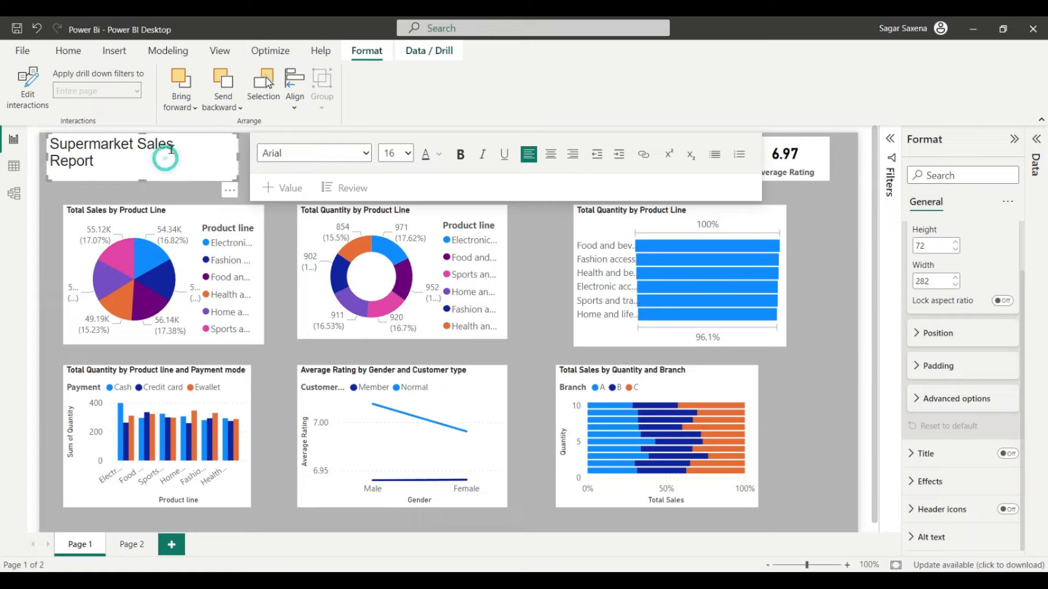
{"action": "left_click_drag", "start_coordinate": [143, 138], "coordinate": [145, 148]}
{"action": "left_click", "coordinate": [195, 146]}
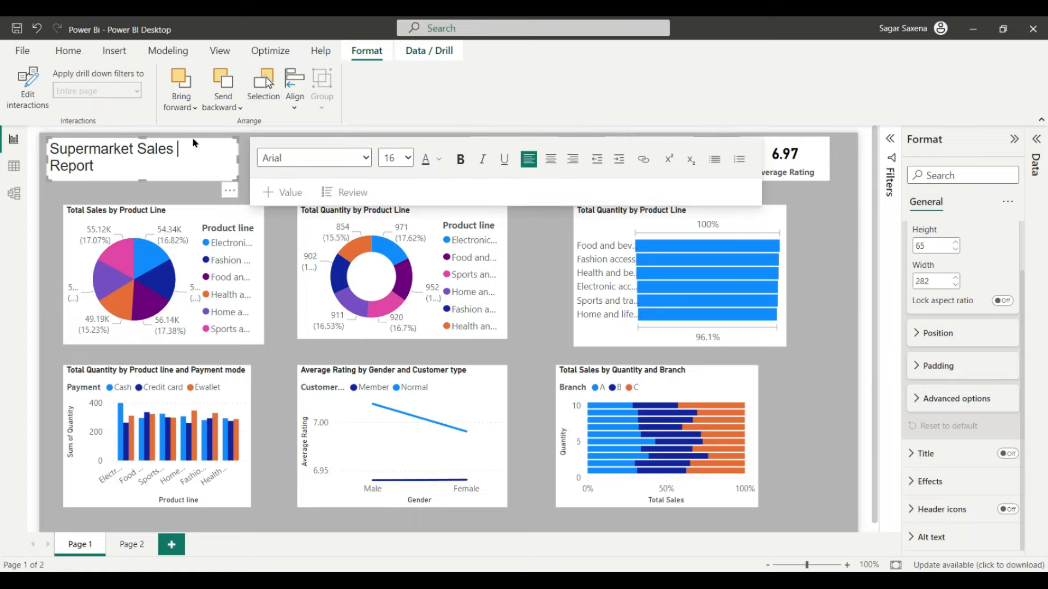
{"action": "left_click", "coordinate": [193, 130]}
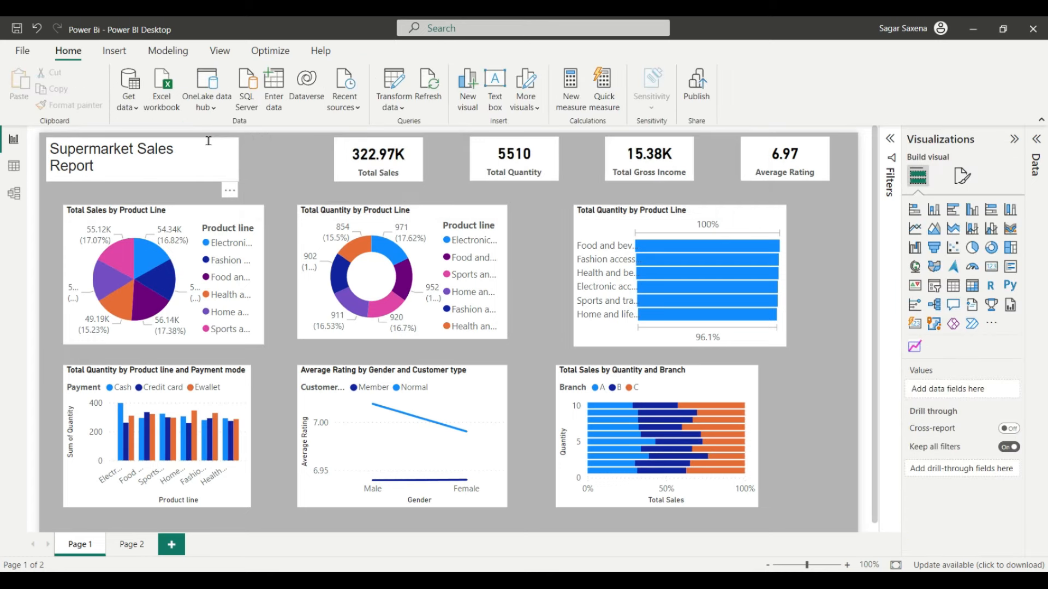
Step: Shift the title box right and extend its left edge to align with the pie chart
{"action": "left_click", "coordinate": [207, 141]}
{"action": "left_click_drag", "start_coordinate": [198, 183], "coordinate": [222, 186]}
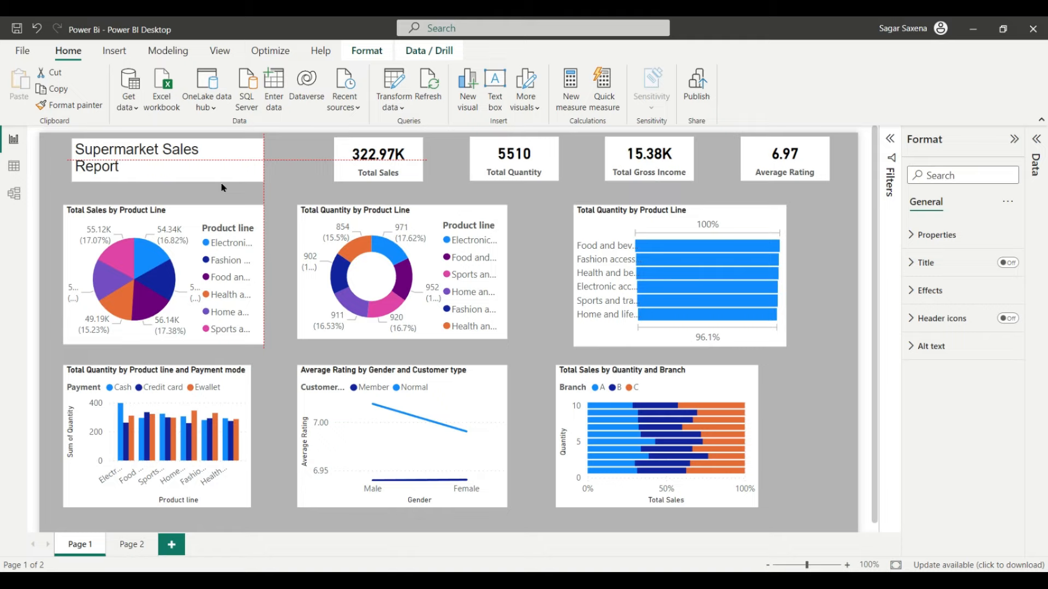
{"action": "left_click", "coordinate": [123, 159]}
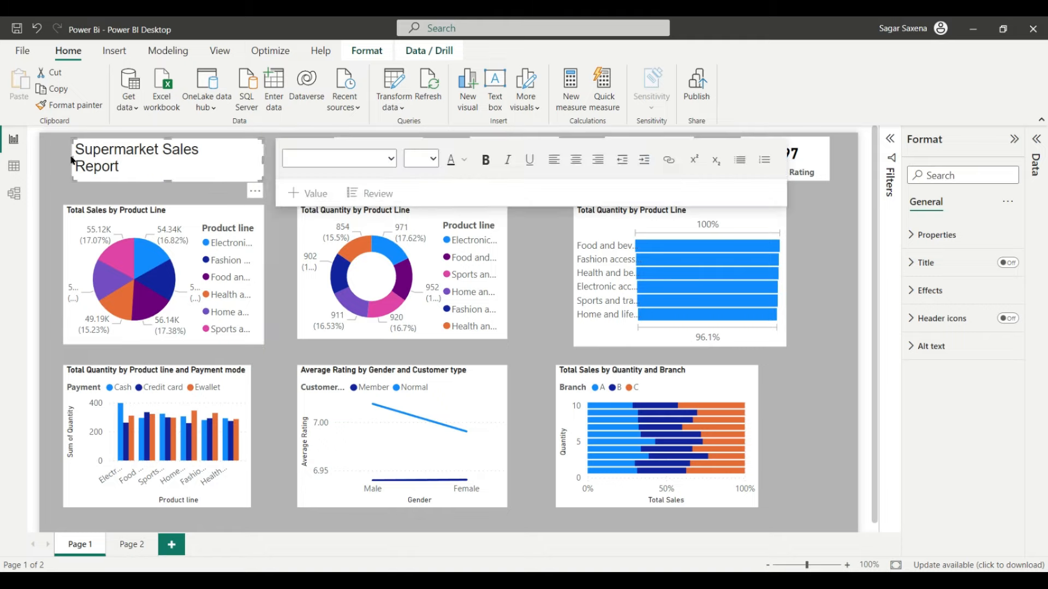
{"action": "left_click_drag", "start_coordinate": [72, 158], "coordinate": [65, 160]}
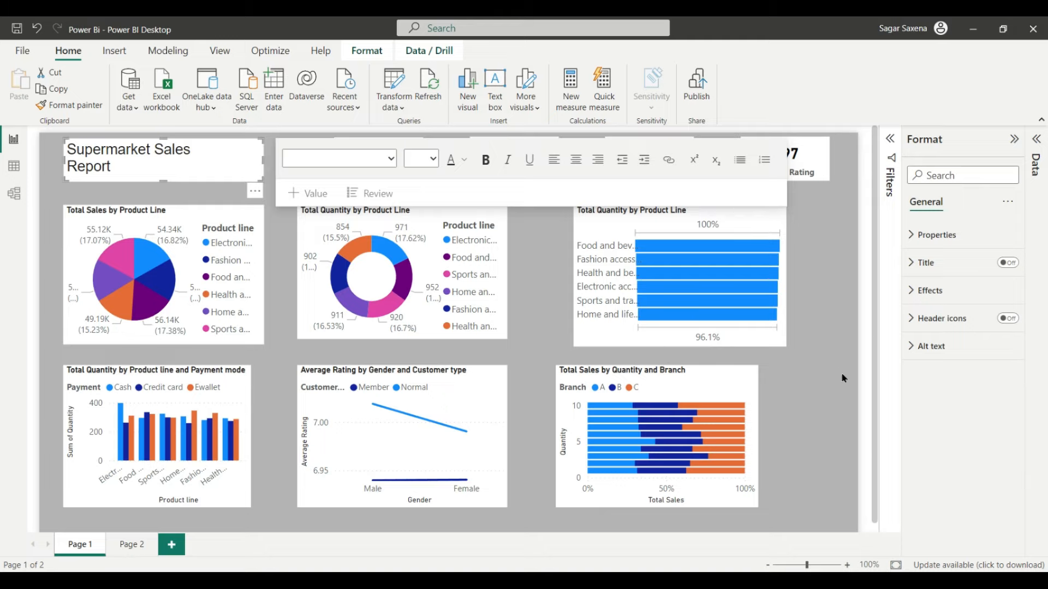
{"action": "left_click", "coordinate": [871, 443]}
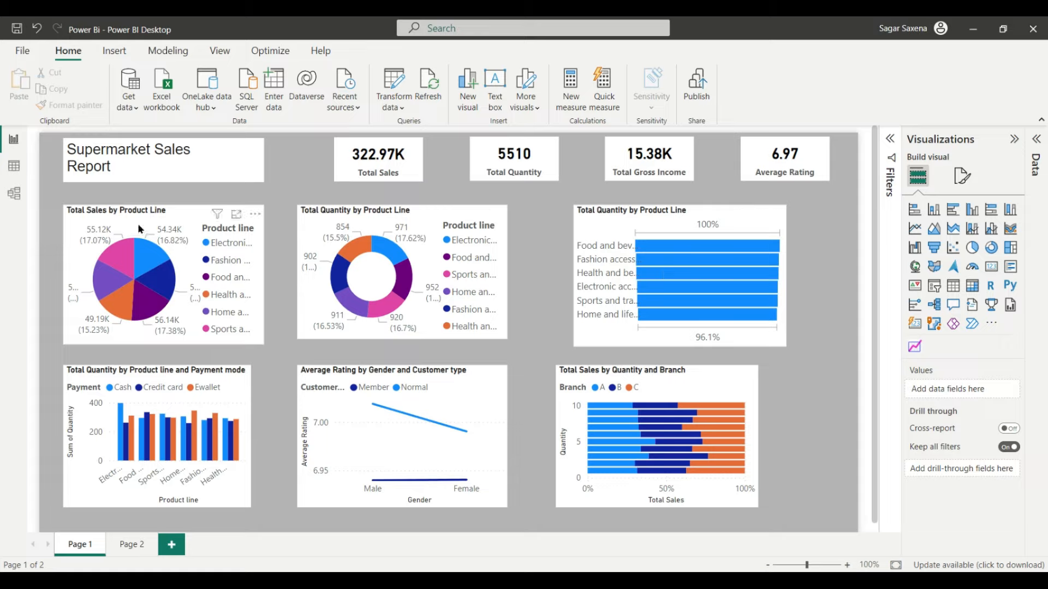
Step: Select only the Total Sales by Product Line pie chart and show its size properties
{"action": "left_click", "coordinate": [186, 214]}
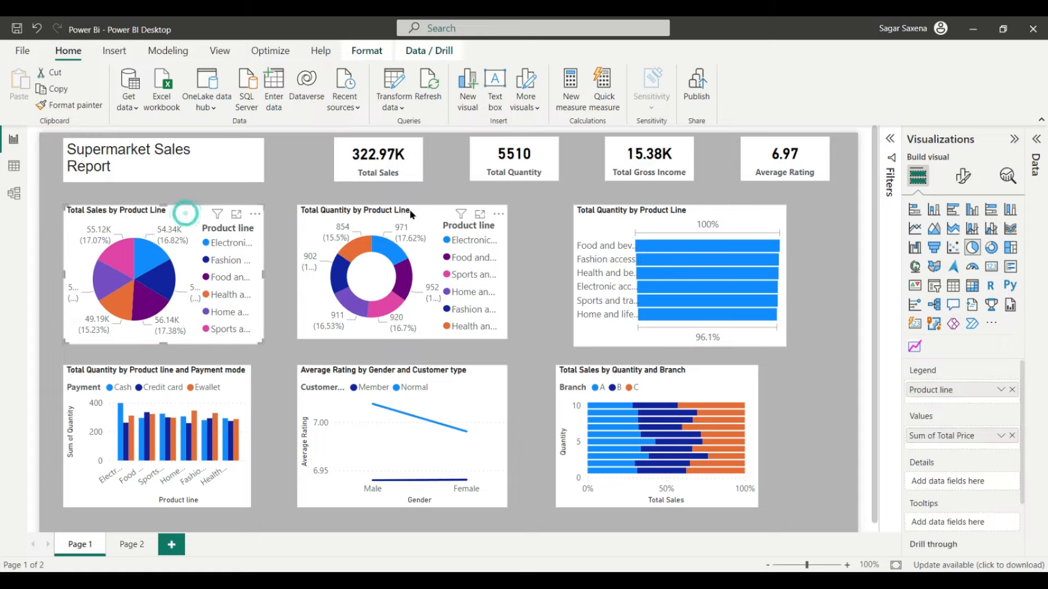
{"action": "left_click", "coordinate": [418, 213], "text": "ctrl"}
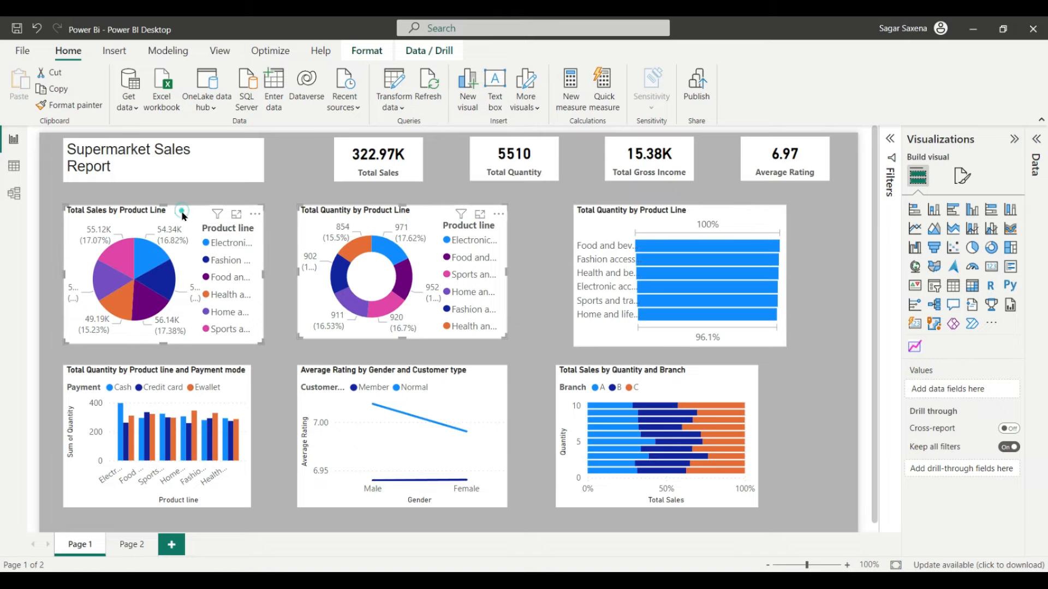
{"action": "left_click", "coordinate": [185, 215]}
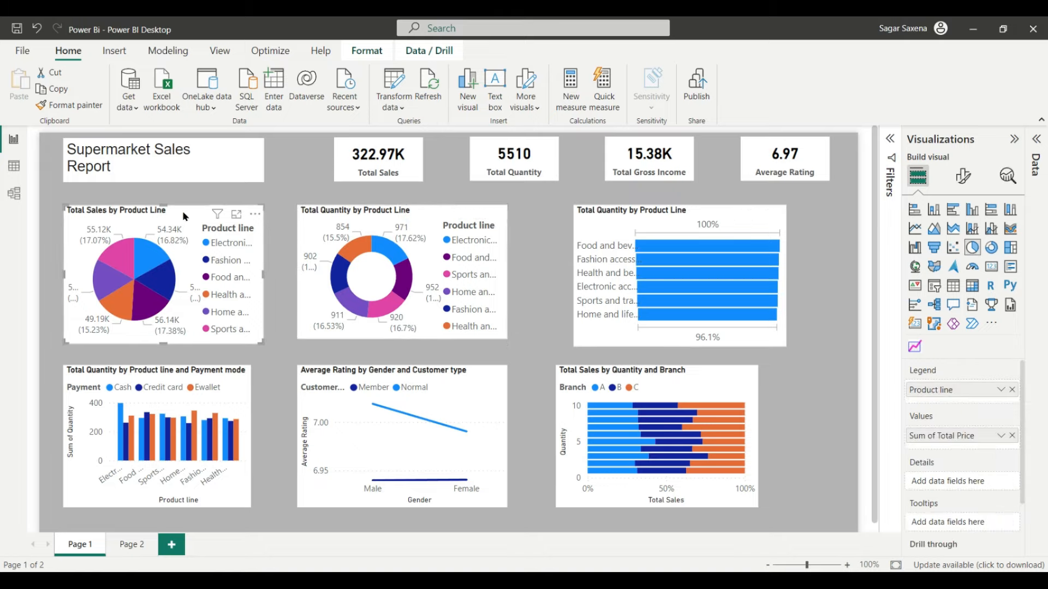
{"action": "left_click", "coordinate": [963, 177]}
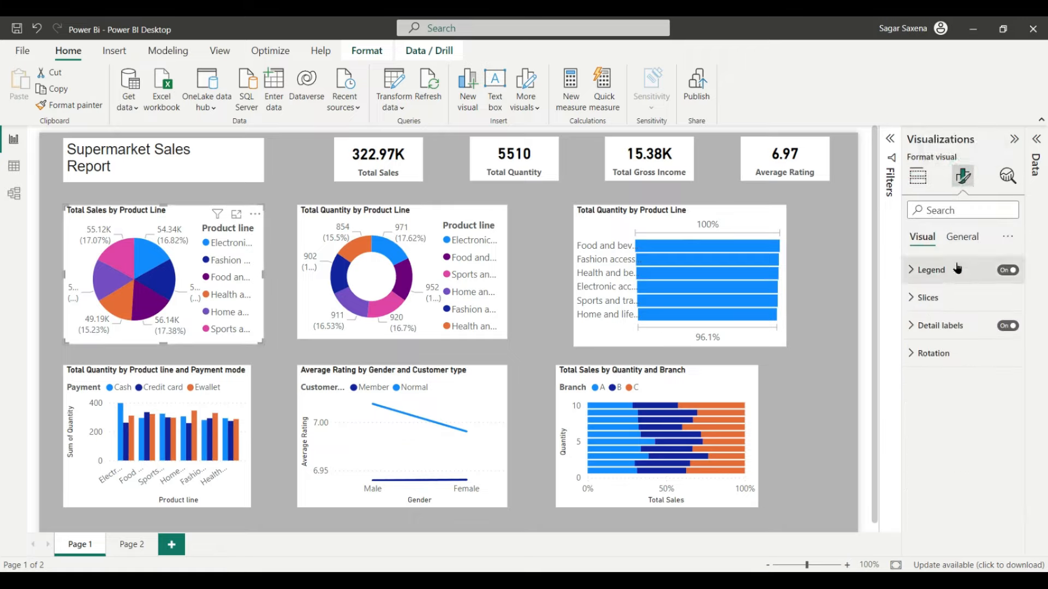
{"action": "left_click", "coordinate": [965, 239]}
{"action": "left_click", "coordinate": [930, 269]}
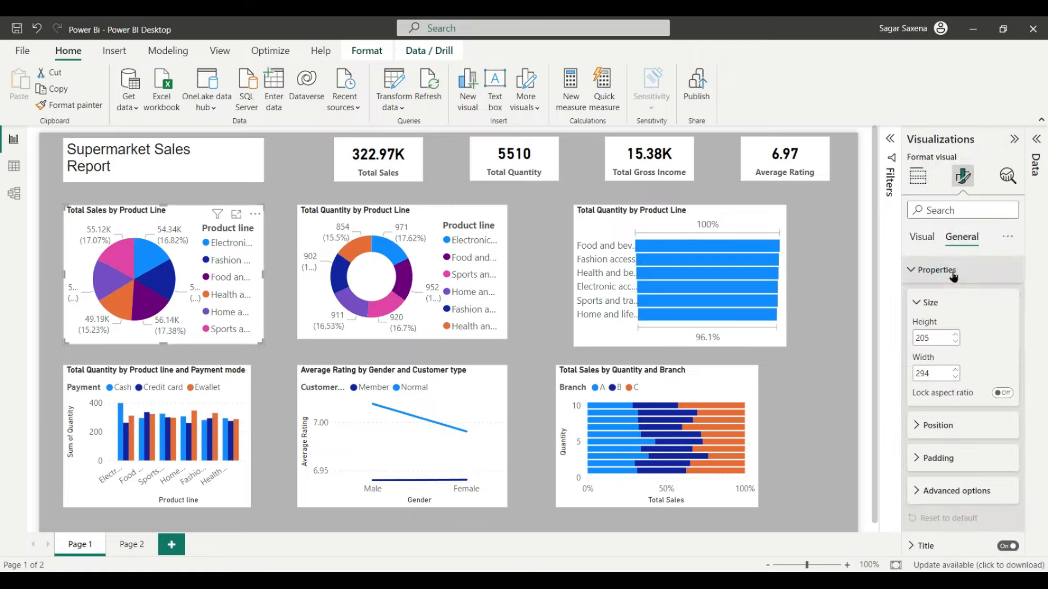
Step: Set the pie chart's height to 230 and width to 320
{"action": "double_click", "coordinate": [932, 338]}
{"action": "key", "text": "BackSpace"}
{"action": "type", "text": "23"}
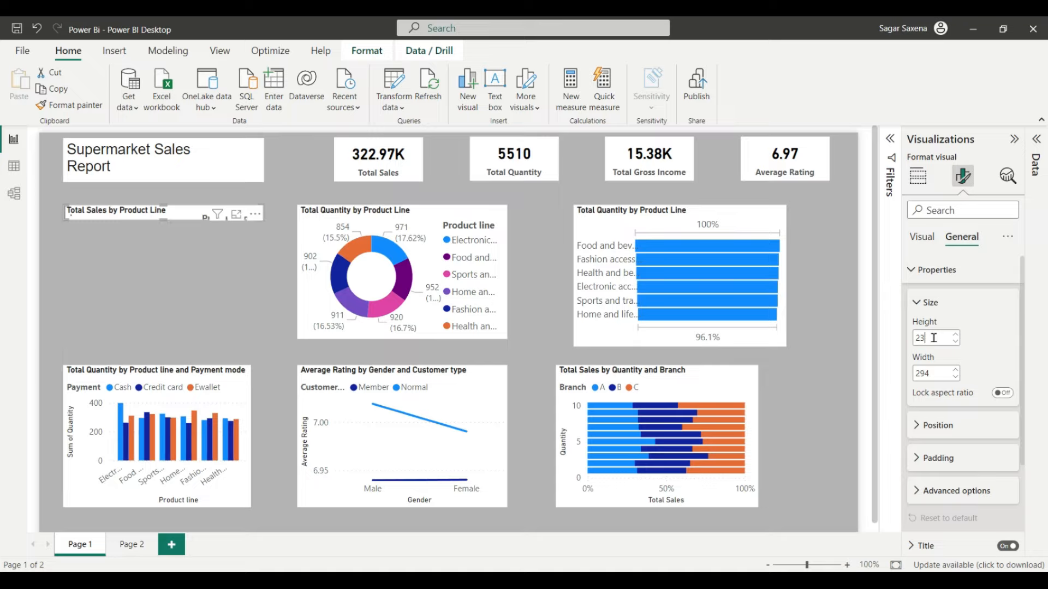
{"action": "type", "text": "0"}
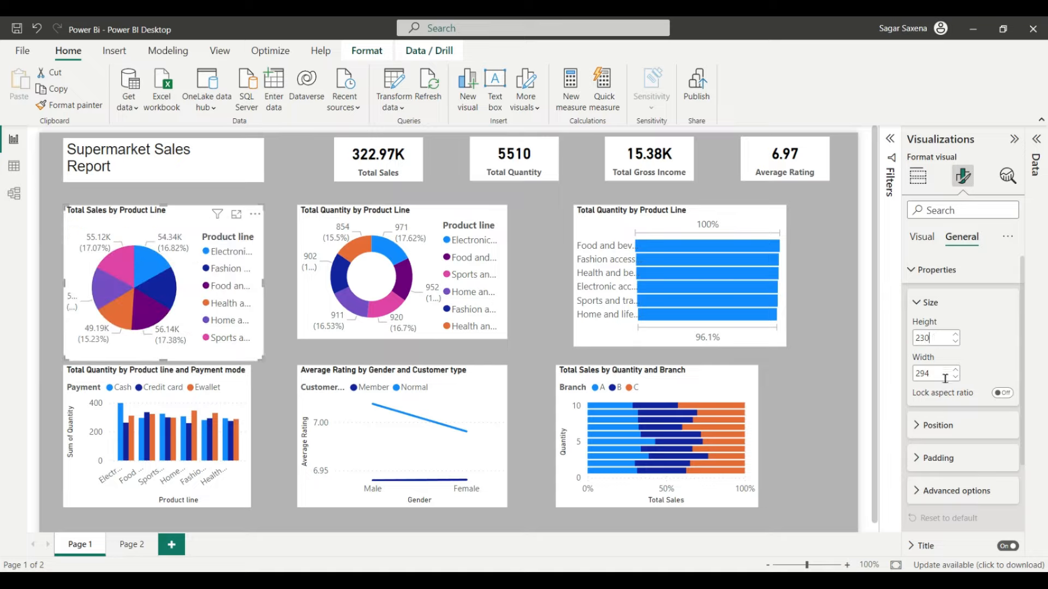
{"action": "left_click", "coordinate": [925, 371]}
{"action": "key", "text": "BackSpace"}
{"action": "type", "text": "330"}
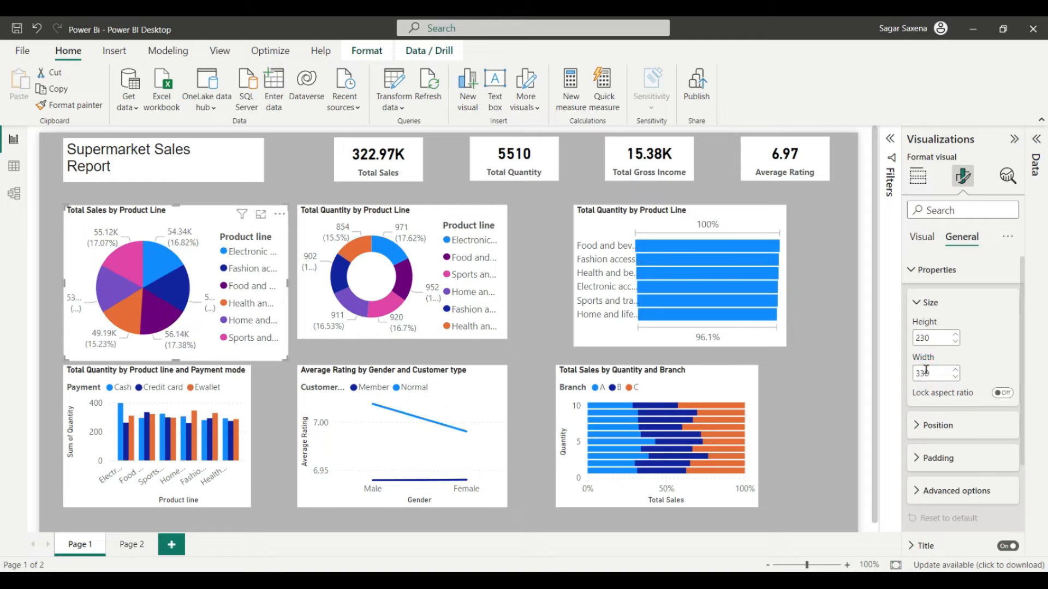
{"action": "key", "text": "BackSpace"}
{"action": "key", "text": "BackSpace"}
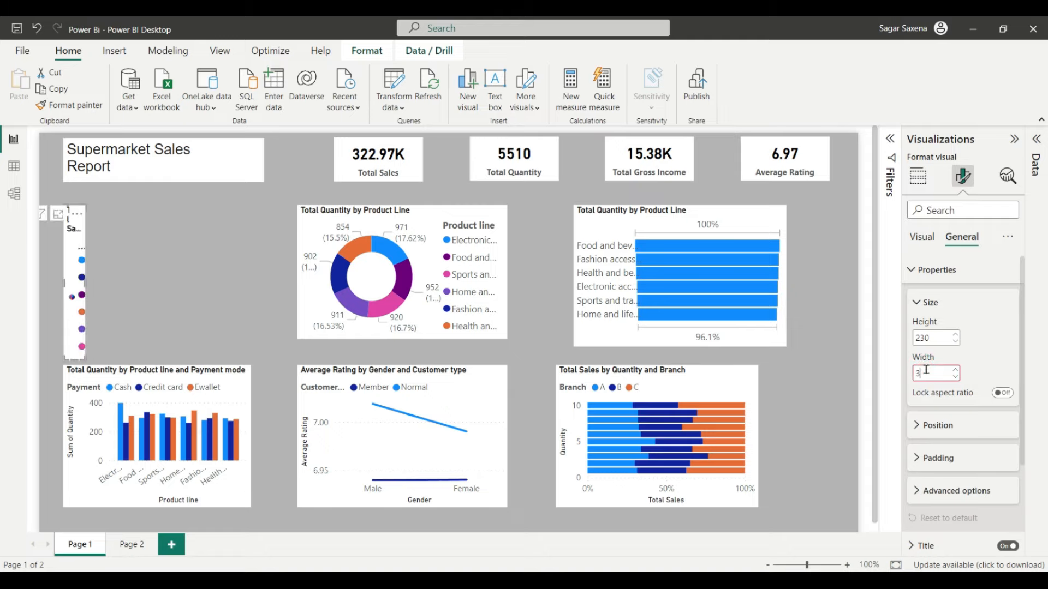
{"action": "type", "text": "20"}
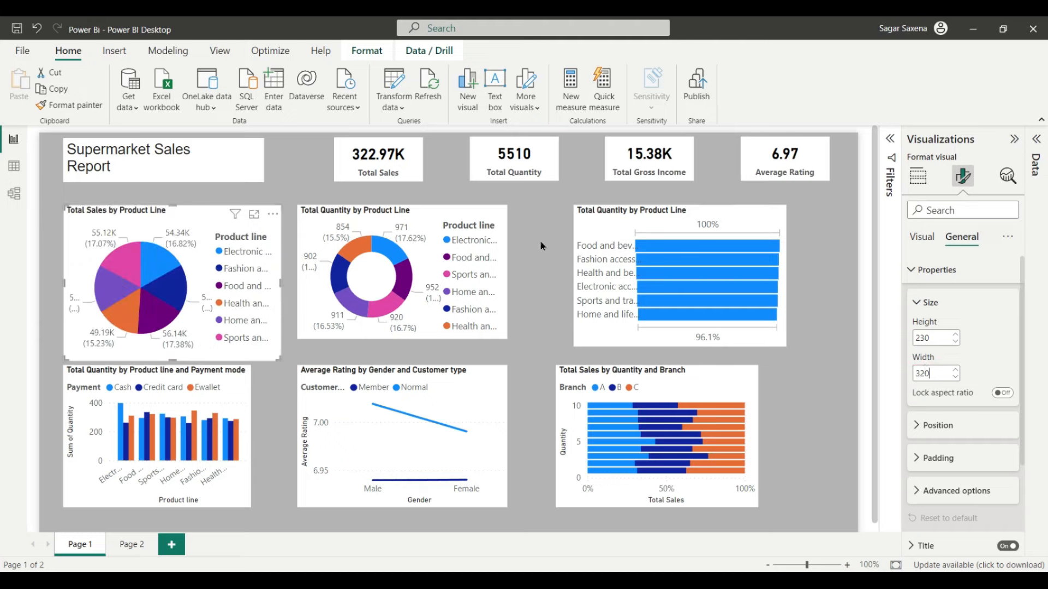
Step: Resize the Total Quantity by Product Line donut chart to height 230 and width 320
{"action": "left_click", "coordinate": [401, 214]}
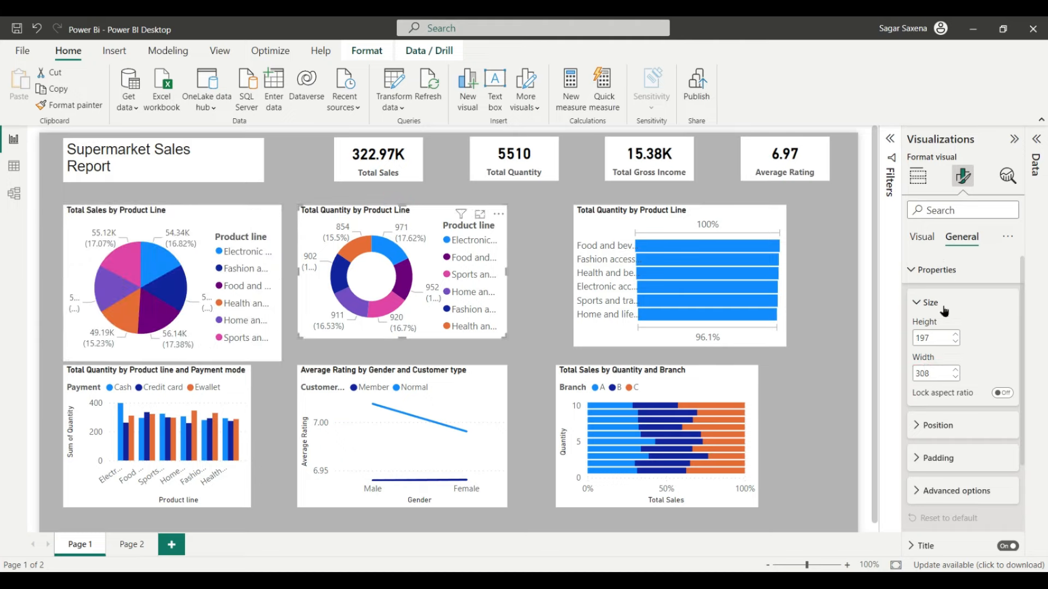
{"action": "double_click", "coordinate": [929, 337]}
{"action": "key", "text": "BackSpace"}
{"action": "type", "text": "230"}
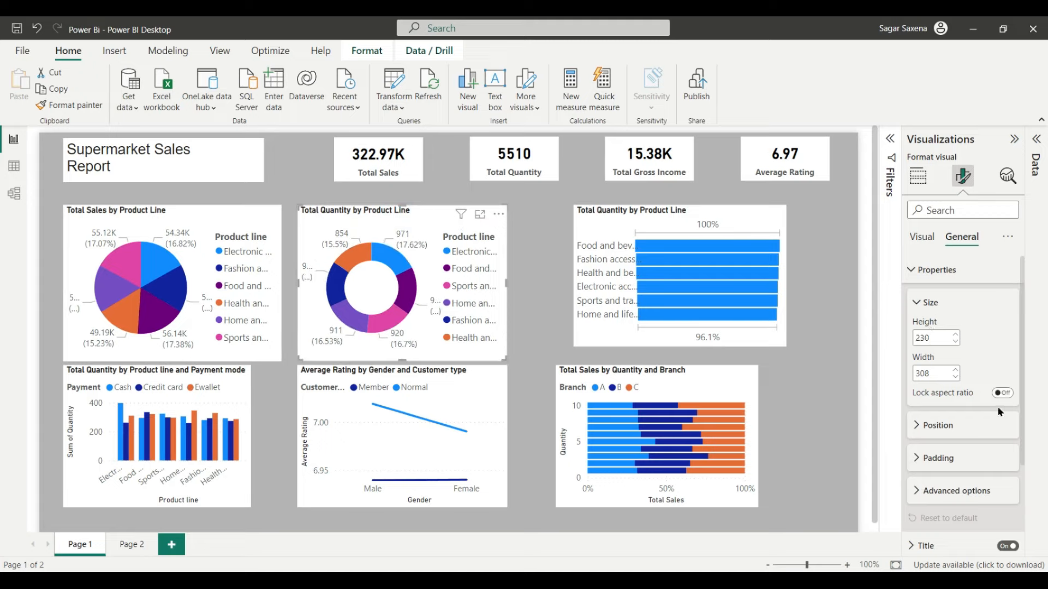
{"action": "double_click", "coordinate": [927, 373]}
{"action": "type", "text": "320"}
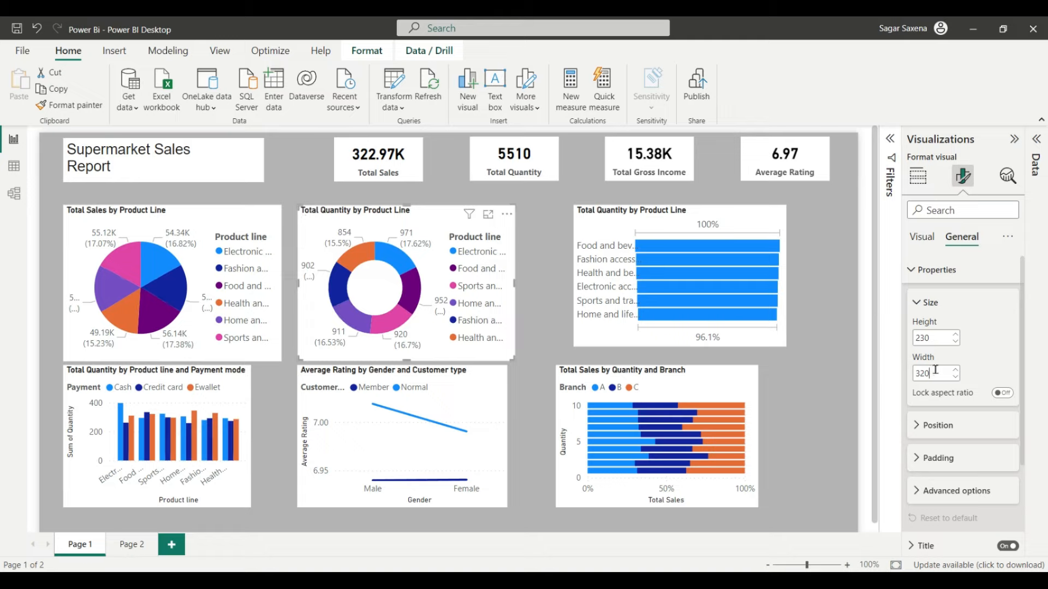
Step: Resize the Total Quantity by Product Line bar chart to height 230 and width 320
{"action": "left_click", "coordinate": [628, 212]}
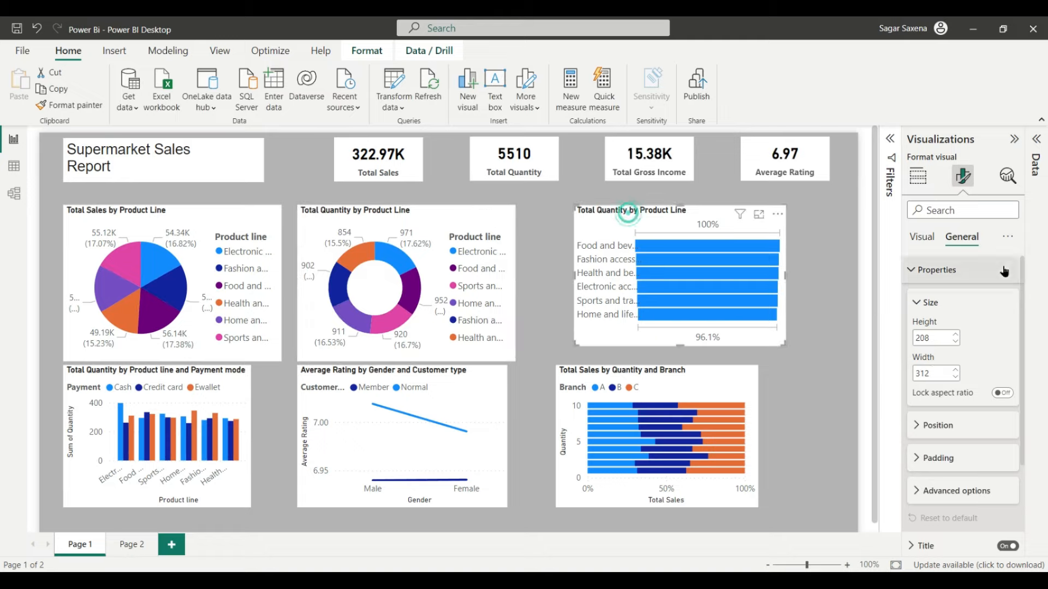
{"action": "double_click", "coordinate": [935, 336]}
{"action": "key", "text": "BackSpace"}
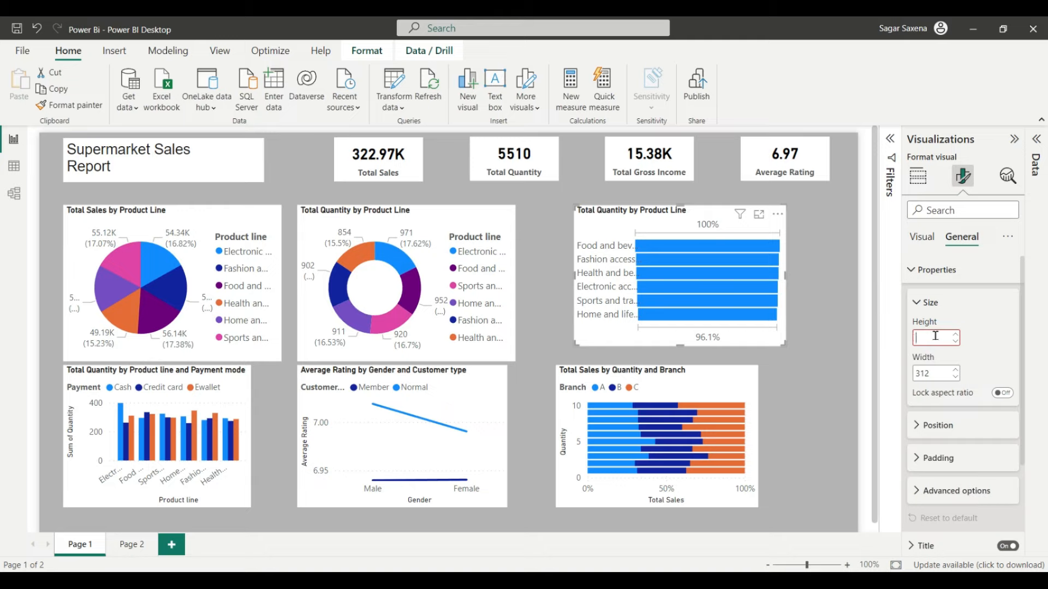
{"action": "type", "text": "230"}
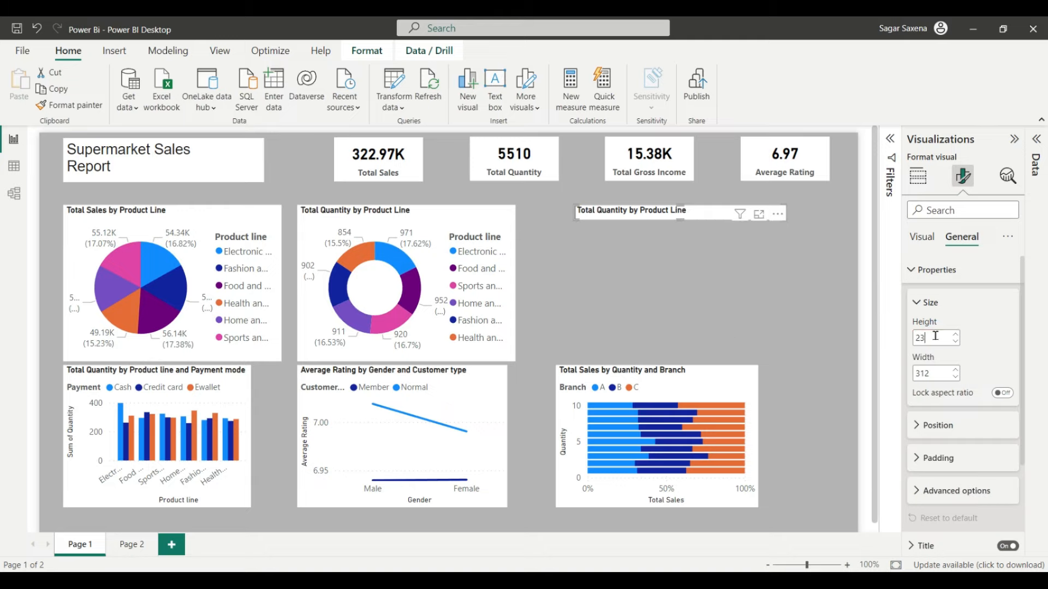
{"action": "double_click", "coordinate": [931, 373]}
{"action": "key", "text": "BackSpace"}
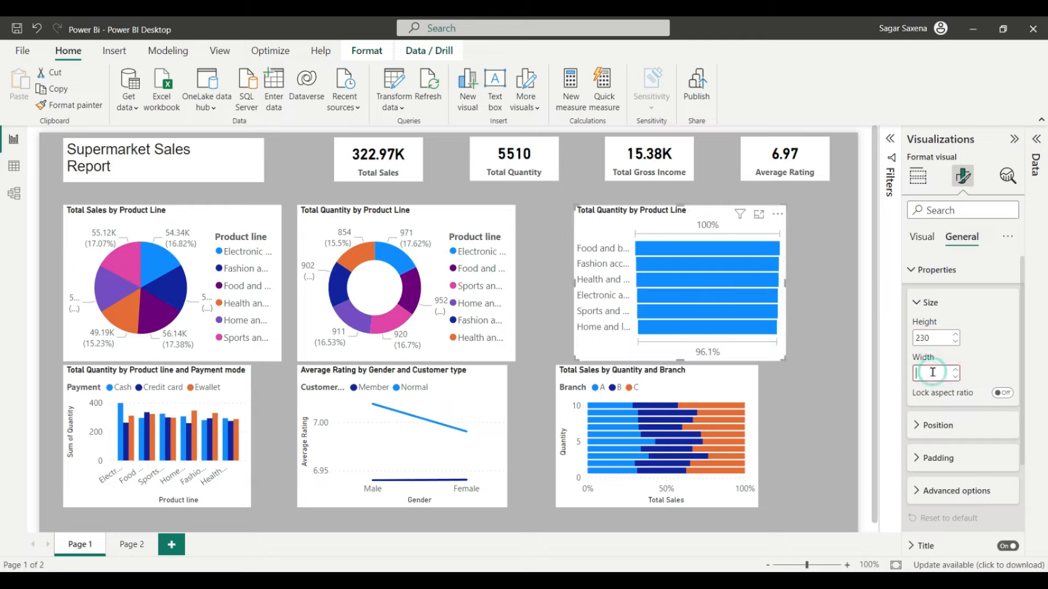
{"action": "type", "text": "320"}
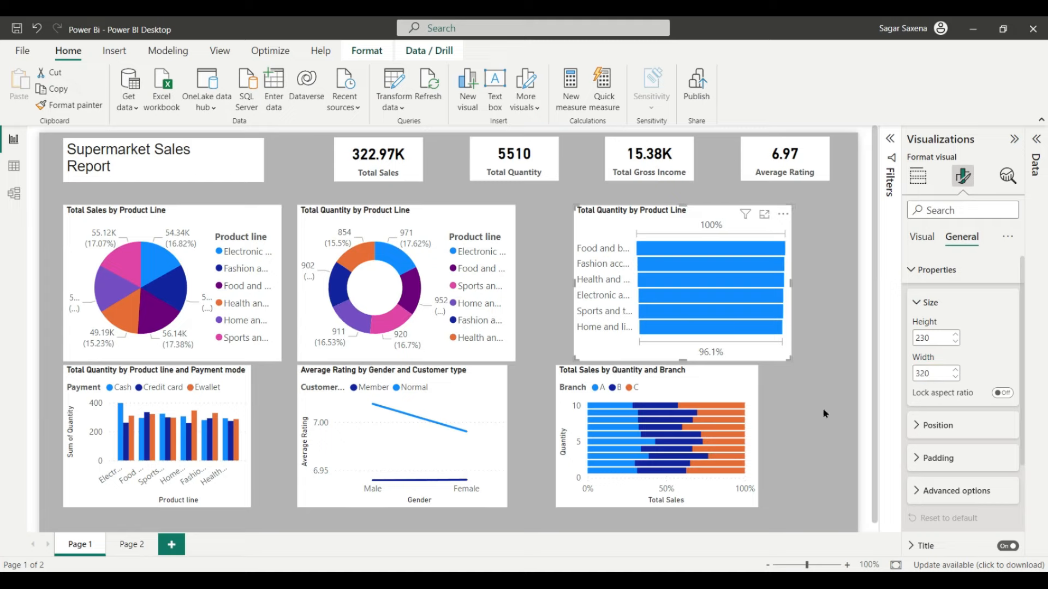
Step: Resize the Total Quantity by Product line and Payment mode chart to 230 by 320
{"action": "left_click", "coordinate": [182, 383]}
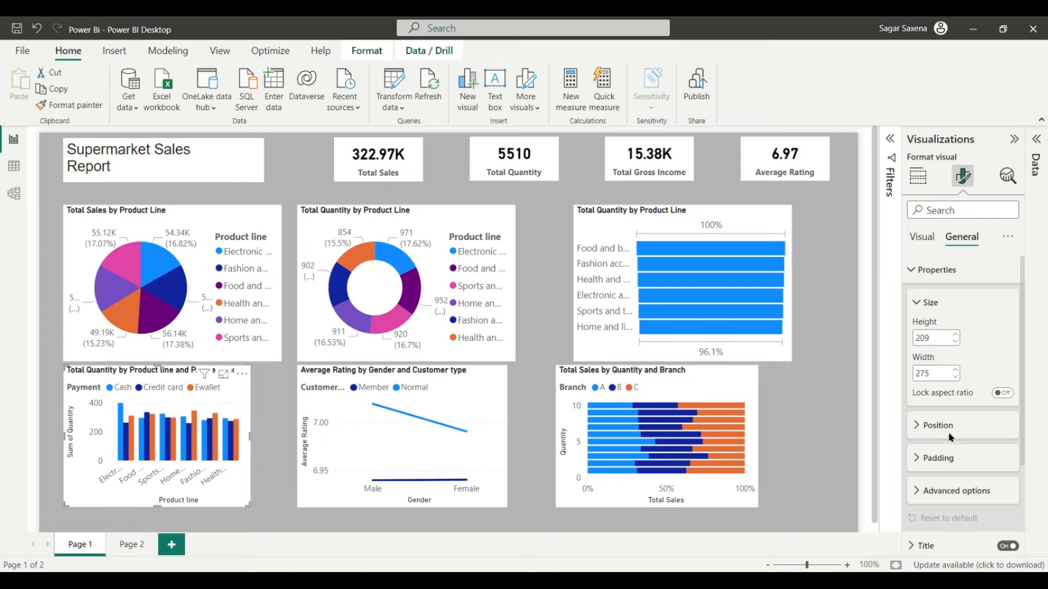
{"action": "double_click", "coordinate": [931, 338]}
{"action": "key", "text": "BackSpace"}
{"action": "type", "text": "230"}
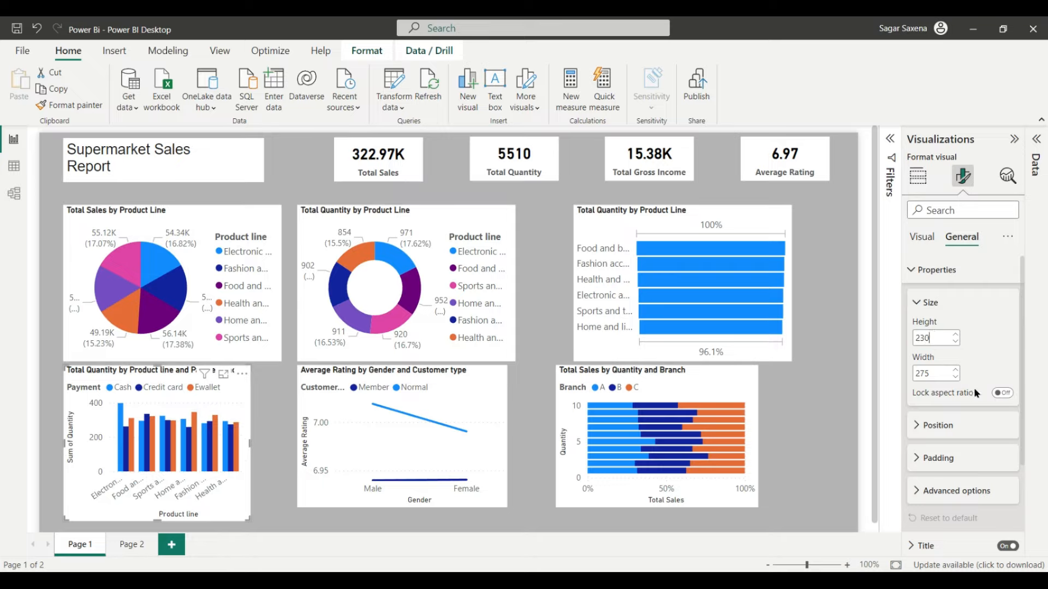
{"action": "double_click", "coordinate": [930, 371]}
{"action": "type", "text": "320"}
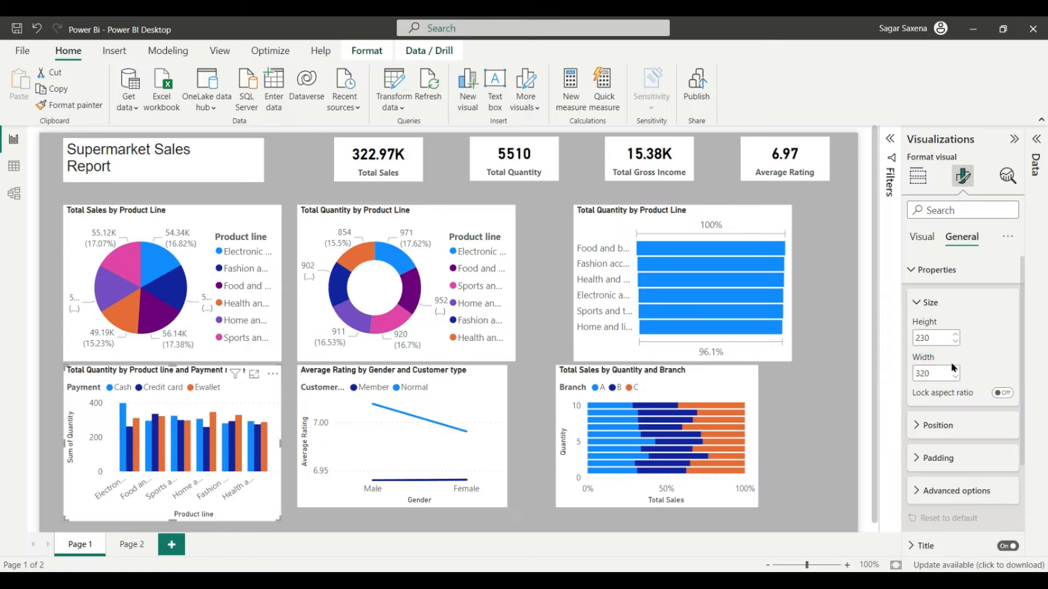
Step: Resize the Average Rating by Gender line chart and the Total Sales by Quantity and Branch chart to 230 by 320
{"action": "left_click", "coordinate": [439, 372]}
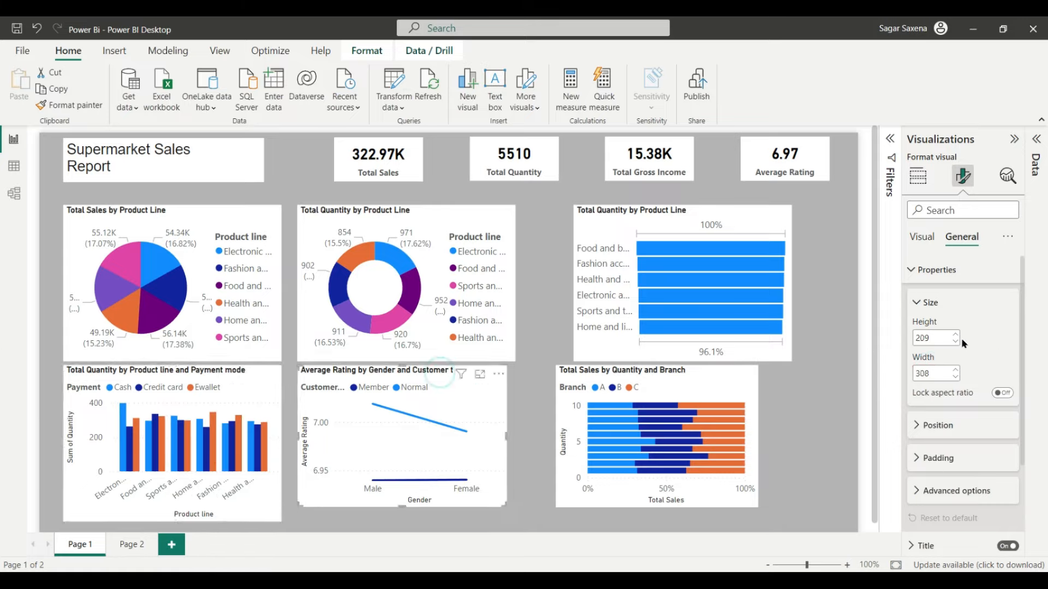
{"action": "double_click", "coordinate": [928, 337]}
{"action": "type", "text": "230"}
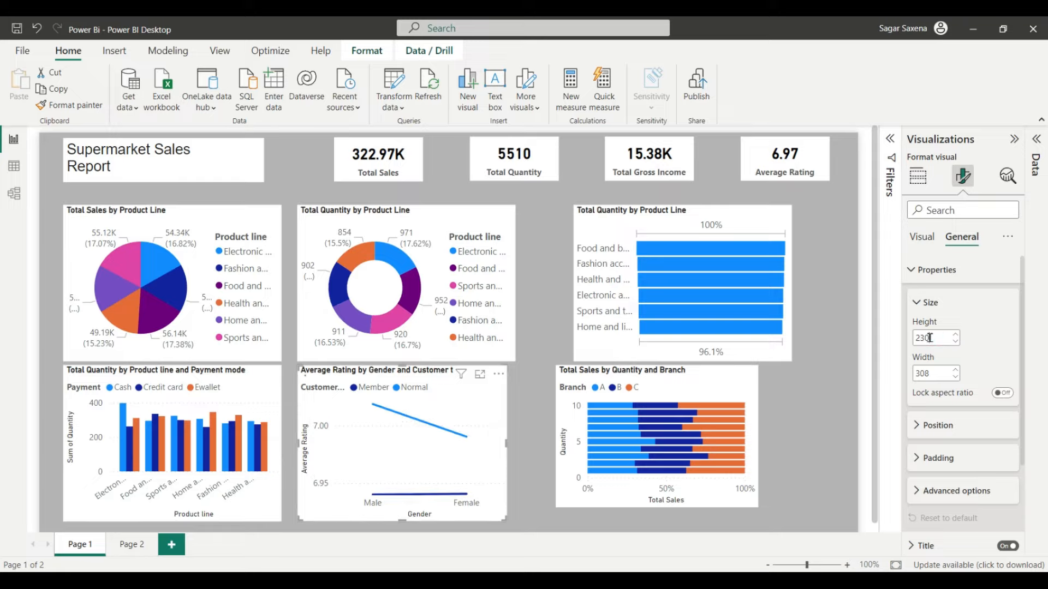
{"action": "double_click", "coordinate": [927, 374]}
{"action": "type", "text": "320"}
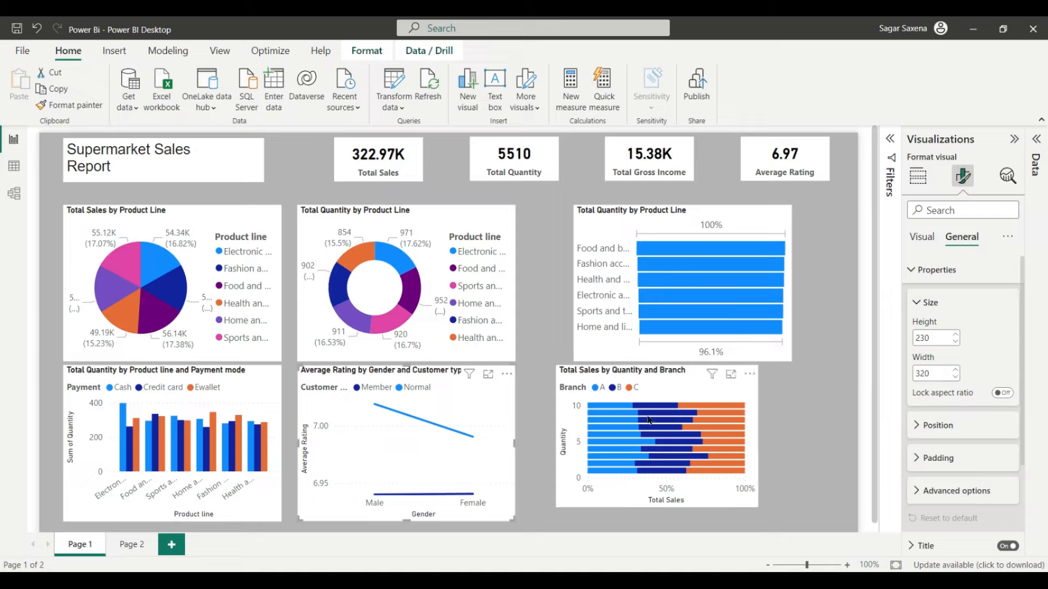
{"action": "left_click", "coordinate": [604, 375]}
{"action": "double_click", "coordinate": [931, 337]}
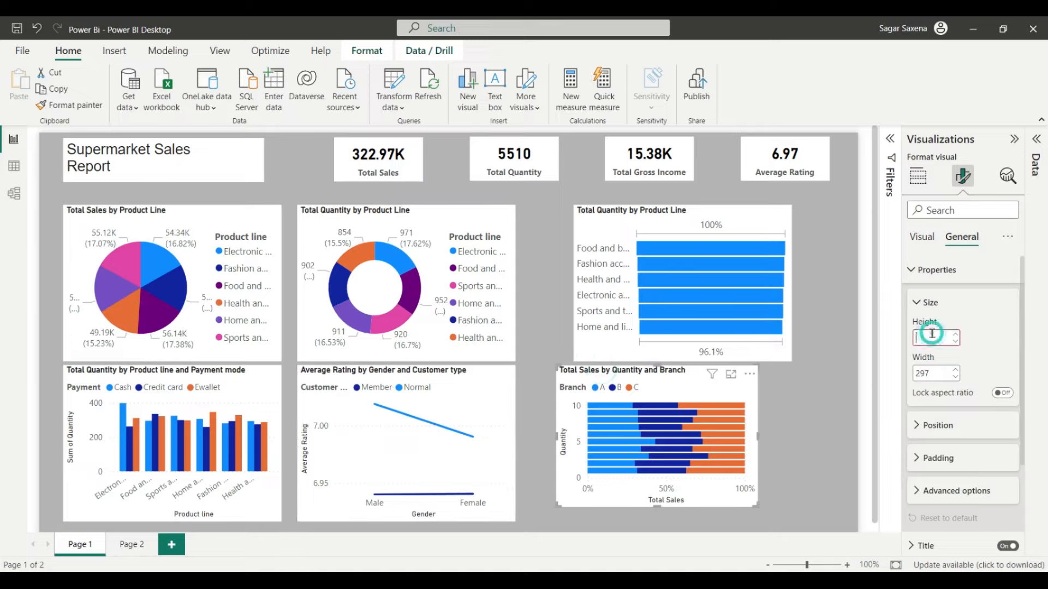
{"action": "type", "text": "230"}
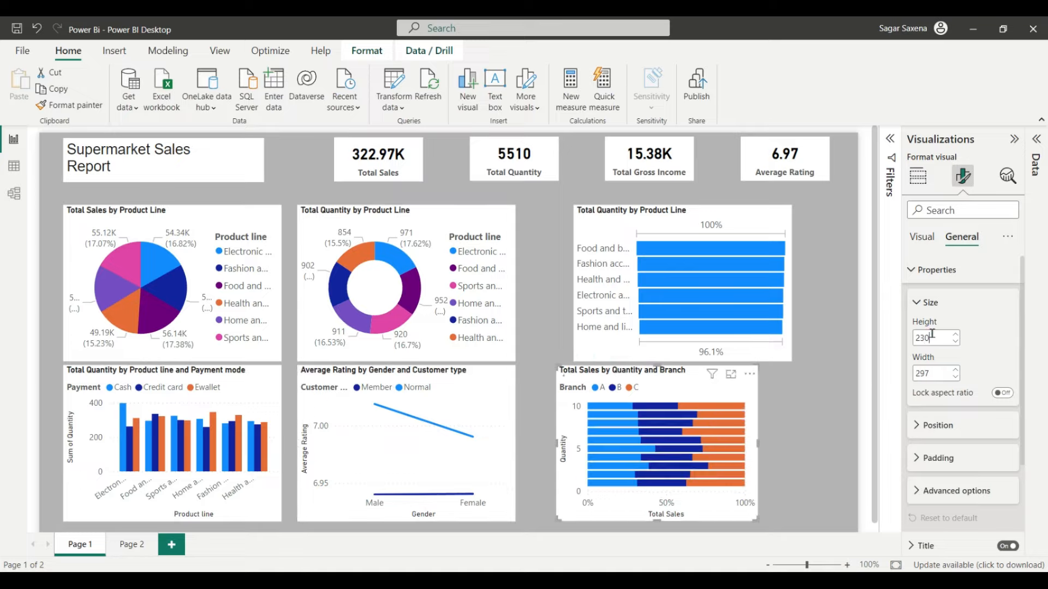
{"action": "double_click", "coordinate": [931, 373]}
{"action": "type", "text": "320"}
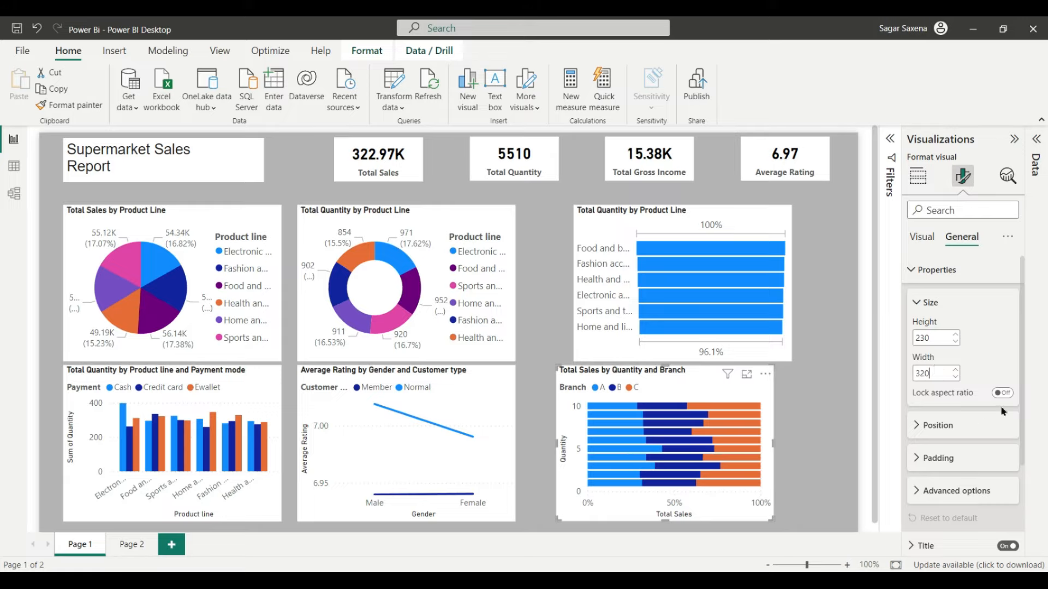
{"action": "mouse_move", "coordinate": [361, 462]}
Step: Try distributing the top-row pie, donut and bar charts horizontally, undo it, and nudge them right
{"action": "left_click", "coordinate": [188, 210], "text": "ctrl"}
{"action": "left_click", "coordinate": [437, 210], "text": "ctrl"}
{"action": "left_click", "coordinate": [671, 214], "text": "ctrl"}
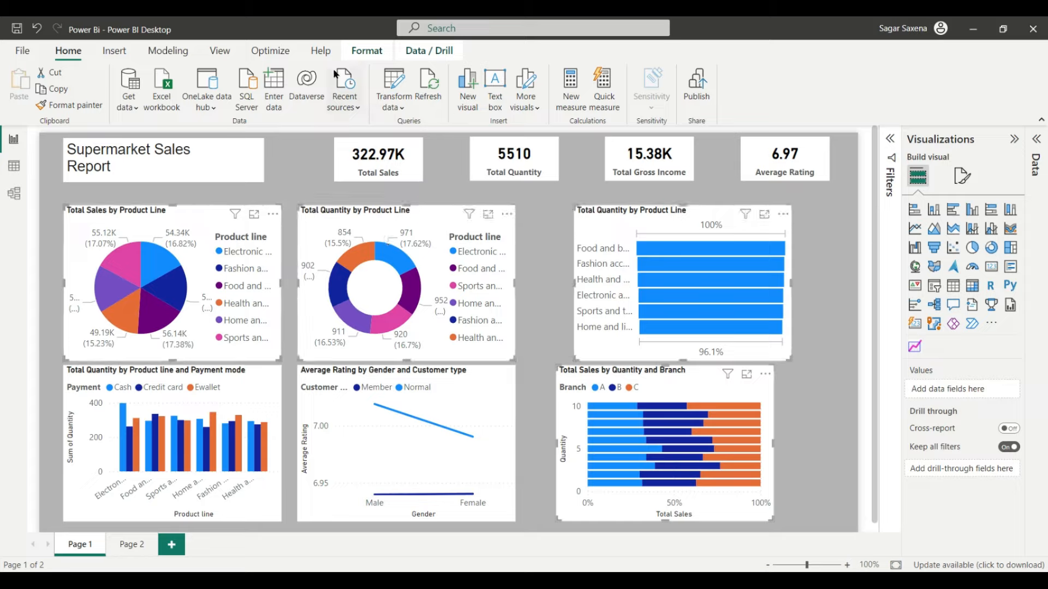
{"action": "left_click", "coordinate": [367, 50]}
{"action": "left_click", "coordinate": [301, 105]}
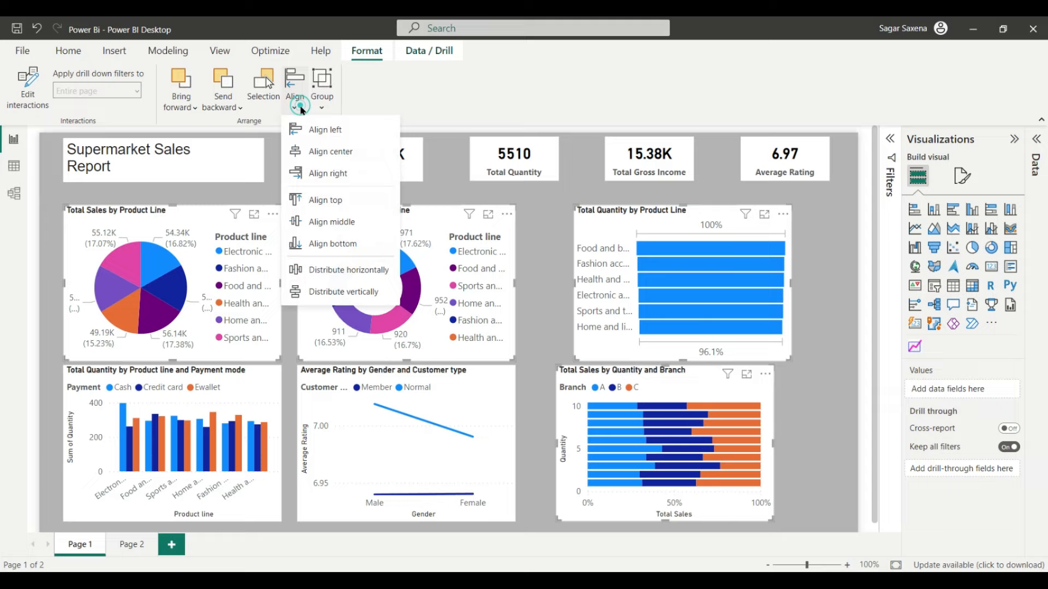
{"action": "left_click", "coordinate": [341, 270]}
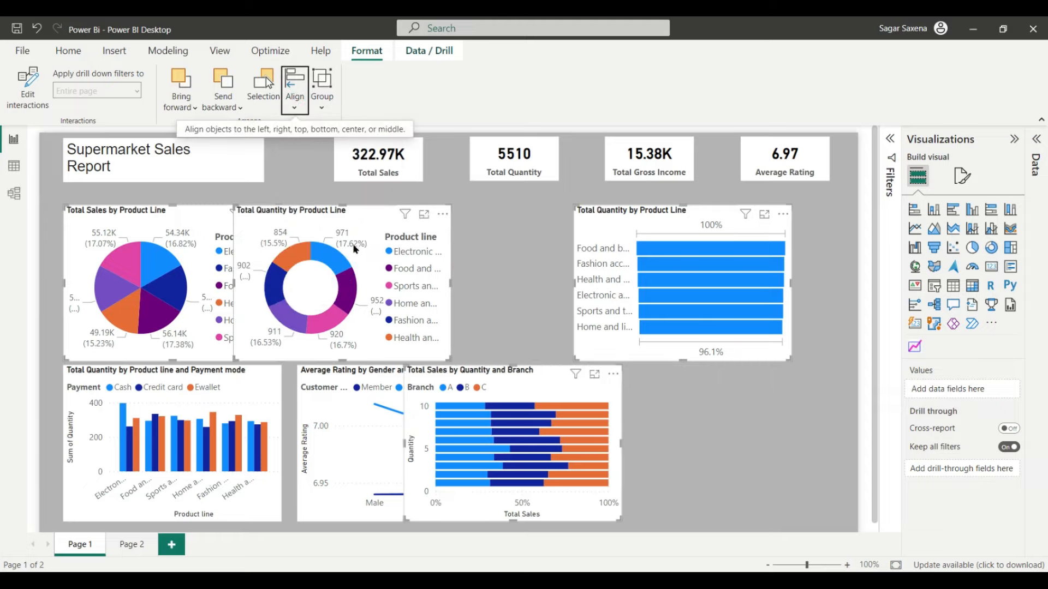
{"action": "key", "text": "ctrl+z"}
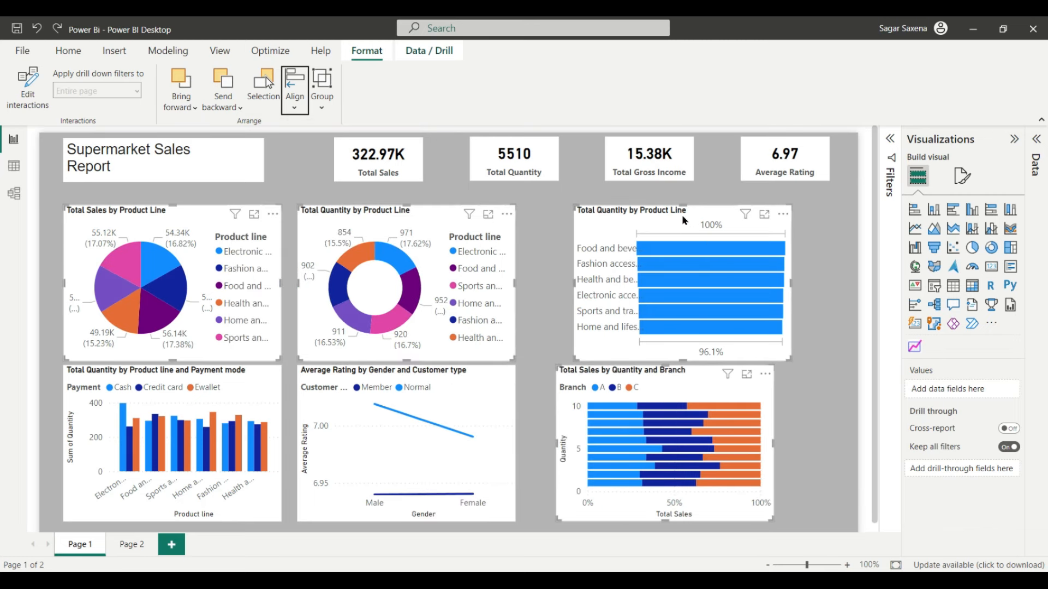
{"action": "mouse_move", "coordinate": [676, 214]}
{"action": "left_mouse_down"}
{"action": "mouse_move", "coordinate": [664, 216]}
{"action": "mouse_move", "coordinate": [693, 215]}
{"action": "left_mouse_up"}
Step: Drag the bottom-row branch, line and Payment mode charts into an aligned row
{"action": "left_click", "coordinate": [653, 369]}
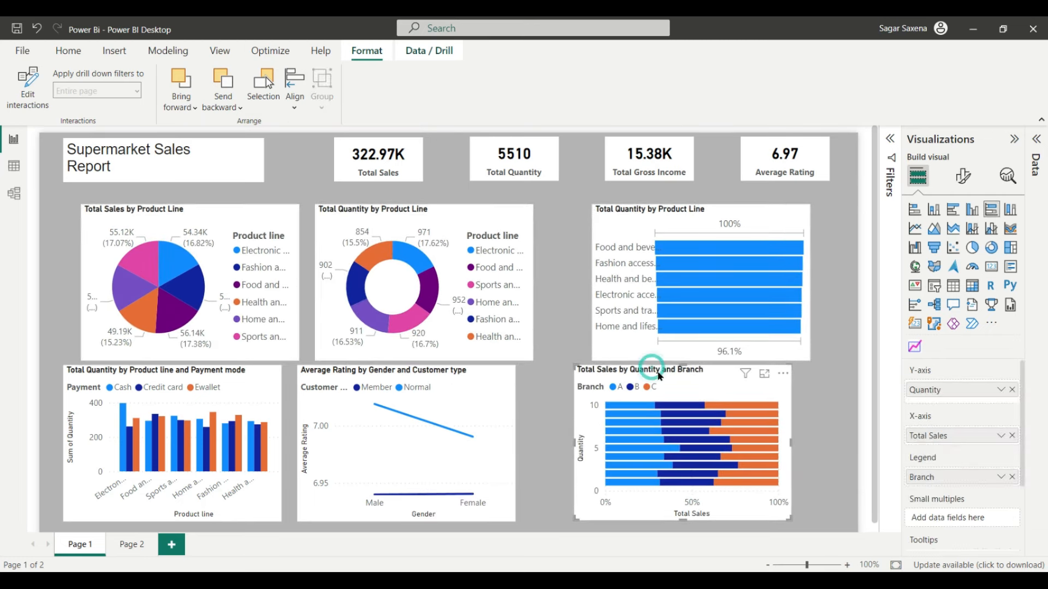
{"action": "left_click_drag", "start_coordinate": [658, 372], "coordinate": [678, 383]}
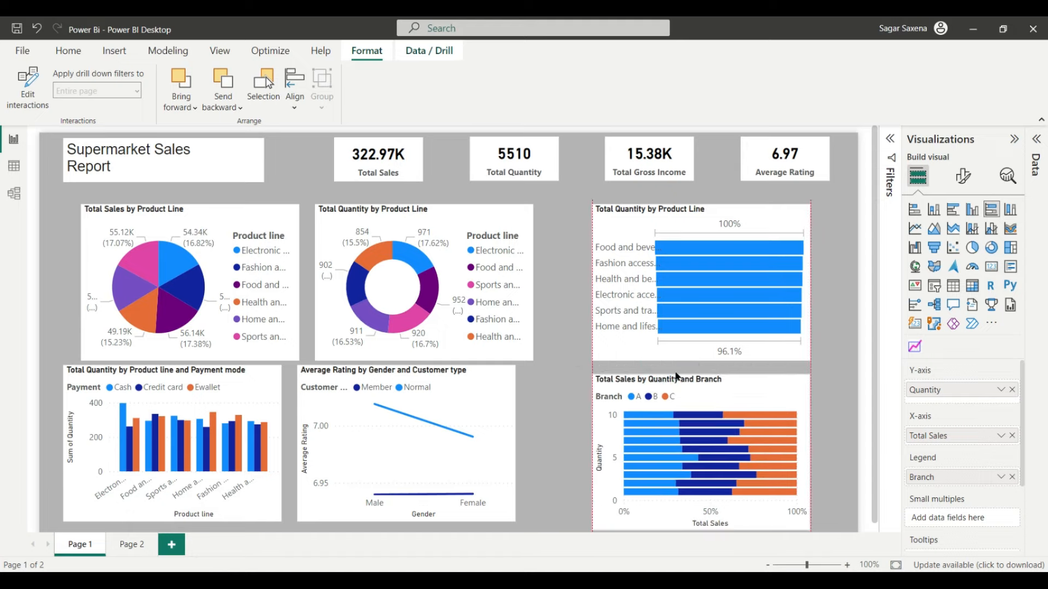
{"action": "left_click_drag", "start_coordinate": [389, 373], "coordinate": [404, 376]}
{"action": "left_click_drag", "start_coordinate": [205, 372], "coordinate": [224, 382]}
{"action": "left_click_drag", "start_coordinate": [437, 372], "coordinate": [442, 384]}
{"action": "left_click_drag", "start_coordinate": [697, 386], "coordinate": [698, 390]}
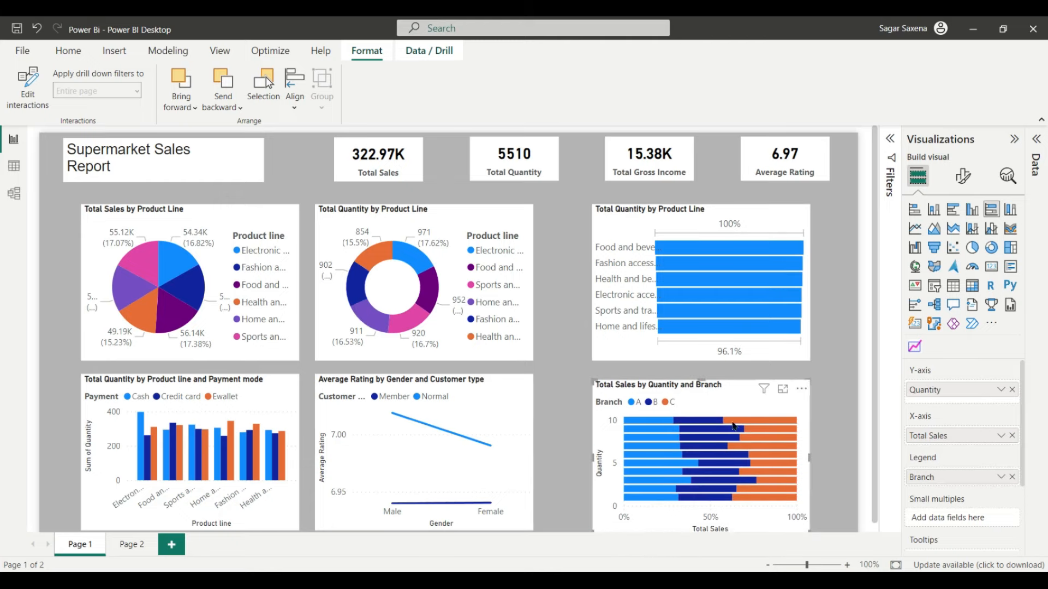
{"action": "scroll", "coordinate": [745, 437], "scroll_direction": "down", "scroll_amount": 1}
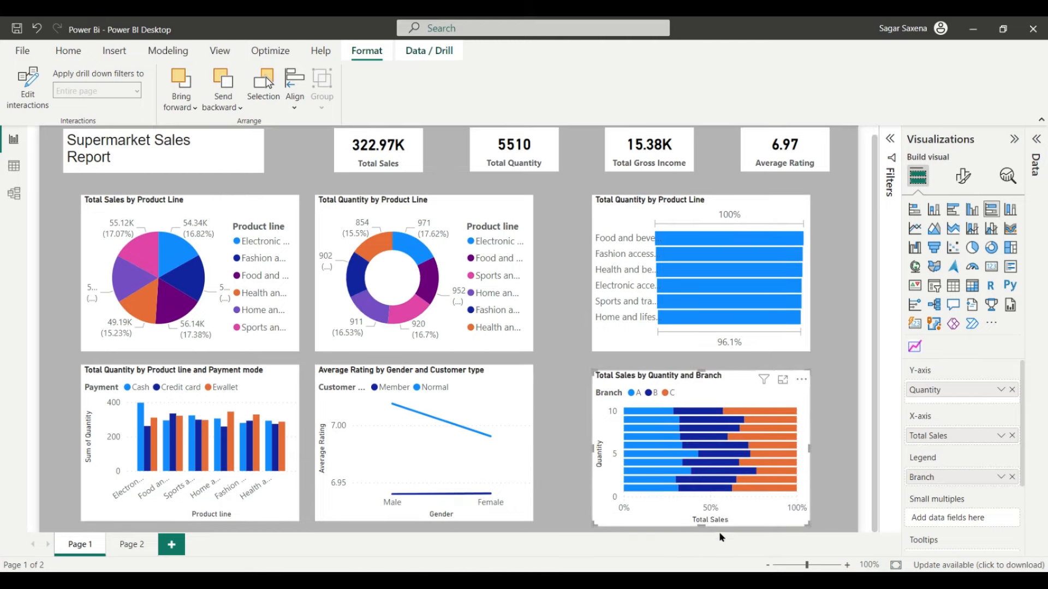
{"action": "left_click_drag", "start_coordinate": [693, 375], "coordinate": [693, 370]}
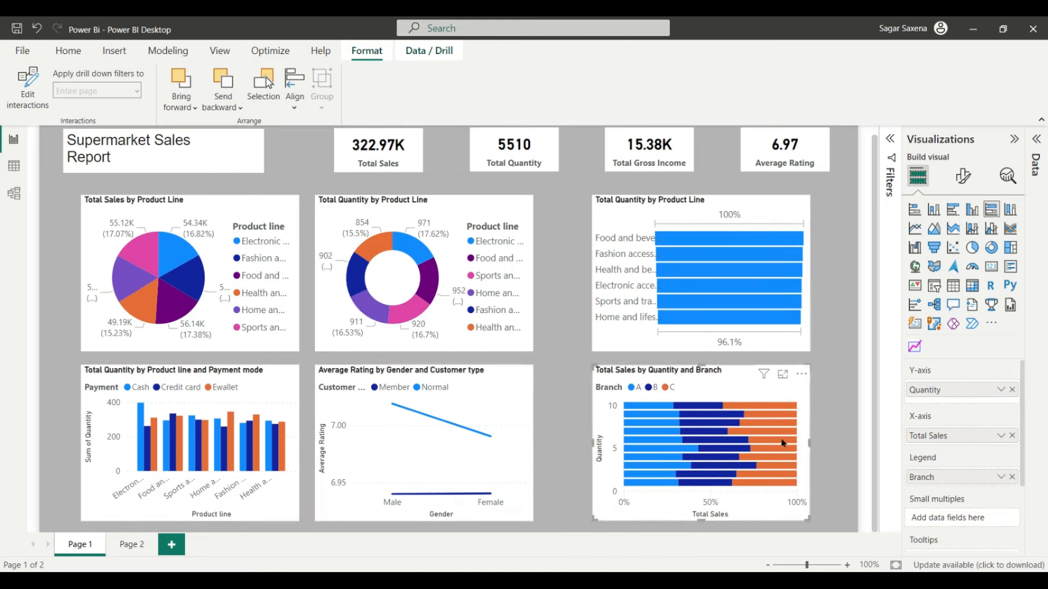
Step: Distribute the three top-row charts evenly horizontally and shift them slightly right and down
{"action": "left_click", "coordinate": [185, 198], "text": "ctrl"}
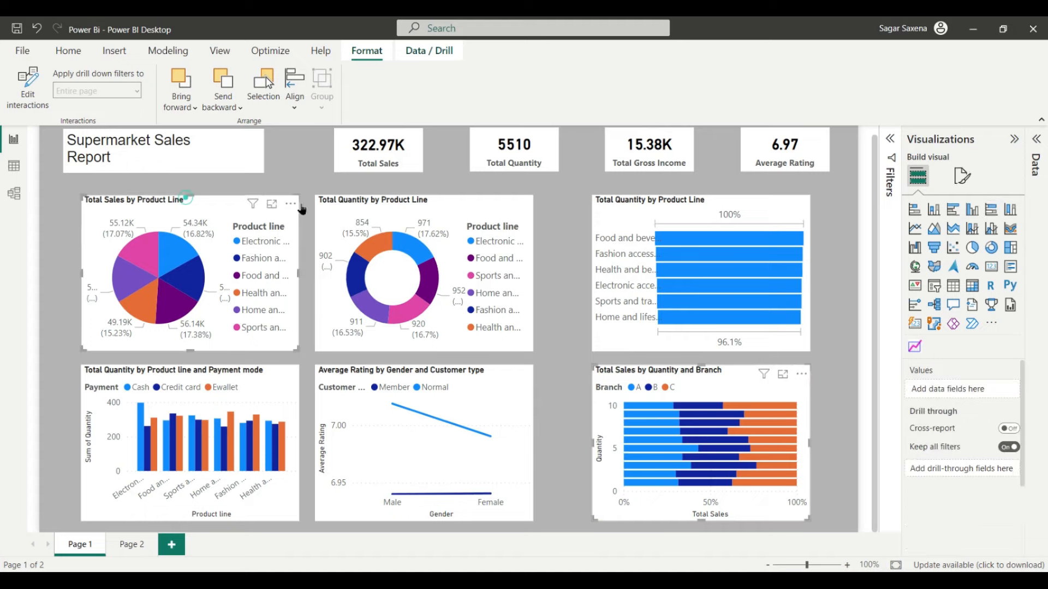
{"action": "left_click", "coordinate": [431, 198], "text": "ctrl"}
{"action": "left_click", "coordinate": [670, 202], "text": "ctrl"}
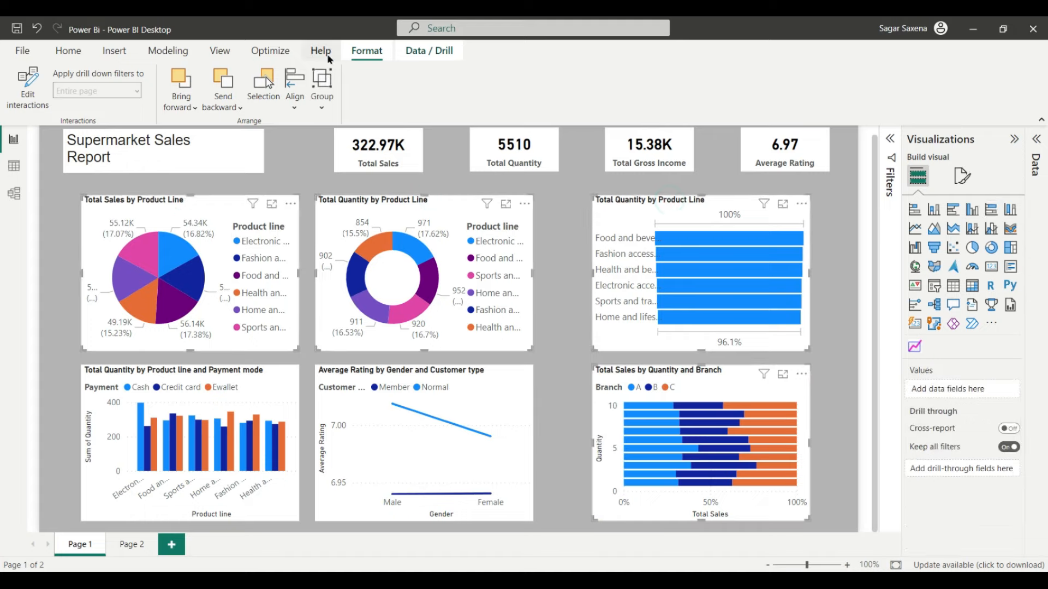
{"action": "left_click", "coordinate": [296, 108]}
{"action": "left_click", "coordinate": [325, 266]}
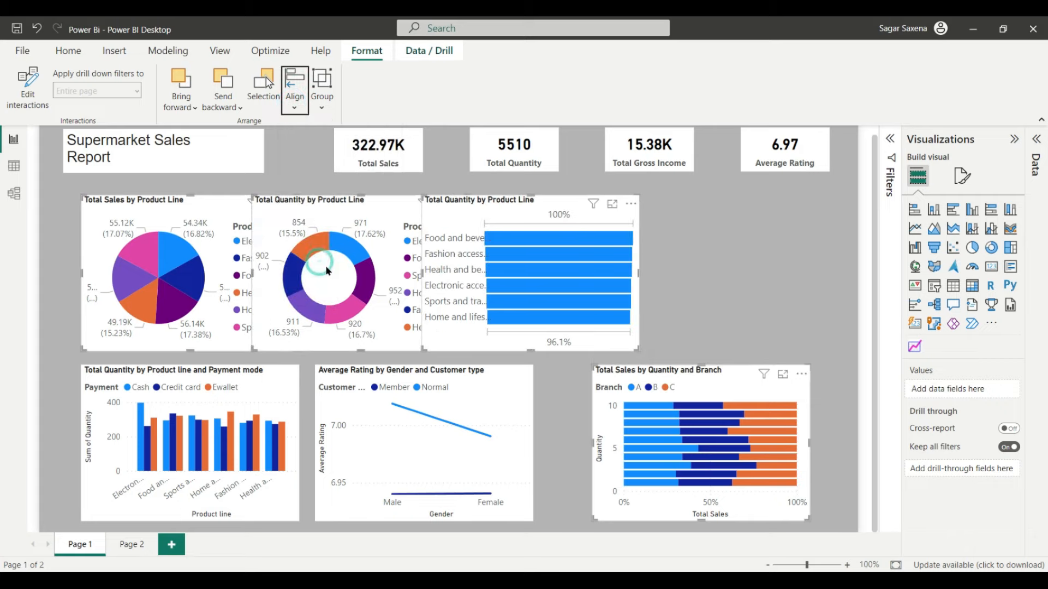
{"action": "key", "text": "ctrl+z"}
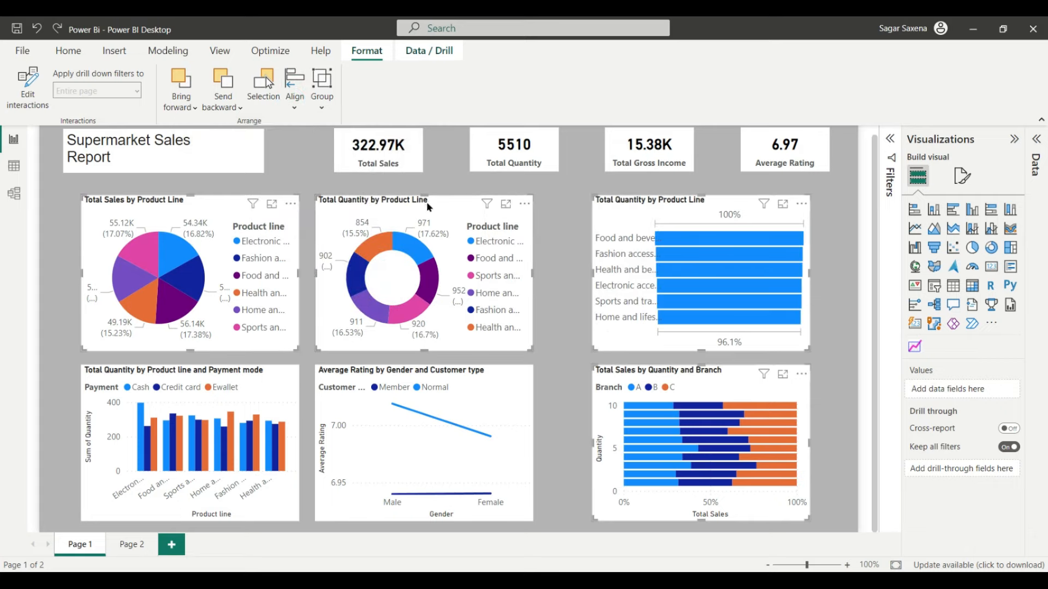
{"action": "key", "text": "ctrl+y"}
{"action": "left_click_drag", "start_coordinate": [424, 207], "coordinate": [429, 209]}
Step: Line up the pie and donut charts along the red alignment guides
{"action": "left_click", "coordinate": [873, 423]}
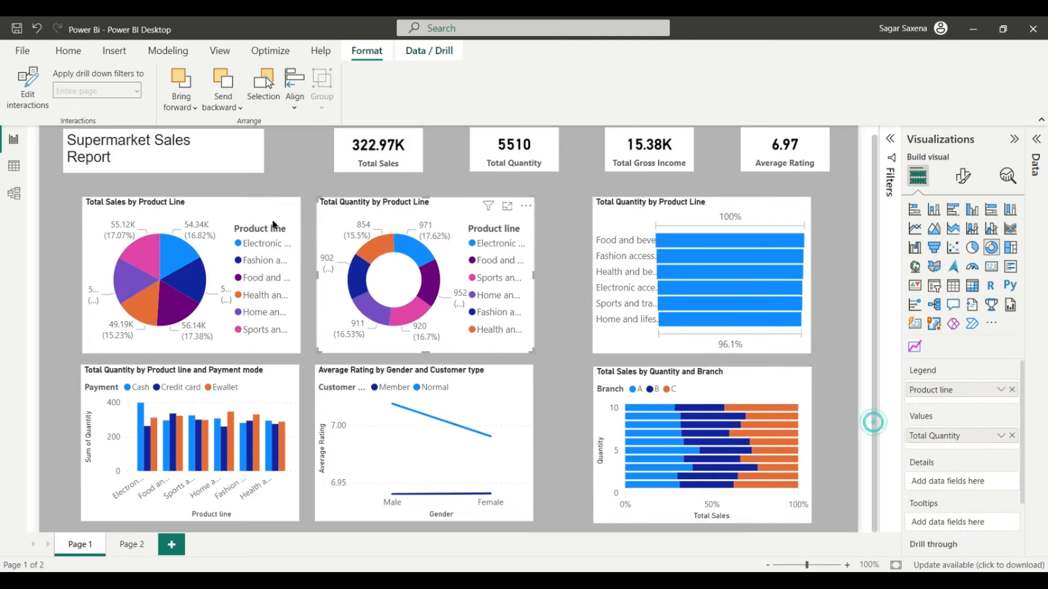
{"action": "left_click_drag", "start_coordinate": [161, 207], "coordinate": [143, 203]}
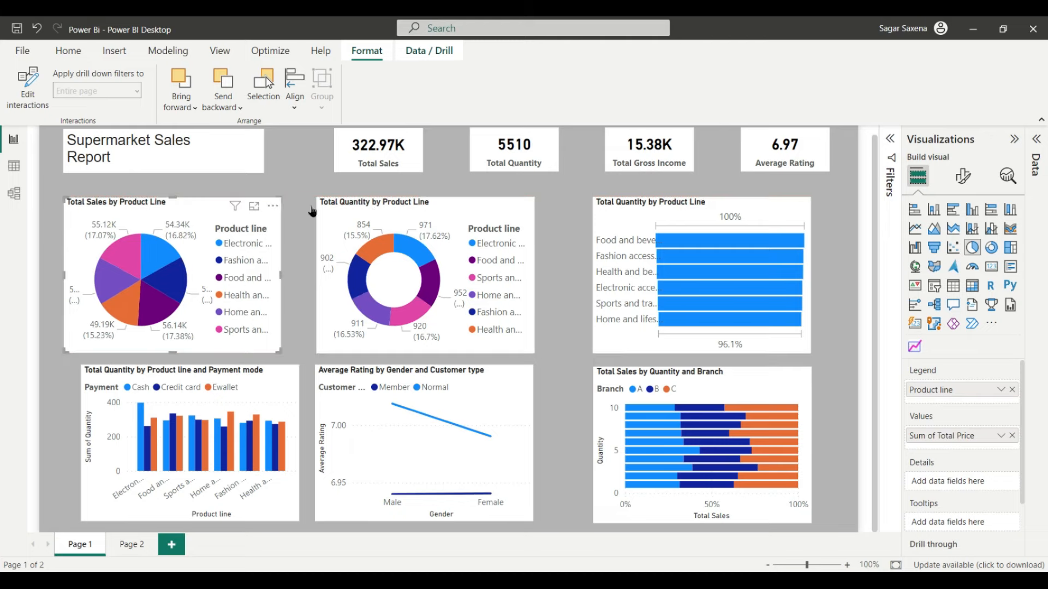
{"action": "left_click_drag", "start_coordinate": [395, 204], "coordinate": [413, 205]}
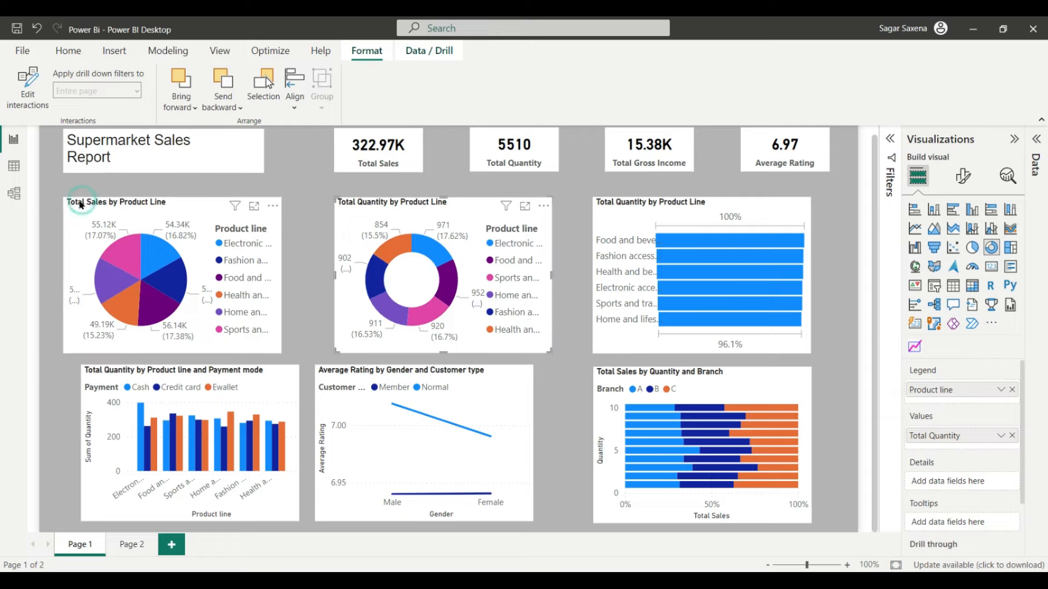
{"action": "left_click_drag", "start_coordinate": [82, 205], "coordinate": [82, 205]}
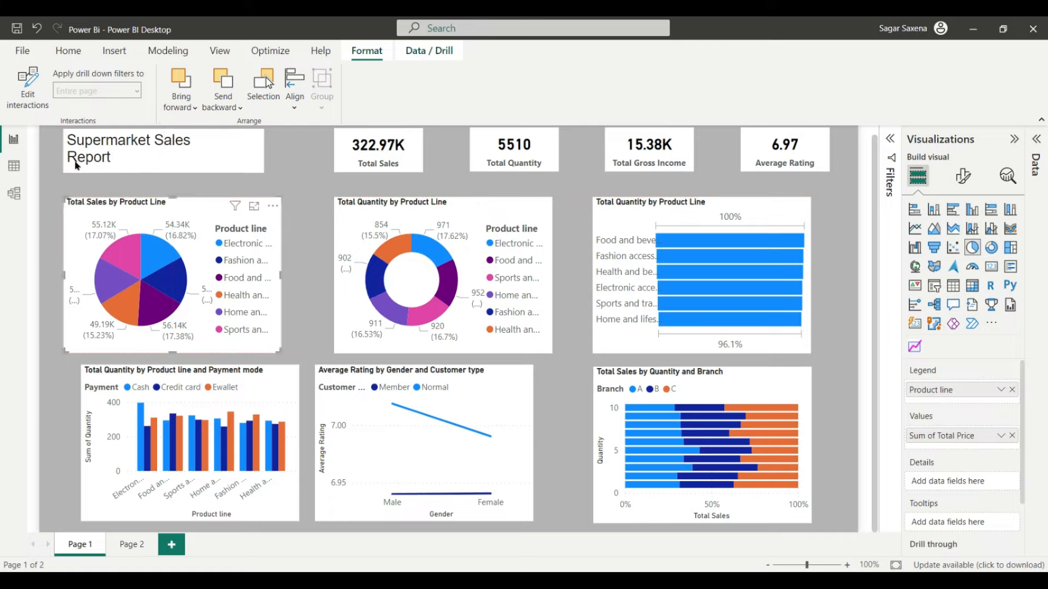
{"action": "left_click", "coordinate": [393, 206]}
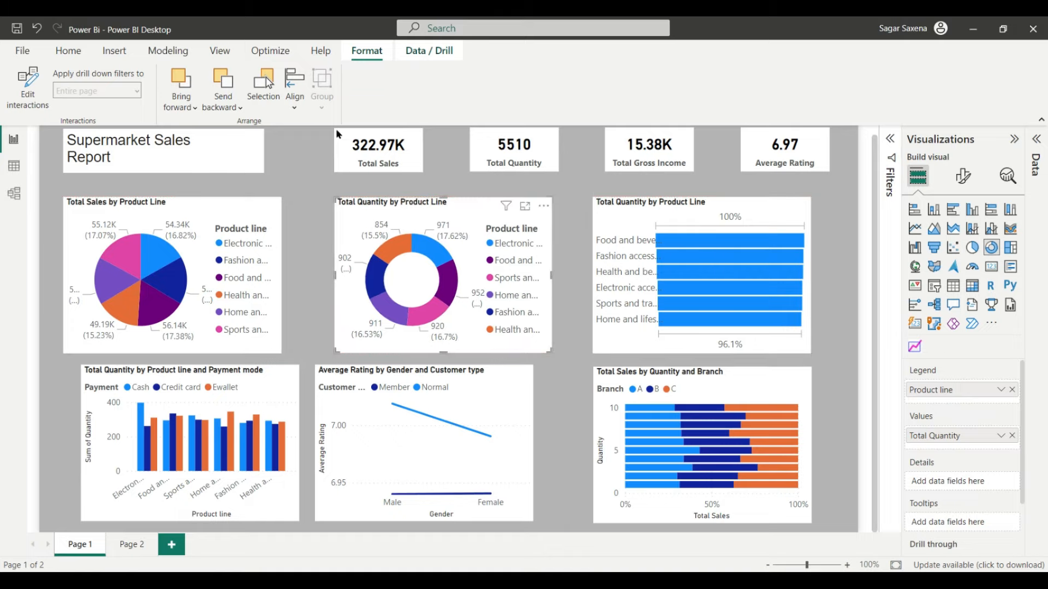
Step: Fine-tune the top-row bar chart and the three bottom-row charts into two aligned rows
{"action": "left_click", "coordinate": [685, 196]}
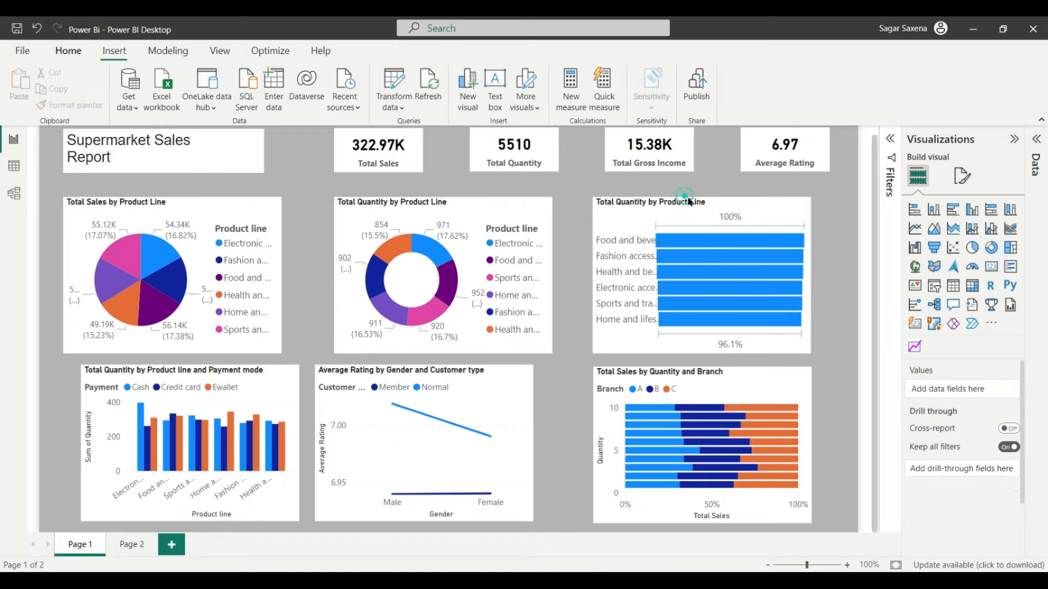
{"action": "left_click_drag", "start_coordinate": [710, 203], "coordinate": [725, 203]}
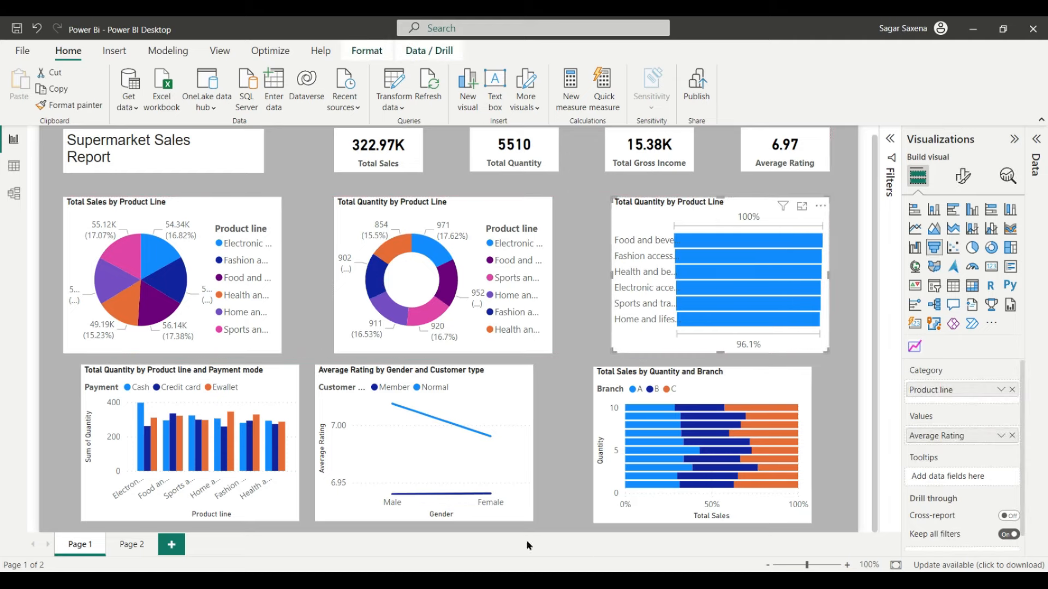
{"action": "left_click_drag", "start_coordinate": [375, 374], "coordinate": [393, 368]}
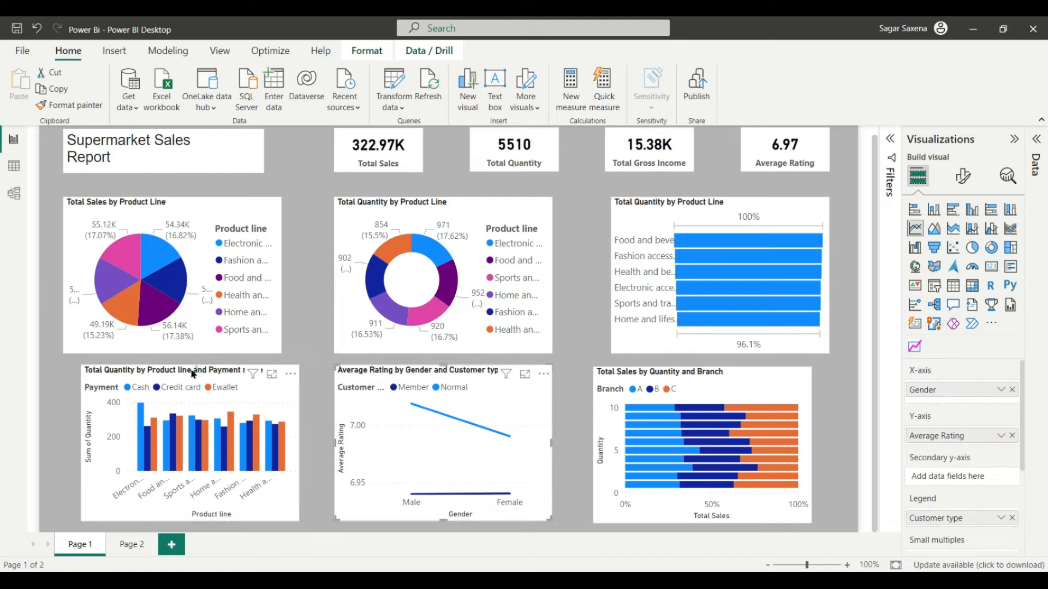
{"action": "left_click_drag", "start_coordinate": [195, 368], "coordinate": [181, 371]}
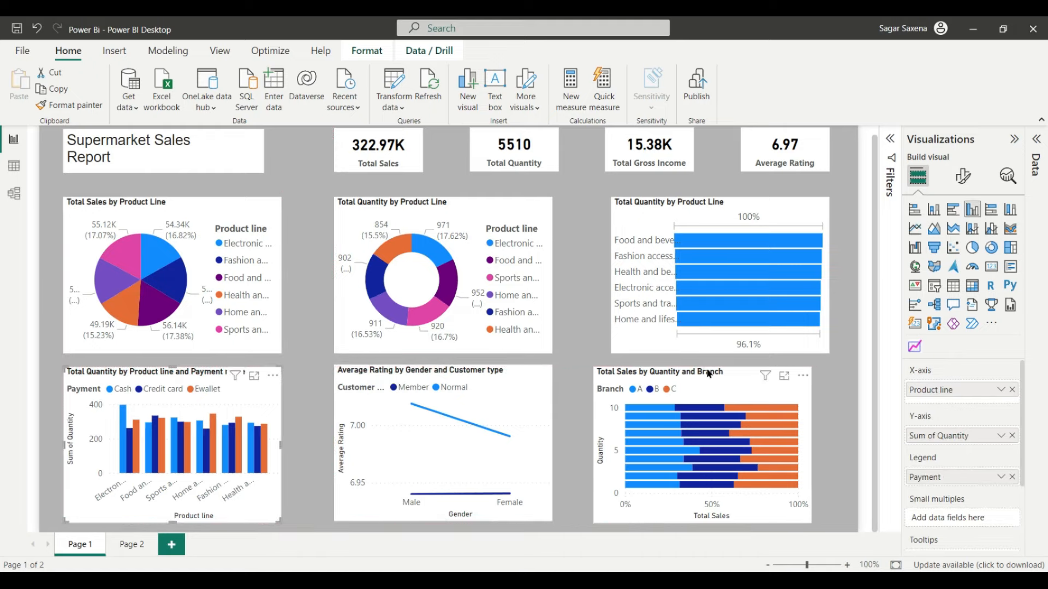
{"action": "mouse_move", "coordinate": [709, 373]}
{"action": "left_mouse_down"}
{"action": "mouse_move", "coordinate": [725, 374]}
{"action": "mouse_move", "coordinate": [717, 376]}
{"action": "left_mouse_up"}
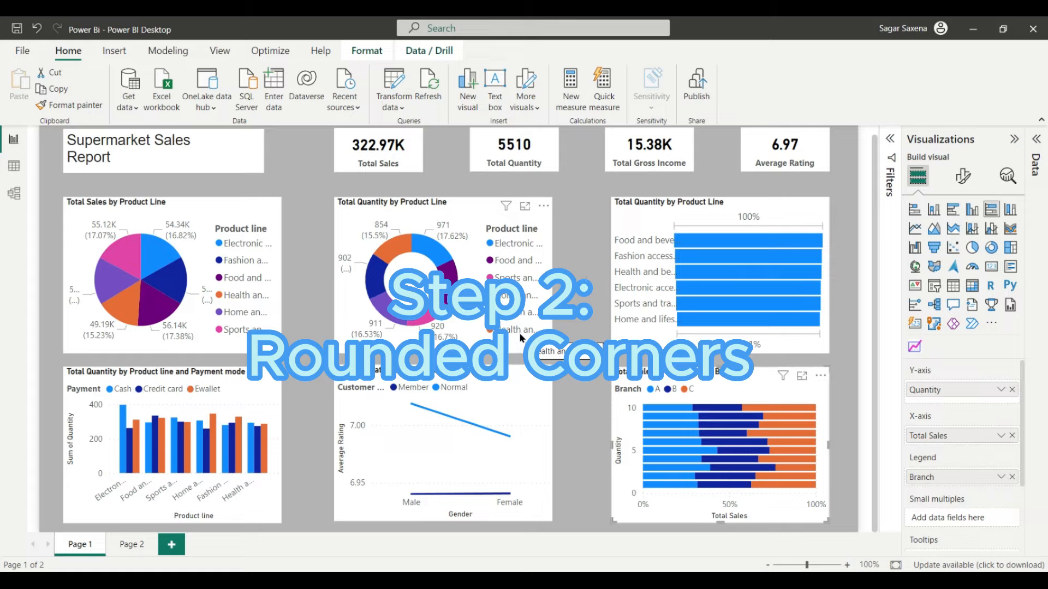
{"action": "left_click", "coordinate": [204, 208]}
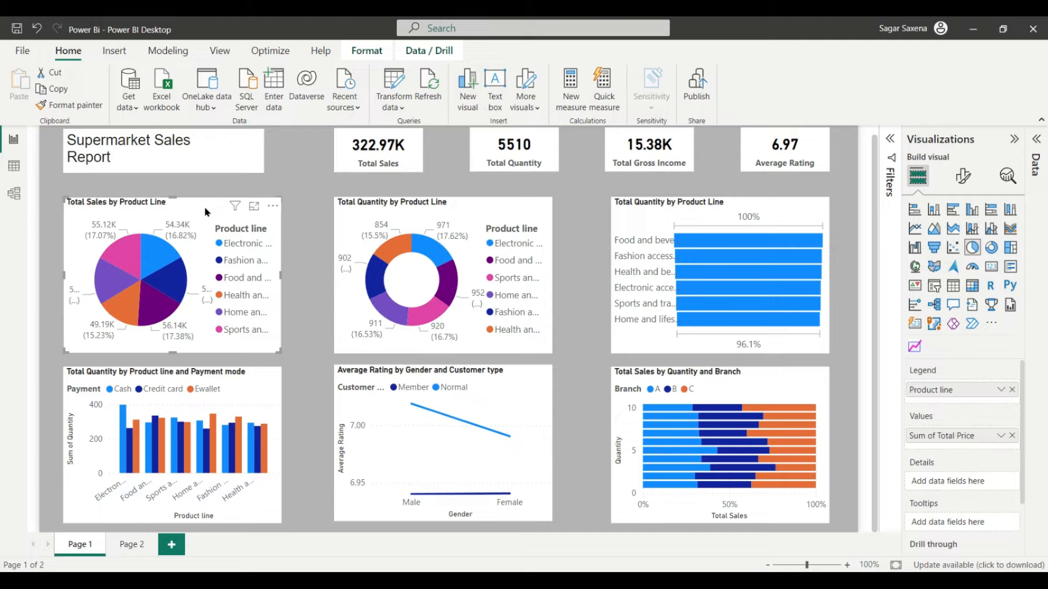
Step: Give the Supermarket Sales Report title box a white visual border with 15 px rounded corners
{"action": "left_click", "coordinate": [216, 141]}
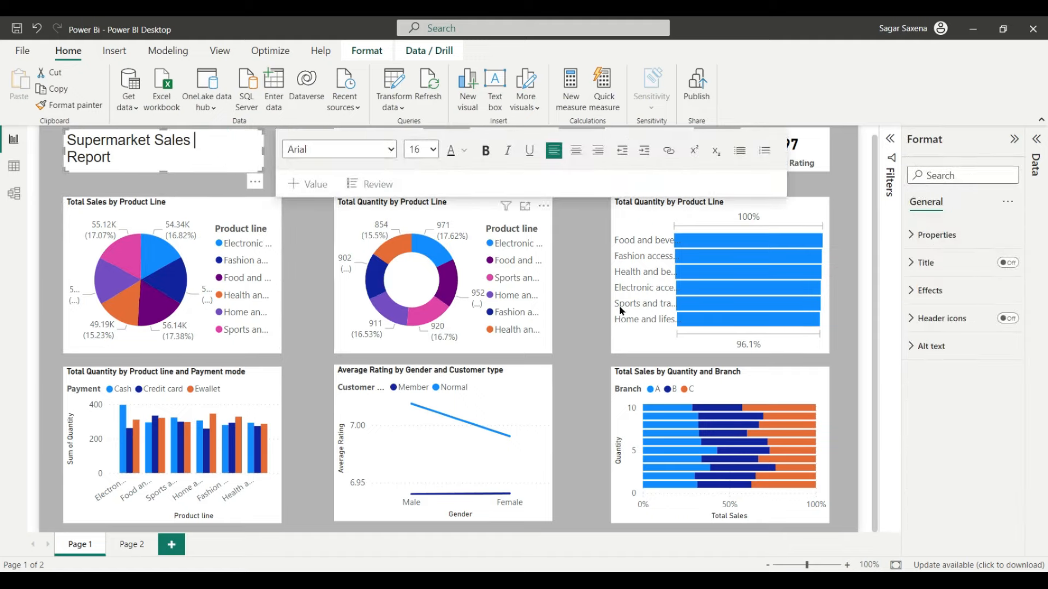
{"action": "left_click", "coordinate": [931, 290]}
{"action": "scroll", "coordinate": [994, 382], "scroll_direction": "down", "scroll_amount": 1}
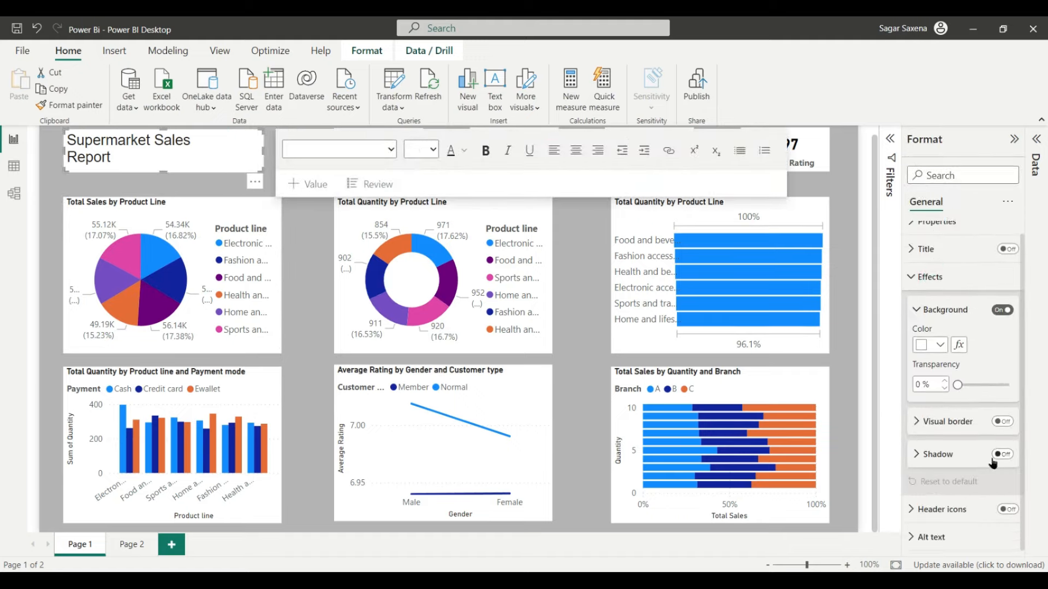
{"action": "left_click", "coordinate": [1004, 423]}
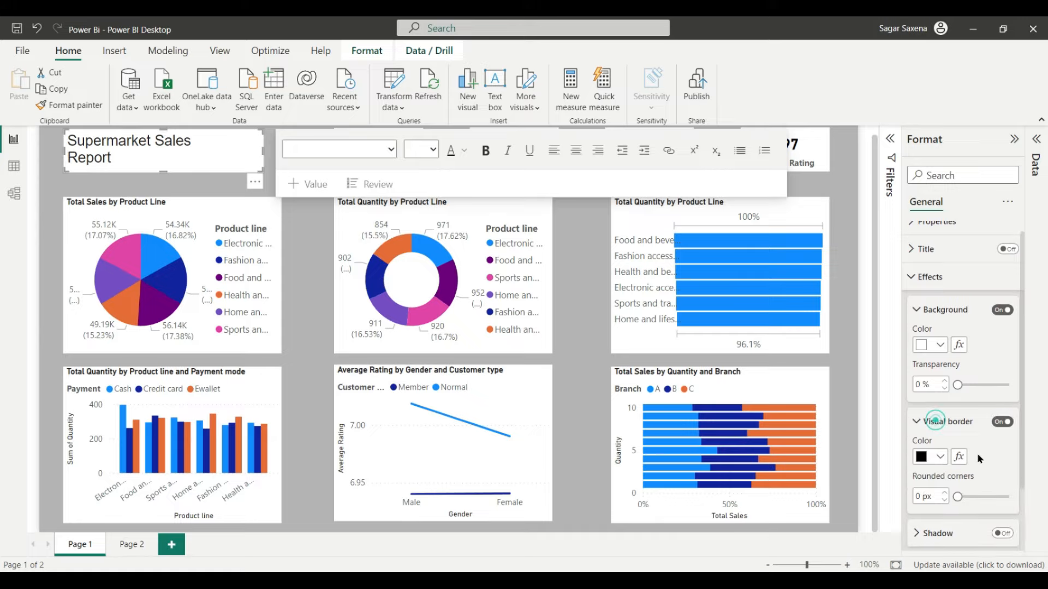
{"action": "left_click", "coordinate": [940, 377]}
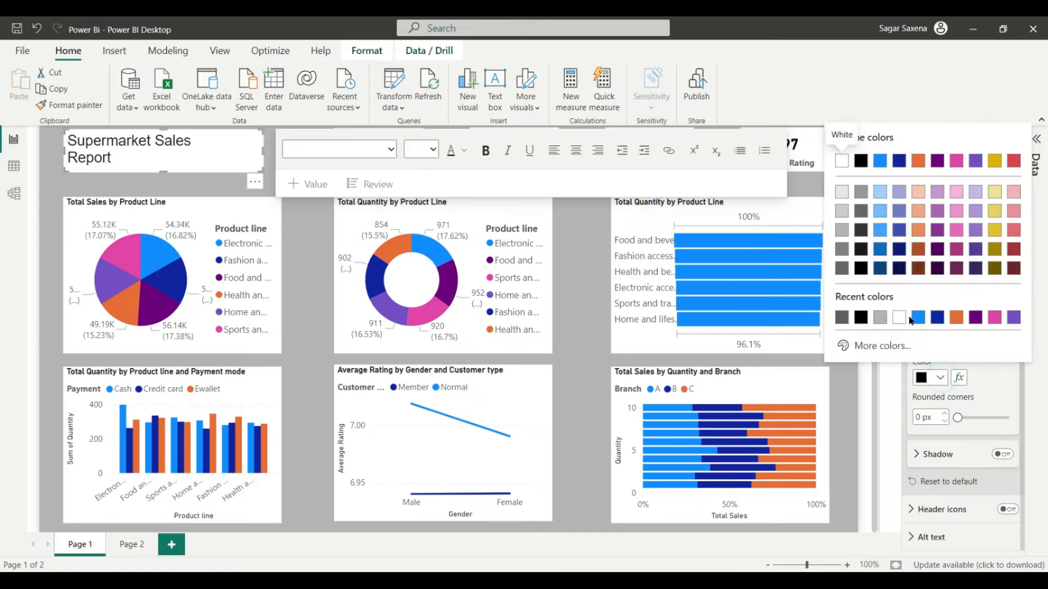
{"action": "left_click", "coordinate": [900, 320]}
{"action": "left_click", "coordinate": [945, 414]}
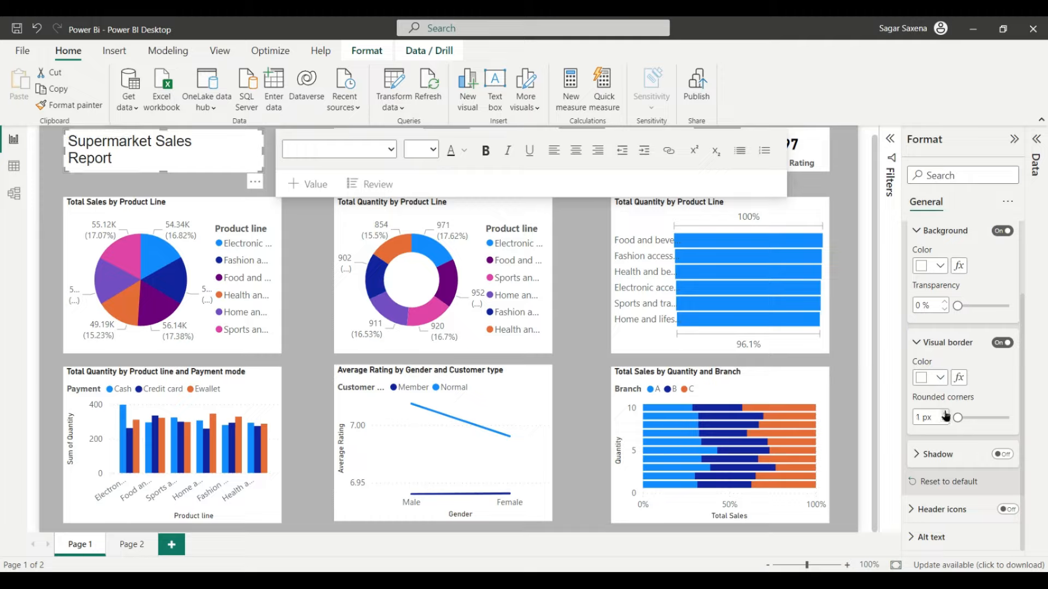
{"action": "left_click", "coordinate": [944, 414]}
{"action": "left_click", "coordinate": [945, 413]}
{"action": "left_click", "coordinate": [945, 413]}
{"action": "left_click", "coordinate": [945, 413]}
{"action": "left_click", "coordinate": [945, 413]}
{"action": "left_click", "coordinate": [945, 413]}
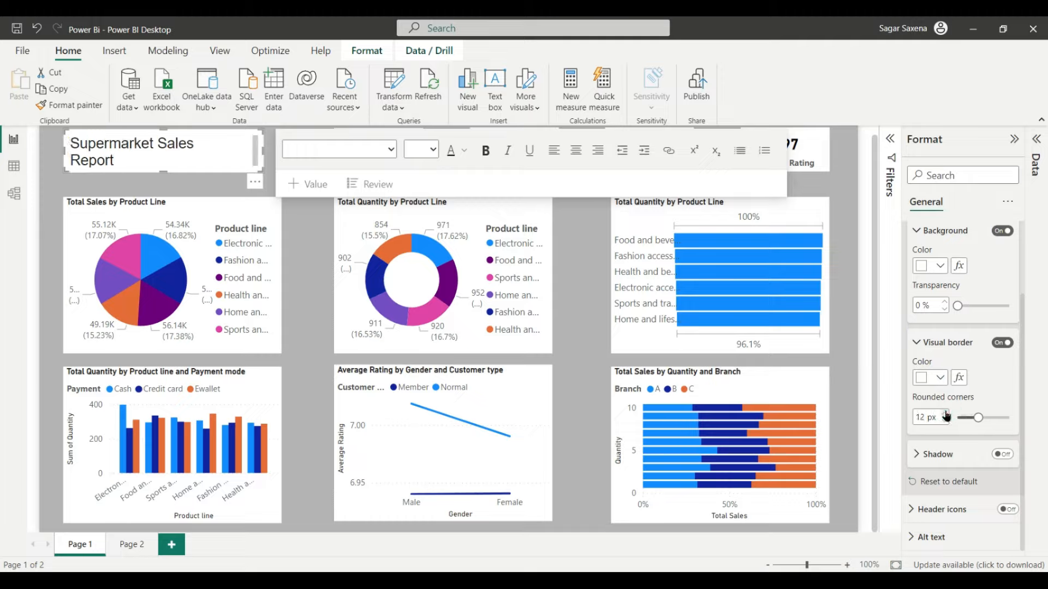
{"action": "left_click", "coordinate": [945, 413]}
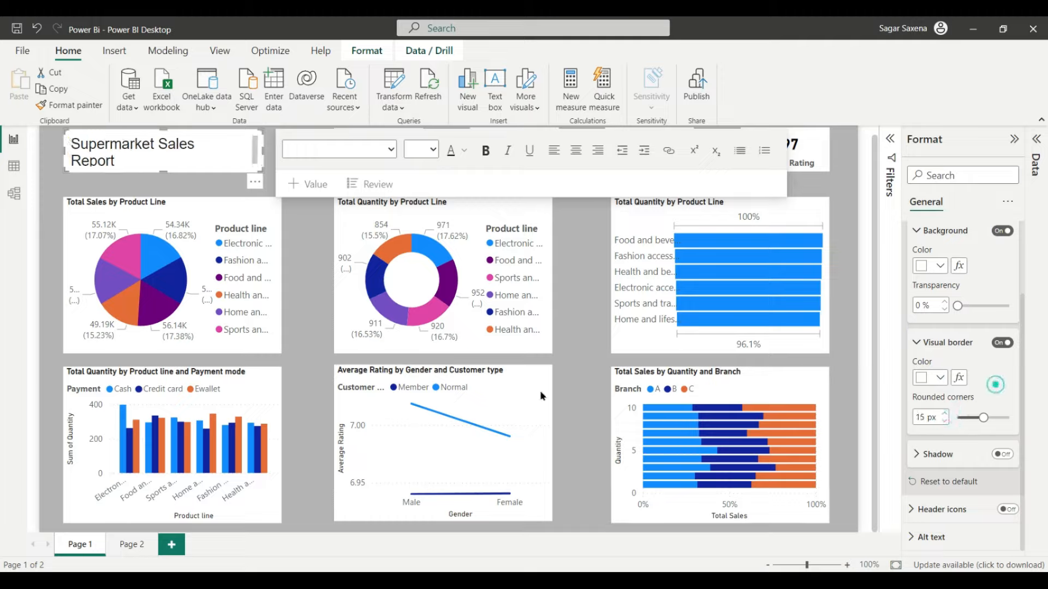
{"action": "left_click", "coordinate": [866, 478]}
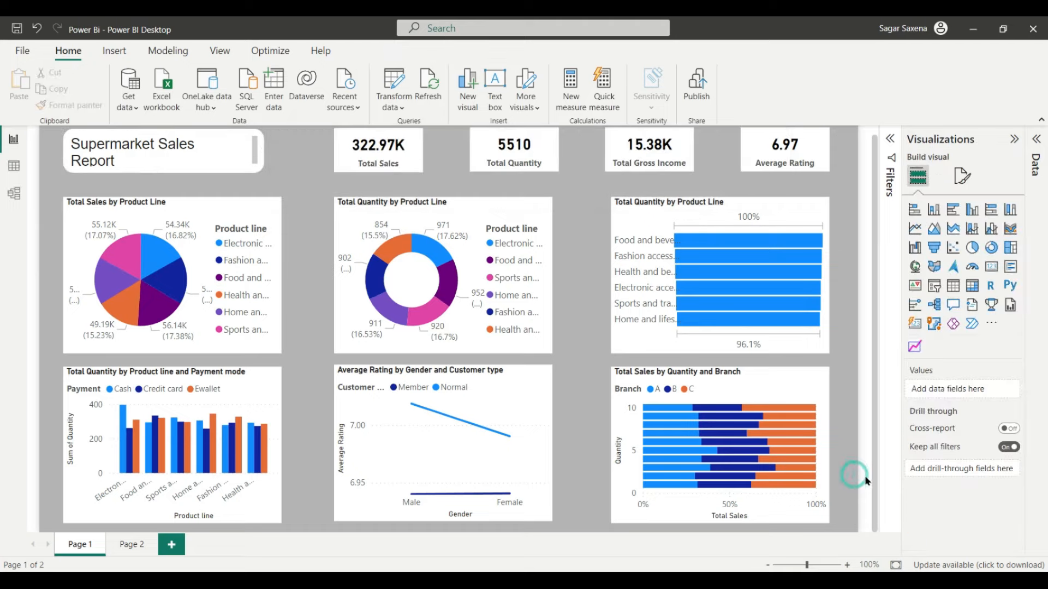
Step: Select the Total Sales, Total Quantity, Total Gross Income and Average Rating cards and expand their Effects settings
{"action": "left_click", "coordinate": [359, 139]}
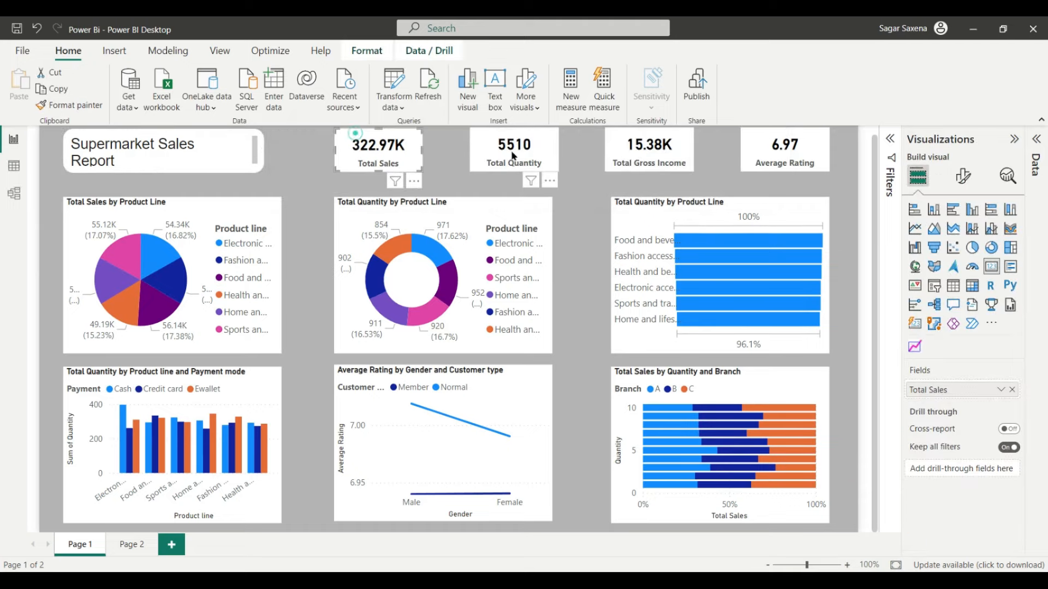
{"action": "left_click", "coordinate": [489, 131], "text": "ctrl"}
{"action": "left_click", "coordinate": [626, 136], "text": "ctrl"}
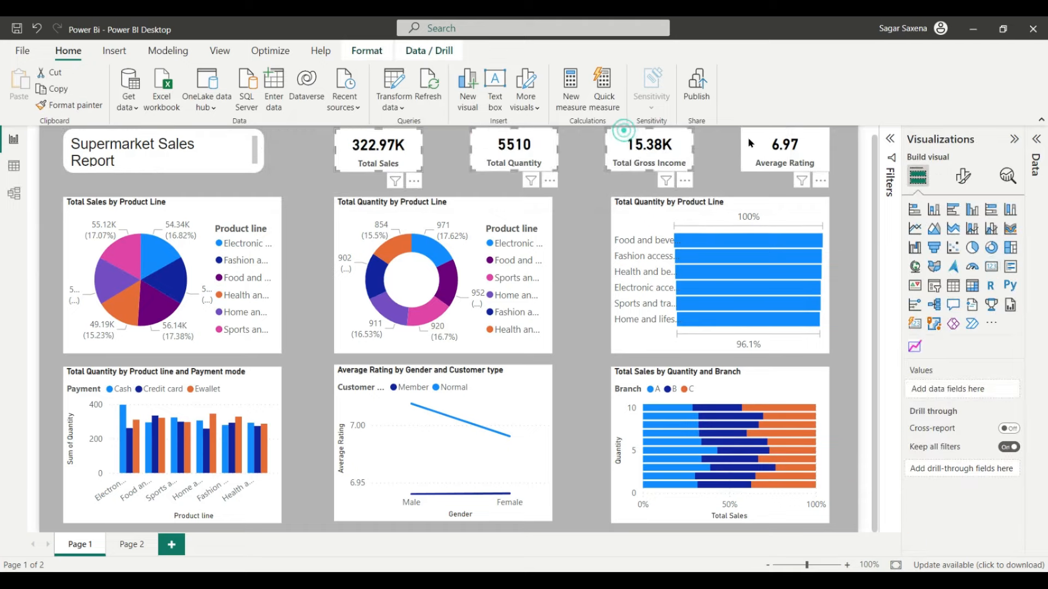
{"action": "left_click", "coordinate": [760, 144], "text": "ctrl"}
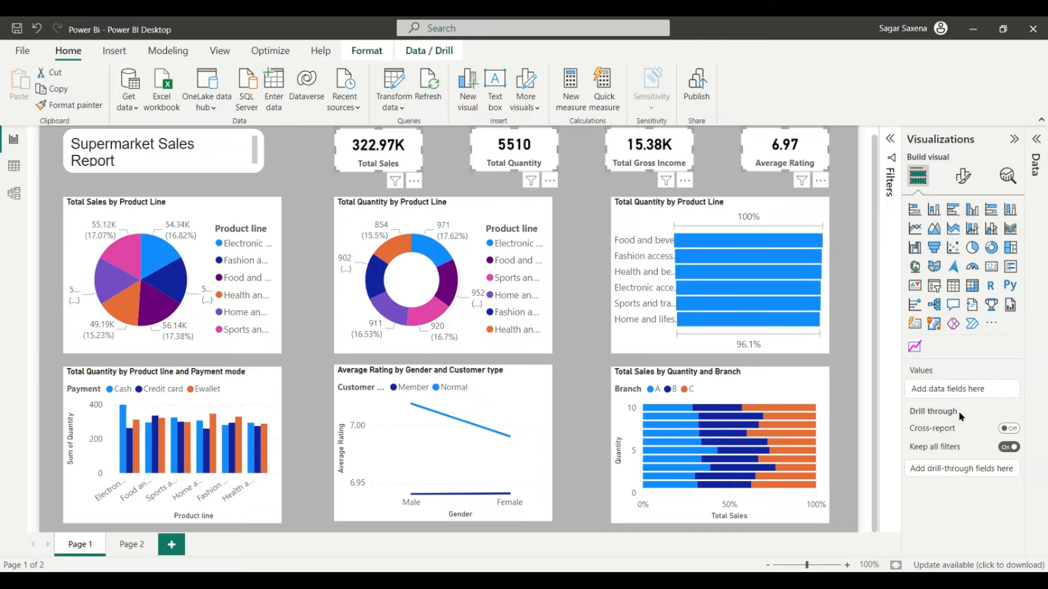
{"action": "left_click", "coordinate": [964, 175]}
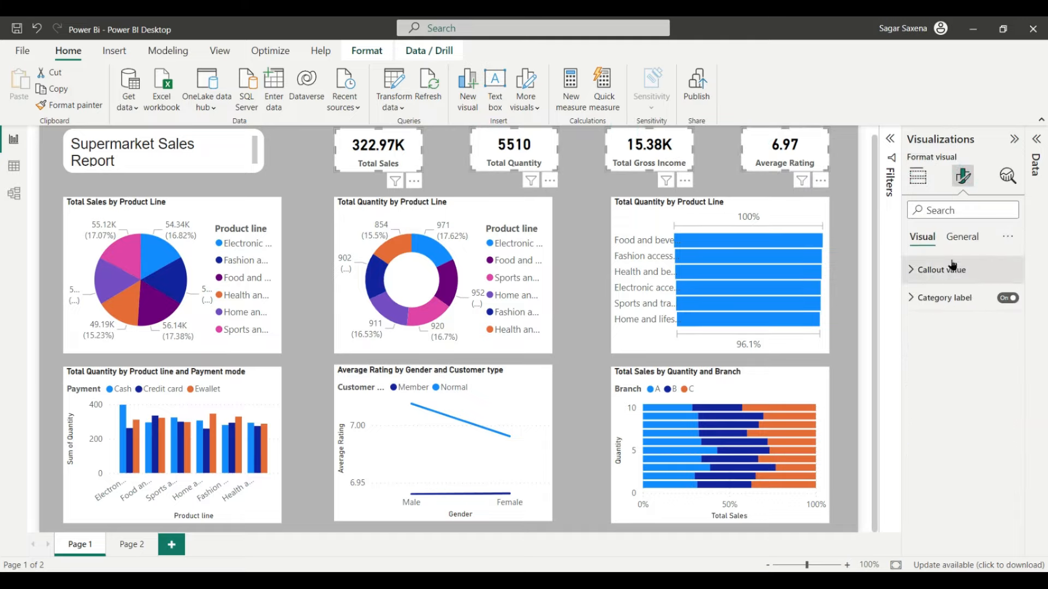
{"action": "left_click", "coordinate": [962, 237]}
{"action": "left_click", "coordinate": [931, 325]}
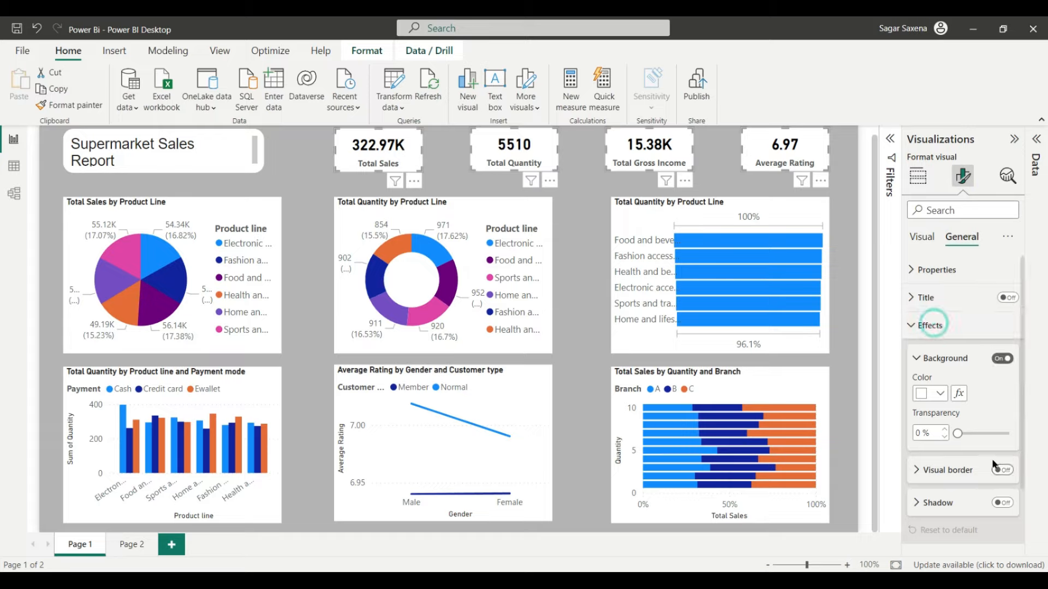
Step: Turn on a white border with 15 px rounded corners for the four KPI cards, then dismiss the tip banner
{"action": "scroll", "coordinate": [995, 467], "scroll_direction": "down", "scroll_amount": 2}
{"action": "left_click", "coordinate": [1002, 394]}
{"action": "left_click", "coordinate": [944, 393]}
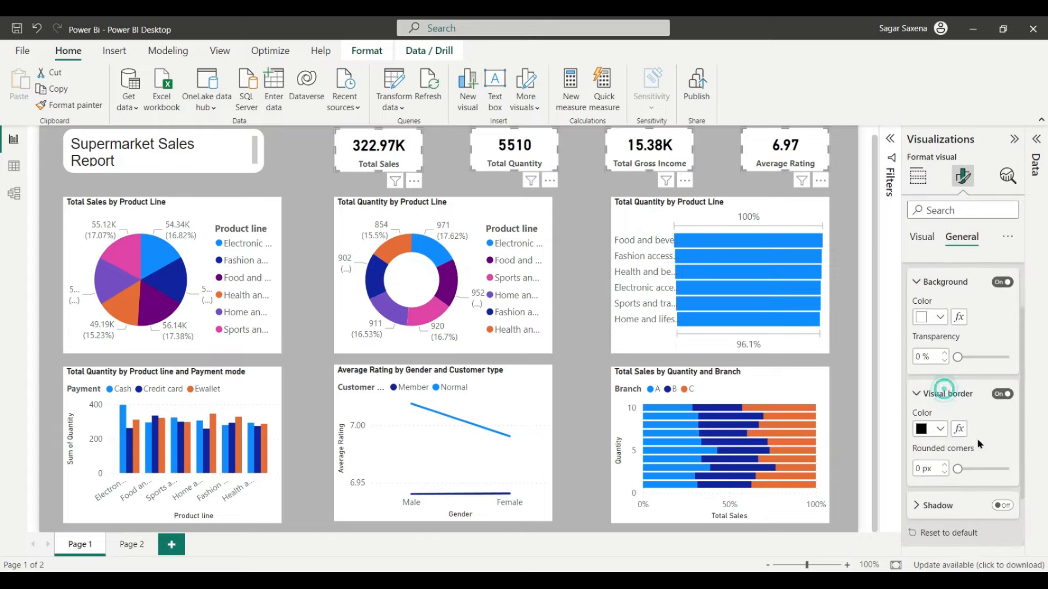
{"action": "scroll", "coordinate": [977, 437], "scroll_direction": "down", "scroll_amount": 3}
{"action": "left_click", "coordinate": [945, 386]}
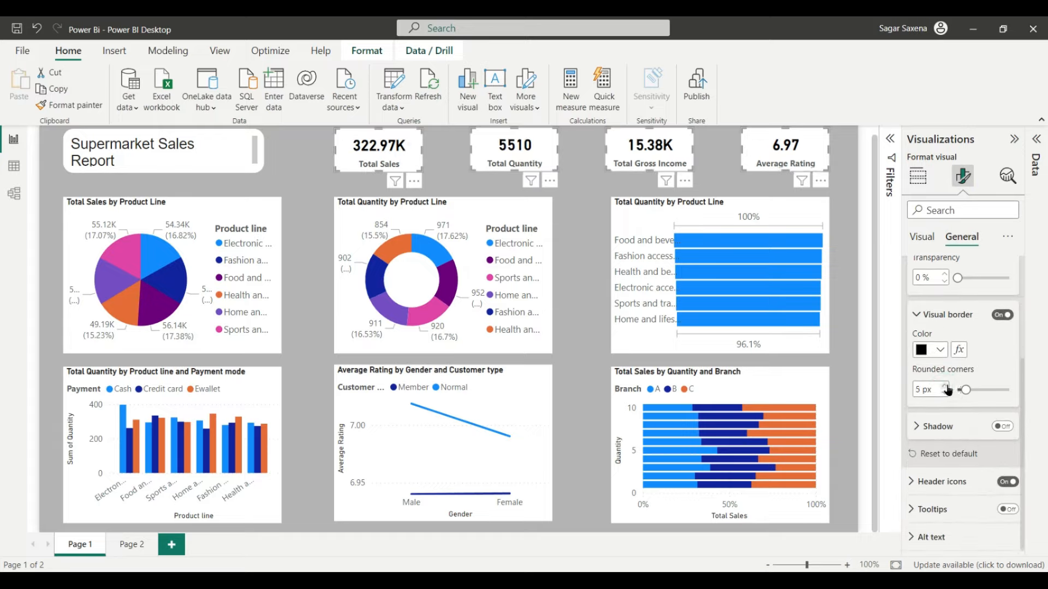
{"action": "left_click", "coordinate": [945, 386]}
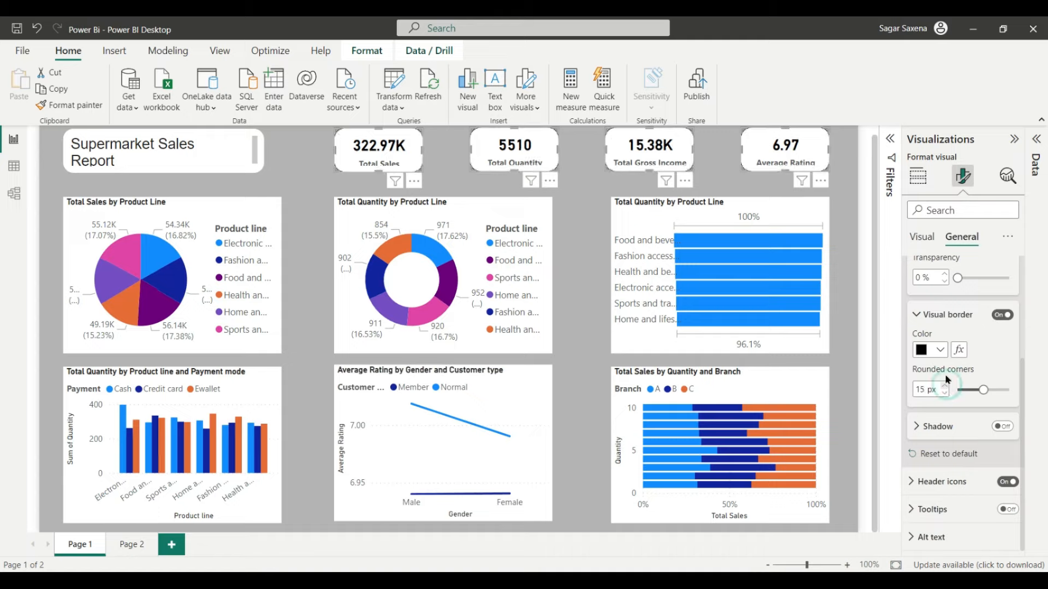
{"action": "left_click", "coordinate": [939, 350]}
{"action": "left_click", "coordinate": [839, 289]}
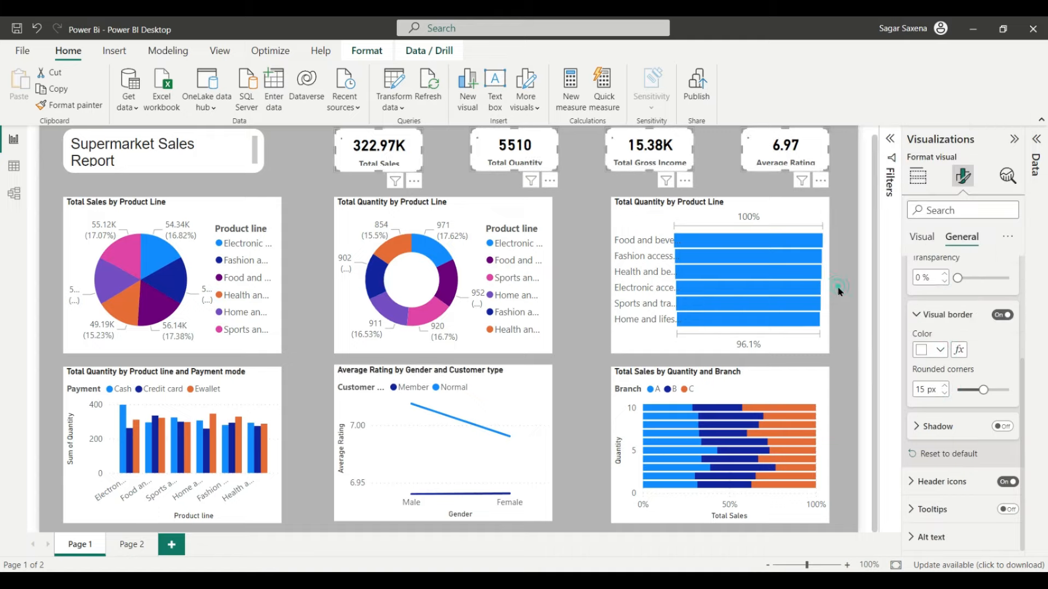
{"action": "left_click", "coordinate": [1007, 347]}
{"action": "left_click", "coordinate": [864, 293]}
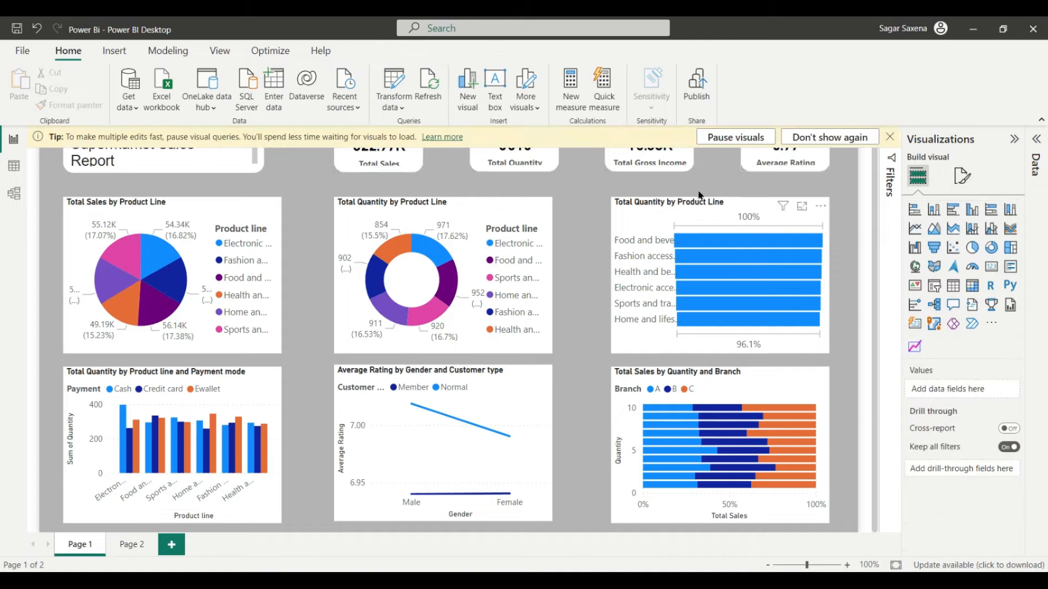
{"action": "left_click", "coordinate": [890, 137]}
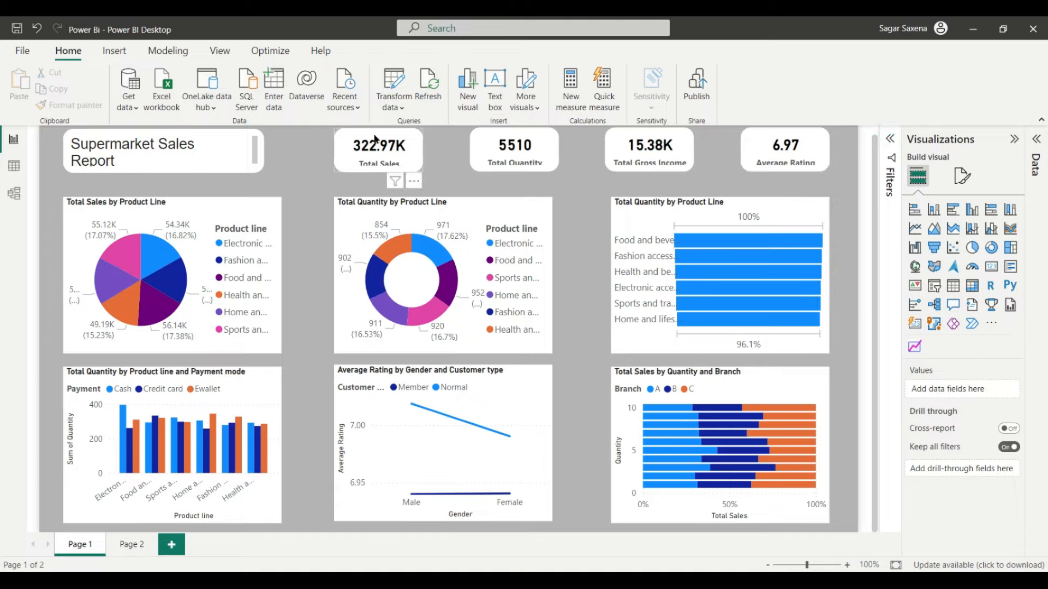
Step: Select all four KPI cards and expand their Size settings
{"action": "left_click", "coordinate": [348, 136]}
{"action": "left_click", "coordinate": [482, 136], "text": "ctrl"}
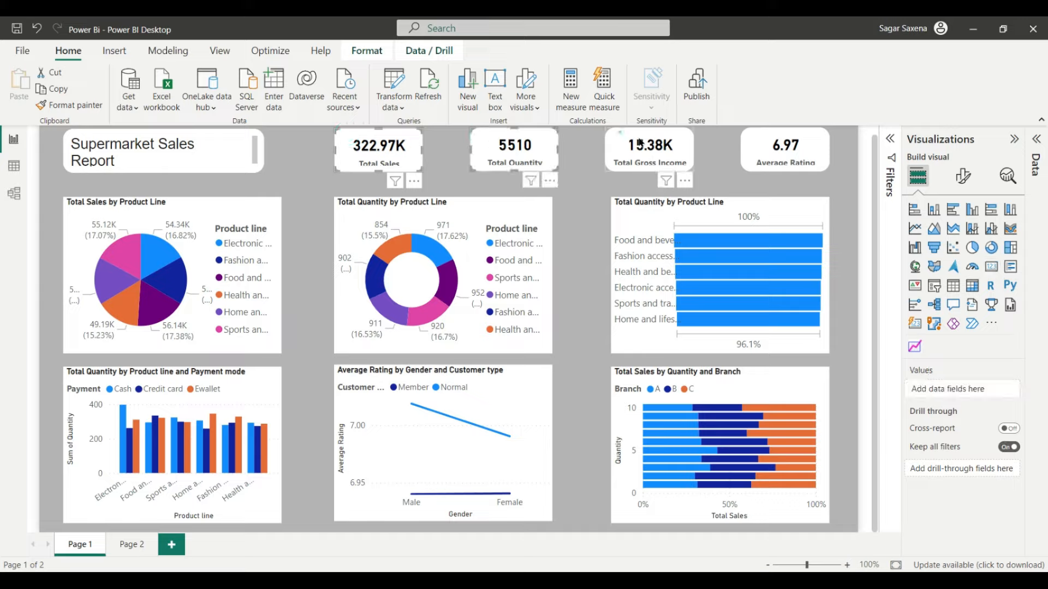
{"action": "left_click", "coordinate": [619, 132], "text": "ctrl"}
{"action": "left_click", "coordinate": [751, 127], "text": "ctrl"}
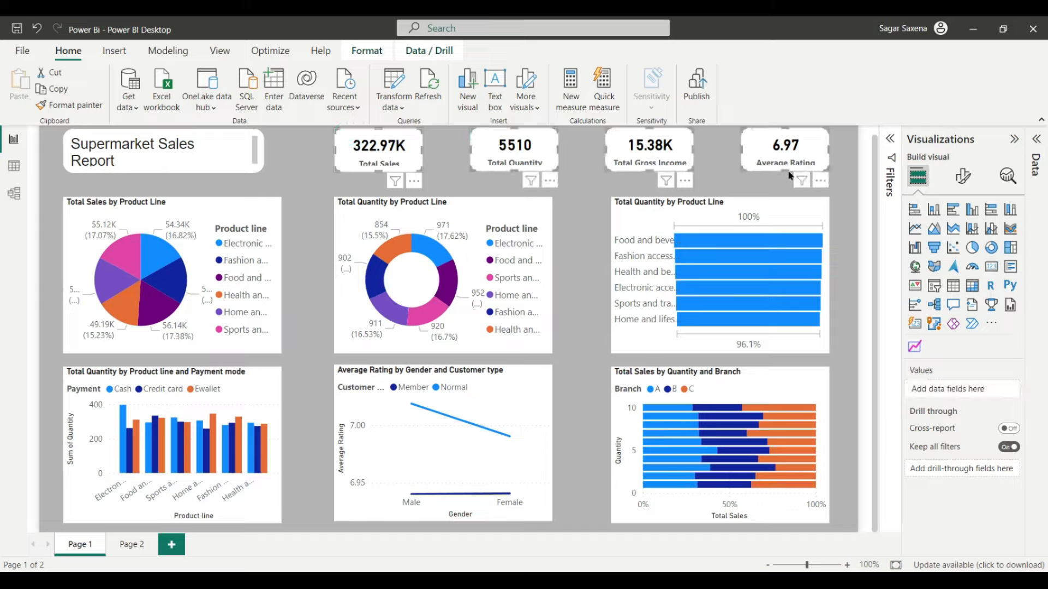
{"action": "left_click", "coordinate": [963, 176]}
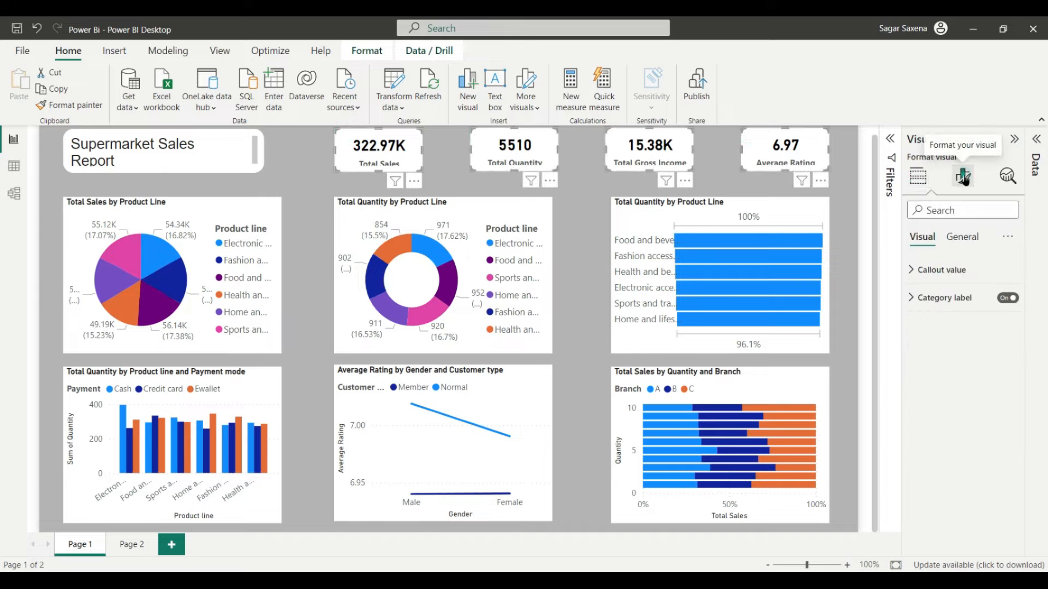
{"action": "left_click", "coordinate": [965, 242]}
{"action": "left_click", "coordinate": [947, 271]}
Step: Set the KPI cards' height from 65 to 75, trying 70 first
{"action": "double_click", "coordinate": [933, 339]}
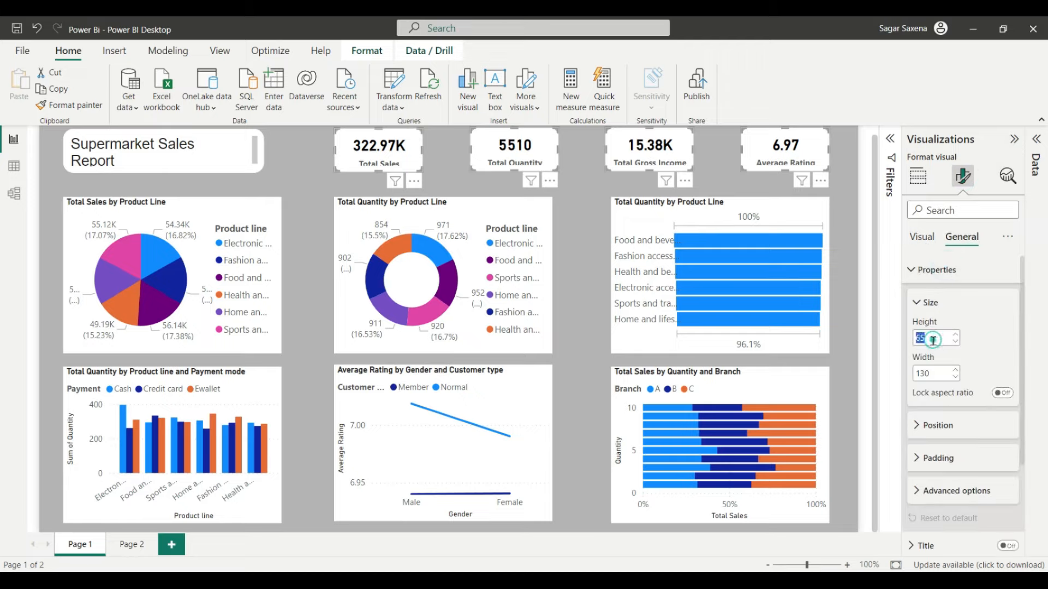
{"action": "key", "text": "BackSpace"}
{"action": "type", "text": "70"}
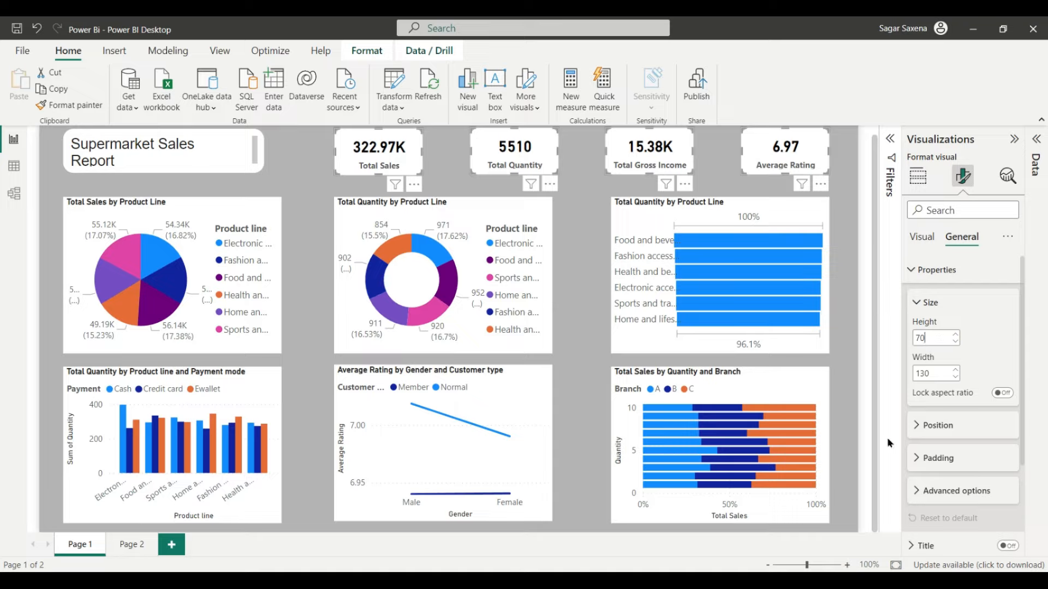
{"action": "left_click", "coordinate": [888, 427]}
{"action": "left_click", "coordinate": [925, 338]}
{"action": "key", "text": "BackSpace"}
{"action": "type", "text": "5"}
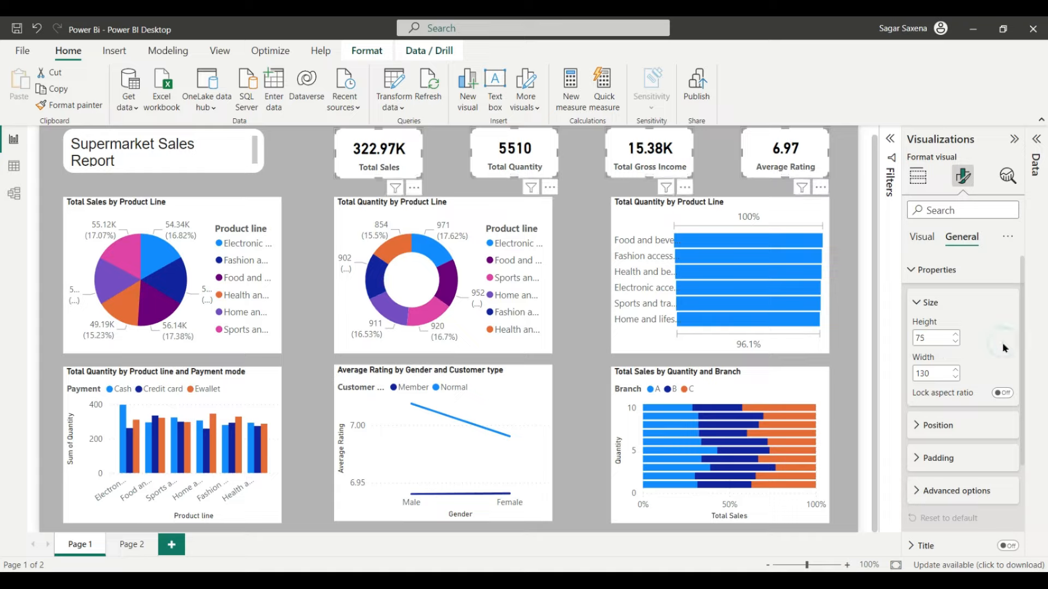
{"action": "left_click", "coordinate": [885, 291]}
{"action": "left_click", "coordinate": [863, 482]}
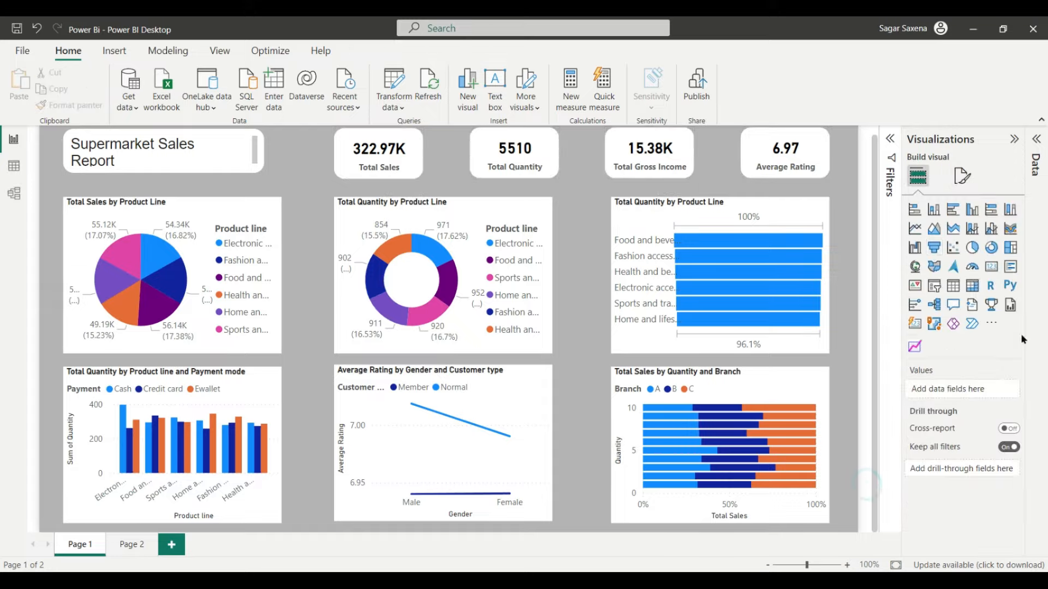
Step: Select only the Total Sales by Product Line pie chart and expand its Effects settings
{"action": "left_click", "coordinate": [185, 206]}
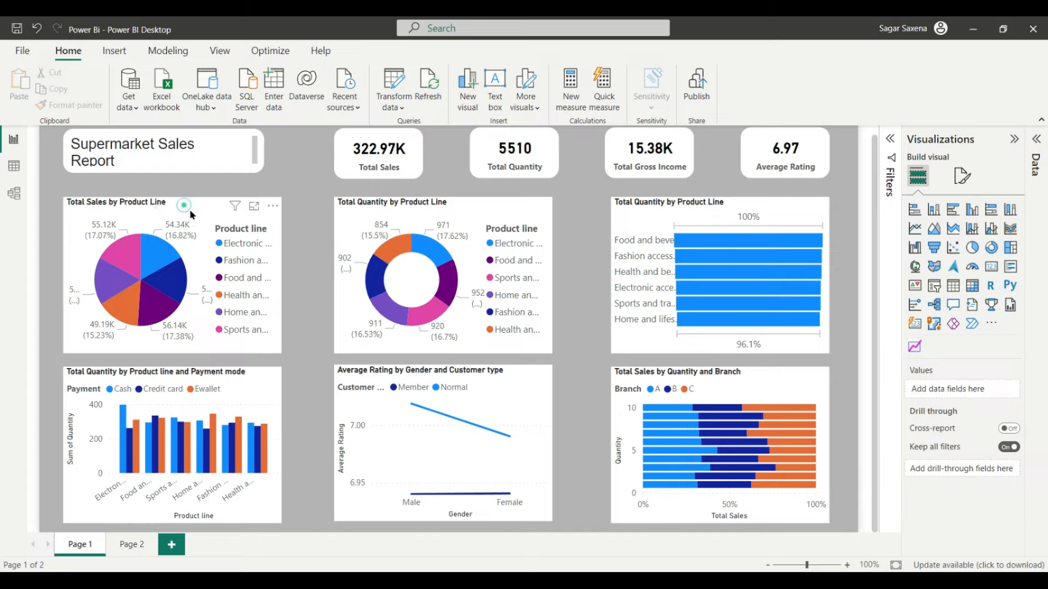
{"action": "left_click", "coordinate": [458, 200], "text": "ctrl"}
{"action": "left_click", "coordinate": [738, 203], "text": "ctrl"}
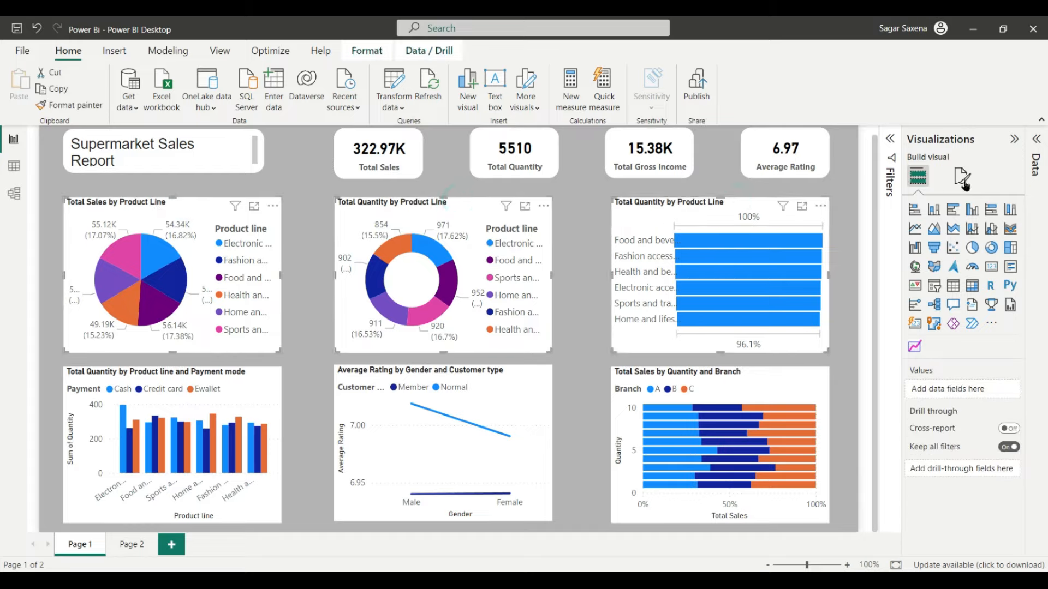
{"action": "left_click", "coordinate": [188, 202]}
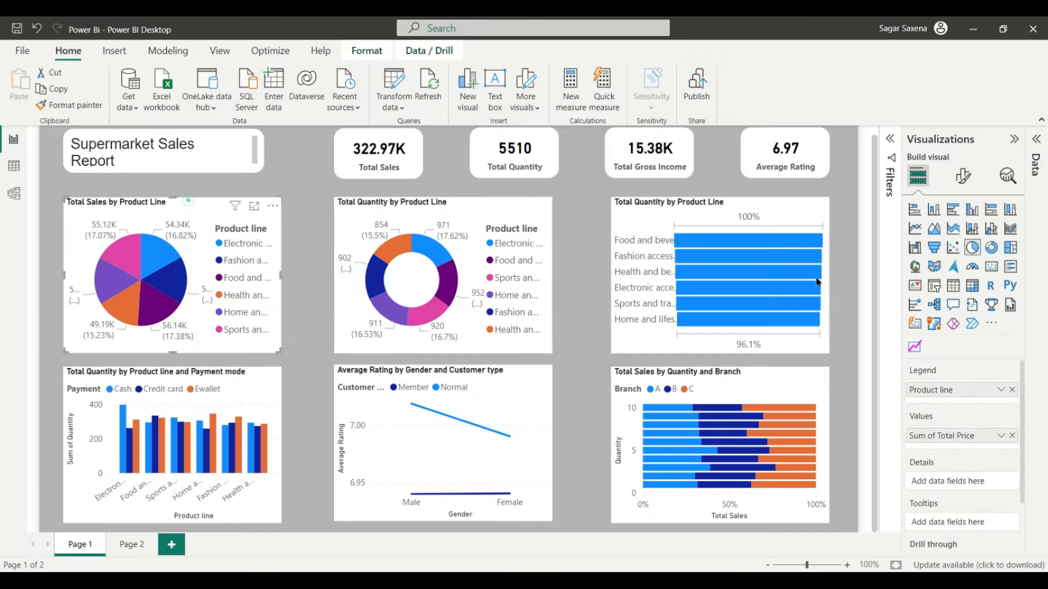
{"action": "left_click", "coordinate": [964, 176]}
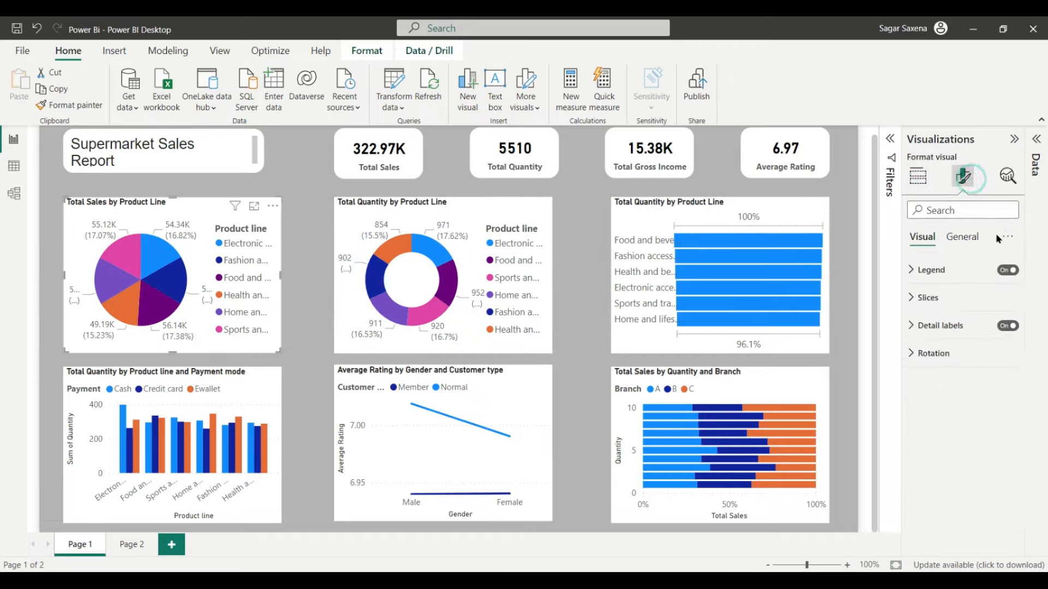
{"action": "left_click", "coordinate": [964, 238]}
{"action": "left_click", "coordinate": [967, 323]}
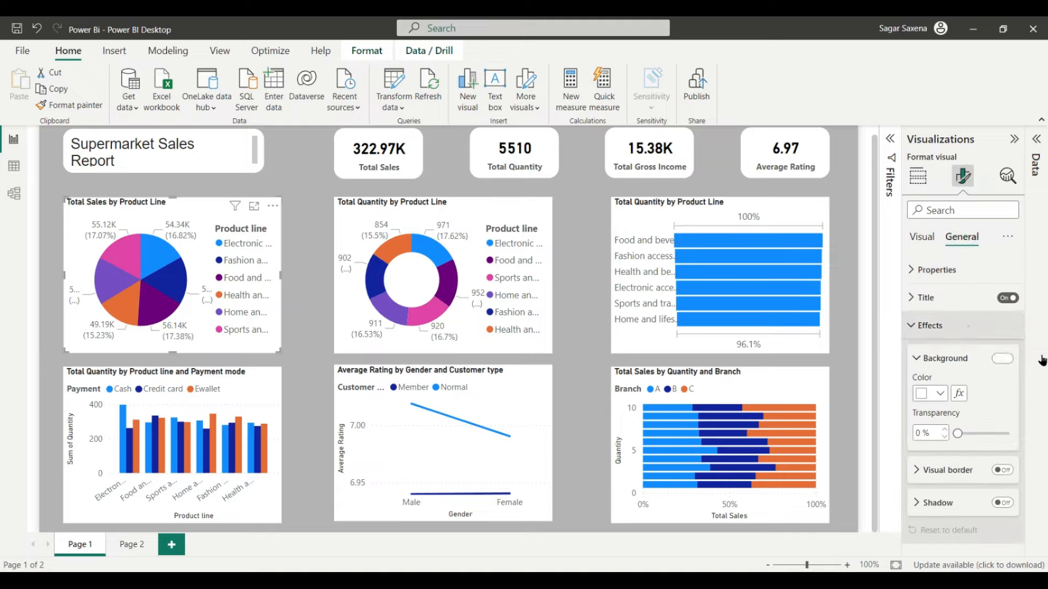
Step: Turn on the pie chart's border, colour it white and round its corners to 15 px
{"action": "scroll", "coordinate": [1012, 413], "scroll_direction": "down", "scroll_amount": 2}
{"action": "left_click", "coordinate": [1003, 393]}
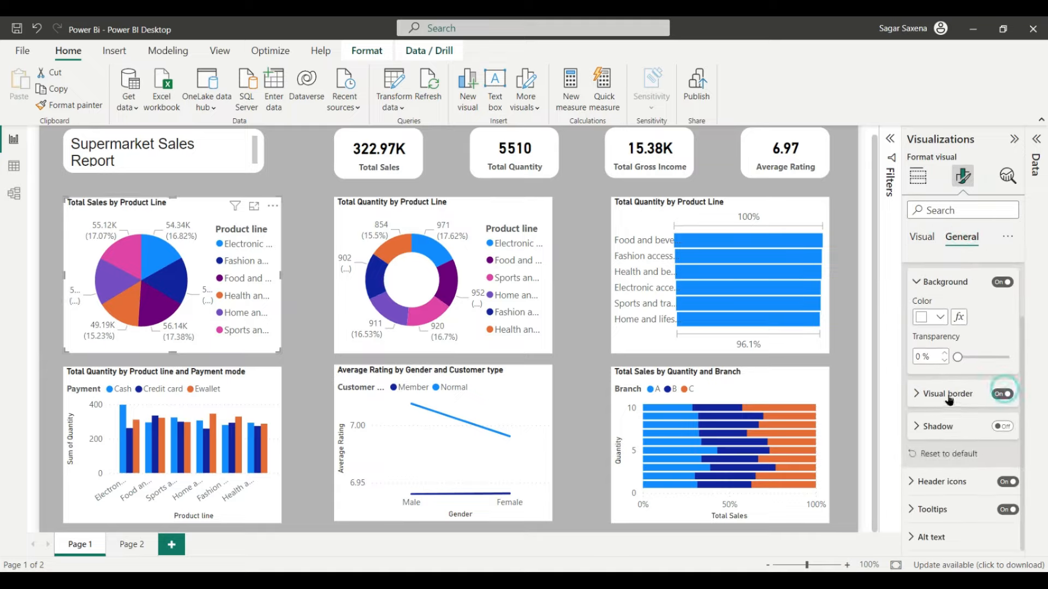
{"action": "left_click", "coordinate": [949, 395]}
{"action": "scroll", "coordinate": [948, 412], "scroll_direction": "down", "scroll_amount": 2}
{"action": "left_click", "coordinate": [936, 349]}
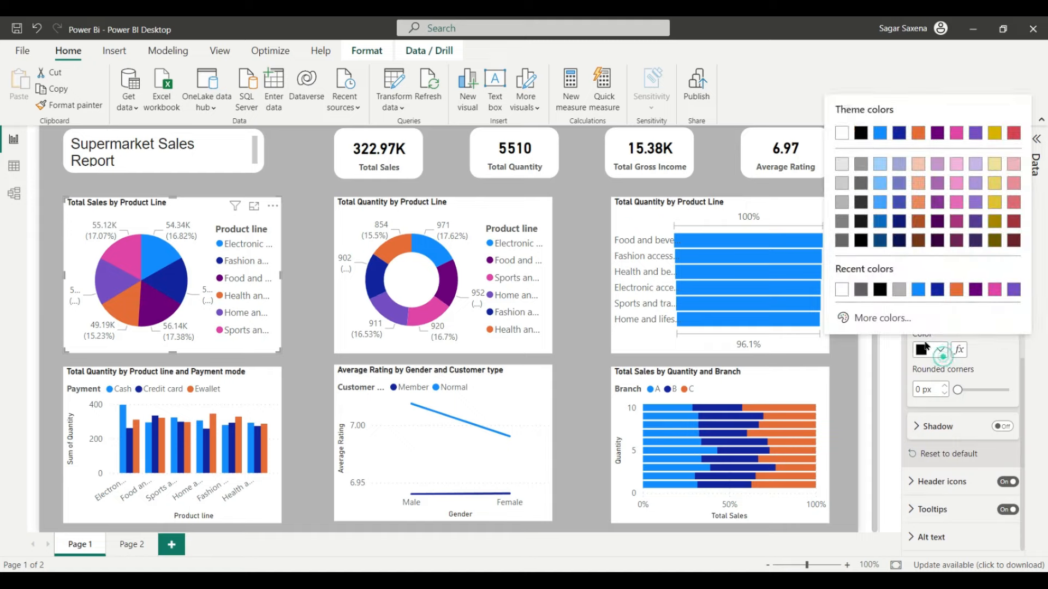
{"action": "left_click", "coordinate": [838, 288]}
{"action": "left_click", "coordinate": [945, 386]}
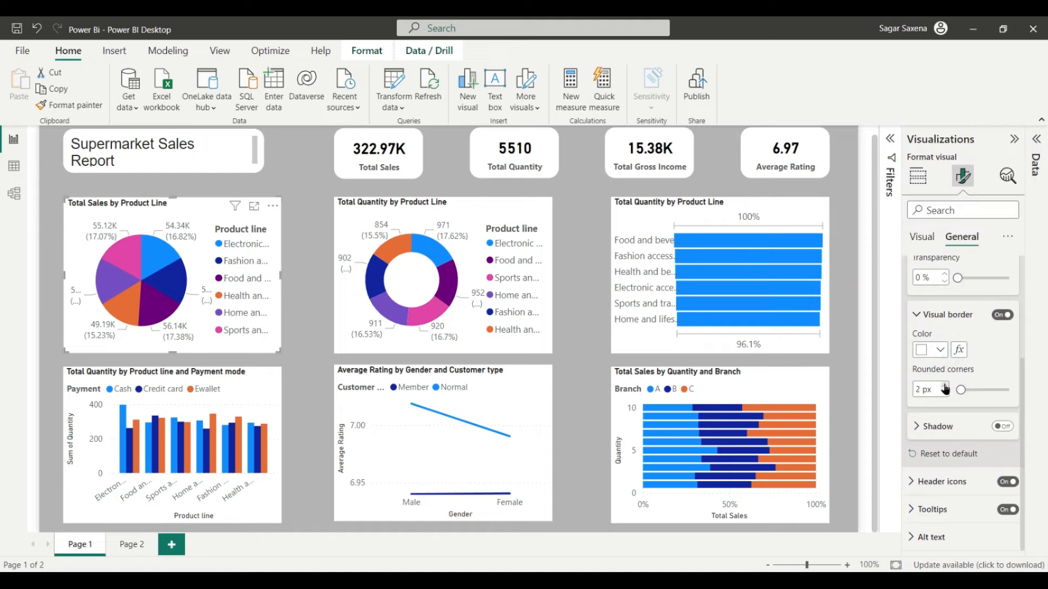
{"action": "left_click", "coordinate": [946, 387]}
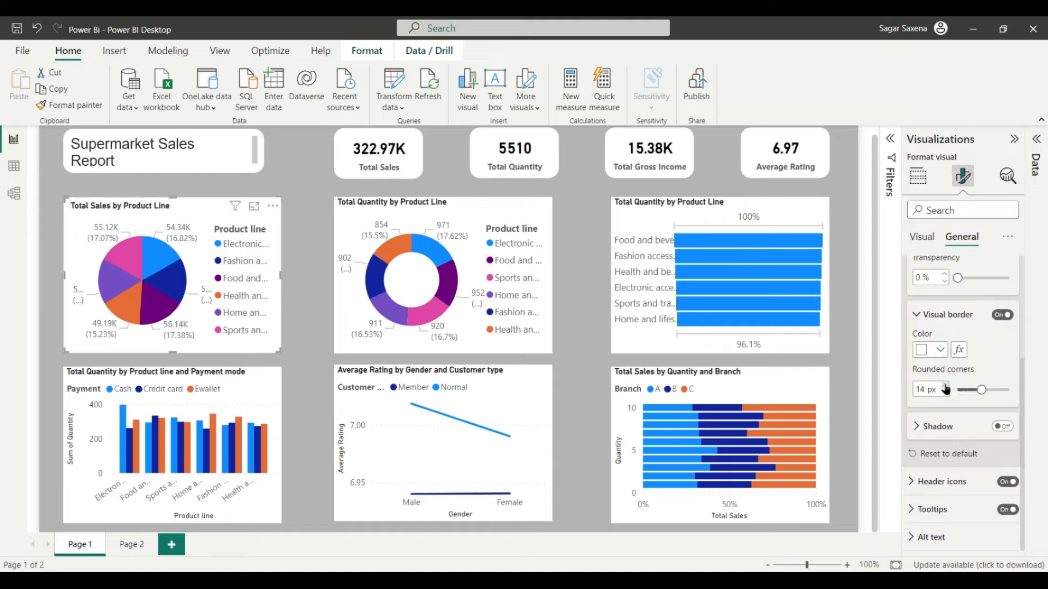
{"action": "left_click", "coordinate": [447, 210]}
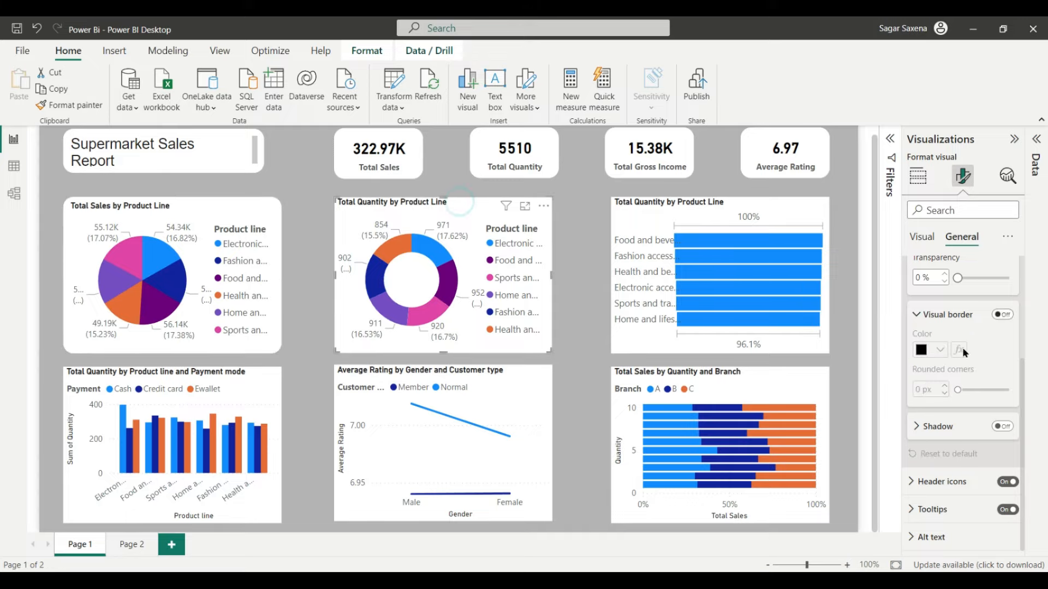
Step: Give the donut chart a white visual border with 15 px rounded corners
{"action": "left_click", "coordinate": [996, 317]}
{"action": "left_click", "coordinate": [940, 351]}
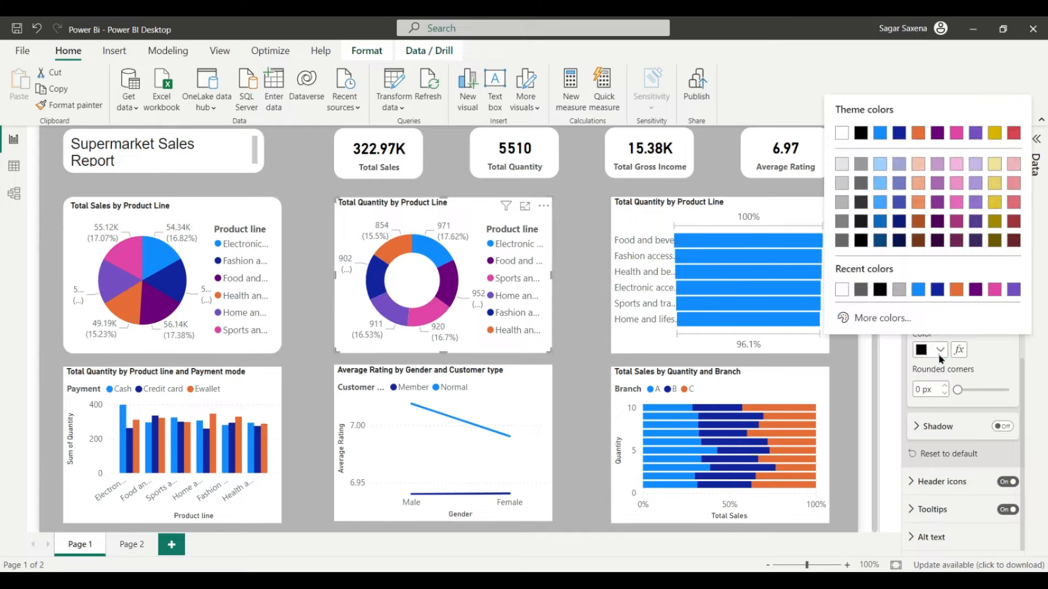
{"action": "left_click", "coordinate": [841, 289]}
{"action": "left_click", "coordinate": [945, 386]}
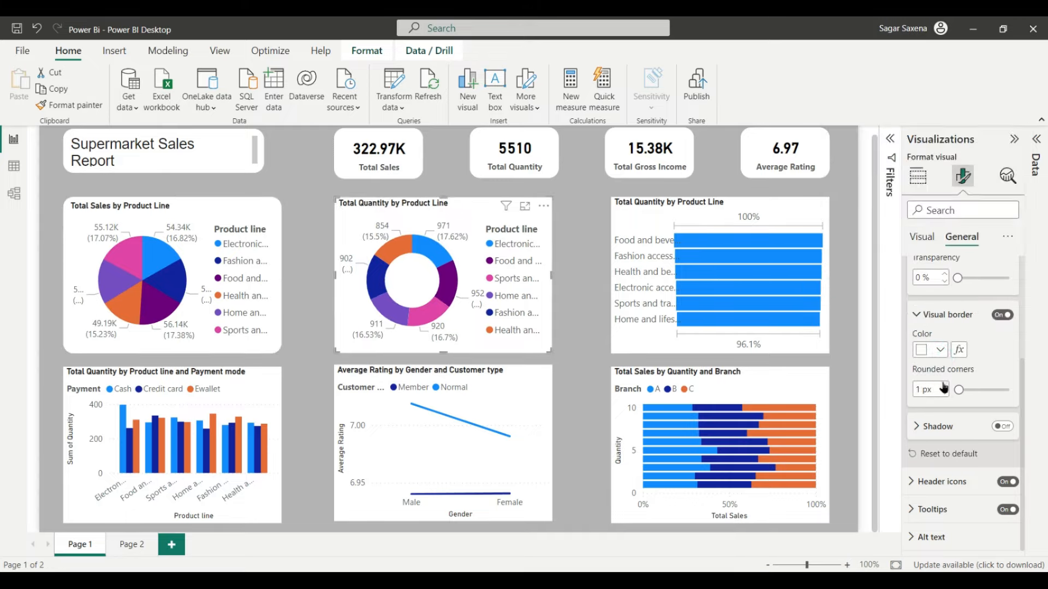
{"action": "left_click", "coordinate": [944, 385]}
{"action": "left_click", "coordinate": [944, 385]}
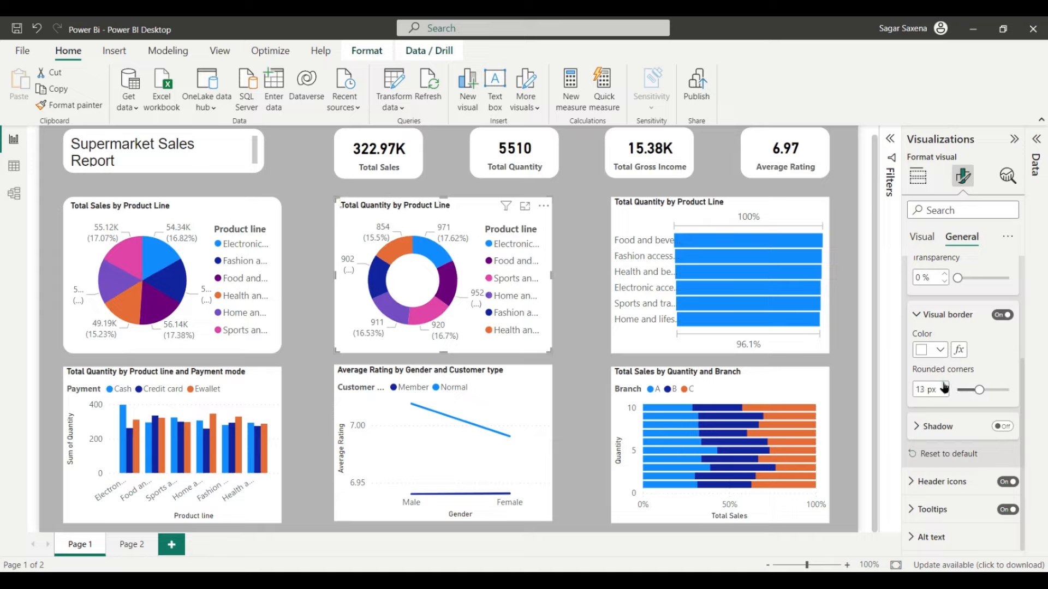
{"action": "left_click", "coordinate": [944, 384]}
Step: Give the Total Quantity by Product Line bar chart a white border with 15 px rounded corners
{"action": "left_click", "coordinate": [611, 219]}
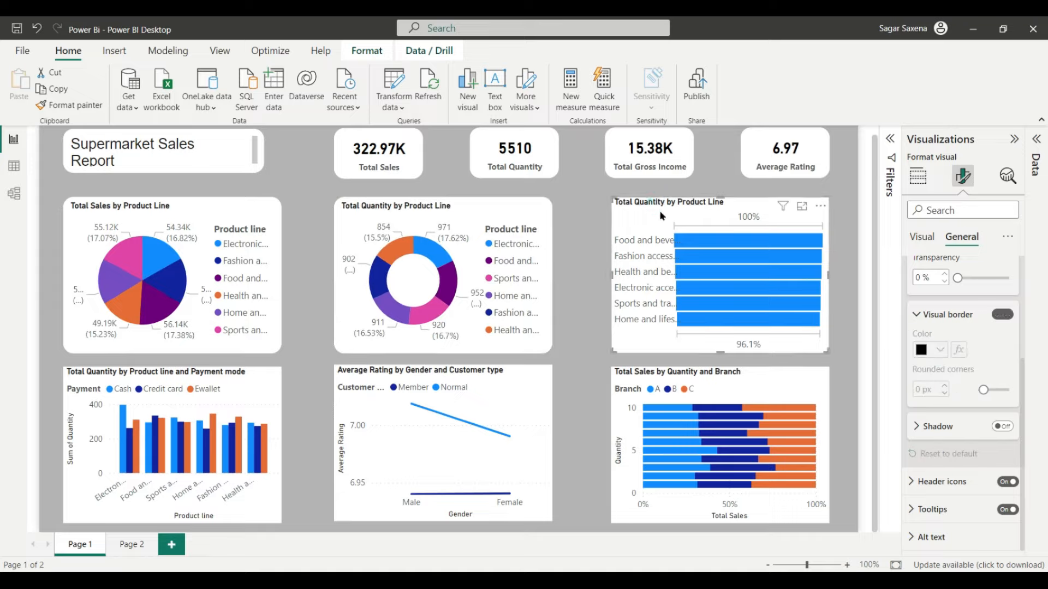
{"action": "left_click", "coordinate": [1004, 316]}
{"action": "left_click", "coordinate": [938, 350]}
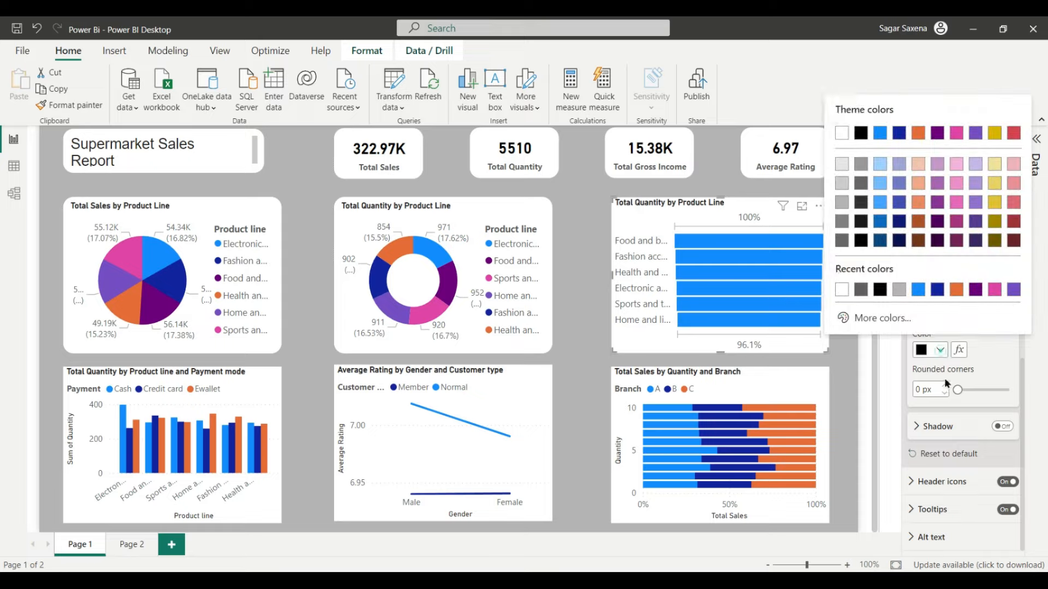
{"action": "left_click", "coordinate": [843, 292]}
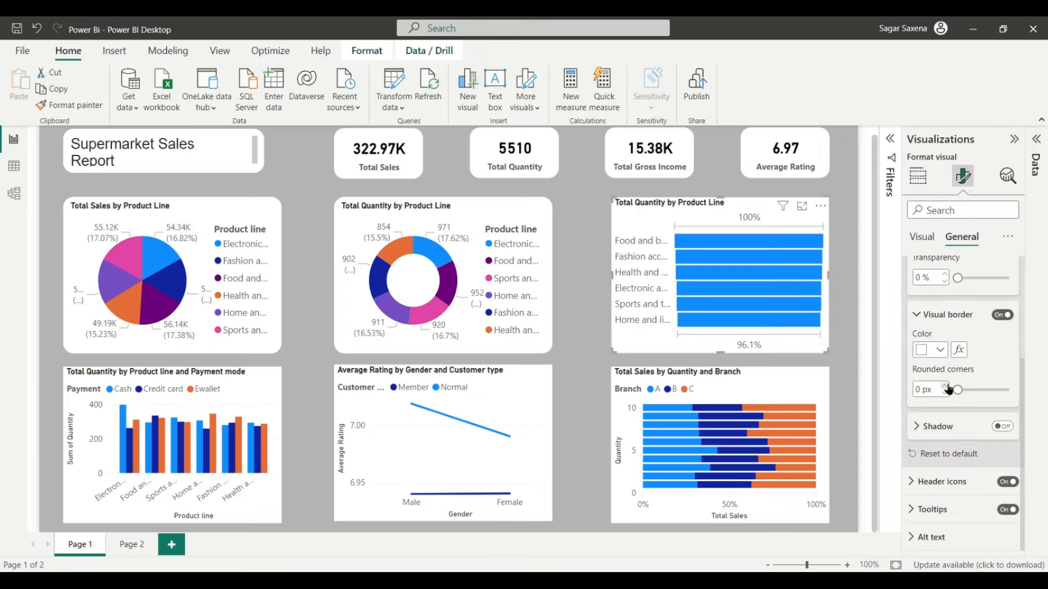
{"action": "left_click", "coordinate": [945, 386]}
{"action": "left_click", "coordinate": [946, 386]}
{"action": "left_click", "coordinate": [945, 386]}
{"action": "left_click", "coordinate": [946, 386]}
{"action": "left_click", "coordinate": [945, 386]}
{"action": "left_click", "coordinate": [946, 387]}
{"action": "left_click", "coordinate": [946, 386]}
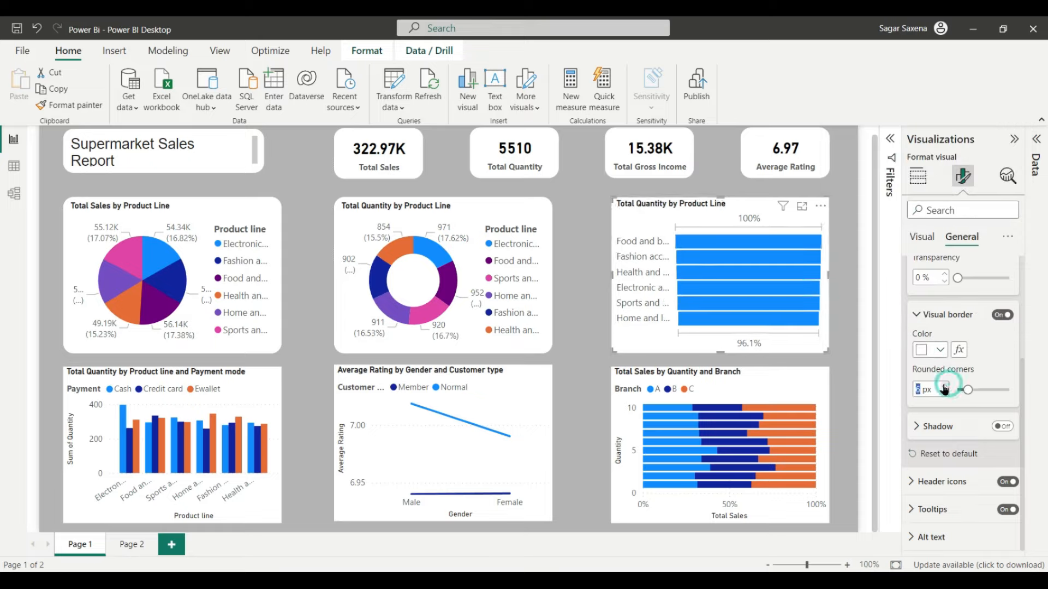
{"action": "left_click", "coordinate": [946, 386]}
{"action": "left_click", "coordinate": [946, 387]}
{"action": "left_click", "coordinate": [946, 387]}
{"action": "left_click", "coordinate": [946, 386]}
{"action": "left_click", "coordinate": [945, 386]}
{"action": "left_click", "coordinate": [946, 387]}
{"action": "left_click", "coordinate": [946, 386]}
{"action": "left_click", "coordinate": [946, 386]}
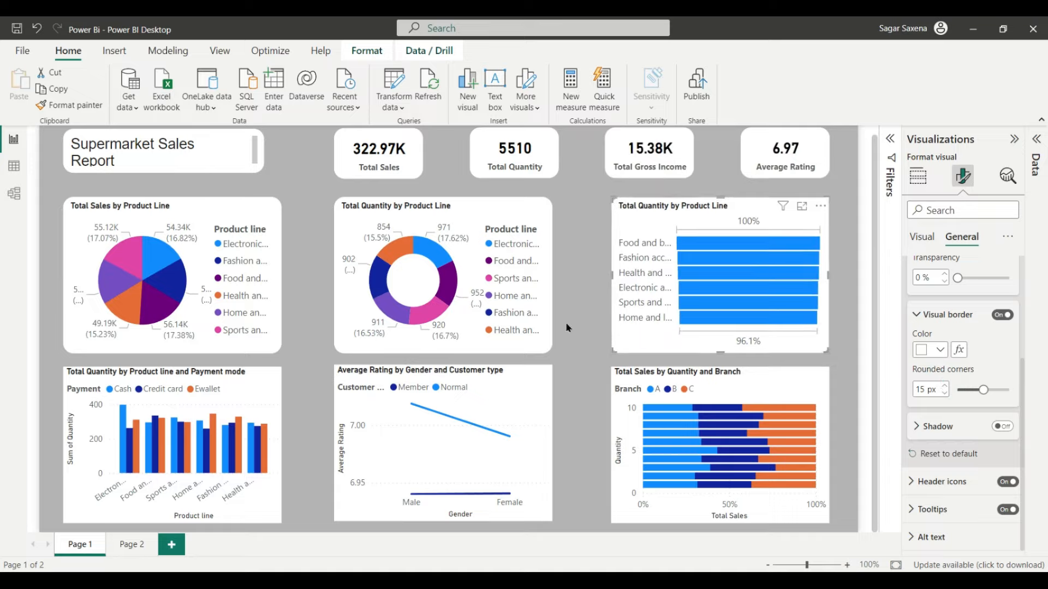
{"action": "left_click", "coordinate": [226, 373]}
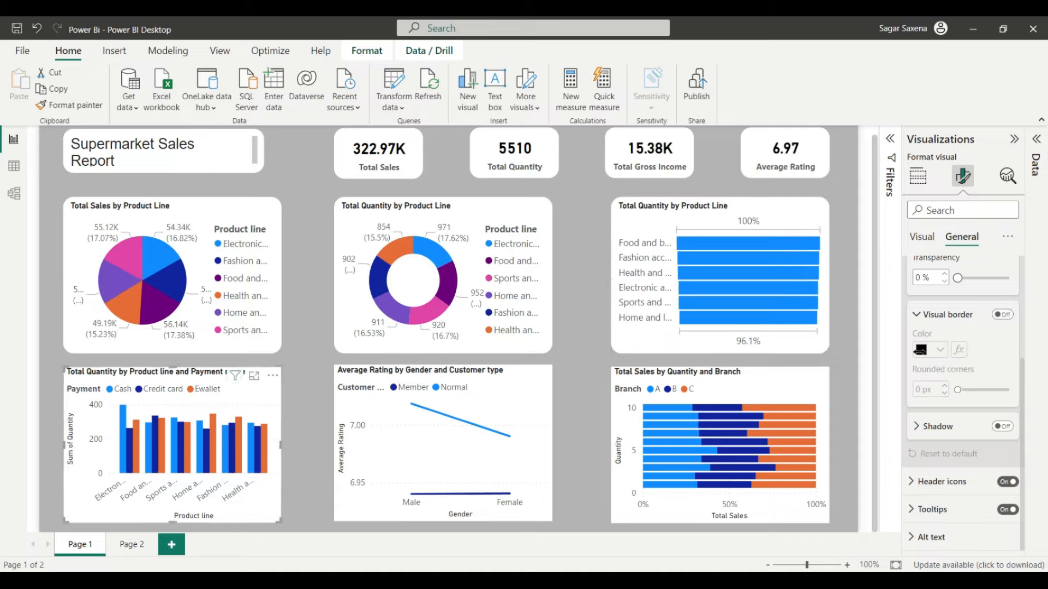
Step: Give the payment mode chart a white border with corners rounded to 15 px
{"action": "left_click", "coordinate": [1003, 315]}
{"action": "left_click", "coordinate": [922, 350]}
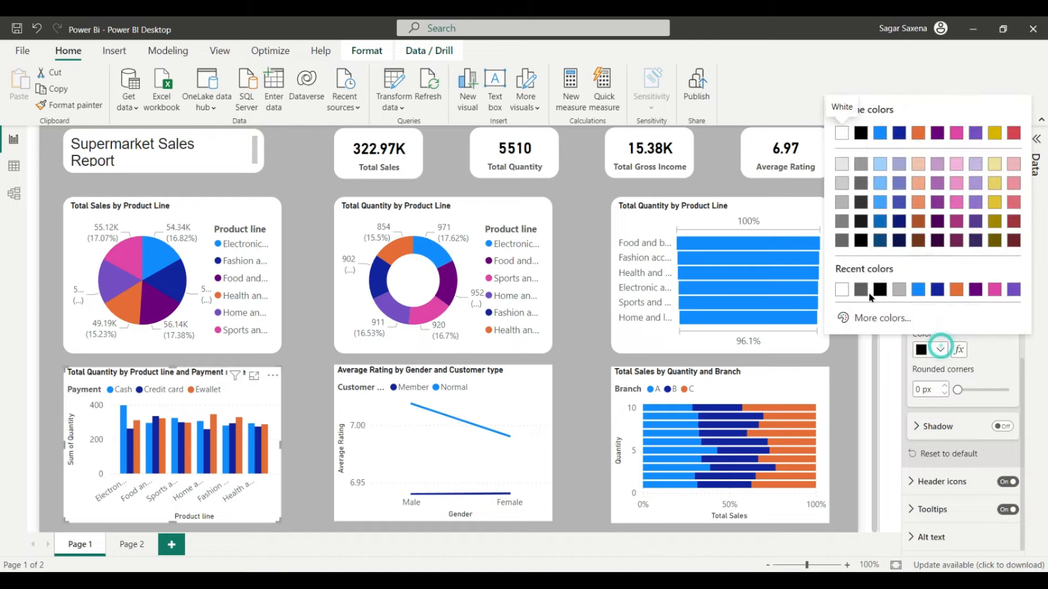
{"action": "left_click", "coordinate": [842, 289]}
{"action": "left_click", "coordinate": [945, 386]}
{"action": "left_click", "coordinate": [945, 387]}
{"action": "left_click", "coordinate": [944, 386]}
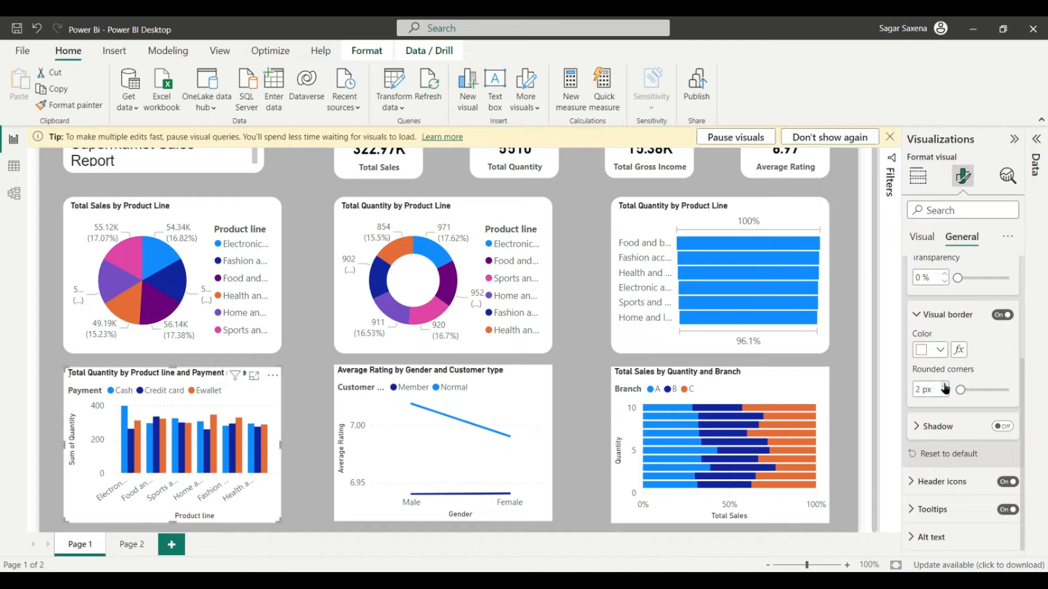
{"action": "left_click", "coordinate": [945, 387]}
{"action": "left_click", "coordinate": [945, 387]}
{"action": "left_click", "coordinate": [945, 386]}
{"action": "left_click", "coordinate": [945, 386]}
{"action": "left_click", "coordinate": [945, 386]}
{"action": "left_click", "coordinate": [945, 387]}
{"action": "left_click", "coordinate": [945, 386]}
{"action": "left_click", "coordinate": [945, 386]}
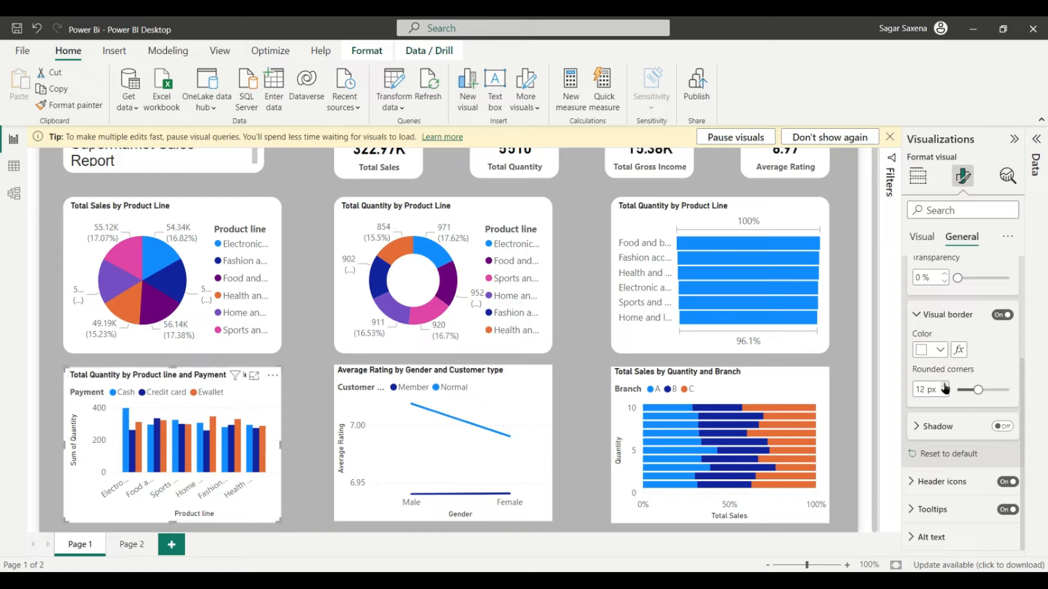
{"action": "left_click", "coordinate": [944, 386]}
{"action": "left_click", "coordinate": [945, 387]}
{"action": "left_click", "coordinate": [945, 387]}
{"action": "left_click", "coordinate": [945, 387]}
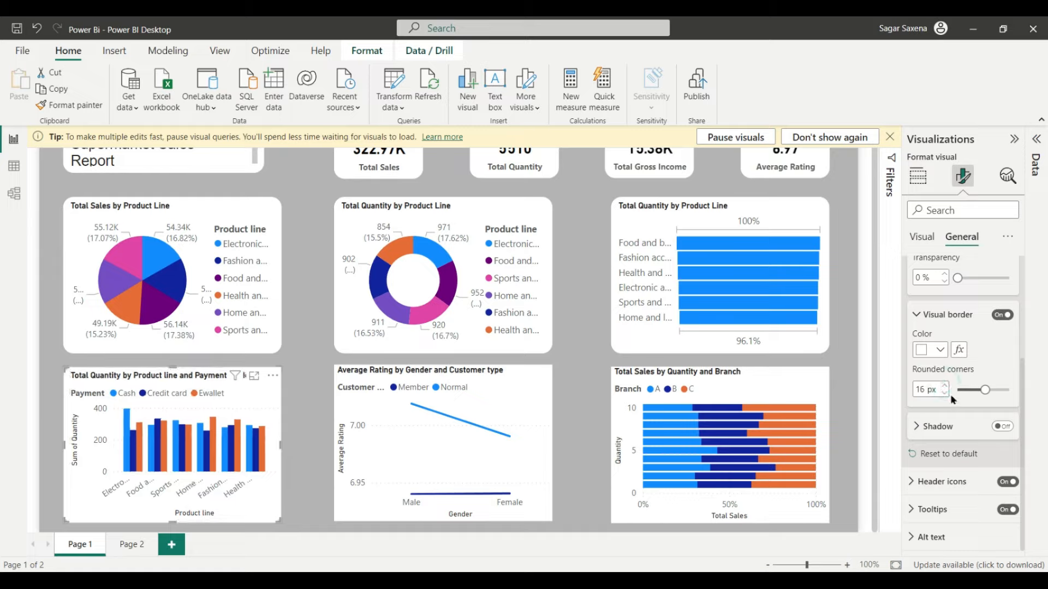
{"action": "left_click", "coordinate": [944, 392]}
Step: Give the Average Rating by Gender and Customer type chart a white border with 15 px rounded corners
{"action": "left_click", "coordinate": [467, 372]}
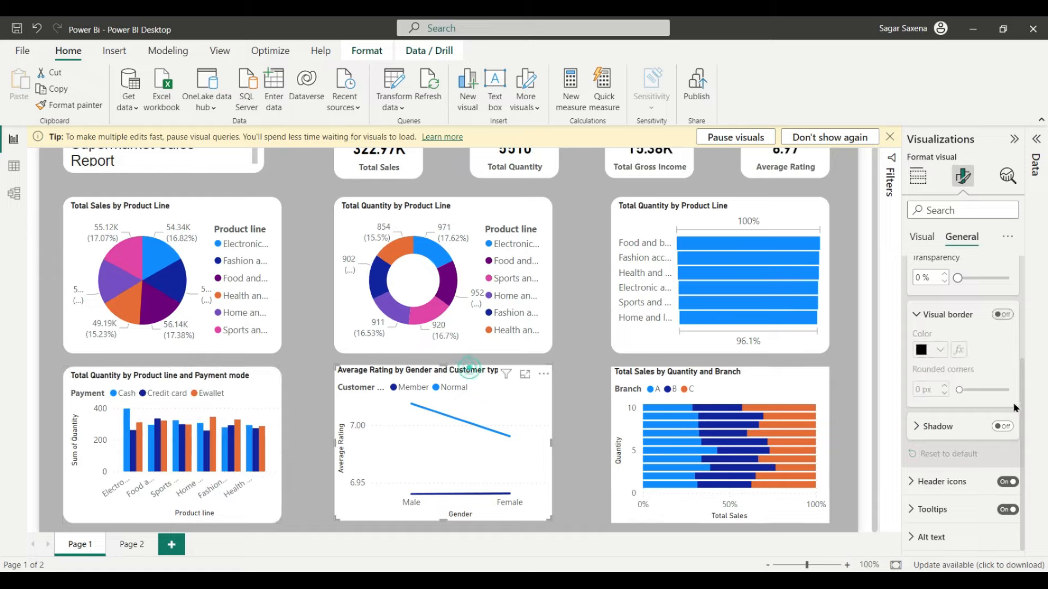
{"action": "left_click", "coordinate": [1003, 315]}
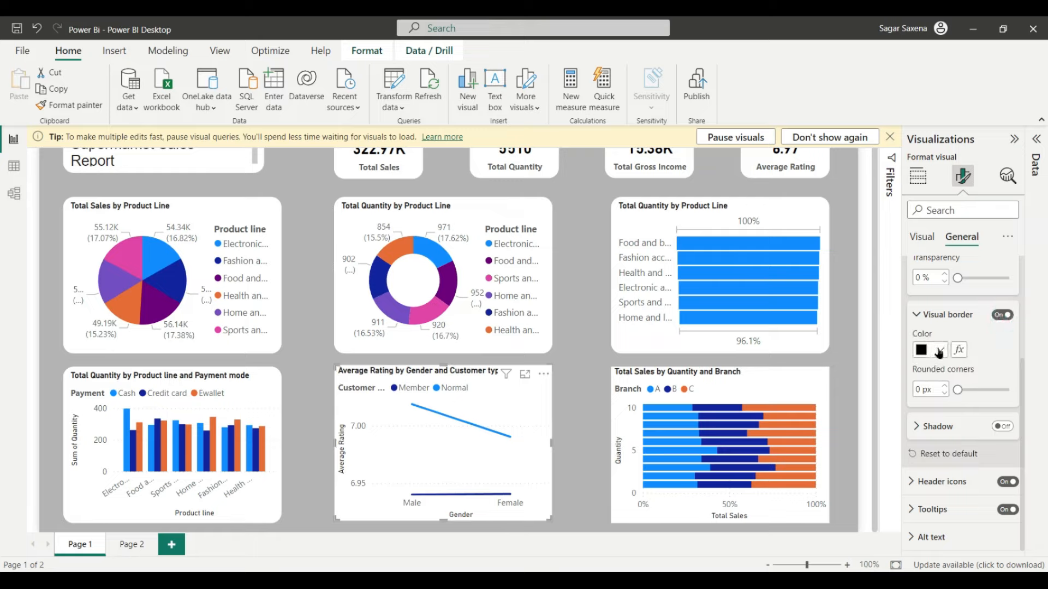
{"action": "left_click", "coordinate": [940, 350]}
{"action": "left_click", "coordinate": [840, 289]}
{"action": "left_click", "coordinate": [944, 386]}
{"action": "left_click", "coordinate": [945, 387]}
{"action": "left_click", "coordinate": [944, 387]}
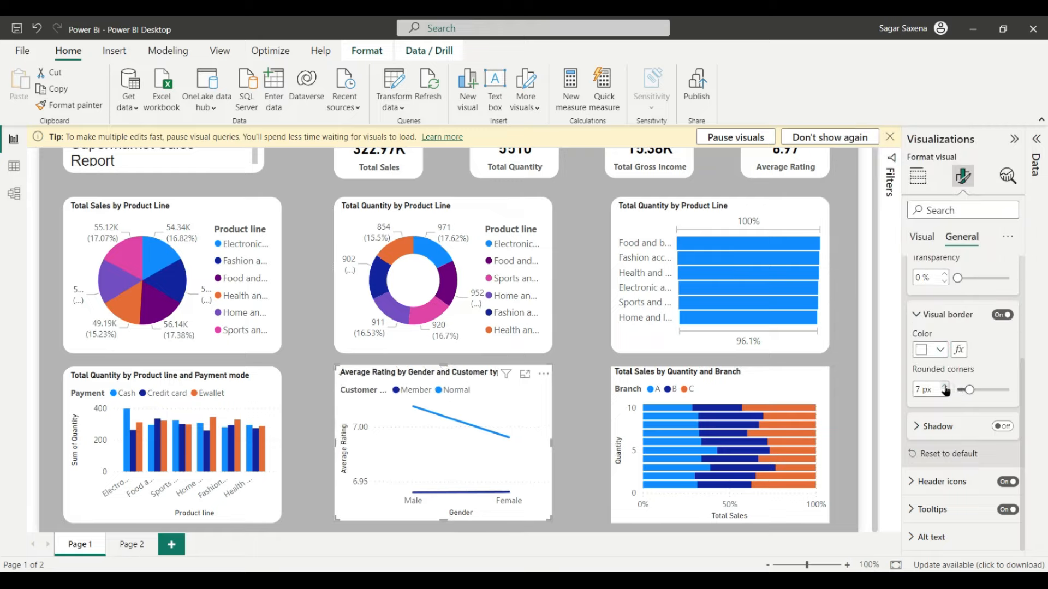
{"action": "left_click", "coordinate": [945, 388]}
{"action": "left_click", "coordinate": [945, 388]}
{"action": "left_click", "coordinate": [945, 386]}
{"action": "left_click", "coordinate": [945, 387]}
{"action": "left_click", "coordinate": [945, 387]}
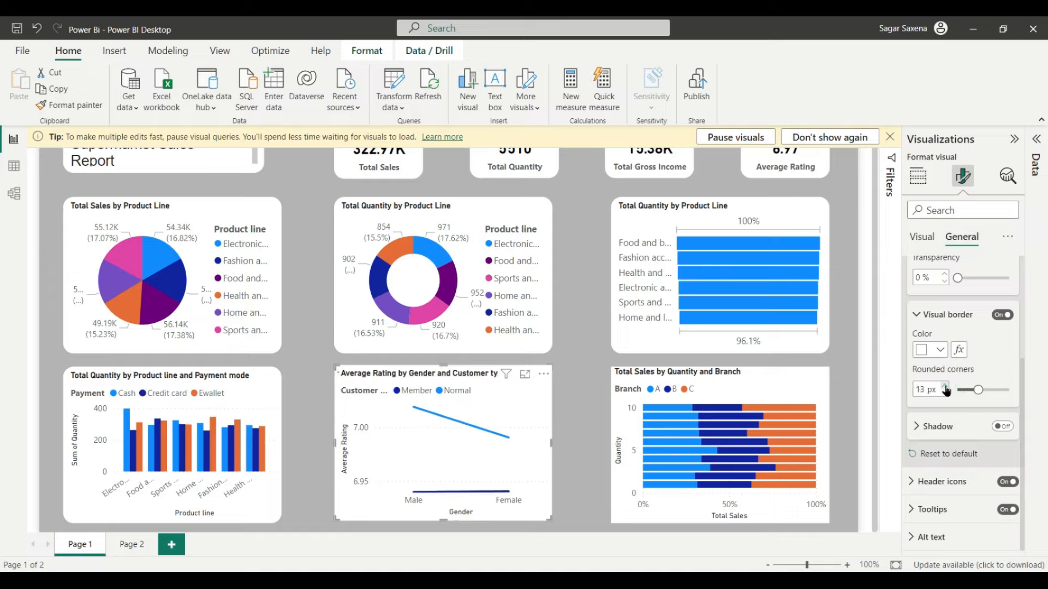
{"action": "left_click", "coordinate": [945, 387]}
{"action": "left_click", "coordinate": [944, 387]}
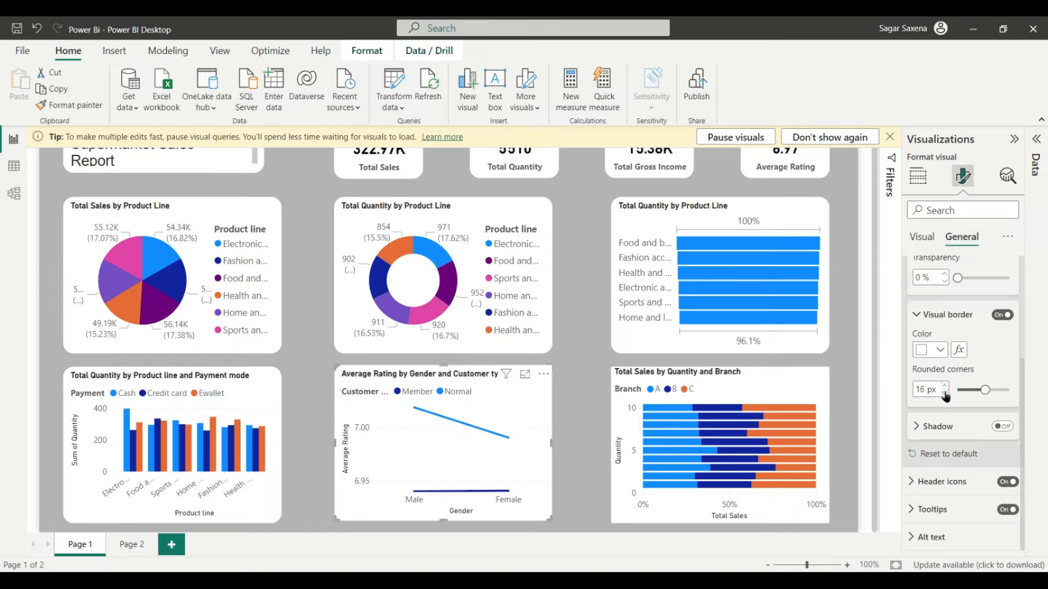
Step: Give the Total Sales by Quantity and Branch chart a white border with 15 px rounded corners
{"action": "left_click", "coordinate": [747, 376]}
{"action": "left_click", "coordinate": [1003, 315]}
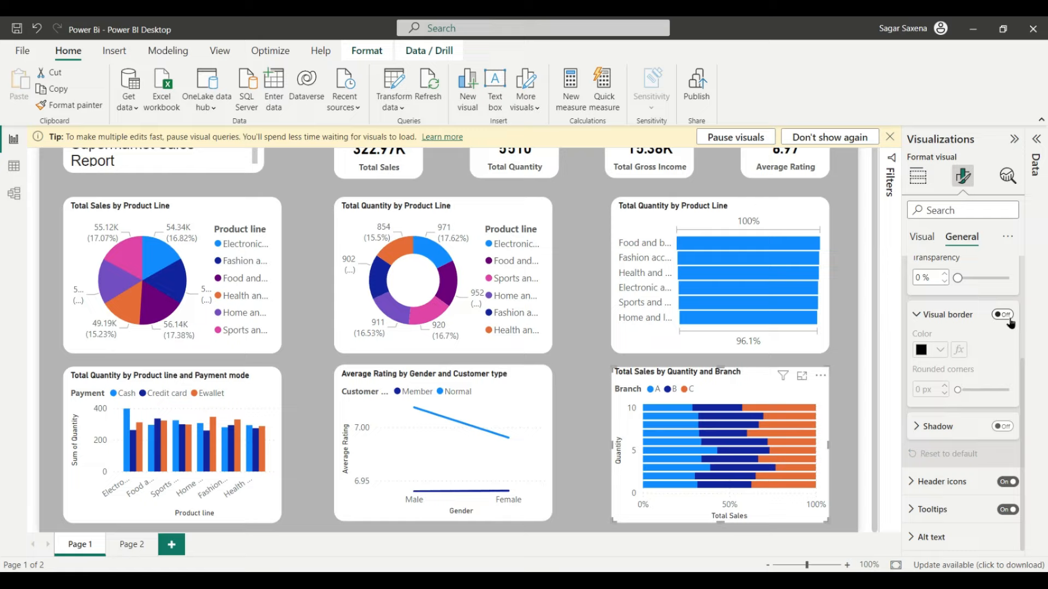
{"action": "left_click", "coordinate": [941, 350]}
{"action": "left_click", "coordinate": [841, 287]}
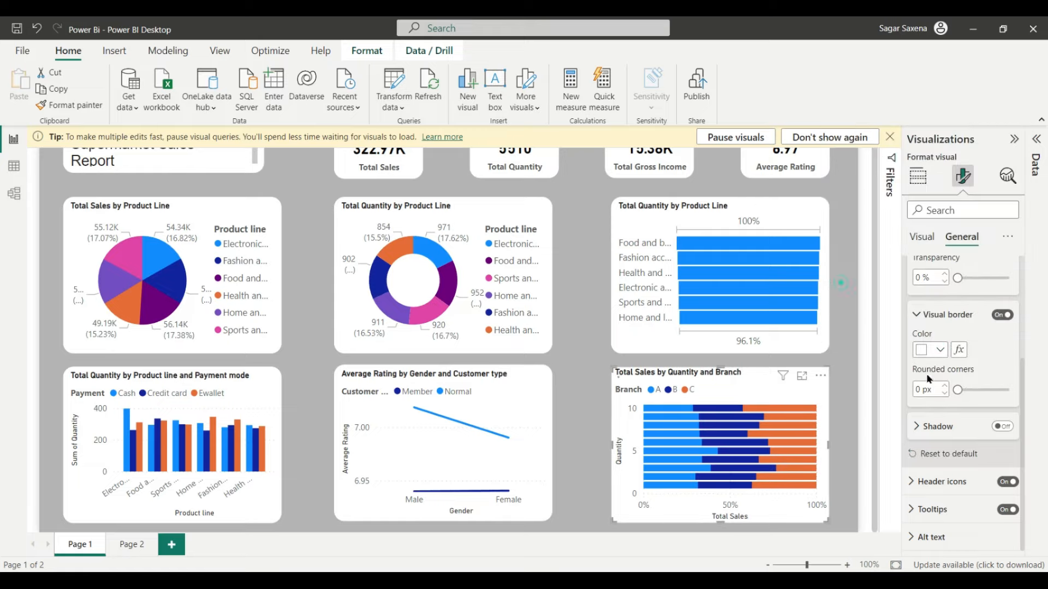
{"action": "left_click", "coordinate": [945, 385]}
{"action": "left_click", "coordinate": [945, 384]}
{"action": "left_click", "coordinate": [945, 384]}
{"action": "left_click", "coordinate": [944, 384]}
{"action": "left_click", "coordinate": [945, 385]}
{"action": "left_click", "coordinate": [944, 384]}
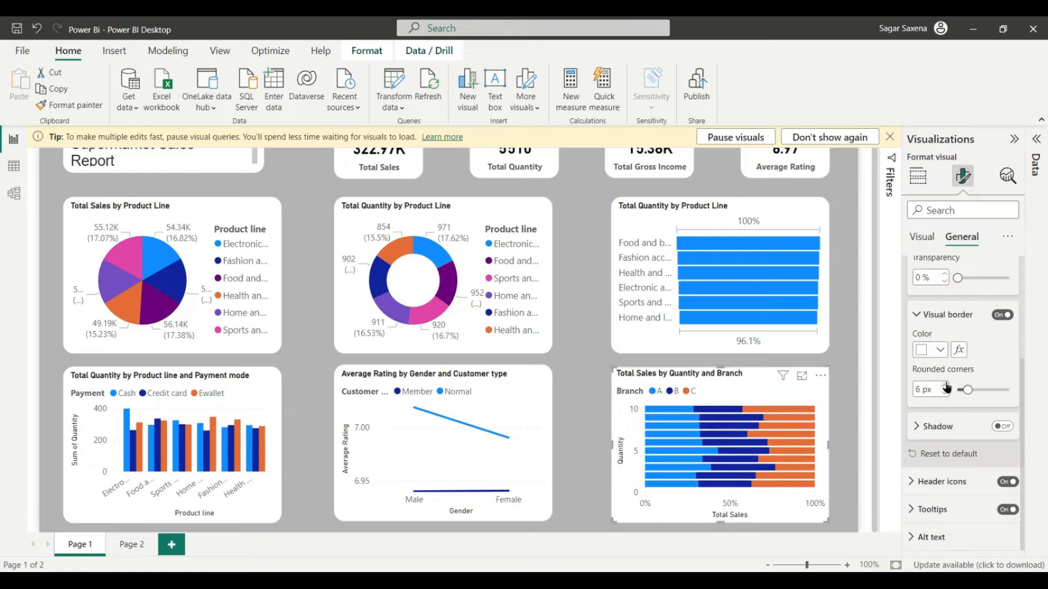
{"action": "left_click", "coordinate": [945, 385]}
{"action": "left_click", "coordinate": [945, 384]}
{"action": "left_click", "coordinate": [945, 385]}
{"action": "left_click", "coordinate": [946, 386]}
{"action": "left_click", "coordinate": [946, 385]}
{"action": "left_click", "coordinate": [945, 385]}
{"action": "left_click", "coordinate": [946, 386]}
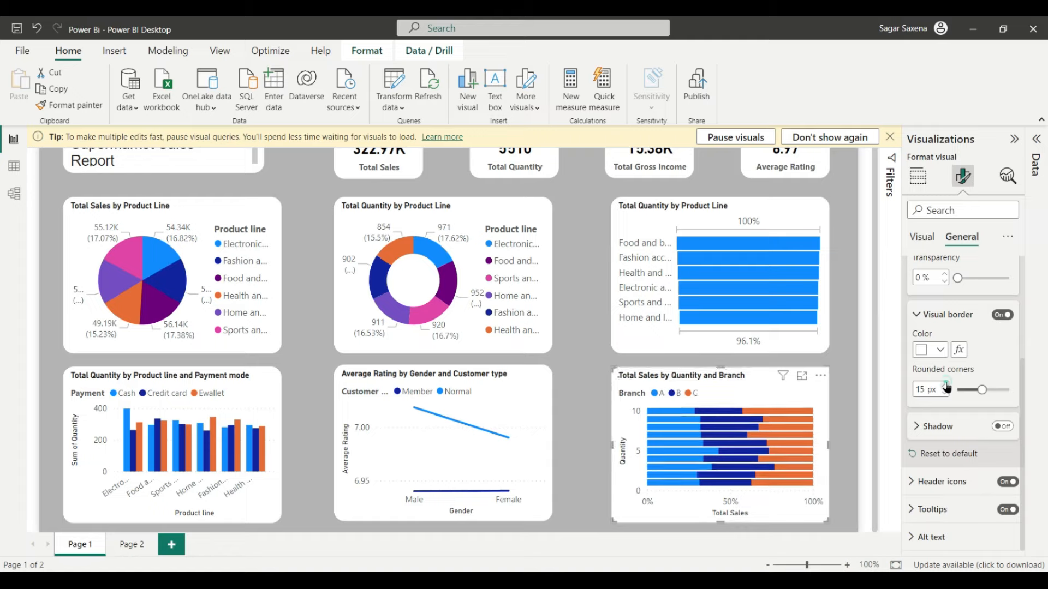
{"action": "left_click", "coordinate": [946, 385]}
Step: Deselect the chart and dismiss the tip about pausing visual queries
{"action": "left_click", "coordinate": [868, 520]}
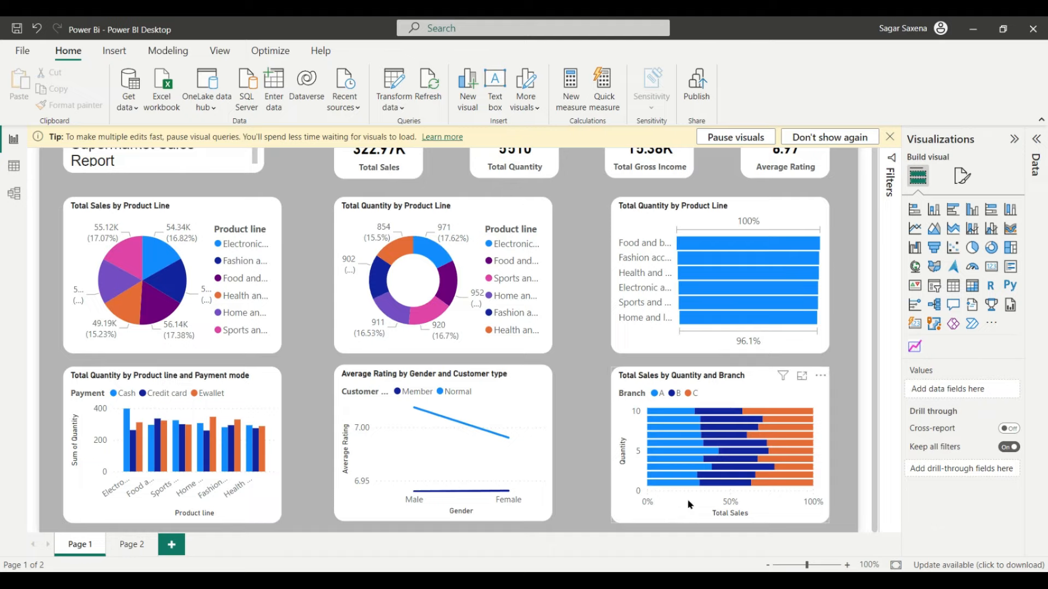
{"action": "scroll", "coordinate": [690, 498], "scroll_direction": "up", "scroll_amount": 1}
{"action": "left_click", "coordinate": [890, 138]}
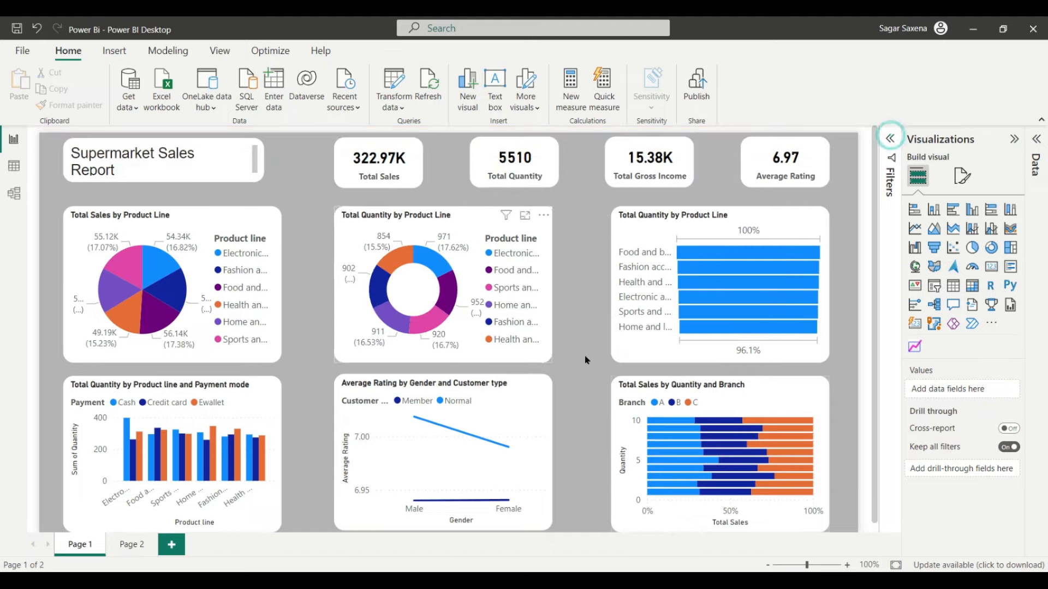
{"action": "scroll", "coordinate": [692, 487], "scroll_direction": "down", "scroll_amount": 1}
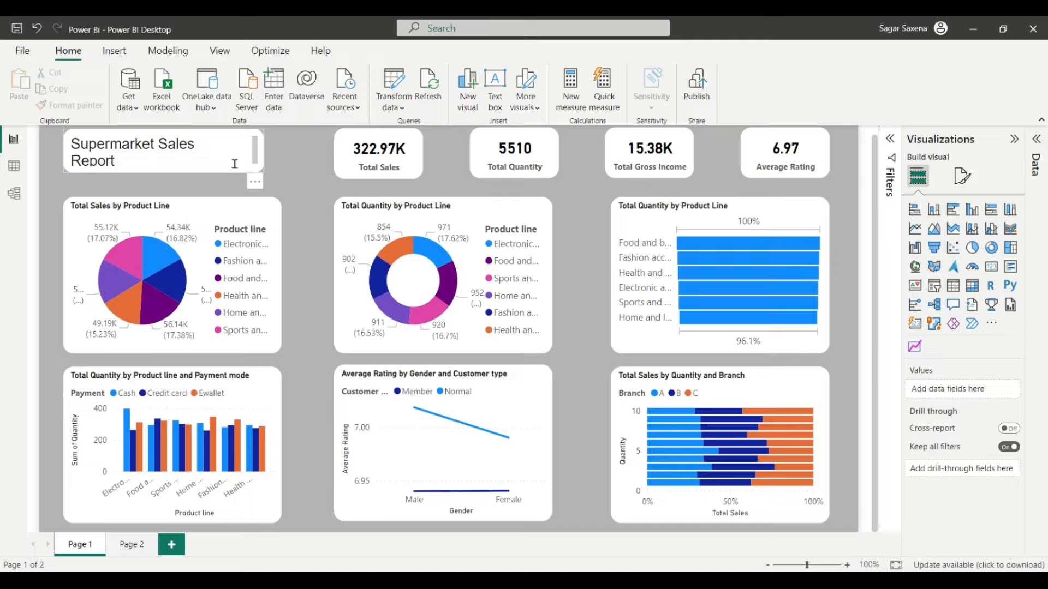
Step: Turn on a white shadow for the Supermarket Sales Report title box
{"action": "left_click", "coordinate": [192, 203]}
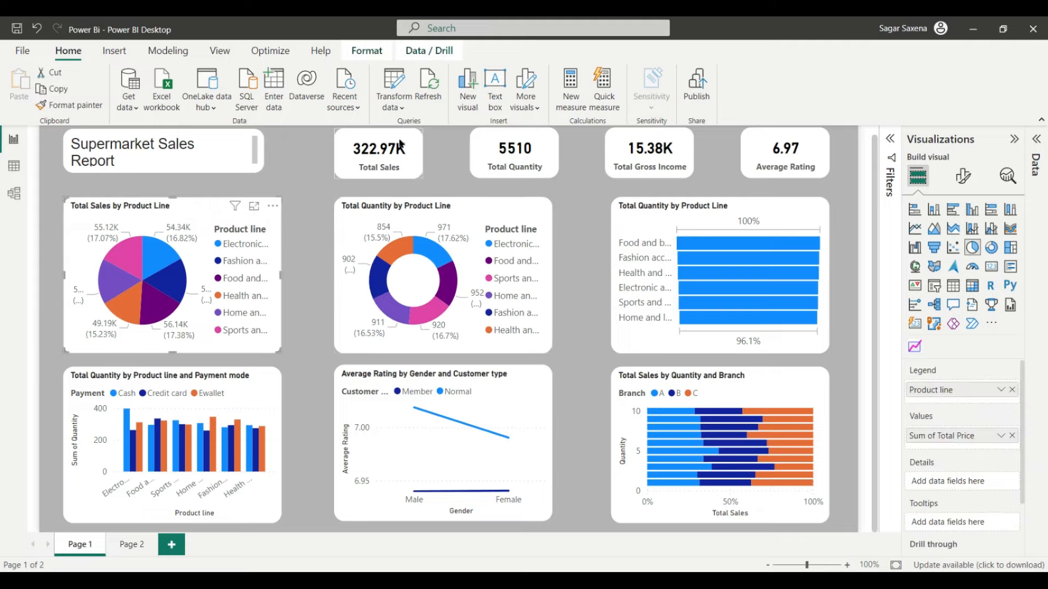
{"action": "left_click", "coordinate": [200, 137]}
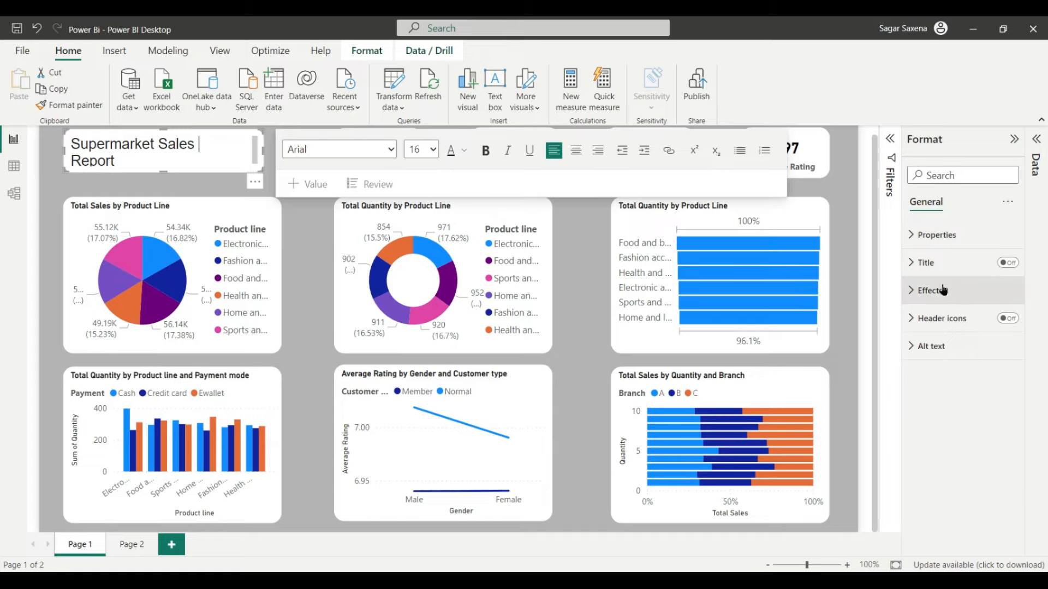
{"action": "left_click", "coordinate": [940, 291]}
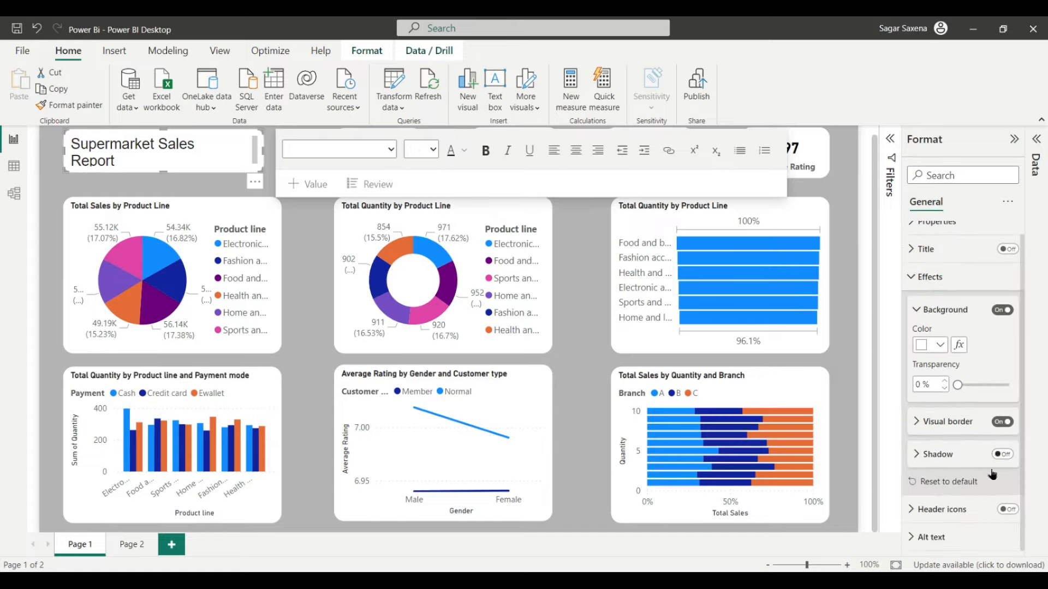
{"action": "left_click", "coordinate": [1008, 455]}
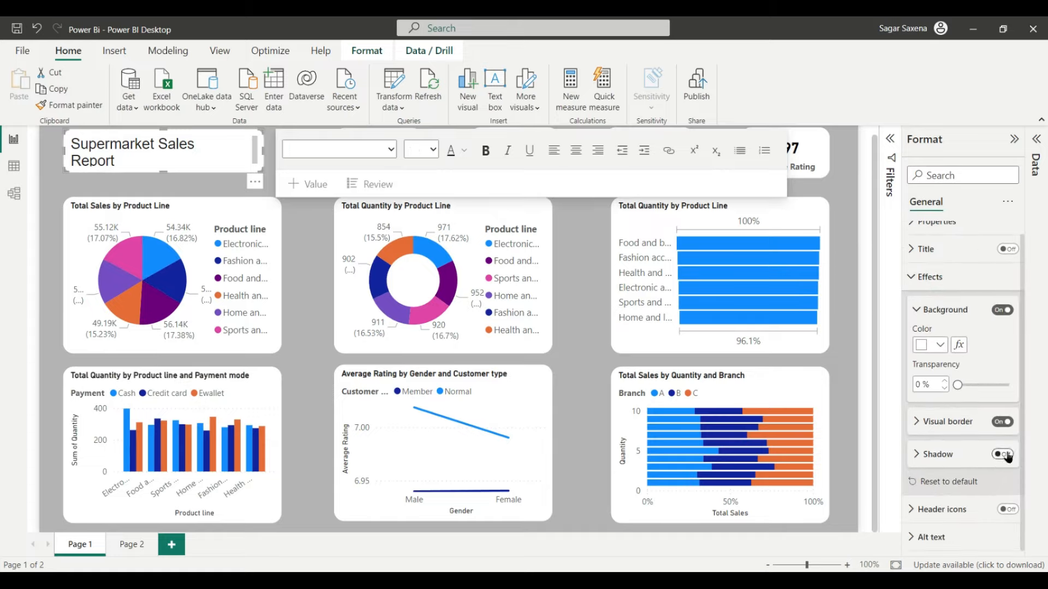
{"action": "left_click", "coordinate": [938, 454]}
{"action": "scroll", "coordinate": [952, 426], "scroll_direction": "down", "scroll_amount": 2}
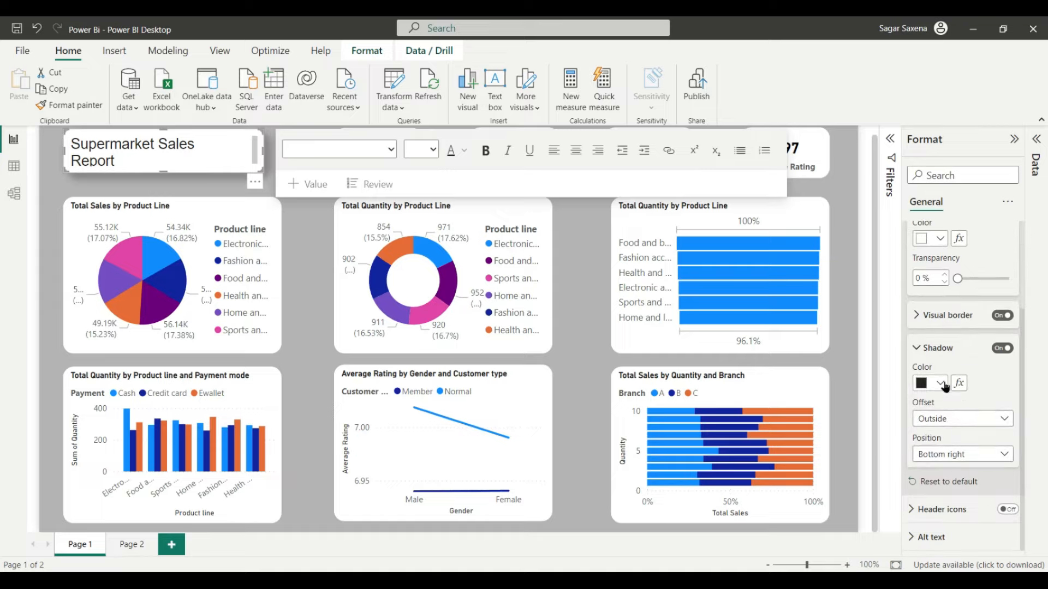
{"action": "left_click", "coordinate": [946, 386]}
{"action": "left_click", "coordinate": [845, 323]}
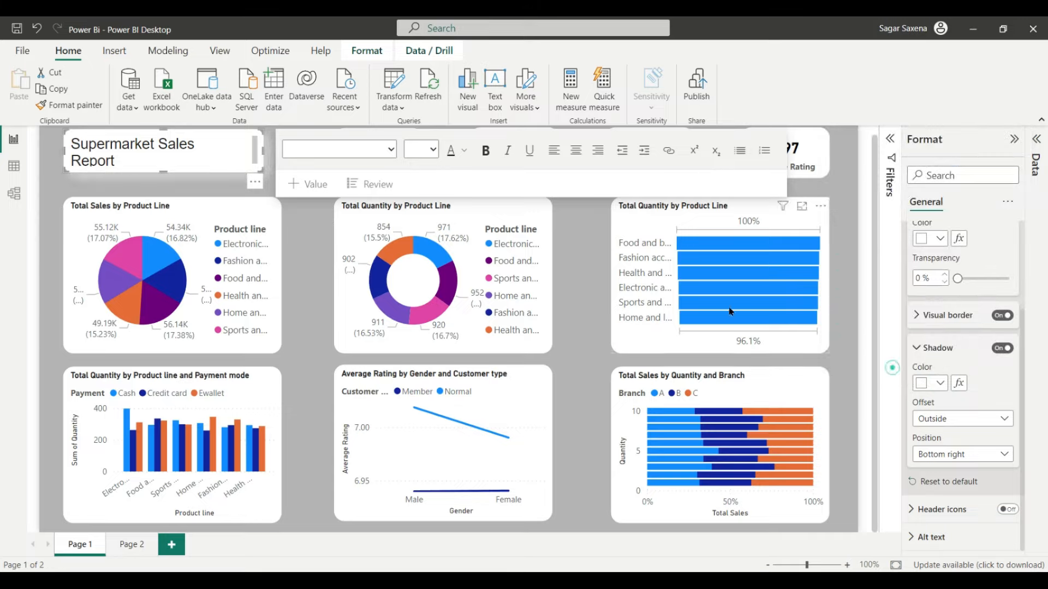
{"action": "left_click", "coordinate": [857, 524]}
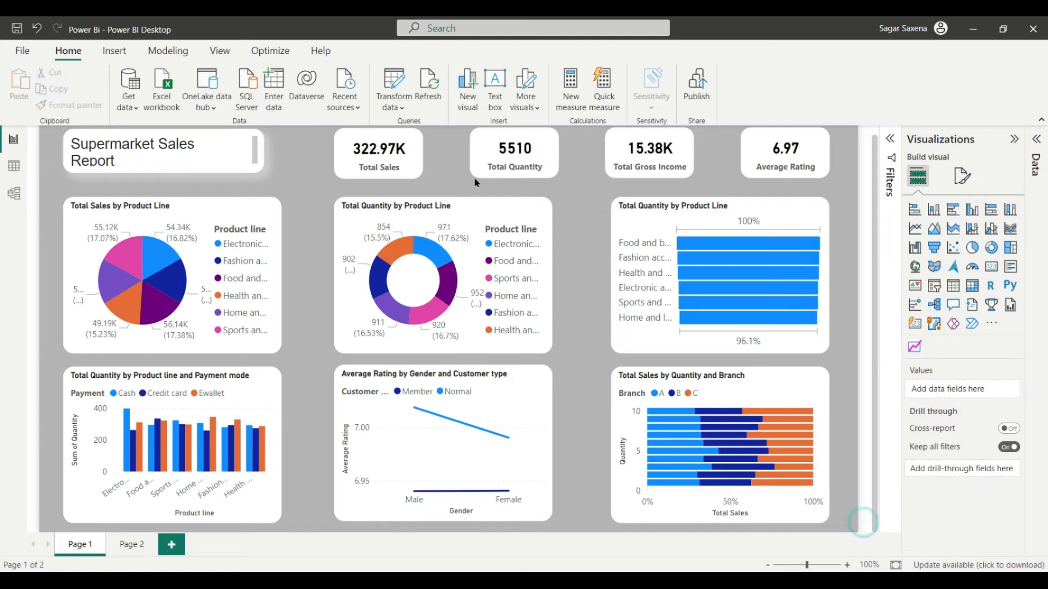
Step: Select the Total Sales, Total Quantity, Total Gross Income and Average Rating cards together
{"action": "left_click", "coordinate": [345, 143]}
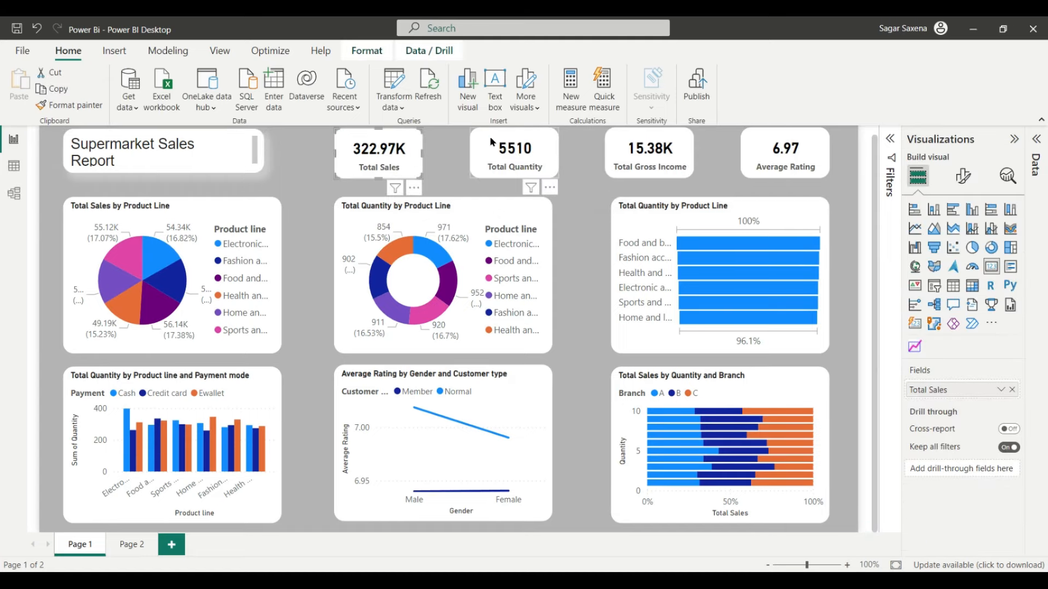
{"action": "left_click", "coordinate": [491, 143], "text": "ctrl"}
{"action": "left_click", "coordinate": [625, 137], "text": "ctrl"}
{"action": "left_click", "coordinate": [756, 136], "text": "ctrl"}
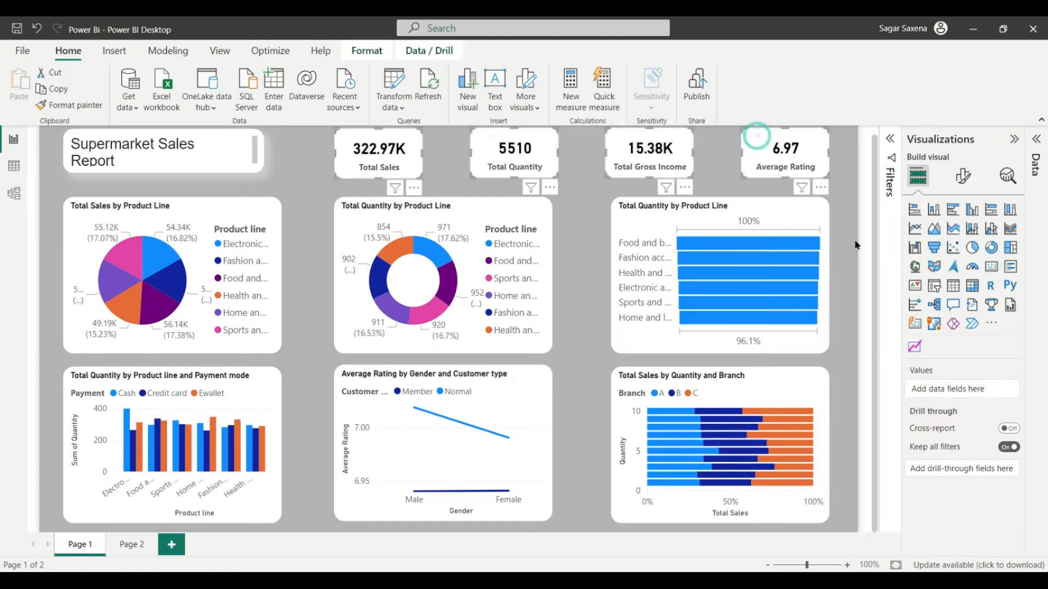
Step: Turn on white shadows for the four selected KPI cards
{"action": "left_click", "coordinate": [963, 176]}
{"action": "left_click", "coordinate": [961, 237]}
{"action": "left_click", "coordinate": [932, 323]}
{"action": "scroll", "coordinate": [960, 409], "scroll_direction": "down", "scroll_amount": 4}
{"action": "left_click", "coordinate": [1003, 321]}
Step: Add white shadows to the top-row pie, donut and bar charts
{"action": "left_click", "coordinate": [195, 201]}
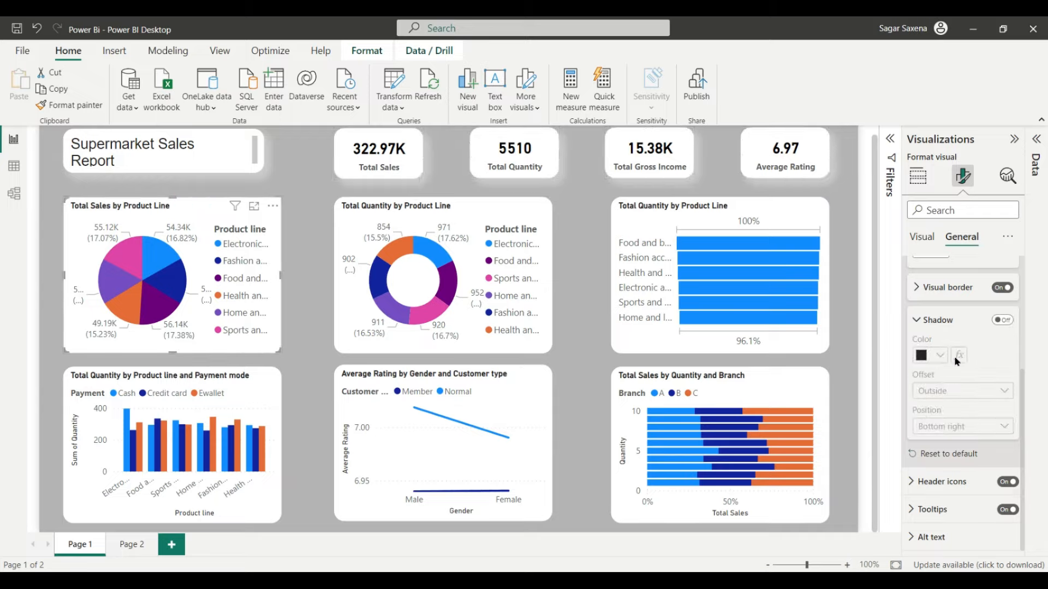
{"action": "left_click", "coordinate": [1002, 319]}
{"action": "left_click", "coordinate": [934, 355]}
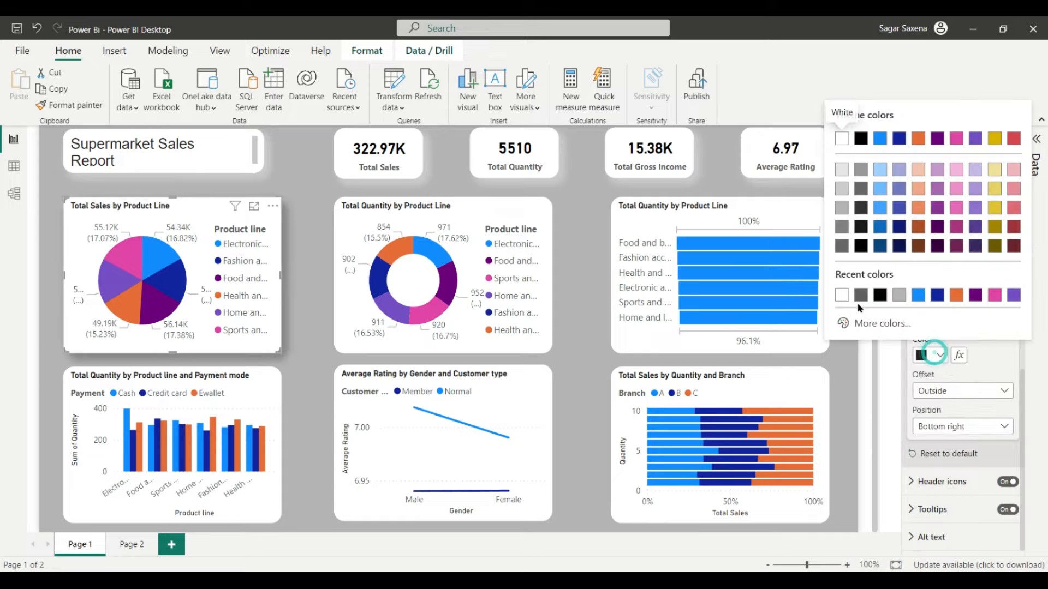
{"action": "left_click", "coordinate": [841, 298]}
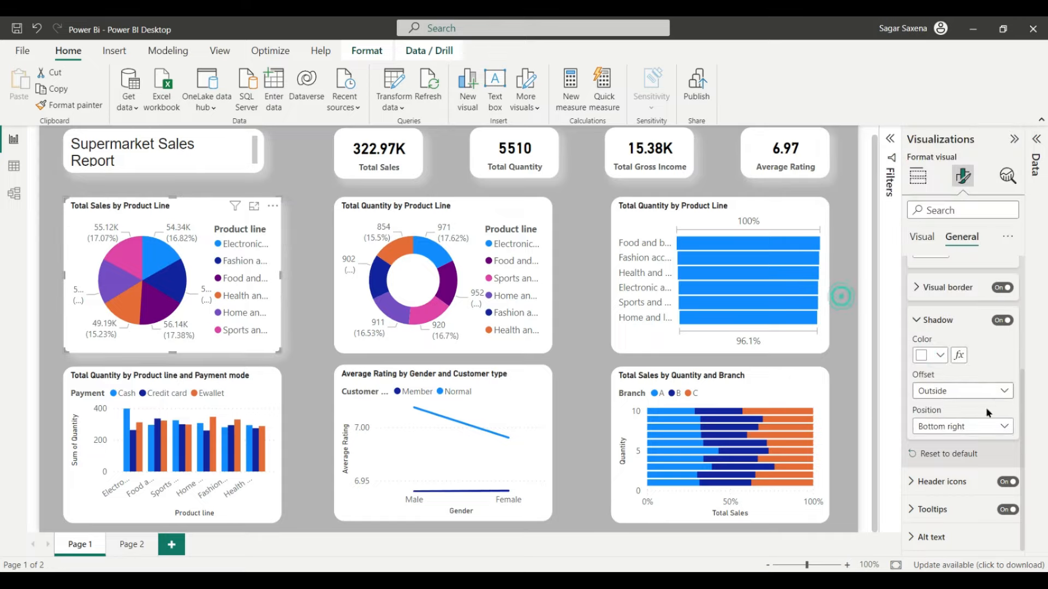
{"action": "left_click", "coordinate": [443, 205]}
{"action": "left_click", "coordinate": [1002, 320]}
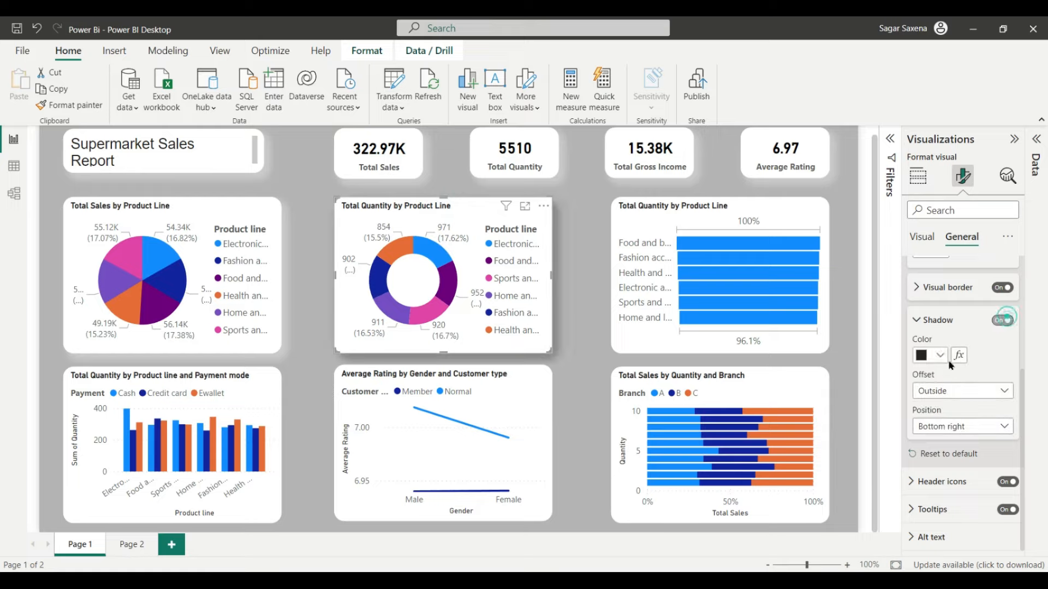
{"action": "left_click", "coordinate": [940, 355]}
{"action": "left_click", "coordinate": [841, 294]}
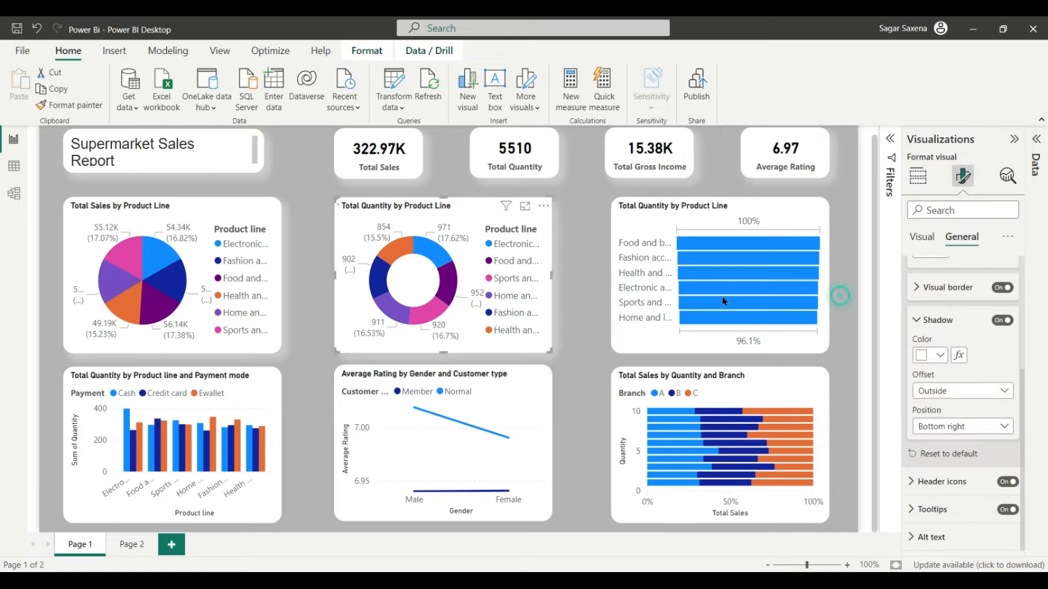
{"action": "left_click", "coordinate": [745, 203]}
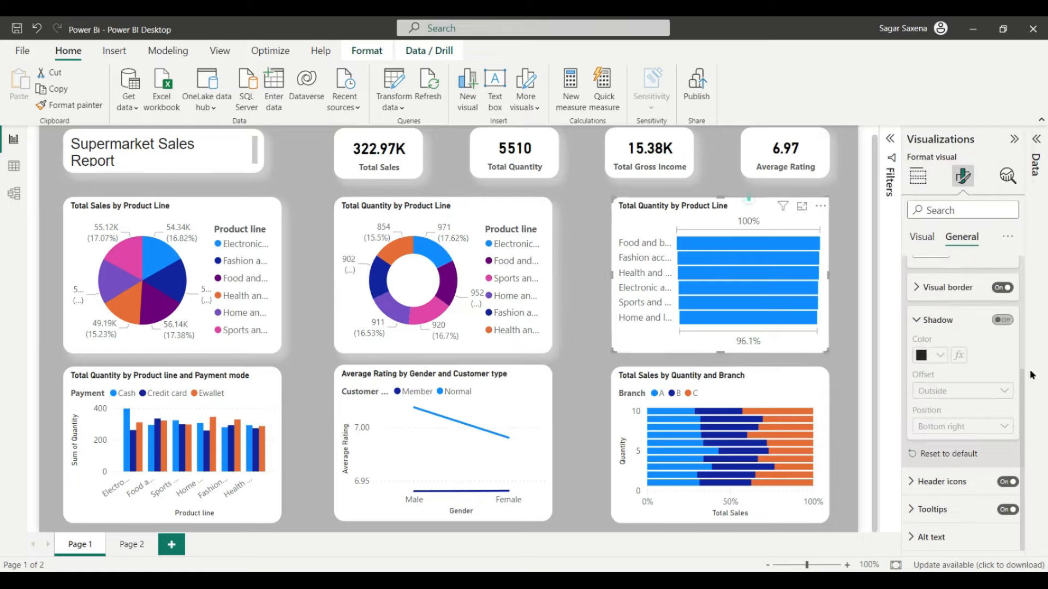
{"action": "left_click", "coordinate": [1002, 320]}
{"action": "left_click", "coordinate": [944, 355]}
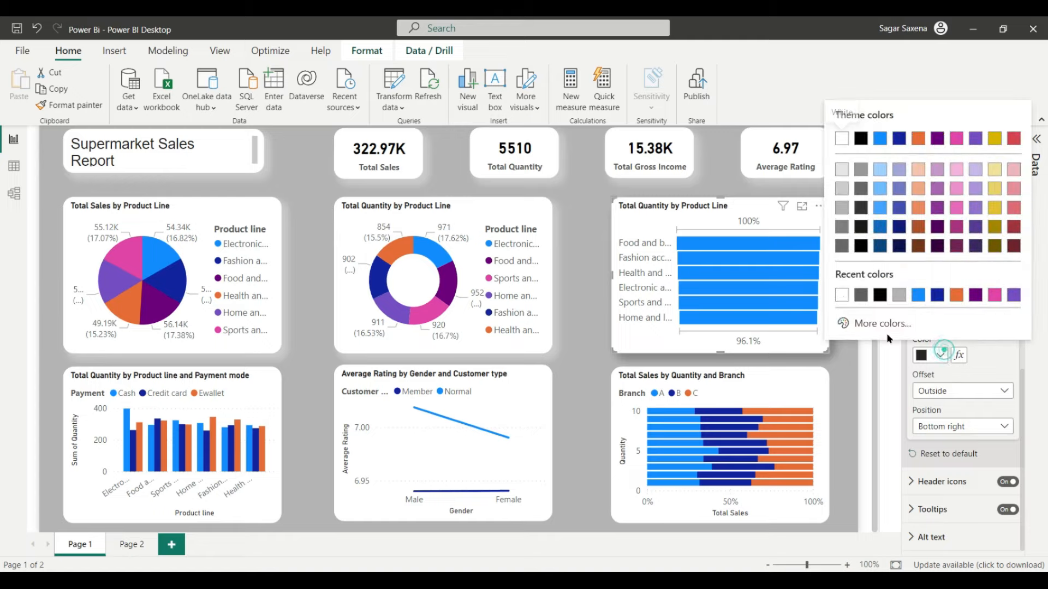
{"action": "left_click", "coordinate": [840, 296]}
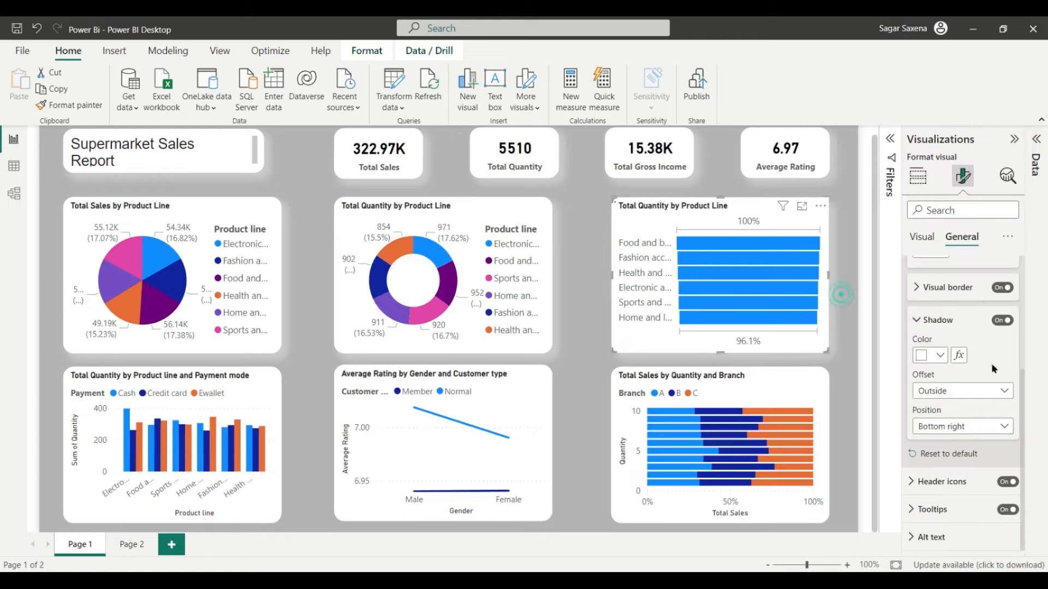
Step: Add white shadows to the bottom-row column, line and Quantity-and-Branch charts
{"action": "left_click", "coordinate": [171, 381]}
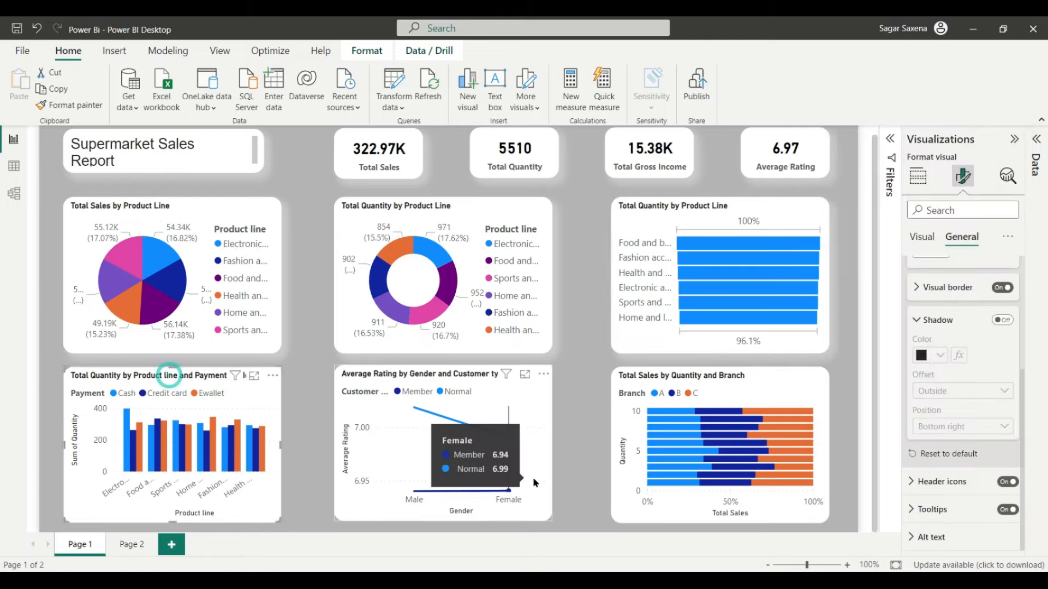
{"action": "left_click", "coordinate": [1003, 321]}
{"action": "left_click", "coordinate": [940, 355]}
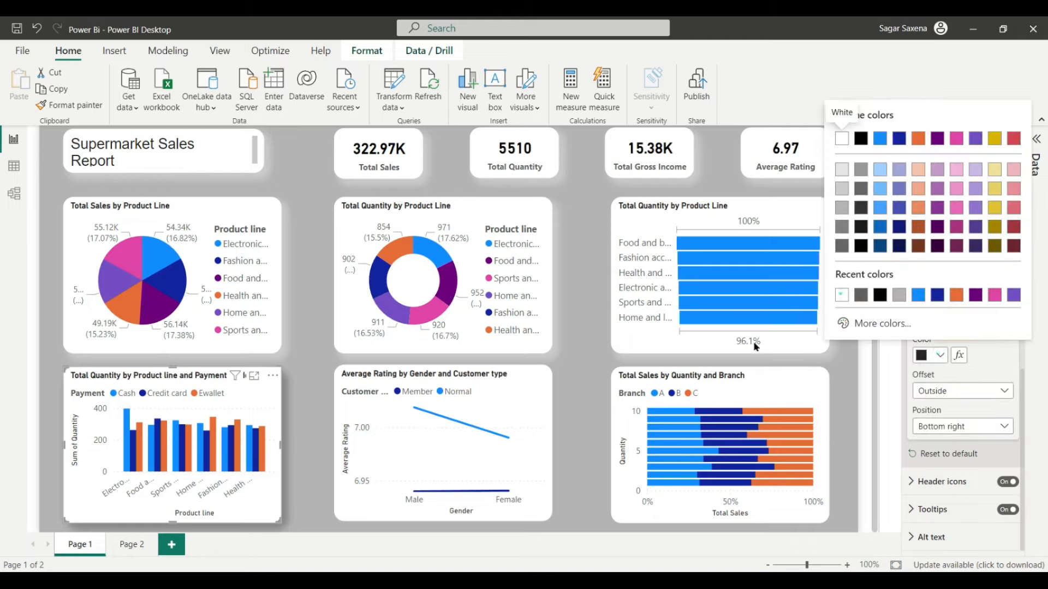
{"action": "left_click", "coordinate": [842, 295]}
{"action": "left_click", "coordinate": [472, 372]}
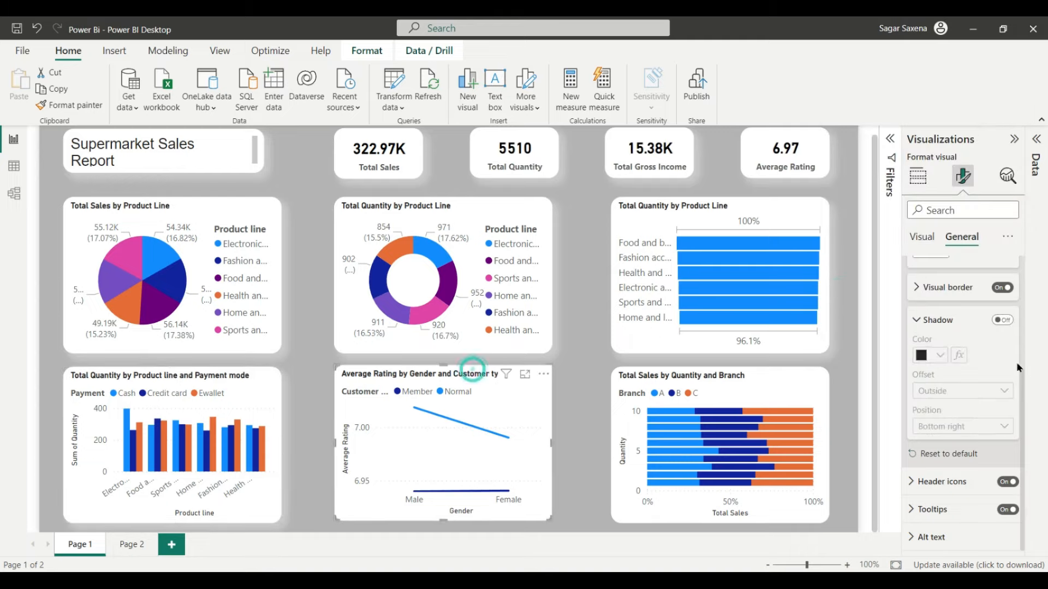
{"action": "left_click", "coordinate": [1003, 320]}
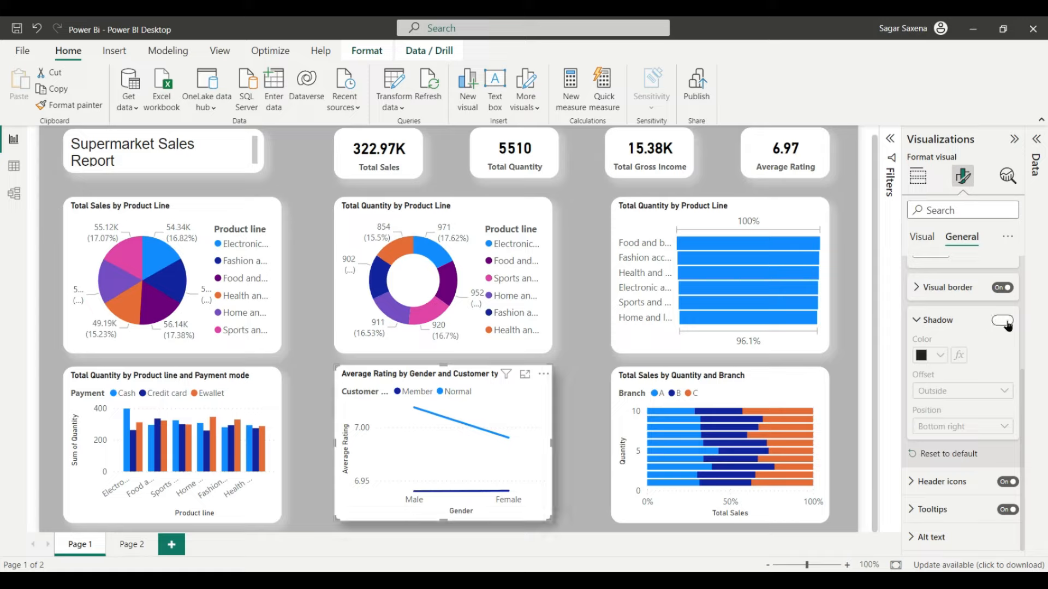
{"action": "left_click", "coordinate": [941, 352]}
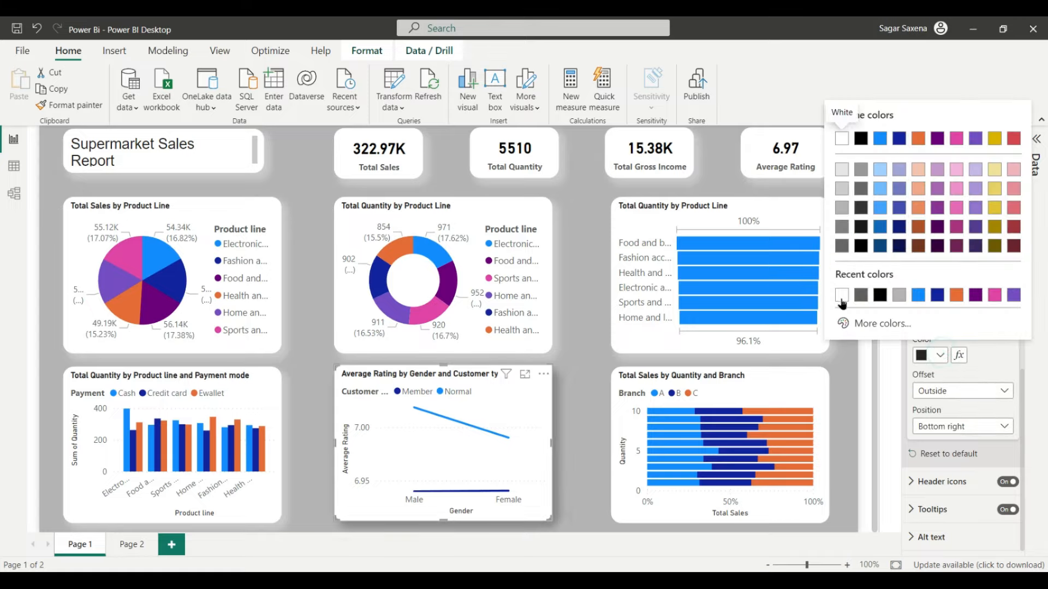
{"action": "left_click", "coordinate": [842, 294]}
{"action": "left_click", "coordinate": [753, 374]}
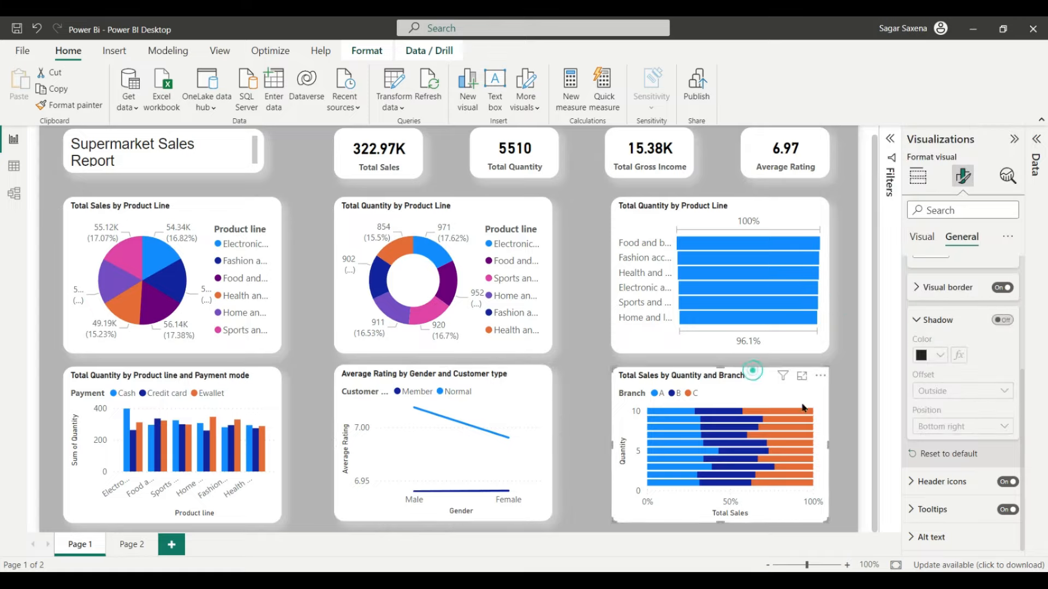
{"action": "left_click", "coordinate": [1003, 320]}
{"action": "left_click", "coordinate": [939, 355]}
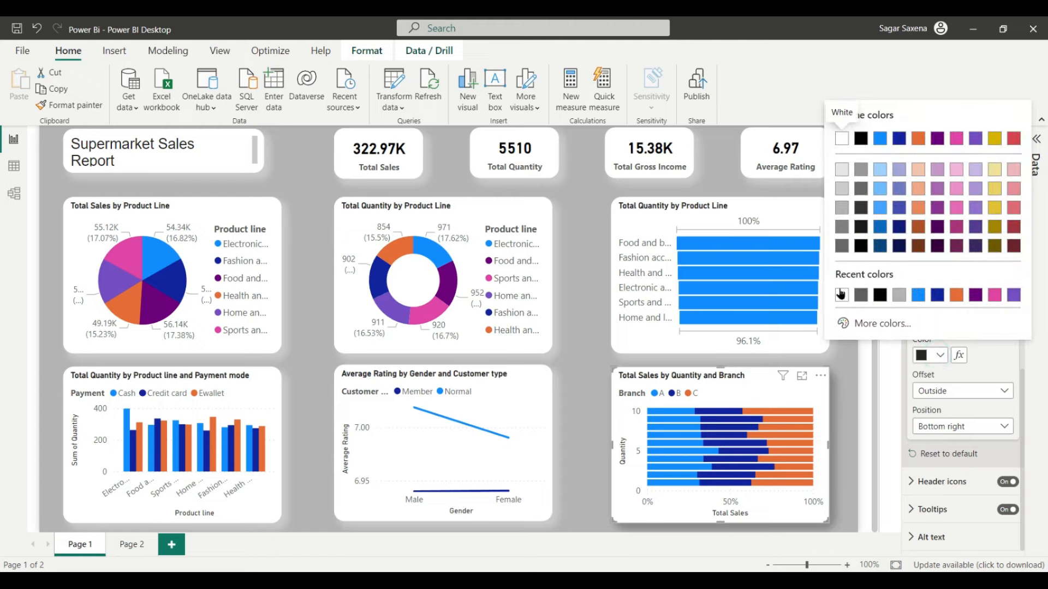
{"action": "left_click", "coordinate": [840, 293]}
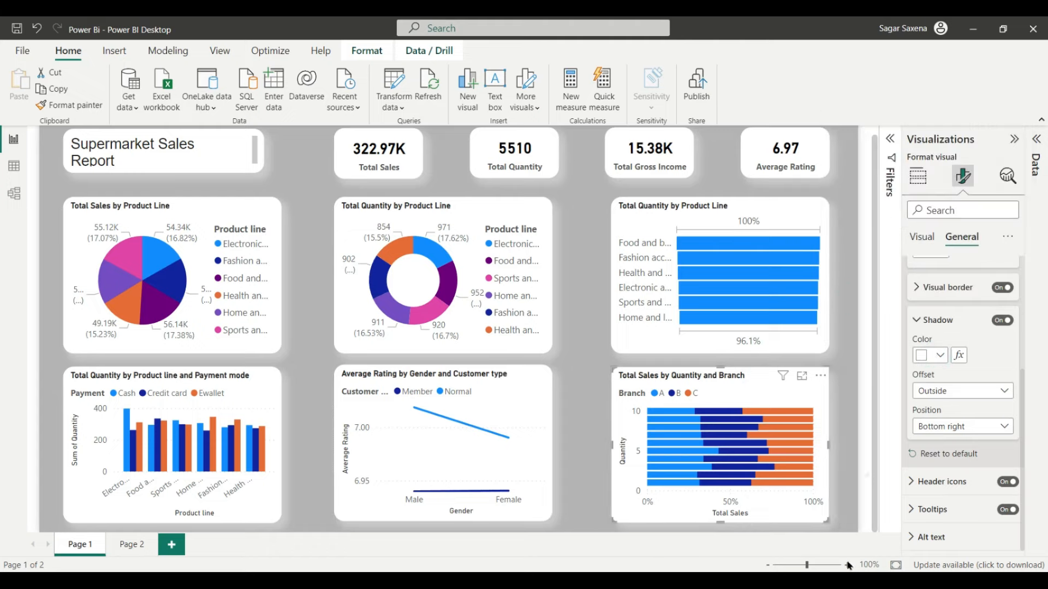
{"action": "left_click", "coordinate": [867, 473]}
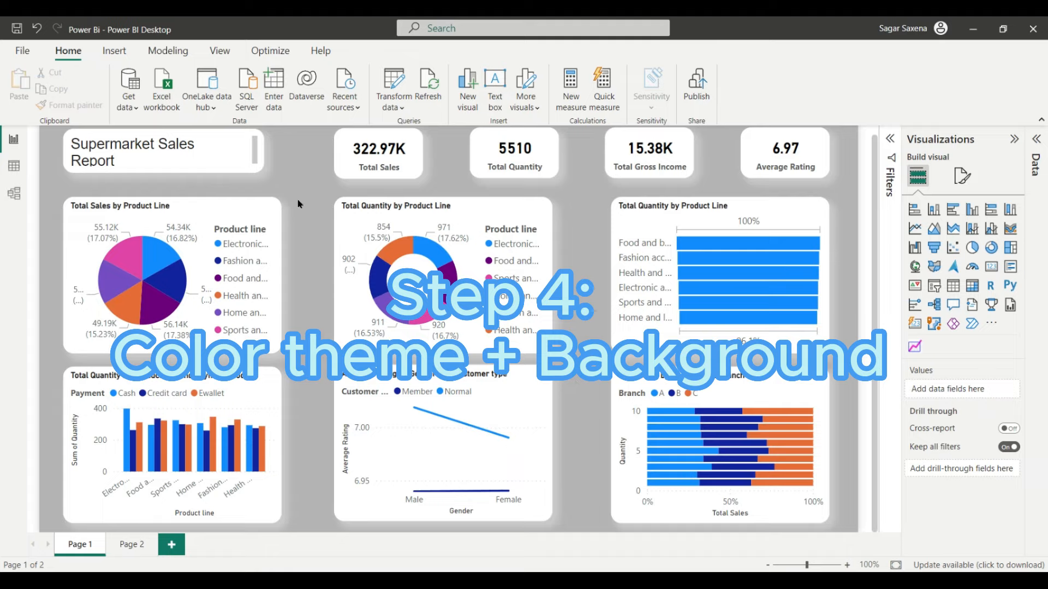
Step: View the dark Page 2 design, then return to Page 1, where a double-click adds a Q&A box
{"action": "left_click", "coordinate": [132, 540]}
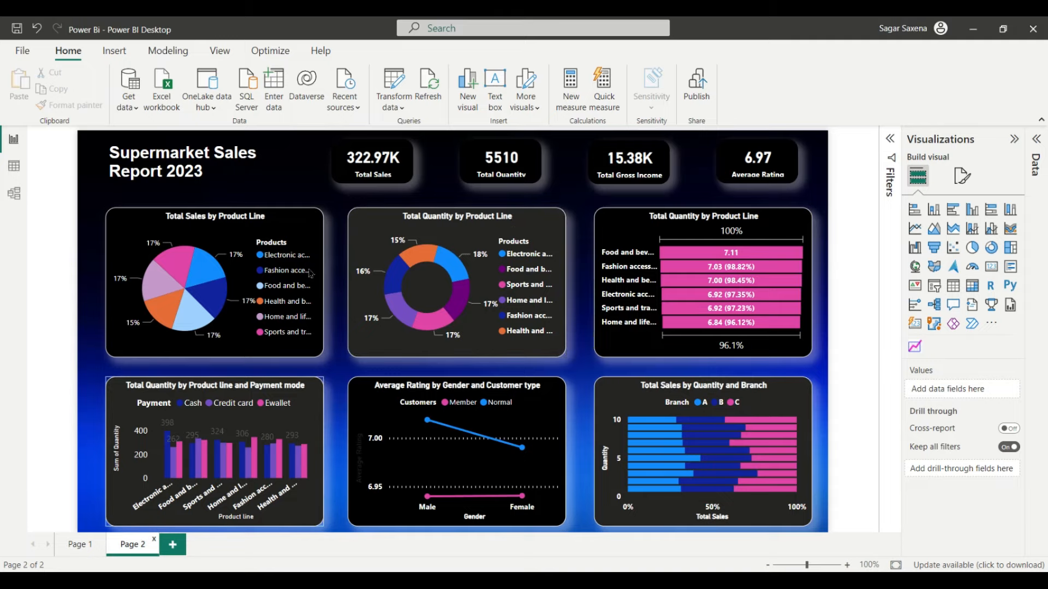
{"action": "left_click", "coordinate": [81, 544]}
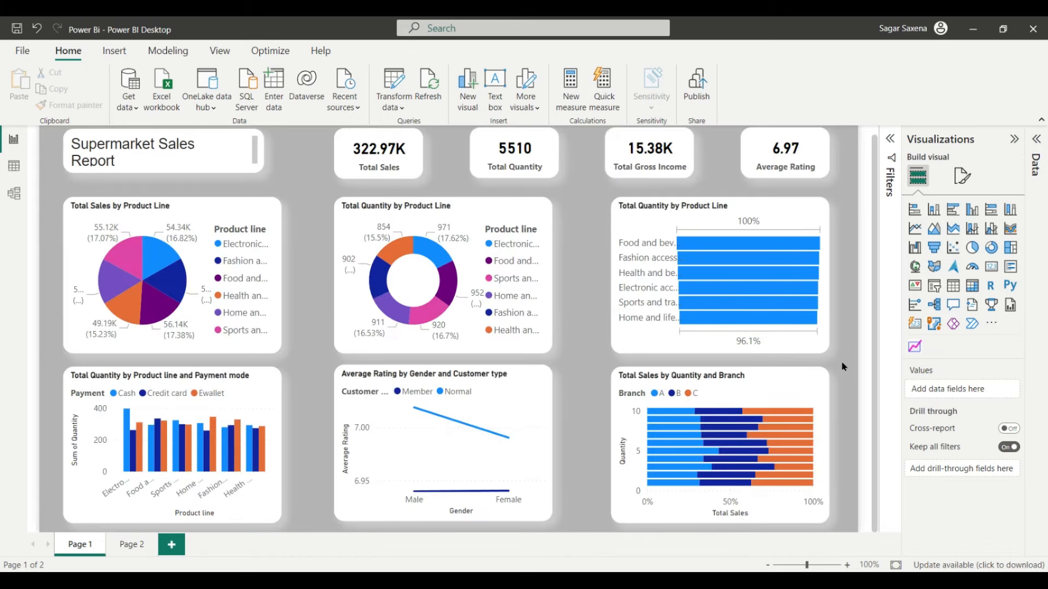
{"action": "double_click", "coordinate": [843, 367]}
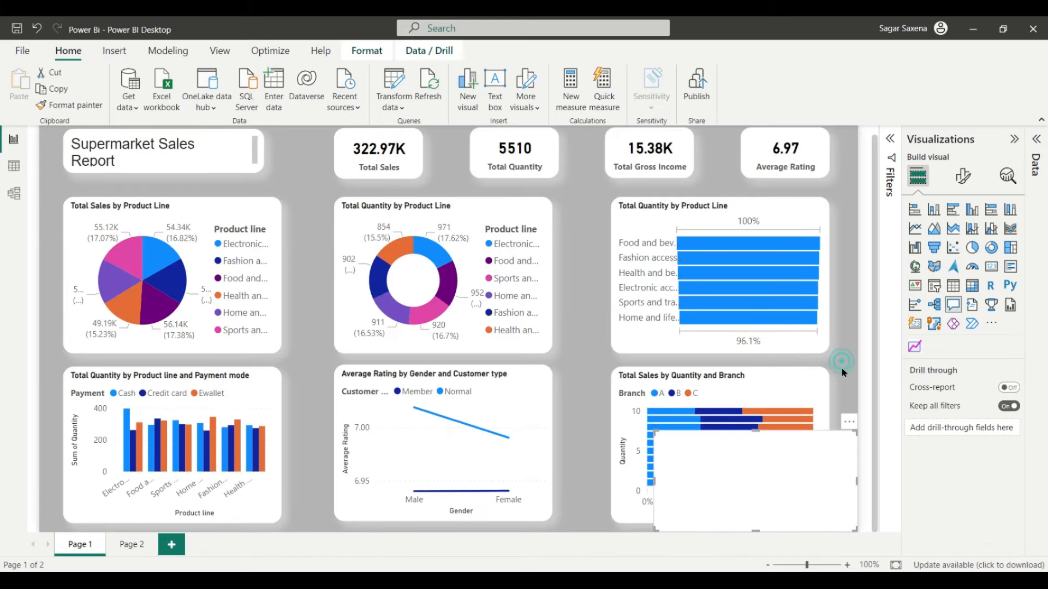
Step: Delete the stray Q&A visual and set download (1).jfif as the page's canvas background image
{"action": "left_click", "coordinate": [850, 423]}
{"action": "left_click", "coordinate": [868, 432]}
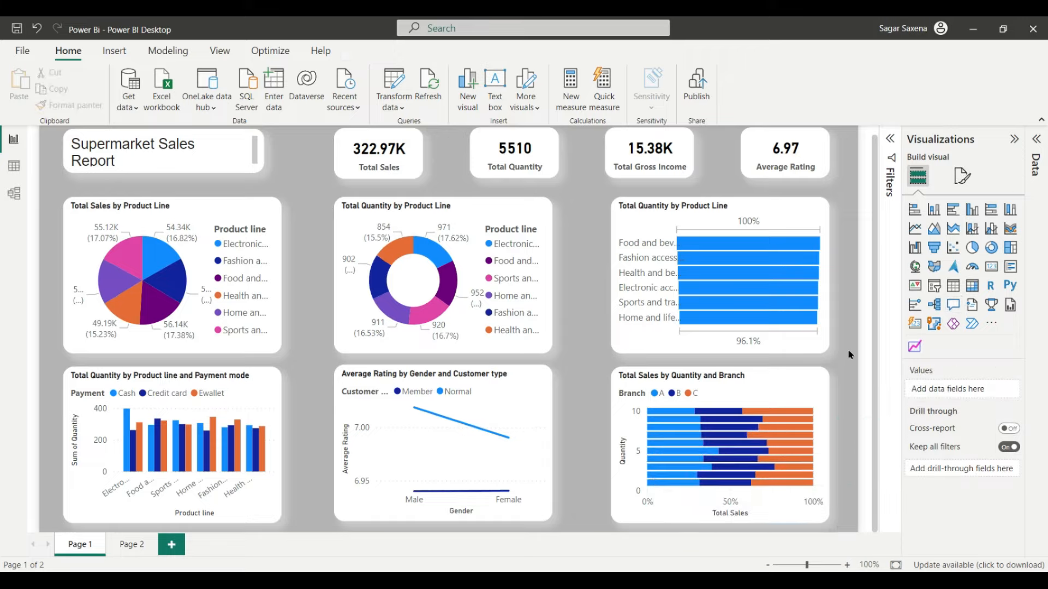
{"action": "left_click", "coordinate": [960, 177]}
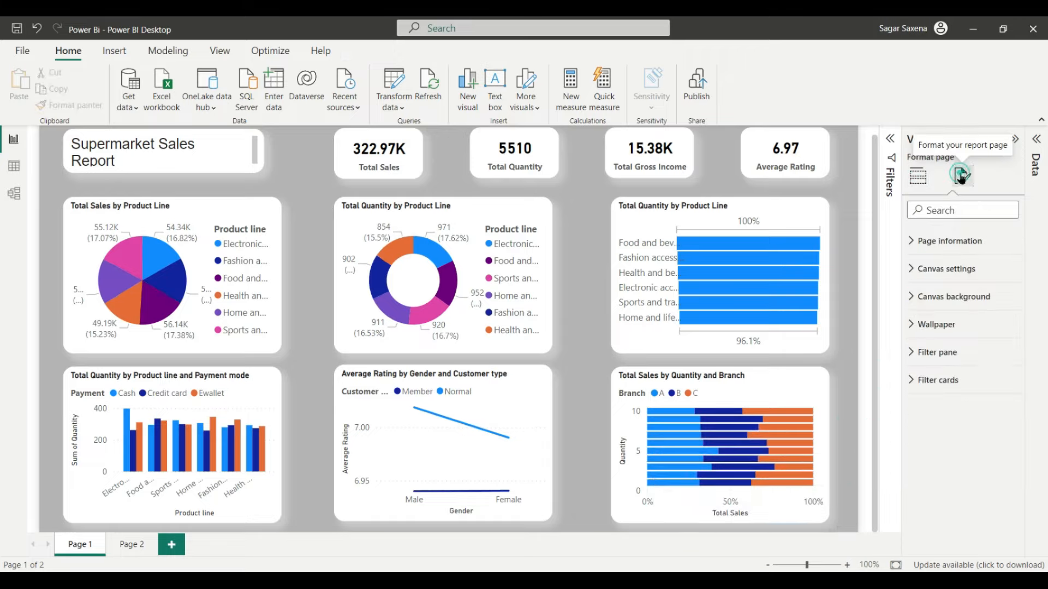
{"action": "left_click", "coordinate": [984, 295]}
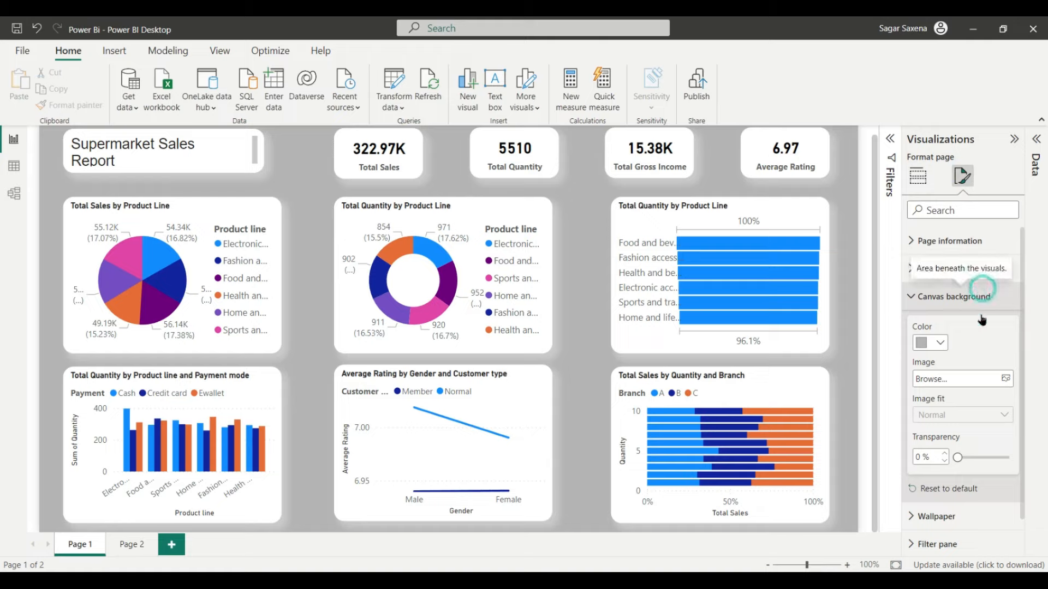
{"action": "left_click", "coordinate": [1006, 379]}
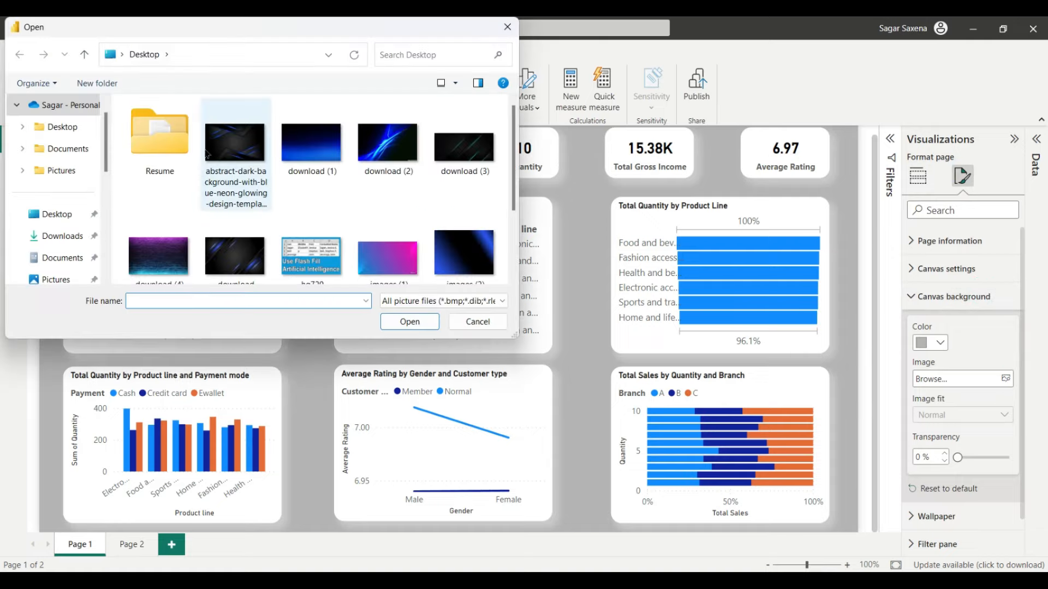
{"action": "scroll", "coordinate": [235, 164], "scroll_direction": "down", "scroll_amount": 2}
{"action": "scroll", "coordinate": [272, 215], "scroll_direction": "up", "scroll_amount": 2}
{"action": "scroll", "coordinate": [431, 208], "scroll_direction": "down", "scroll_amount": 2}
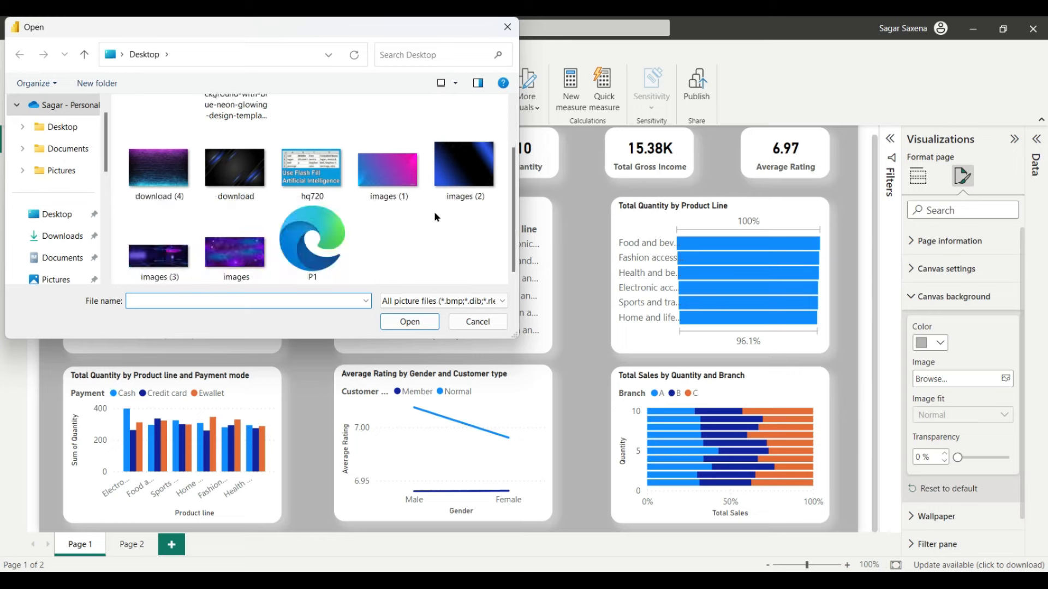
{"action": "scroll", "coordinate": [382, 201], "scroll_direction": "up", "scroll_amount": 2}
{"action": "double_click", "coordinate": [309, 162]}
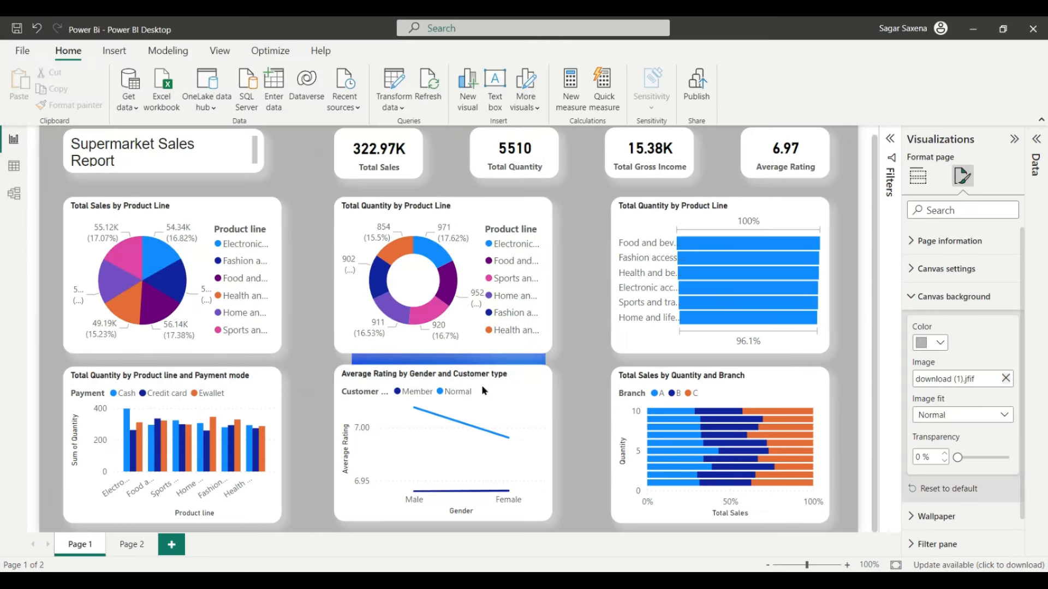
Step: Set the canvas background image fit to Fit
{"action": "left_click", "coordinate": [497, 360]}
{"action": "left_click", "coordinate": [964, 178]}
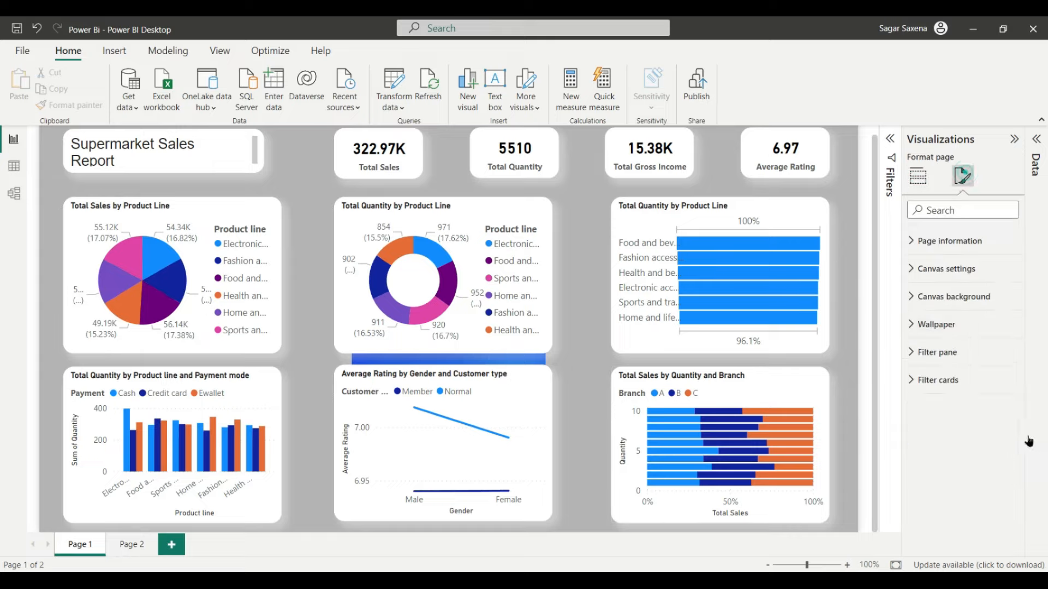
{"action": "left_click", "coordinate": [982, 297]}
{"action": "left_click", "coordinate": [1002, 421]}
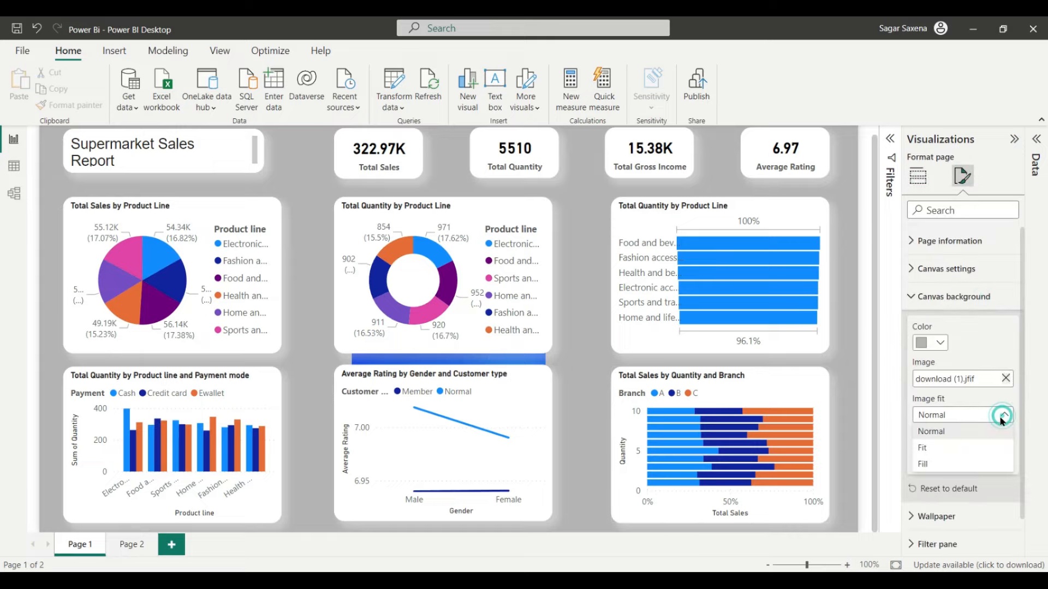
{"action": "left_click", "coordinate": [950, 447]}
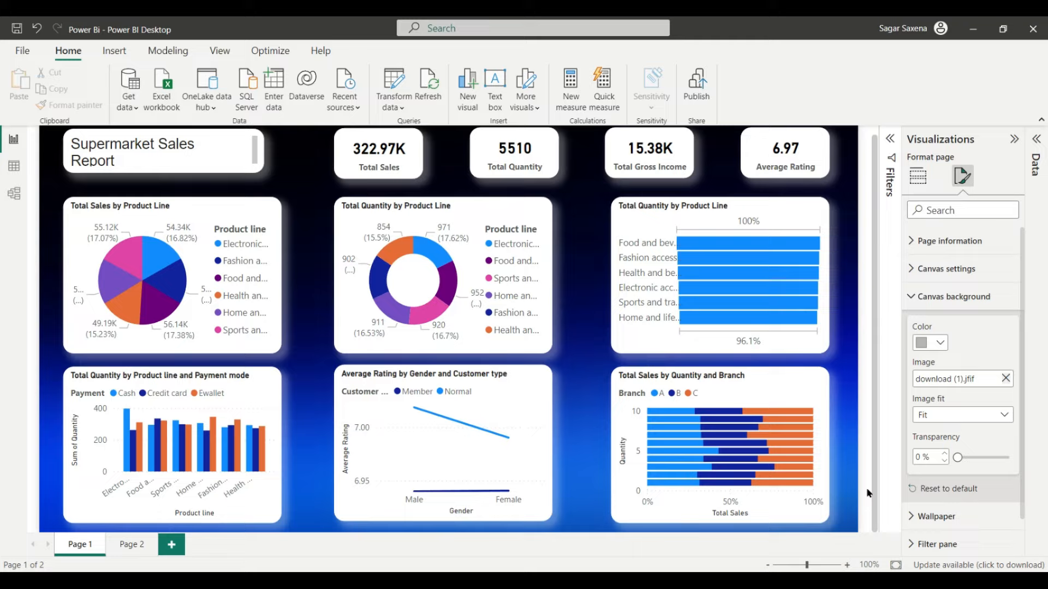
{"action": "left_click", "coordinate": [206, 134]}
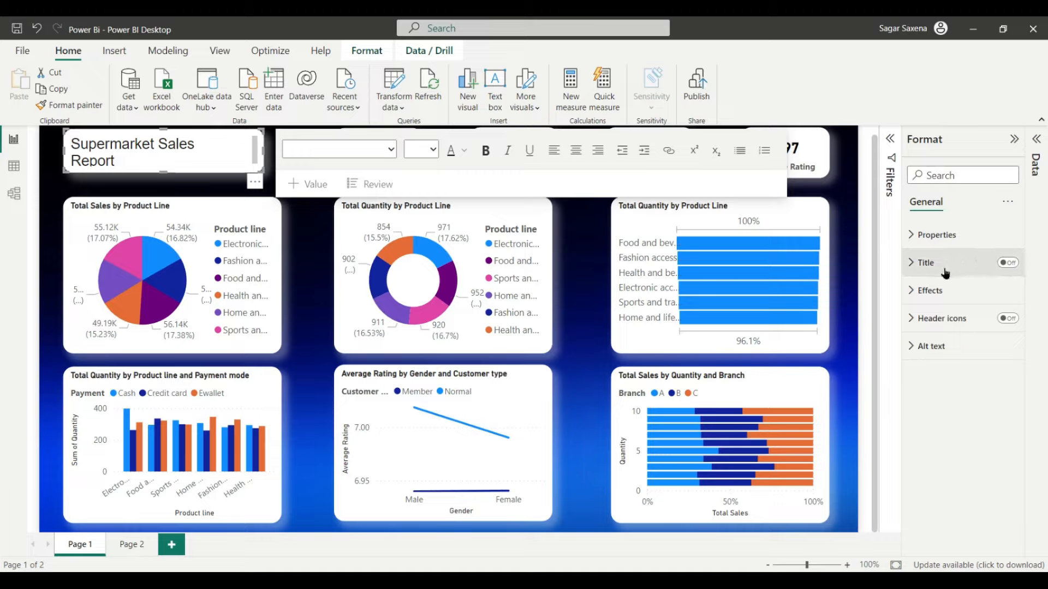
Step: Switch off the title box background and colour the Supermarket Sales Report text White
{"action": "left_click", "coordinate": [930, 291]}
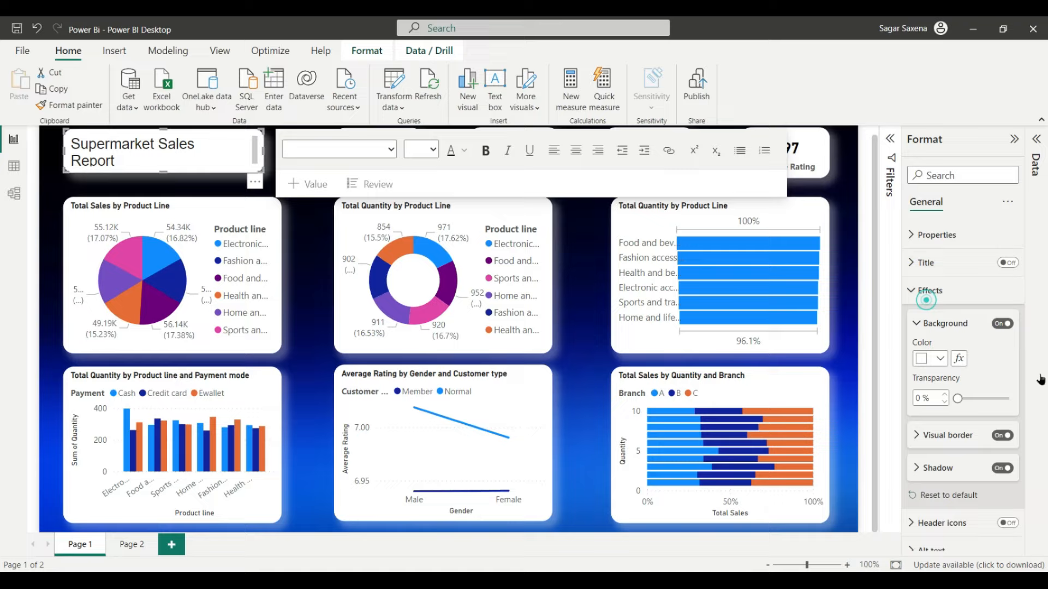
{"action": "left_click", "coordinate": [1000, 324]}
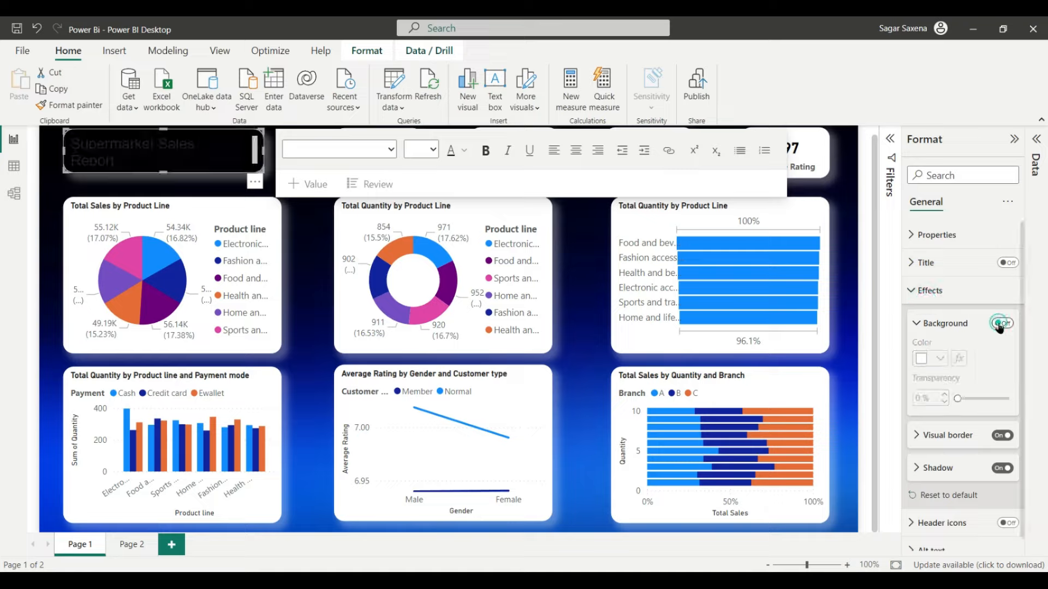
{"action": "double_click", "coordinate": [129, 166]}
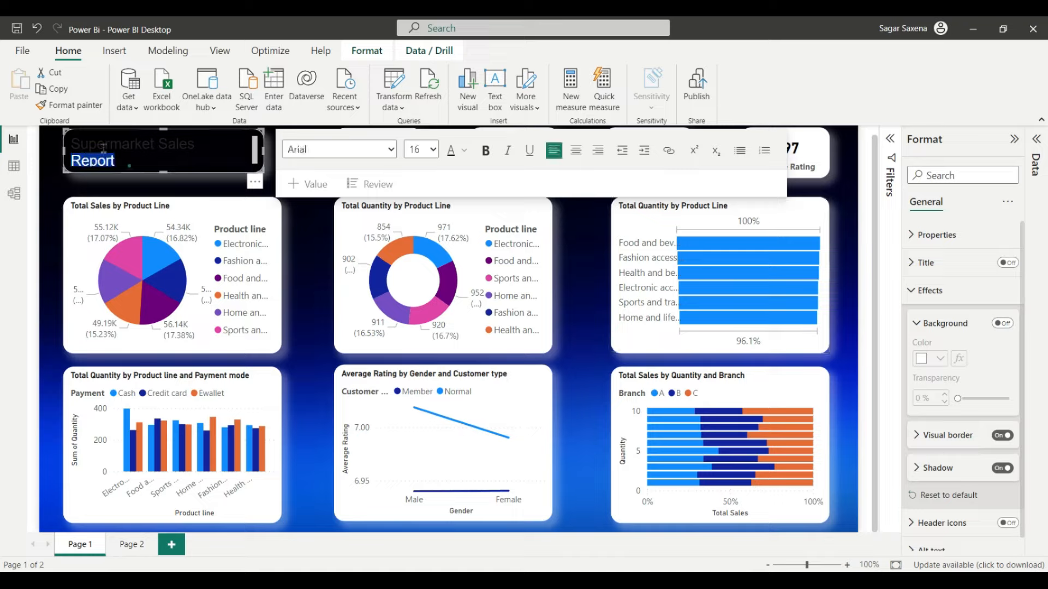
{"action": "left_click", "coordinate": [72, 144]}
{"action": "left_click_drag", "start_coordinate": [114, 154], "coordinate": [133, 159]}
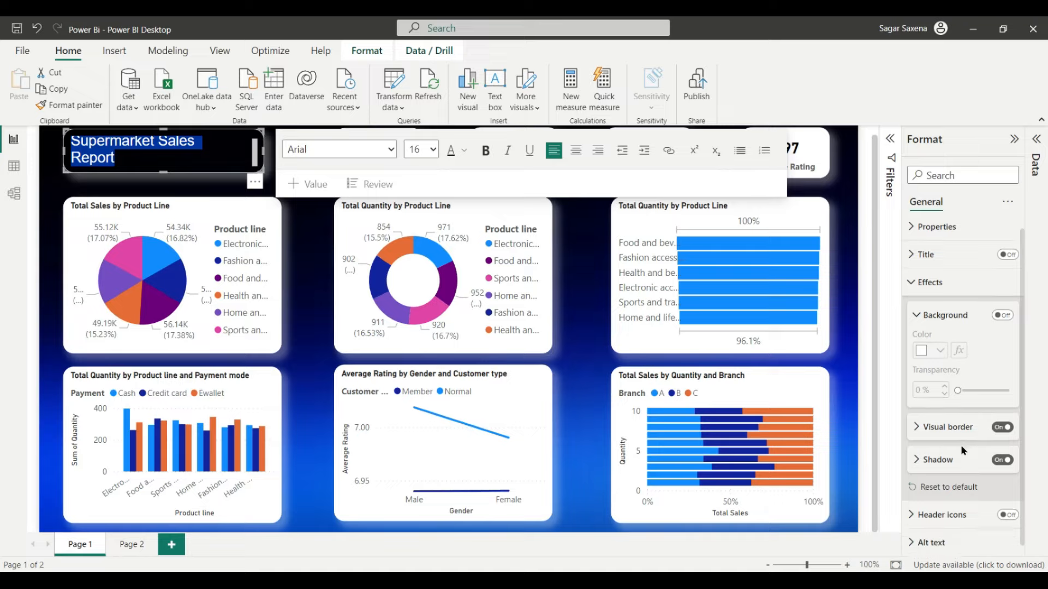
{"action": "left_click", "coordinate": [462, 151]}
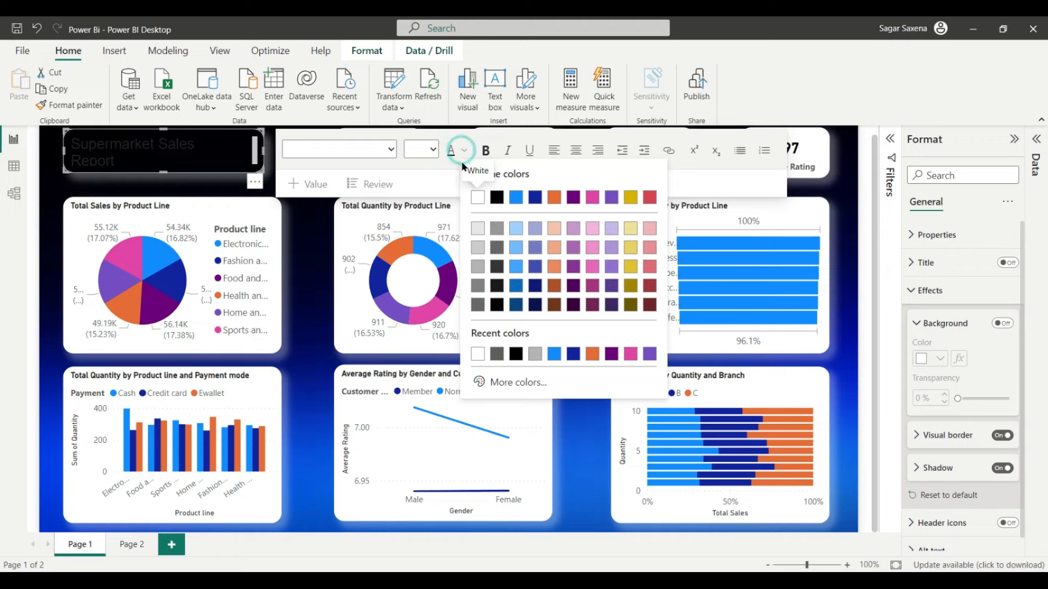
{"action": "left_click", "coordinate": [478, 197]}
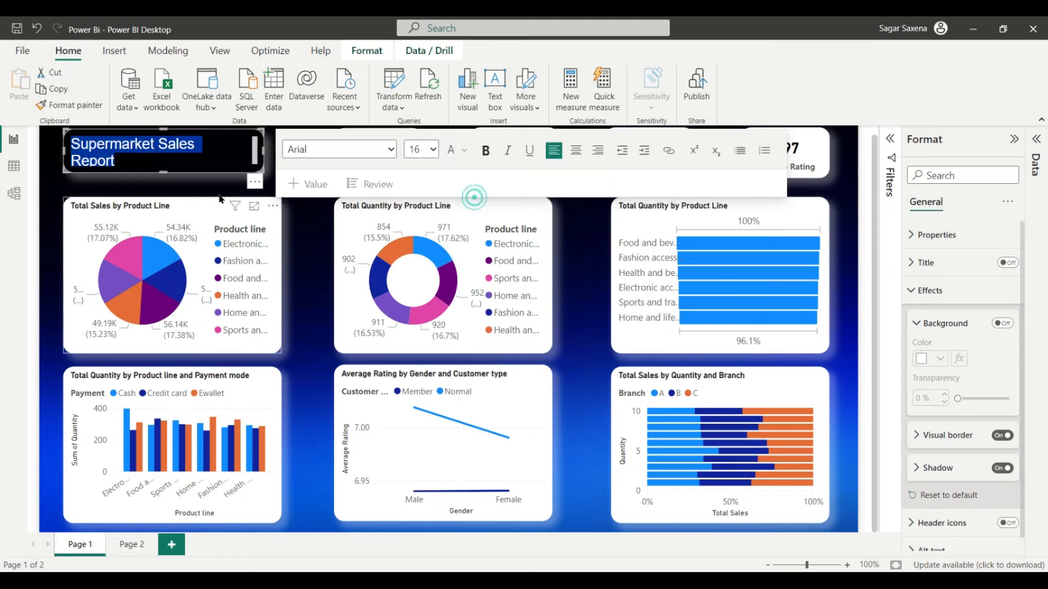
{"action": "left_click", "coordinate": [320, 247]}
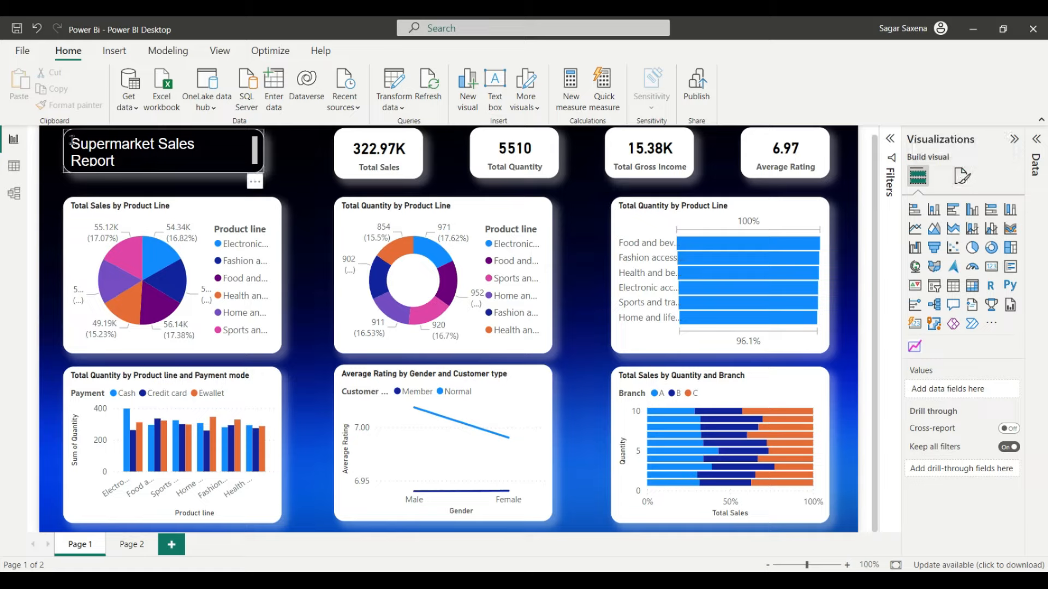
{"action": "left_click_drag", "start_coordinate": [72, 140], "coordinate": [125, 156]}
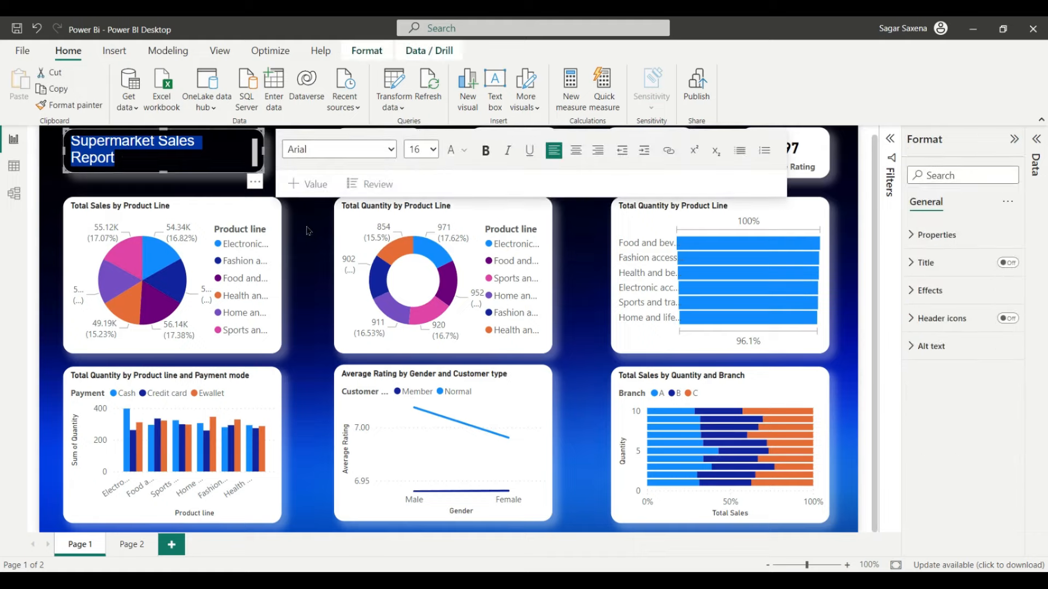
{"action": "left_click", "coordinate": [302, 216]}
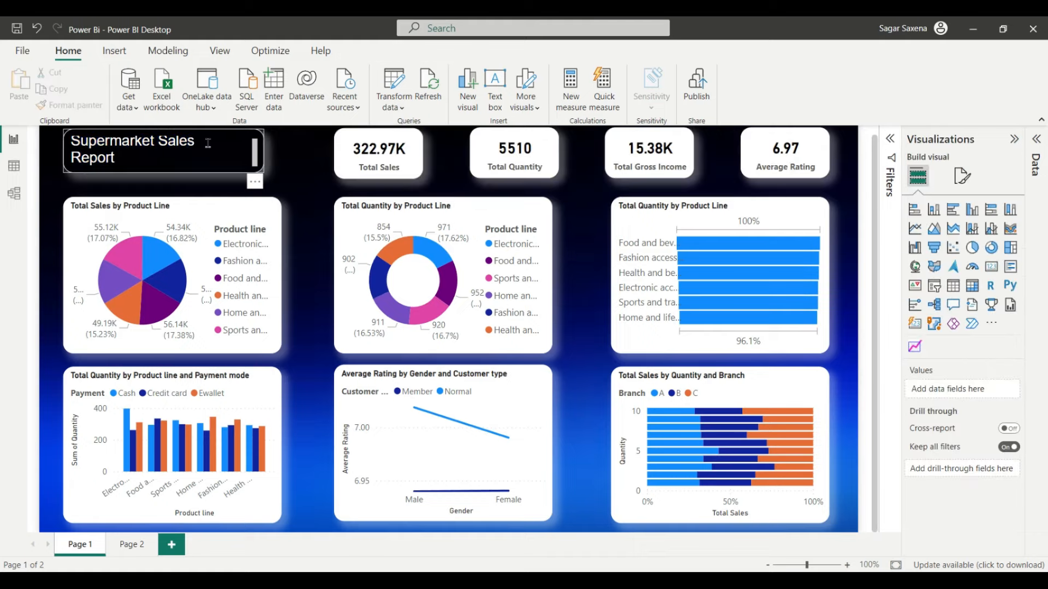
{"action": "left_click_drag", "start_coordinate": [72, 146], "coordinate": [116, 159]}
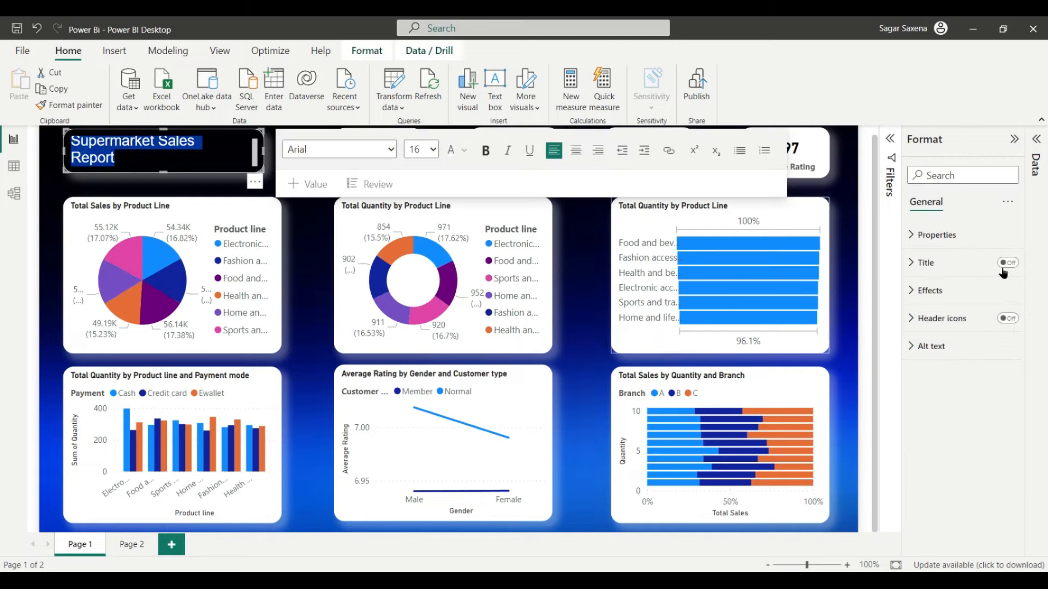
{"action": "left_click", "coordinate": [947, 289]}
{"action": "left_click", "coordinate": [1003, 435]}
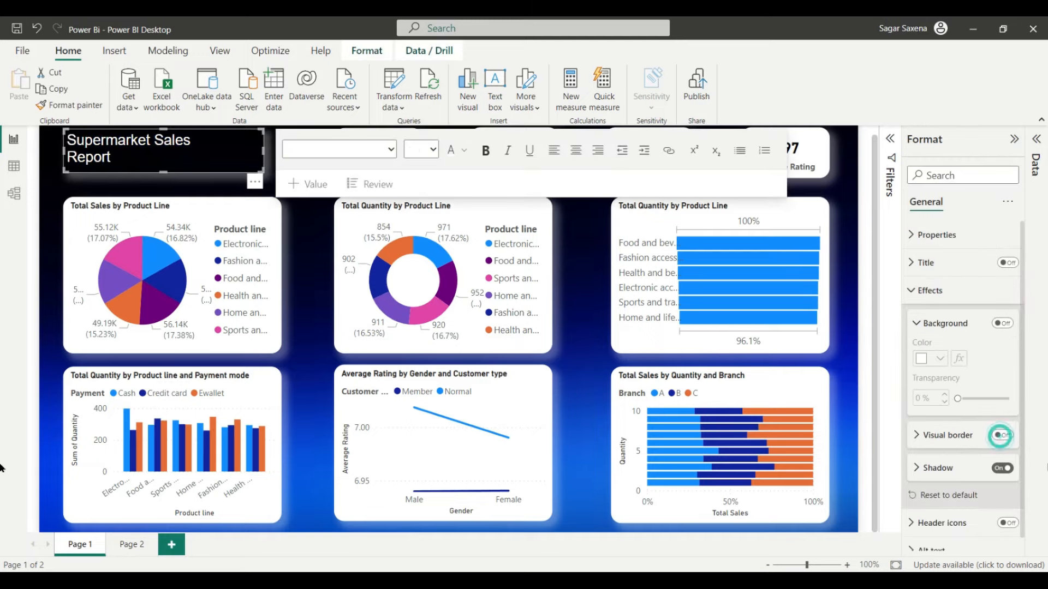
{"action": "left_click", "coordinate": [870, 487]}
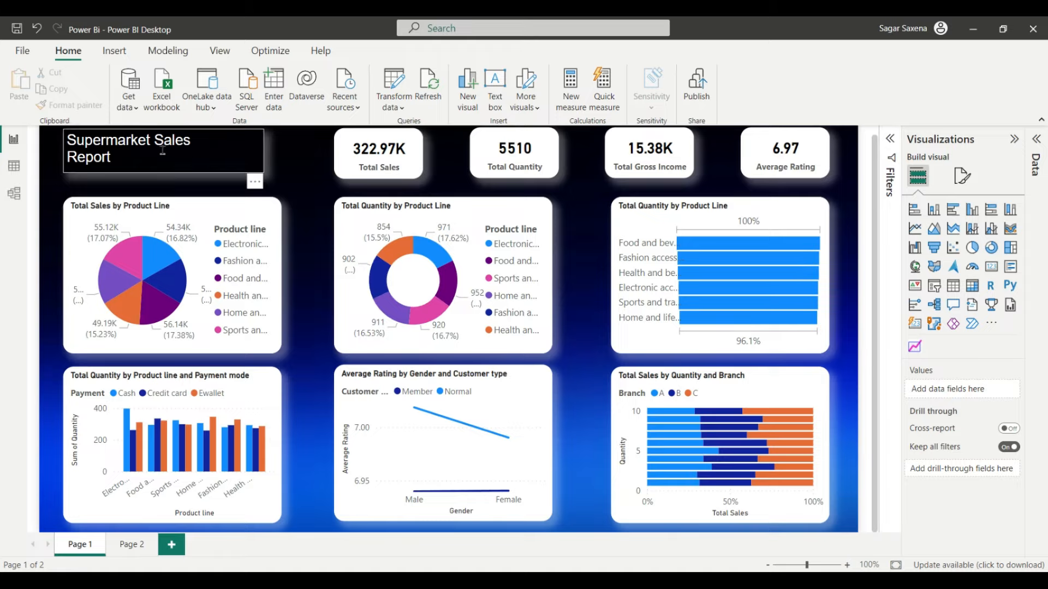
{"action": "left_click", "coordinate": [198, 143]}
{"action": "left_click", "coordinate": [186, 130]}
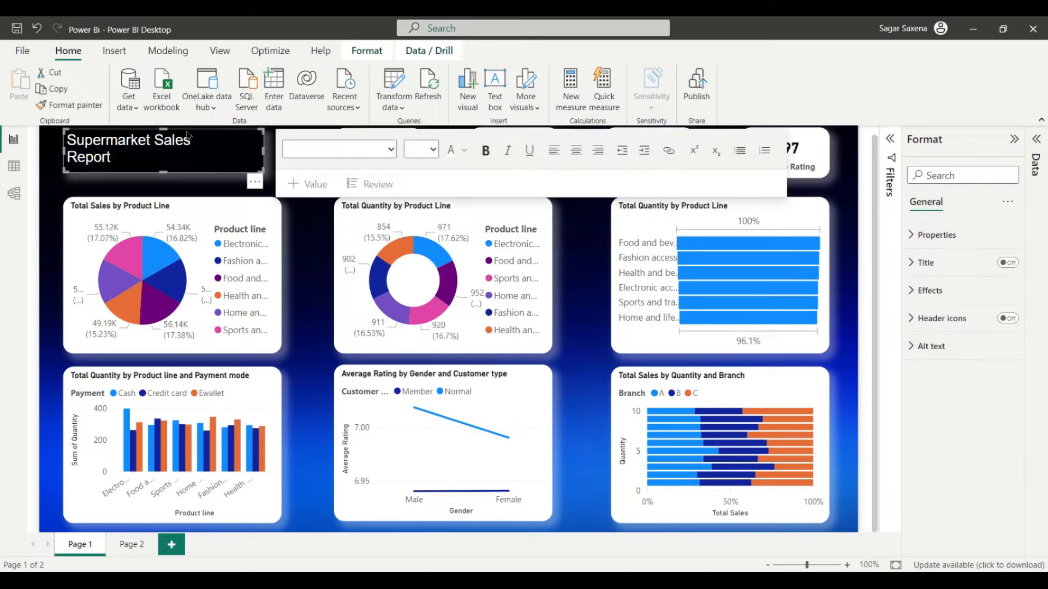
{"action": "left_click_drag", "start_coordinate": [186, 130], "coordinate": [187, 138]}
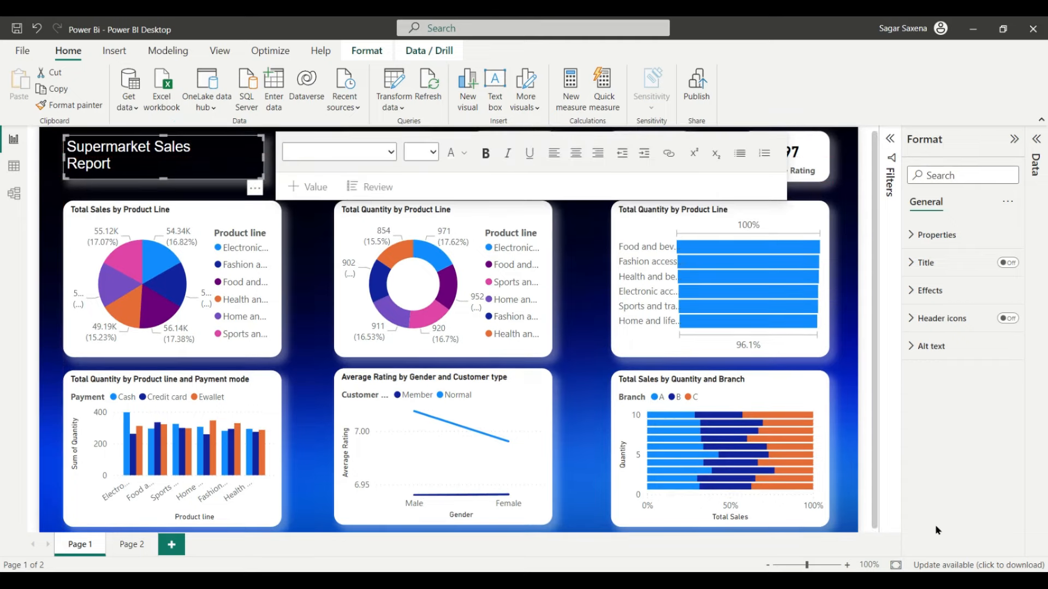
{"action": "left_click", "coordinate": [863, 489]}
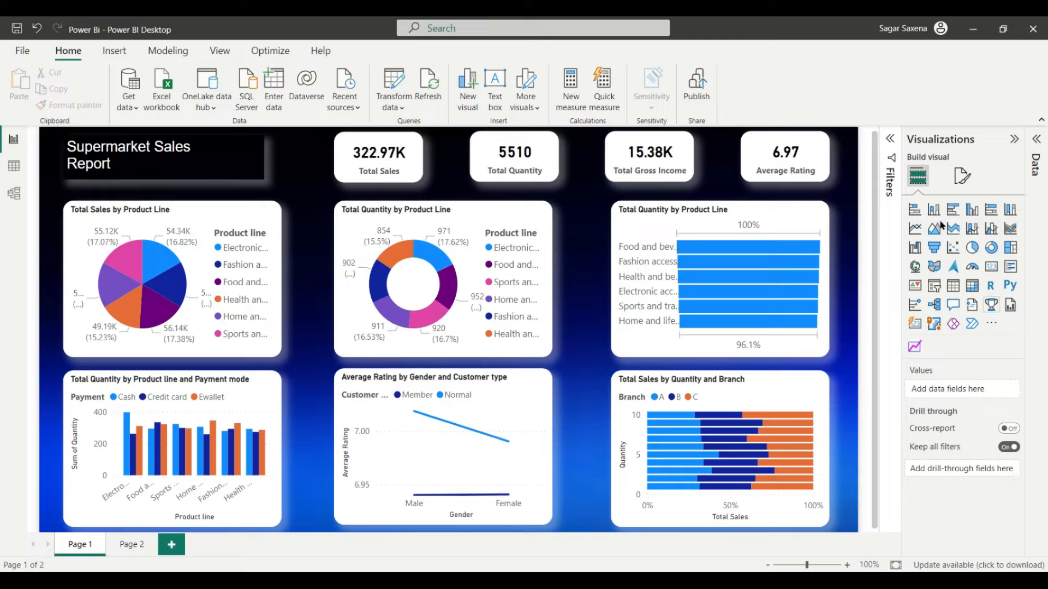
{"action": "left_click", "coordinate": [964, 181]}
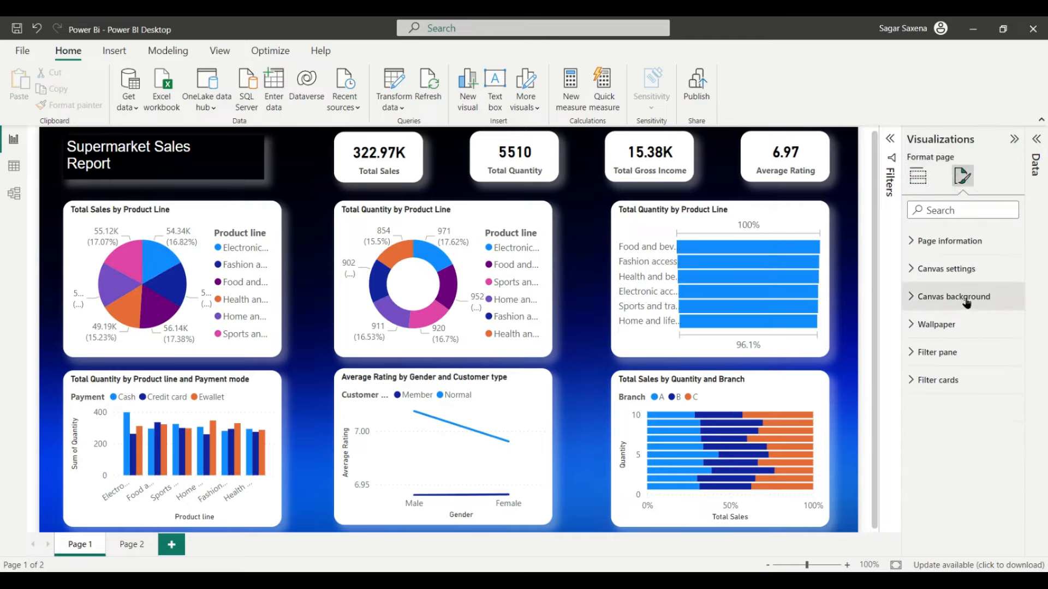
{"action": "left_click", "coordinate": [257, 158]}
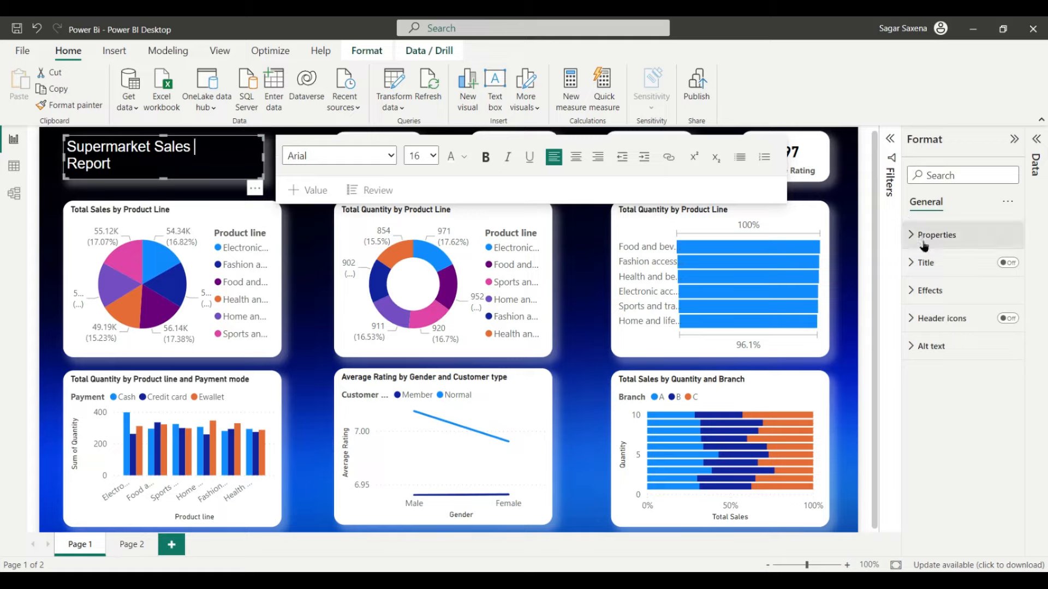
{"action": "left_click", "coordinate": [953, 269]}
{"action": "left_click", "coordinate": [952, 289]}
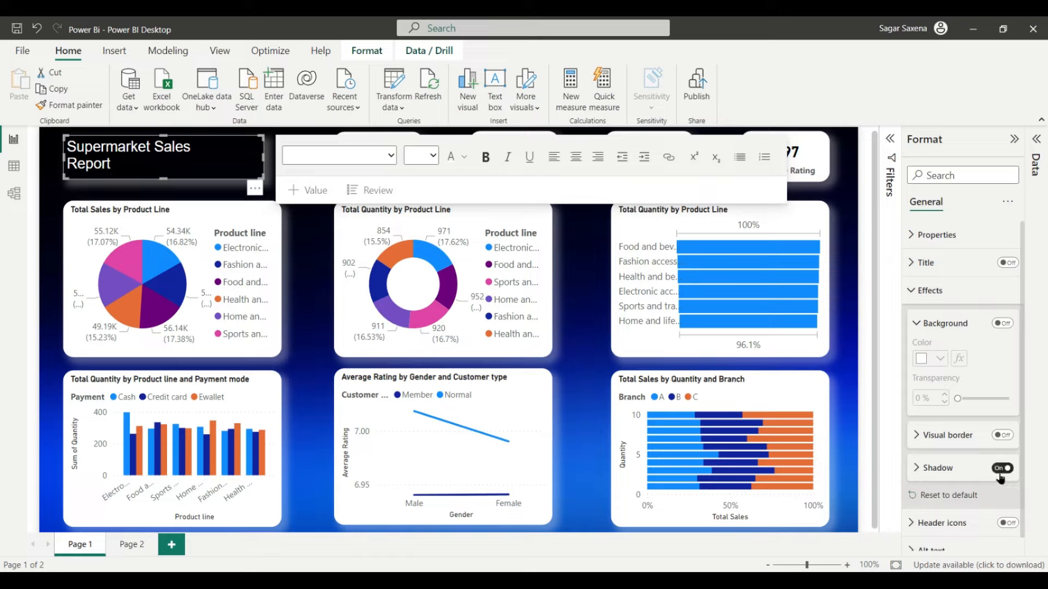
{"action": "scroll", "coordinate": [992, 460], "scroll_direction": "down", "scroll_amount": 1}
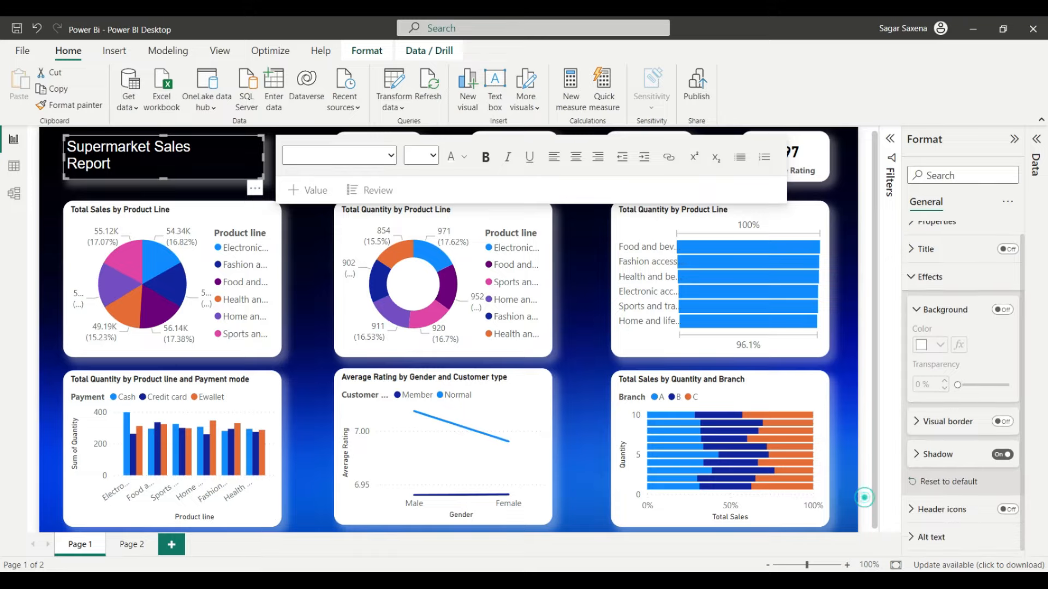
{"action": "left_click", "coordinate": [865, 500]}
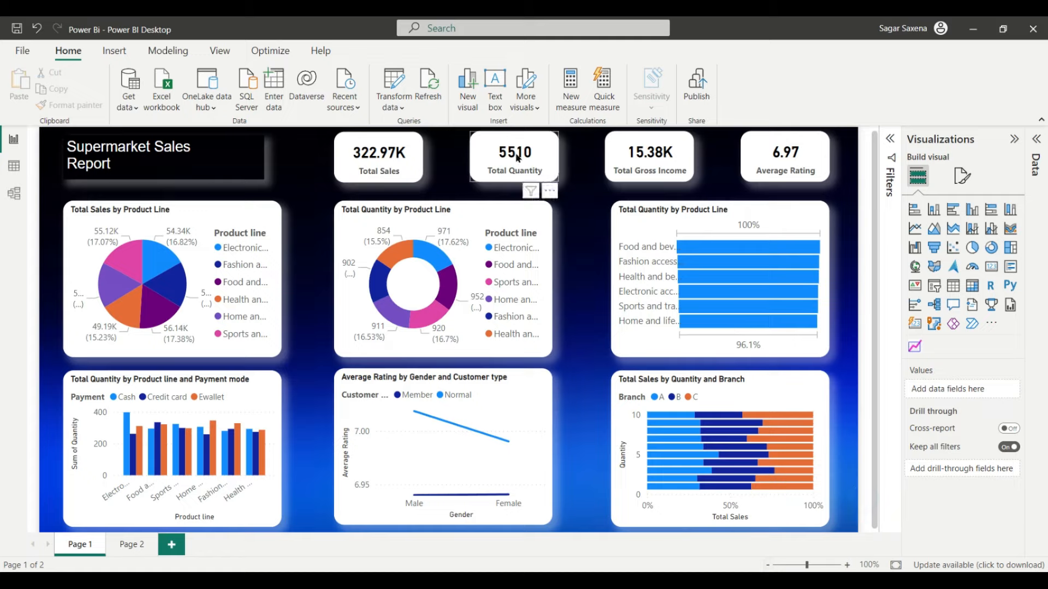
Step: Select the Total Sales, Total Quantity, Total Gross Income and Average Rating cards and set their background to Black
{"action": "left_click", "coordinate": [348, 148]}
{"action": "left_click", "coordinate": [480, 158], "text": "ctrl"}
{"action": "left_click", "coordinate": [625, 150], "text": "ctrl"}
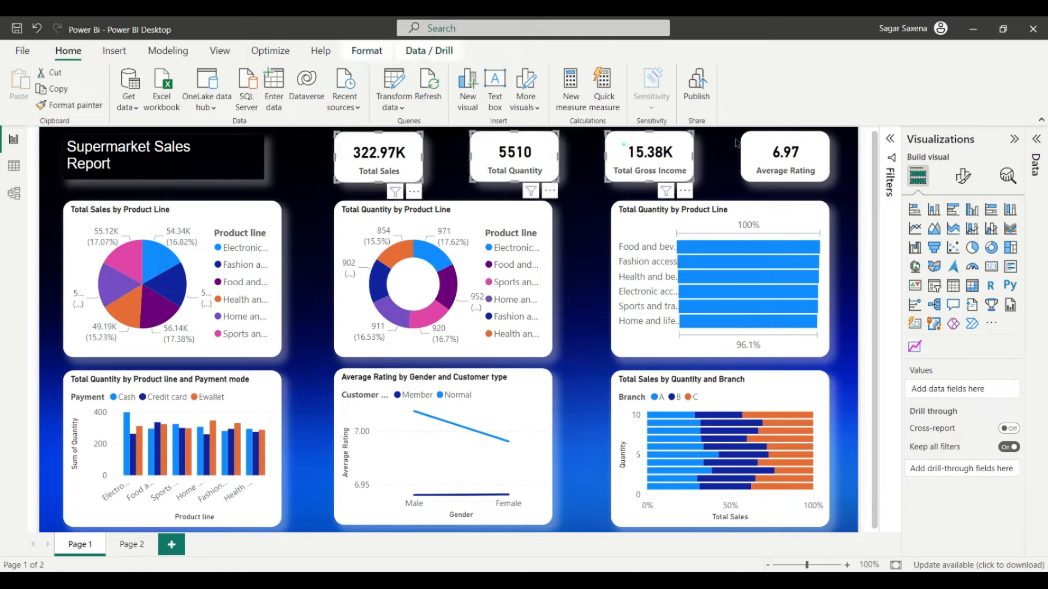
{"action": "left_click", "coordinate": [750, 143], "text": "ctrl"}
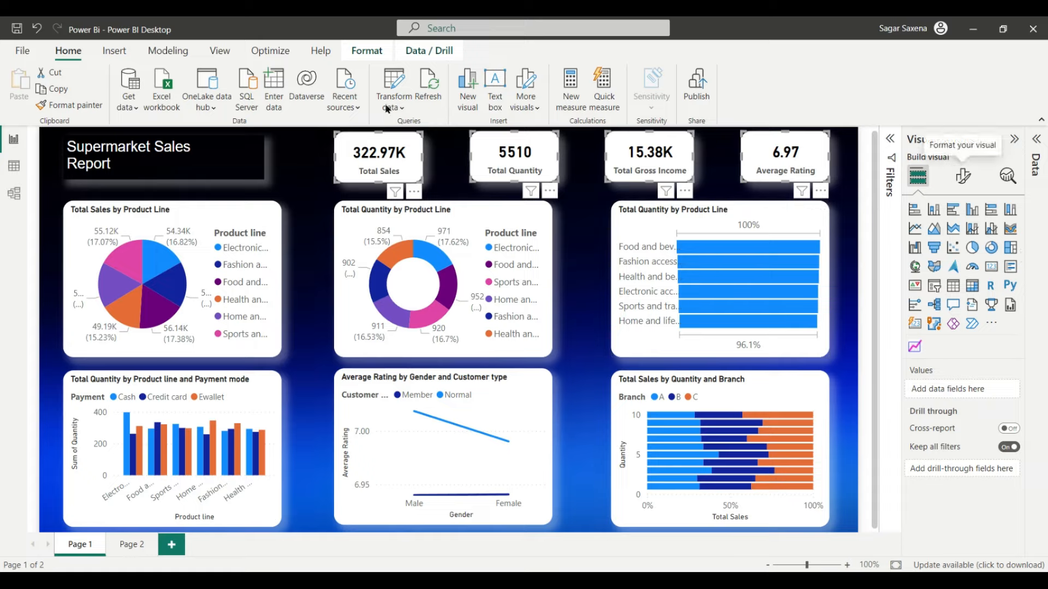
{"action": "left_click", "coordinate": [969, 182]}
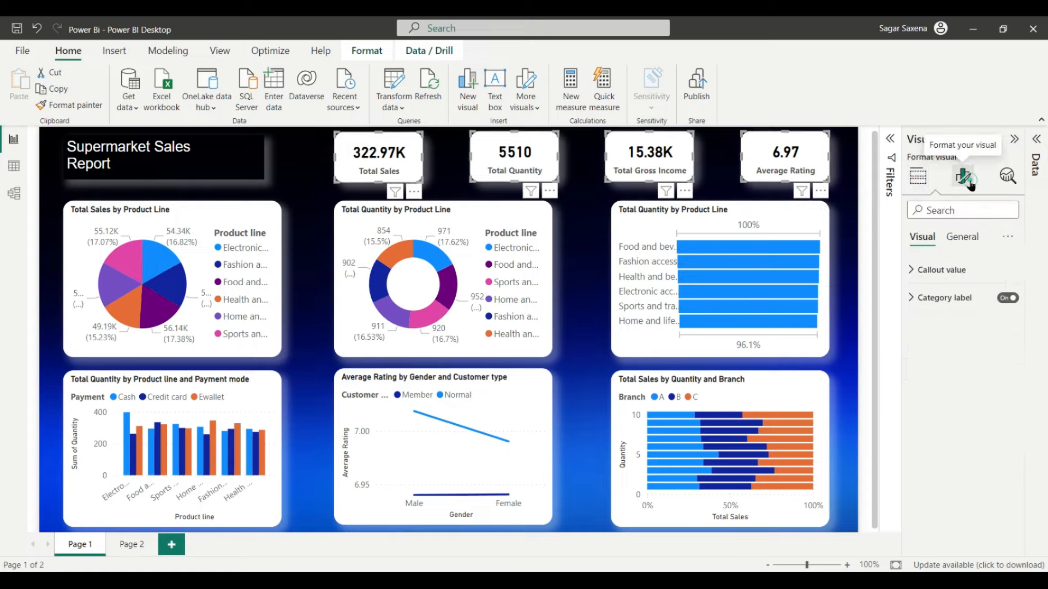
{"action": "left_click", "coordinate": [969, 240]}
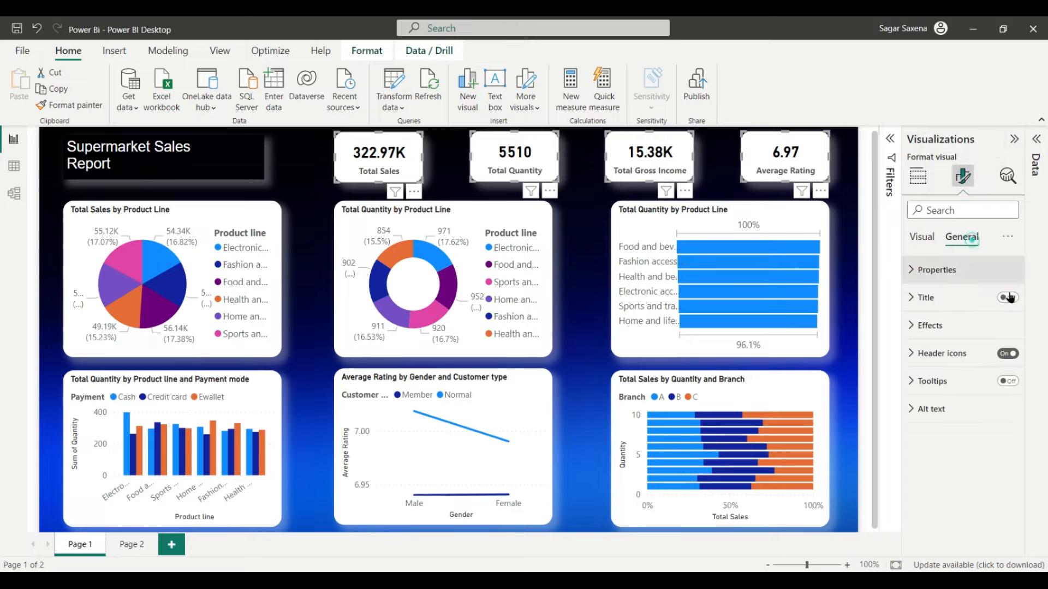
{"action": "left_click", "coordinate": [962, 325]}
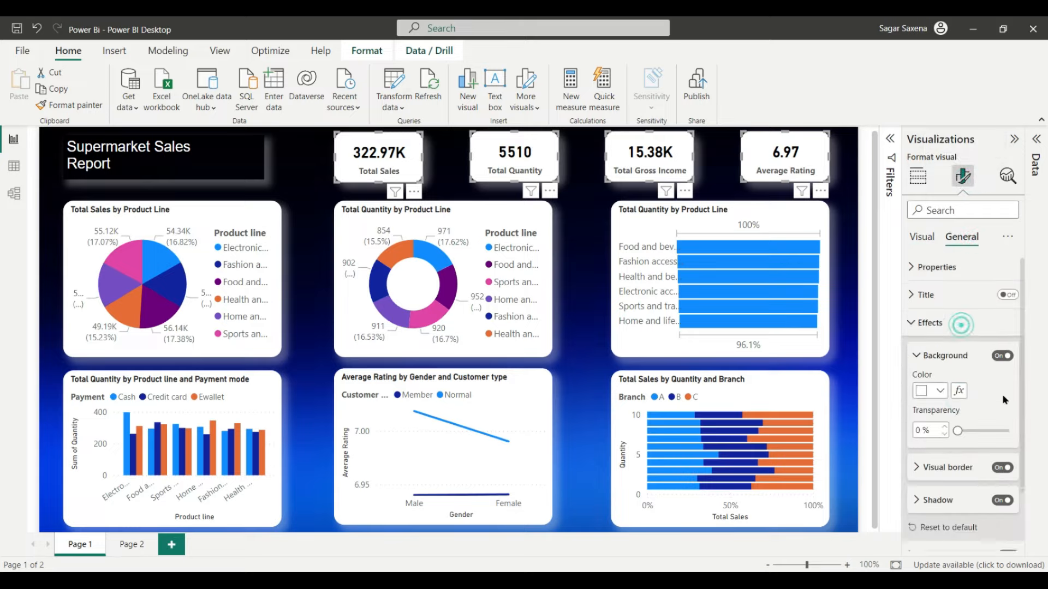
{"action": "scroll", "coordinate": [944, 333], "scroll_direction": "down", "scroll_amount": 2}
{"action": "left_click", "coordinate": [947, 321]}
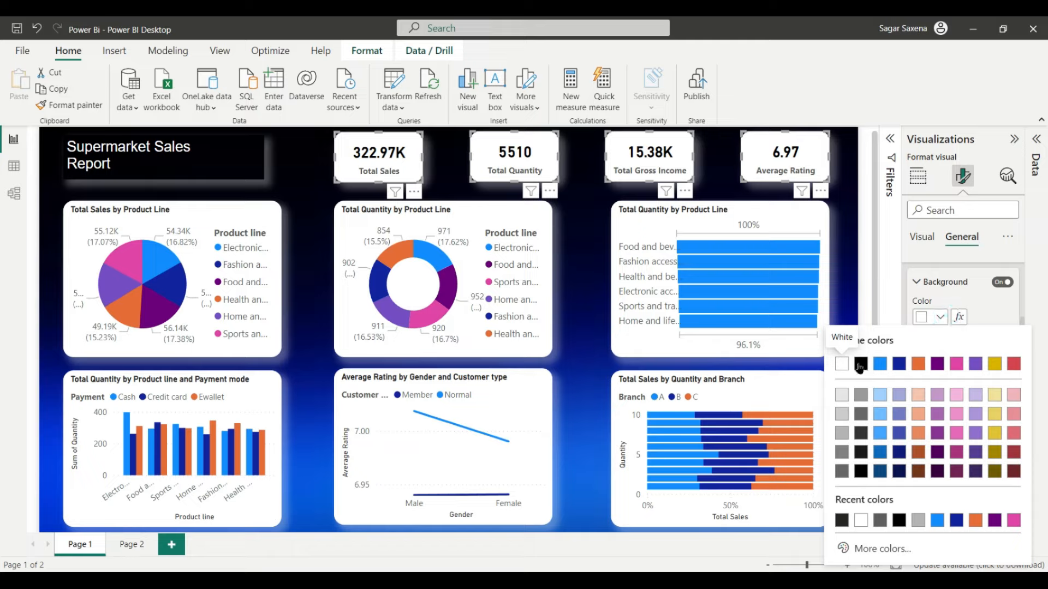
{"action": "left_click", "coordinate": [857, 362]}
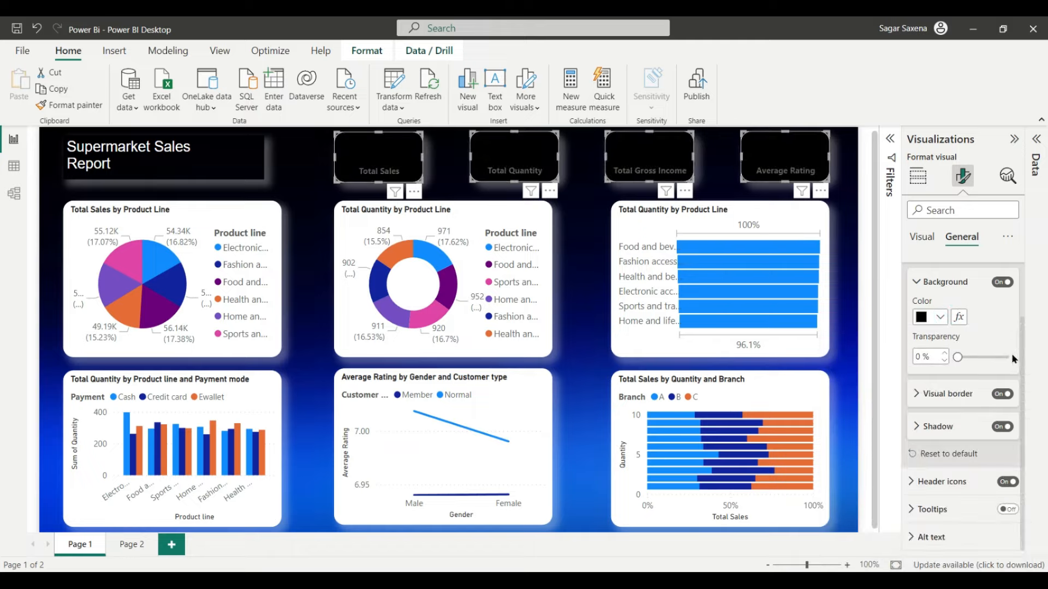
Step: Set the KPI cards' callout value colour to white
{"action": "left_click", "coordinate": [931, 241]}
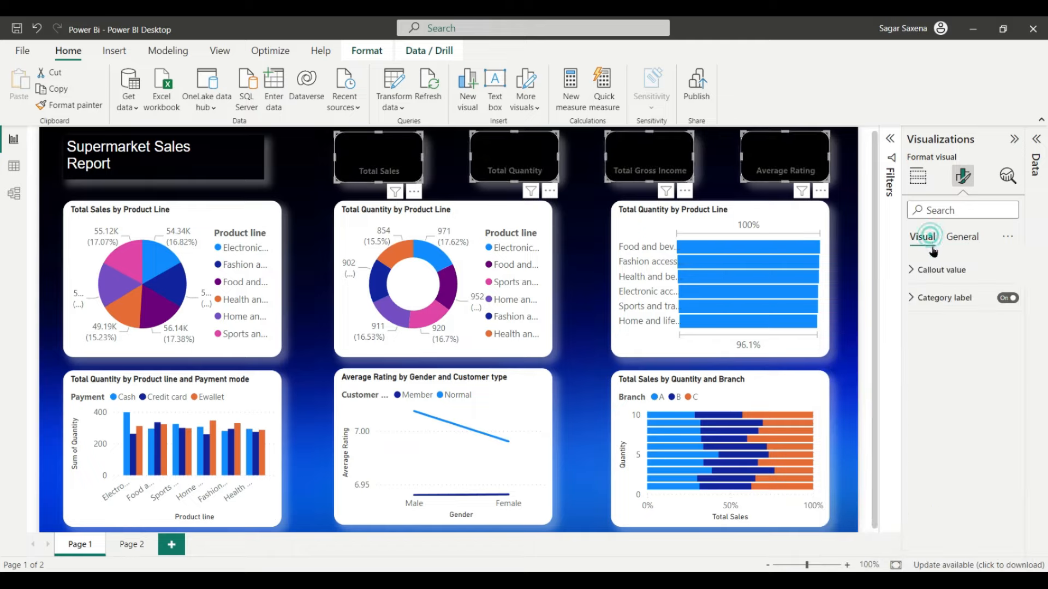
{"action": "left_click", "coordinate": [934, 269]}
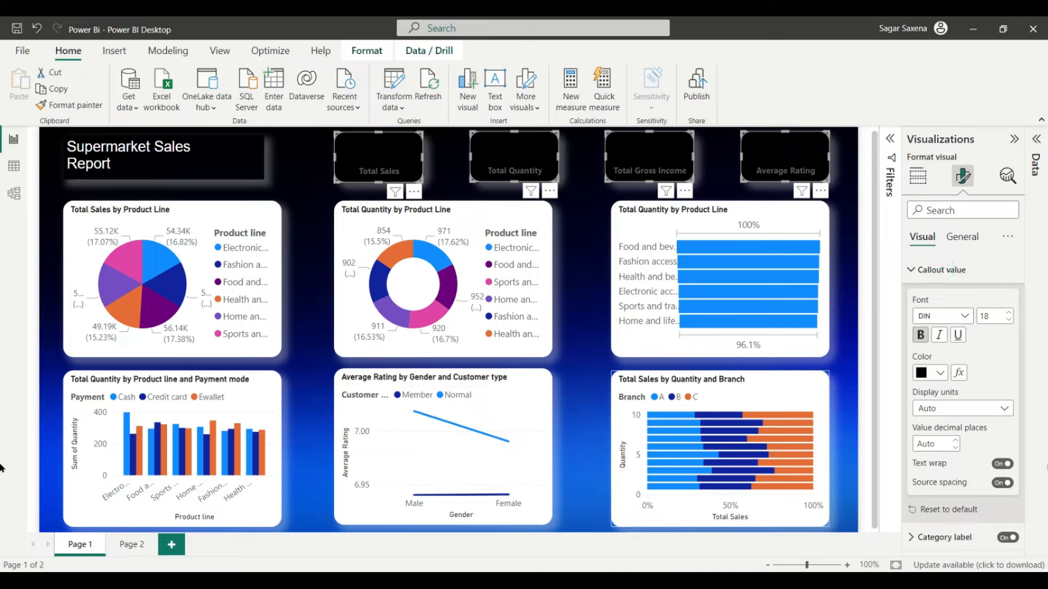
{"action": "left_click", "coordinate": [943, 374]}
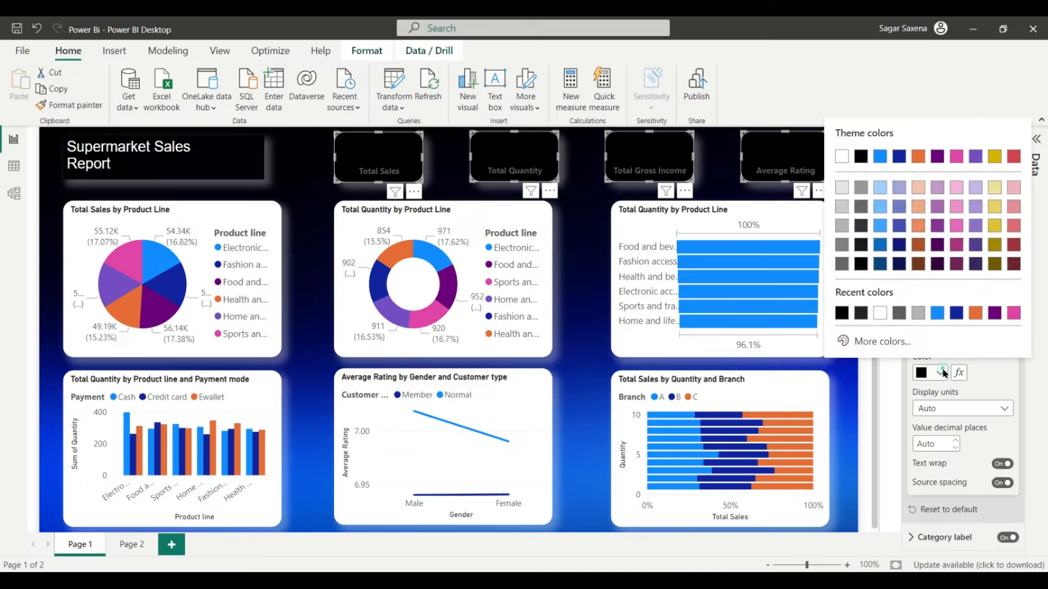
{"action": "left_click", "coordinate": [882, 310]}
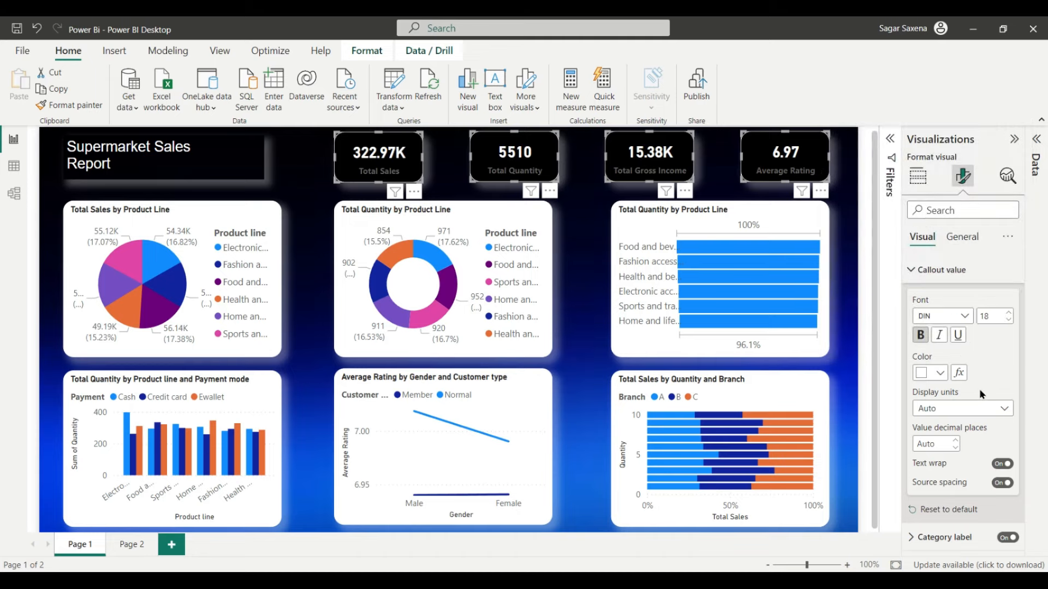
Step: Make the KPI cards' category labels white and not bold
{"action": "left_click", "coordinate": [953, 537]}
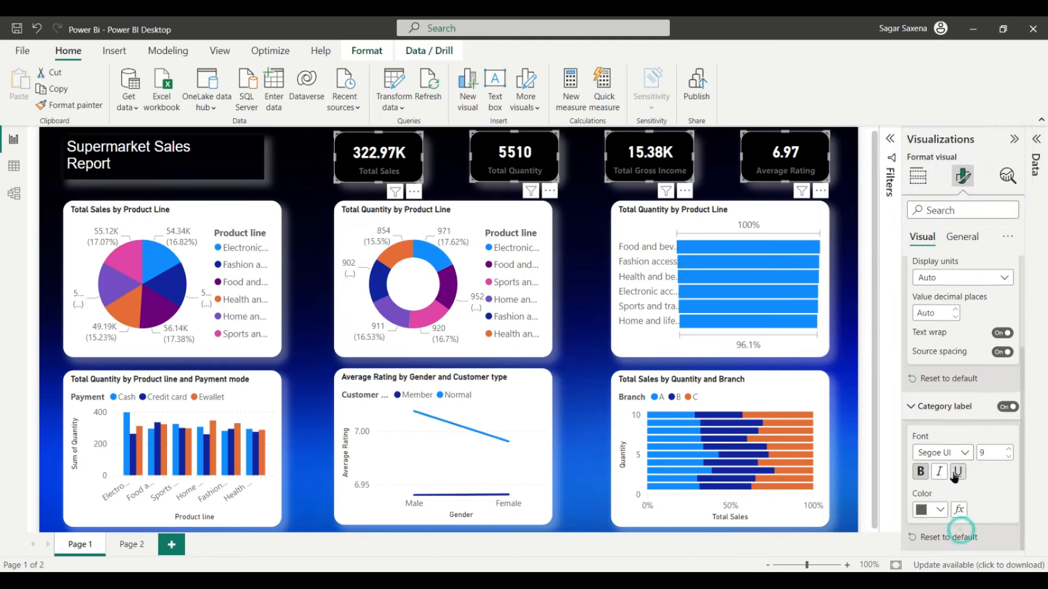
{"action": "left_click", "coordinate": [939, 509]}
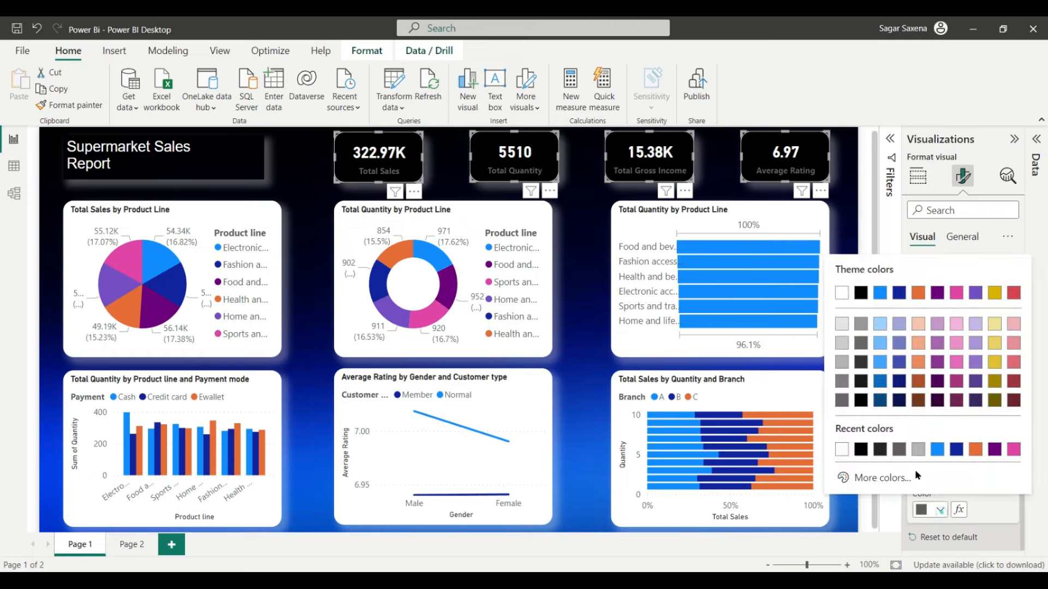
{"action": "left_click", "coordinate": [841, 450]}
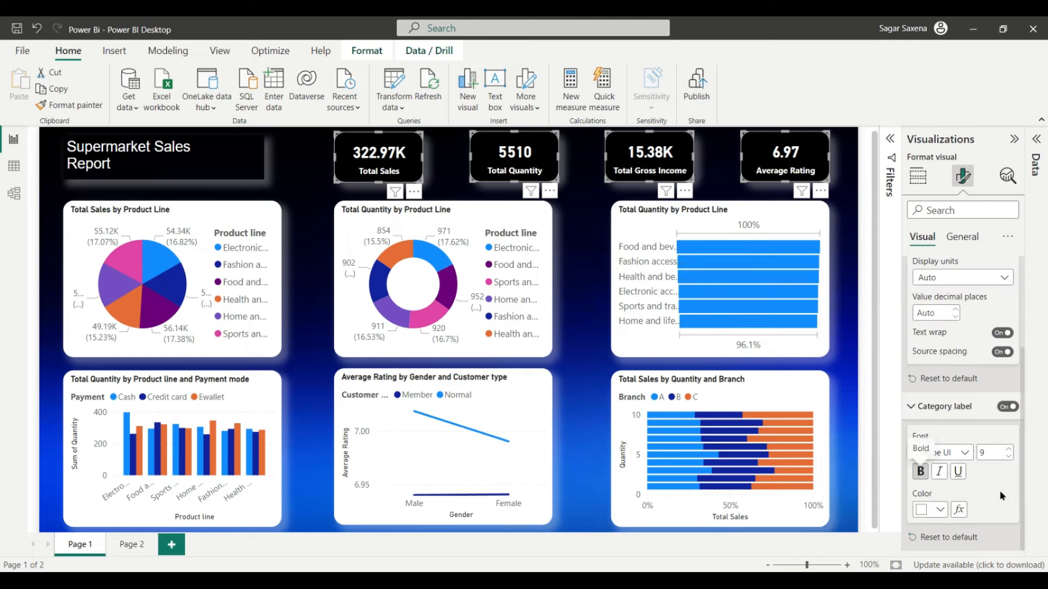
{"action": "left_click", "coordinate": [920, 472]}
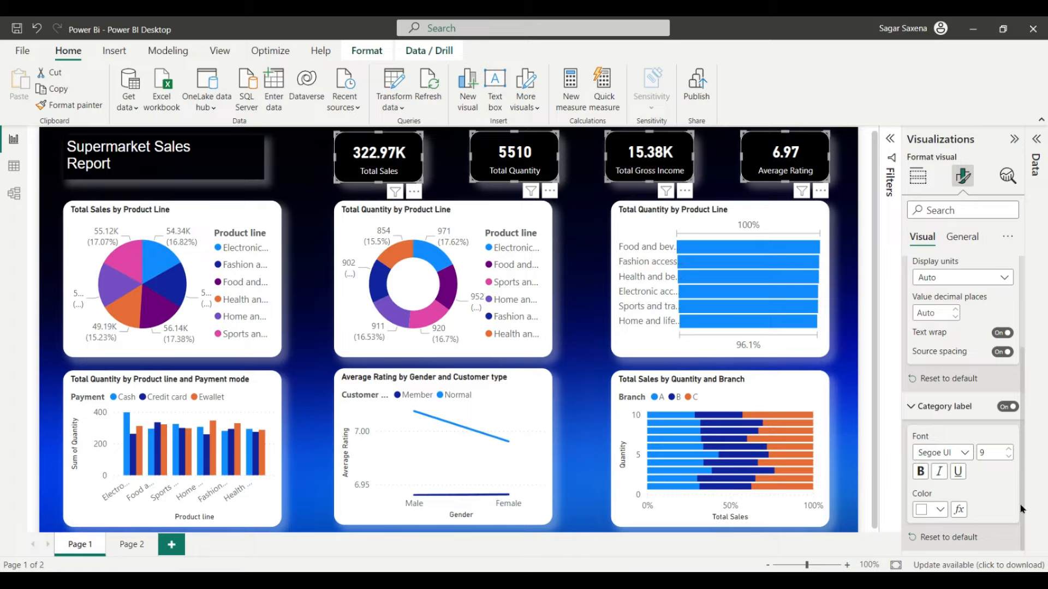
Step: Turn off the visual border on the KPI cards, then deselect them
{"action": "scroll", "coordinate": [1002, 486], "scroll_direction": "up", "scroll_amount": 3}
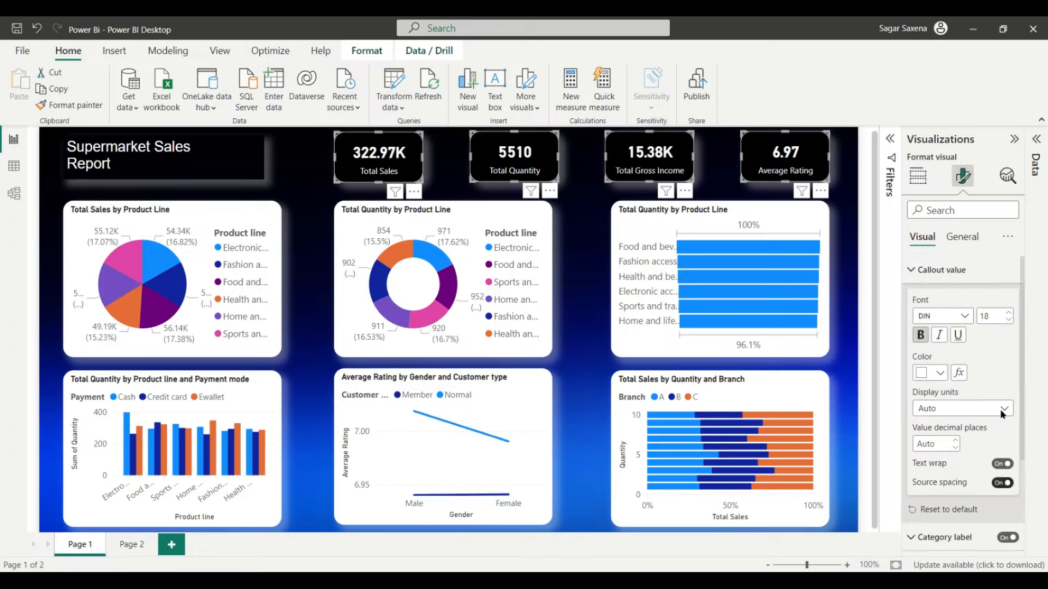
{"action": "left_click", "coordinate": [962, 237]}
{"action": "scroll", "coordinate": [971, 347], "scroll_direction": "down", "scroll_amount": 1}
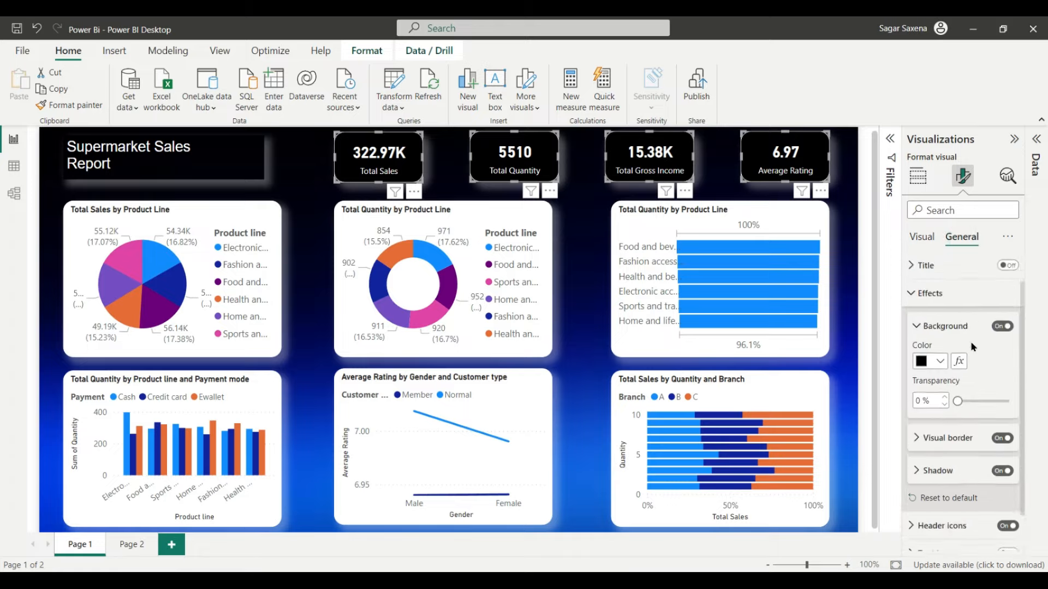
{"action": "scroll", "coordinate": [974, 347], "scroll_direction": "down", "scroll_amount": 1}
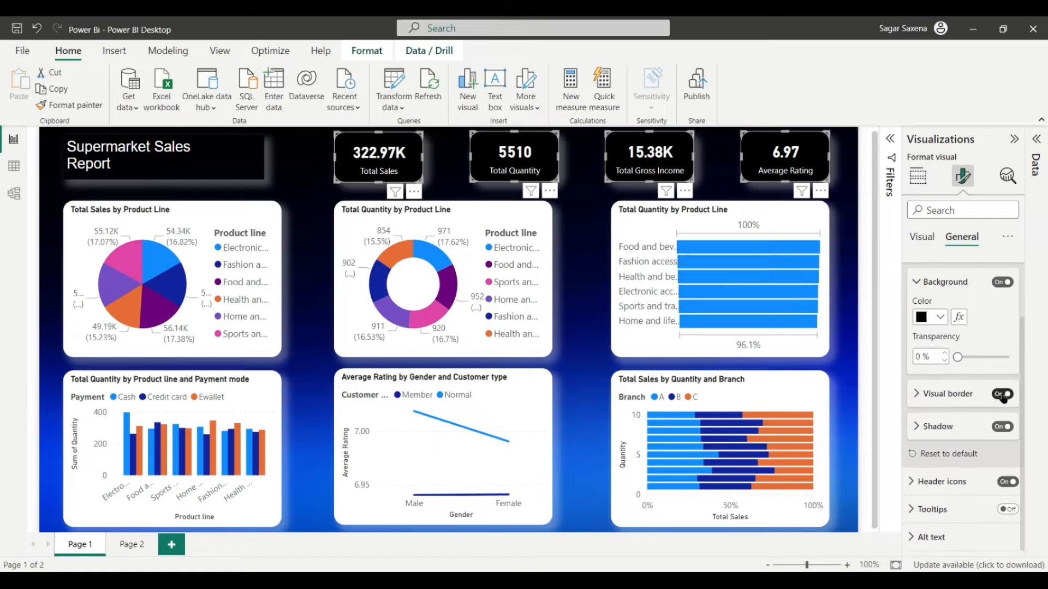
{"action": "left_click", "coordinate": [1003, 394]}
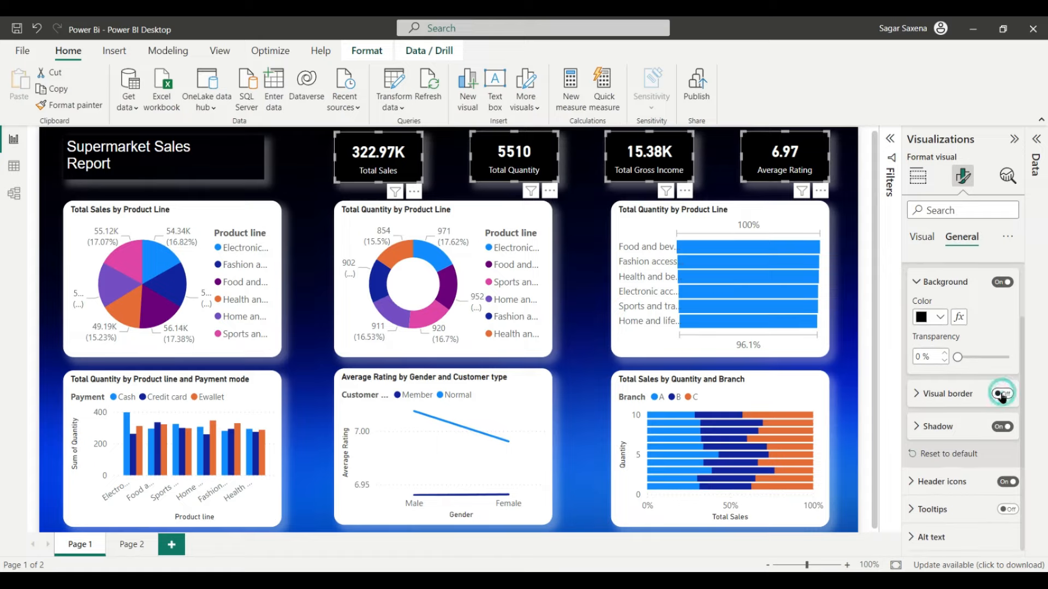
{"action": "left_click", "coordinate": [866, 389]}
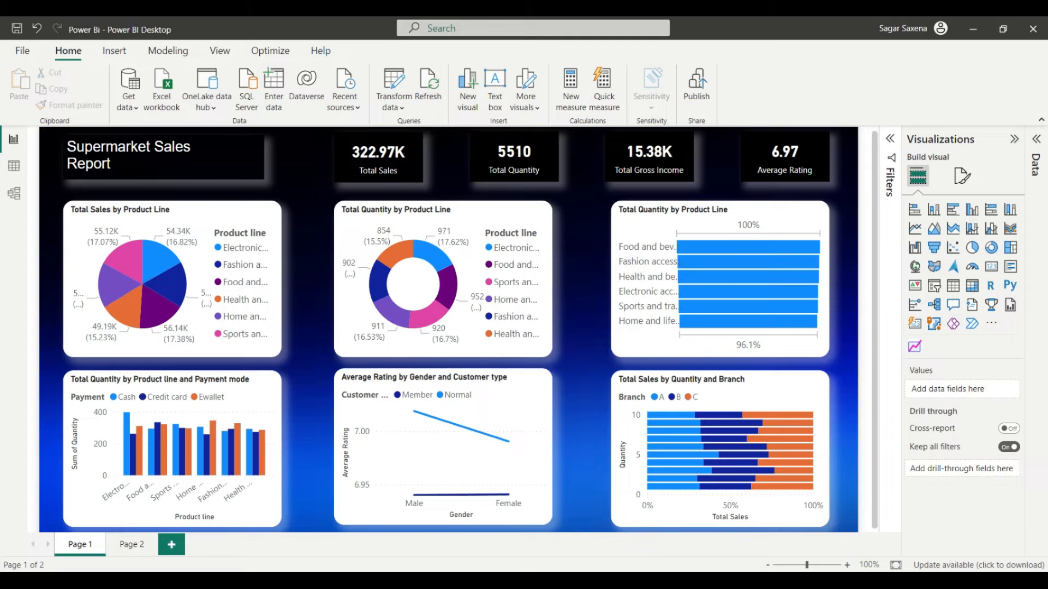
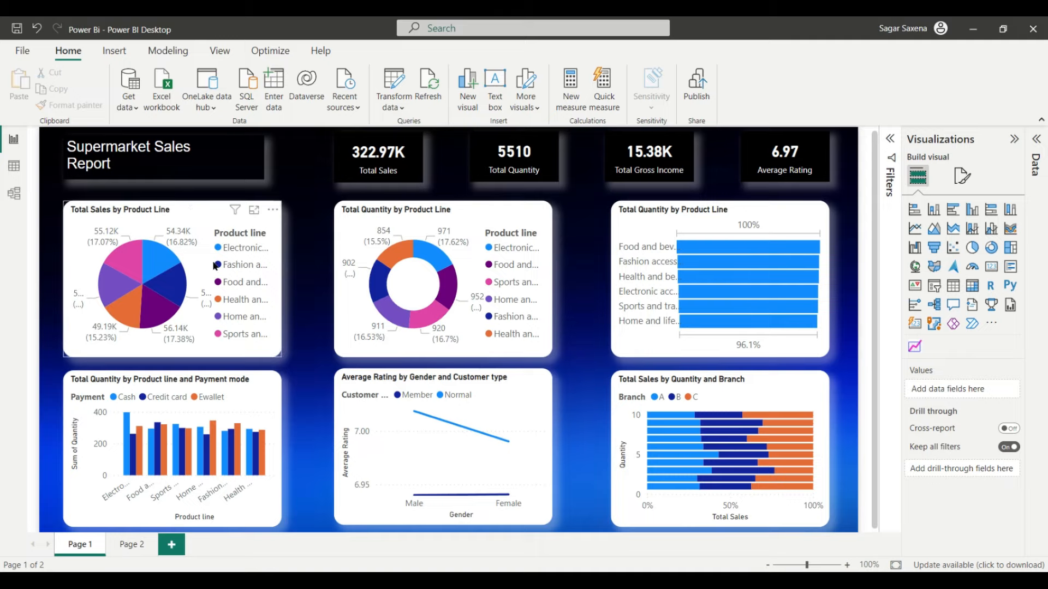
Step: Give the Total Sales by Product Line pie chart a black background and turn its visual border off
{"action": "left_click", "coordinate": [191, 212]}
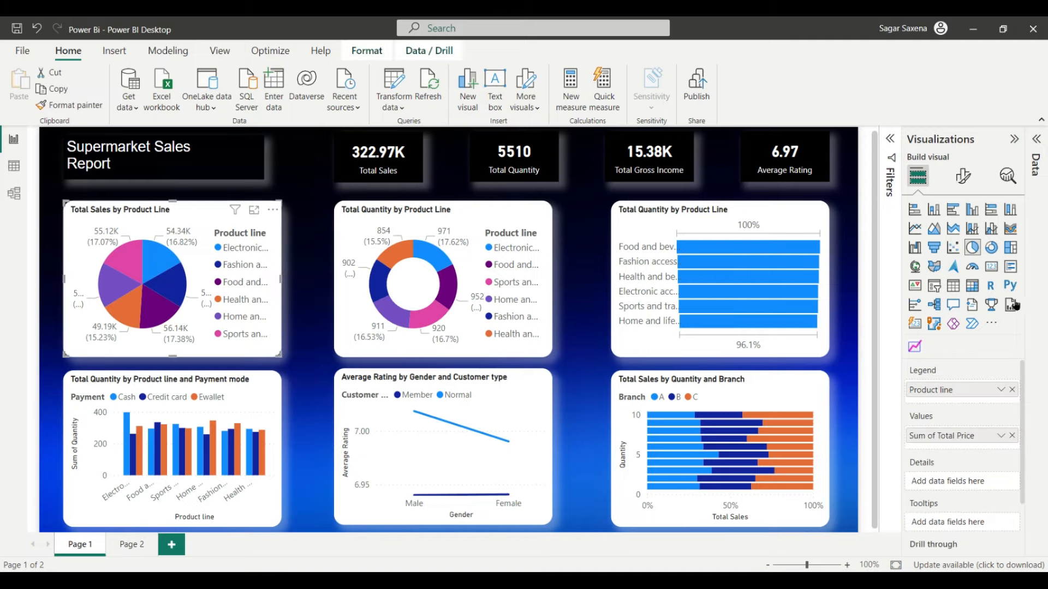
{"action": "left_click", "coordinate": [963, 176]}
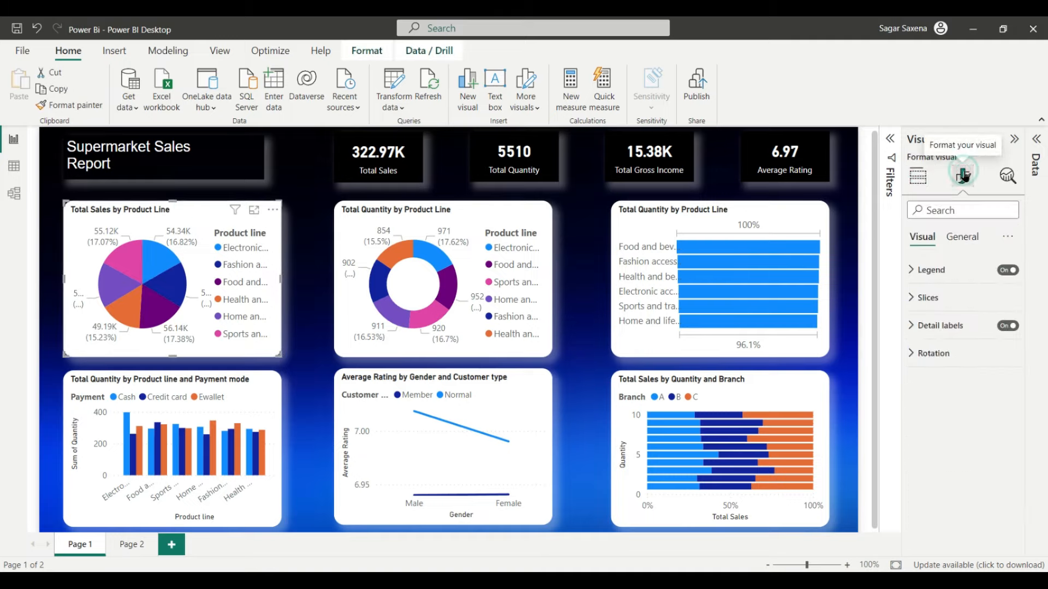
{"action": "left_click", "coordinate": [964, 240]}
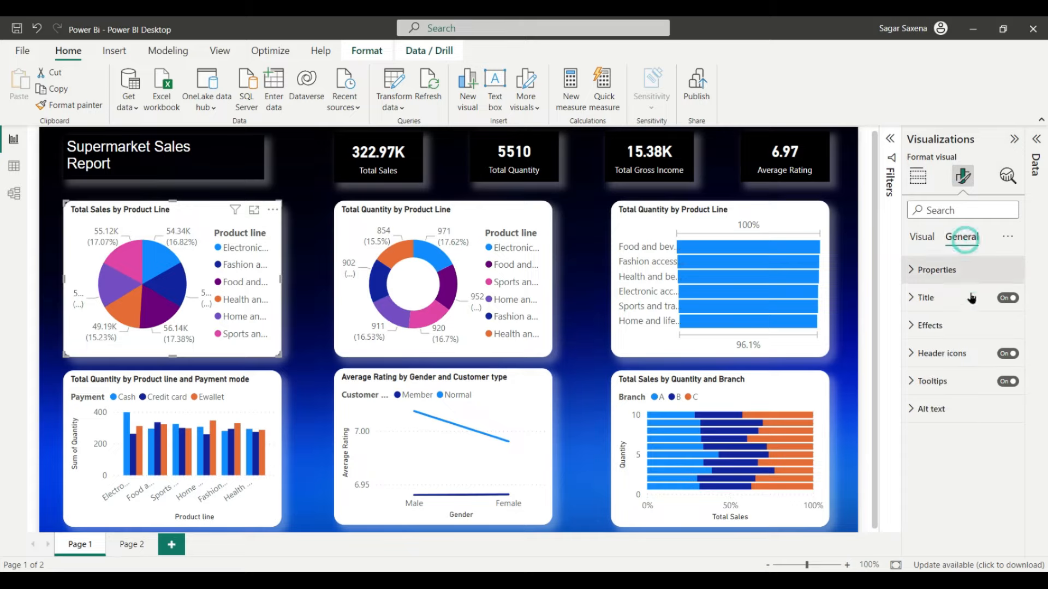
{"action": "left_click", "coordinate": [953, 326]}
{"action": "scroll", "coordinate": [977, 393], "scroll_direction": "down", "scroll_amount": 2}
{"action": "left_click", "coordinate": [940, 319]}
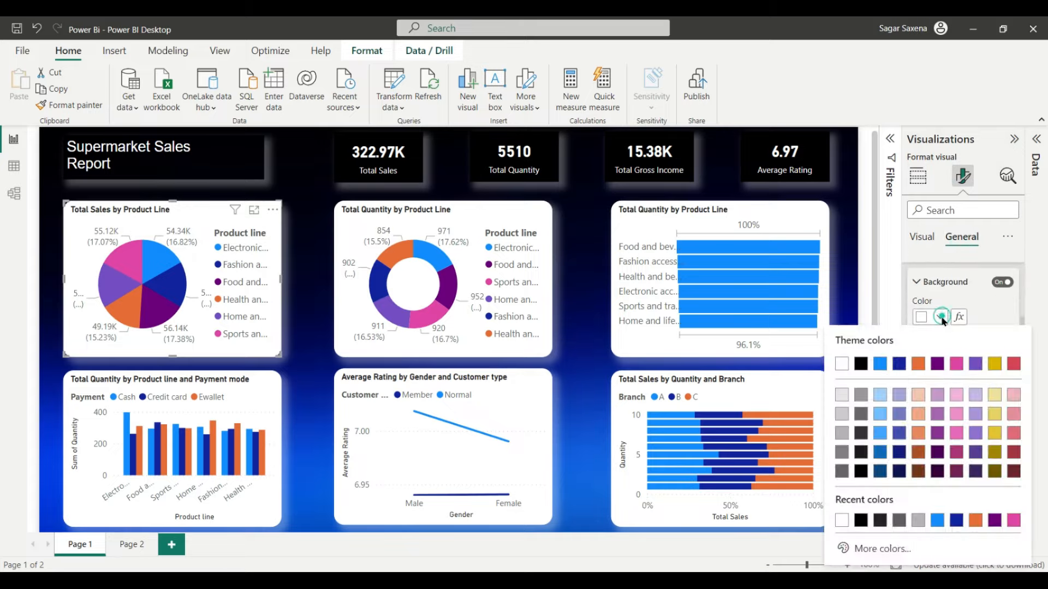
{"action": "left_click", "coordinate": [862, 365]}
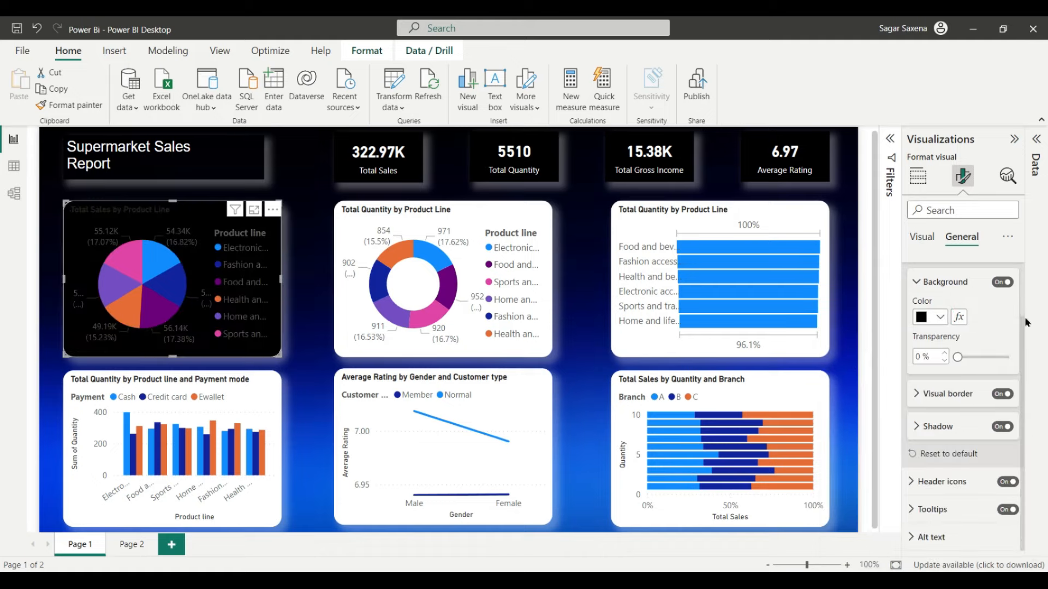
{"action": "left_click", "coordinate": [1001, 396]}
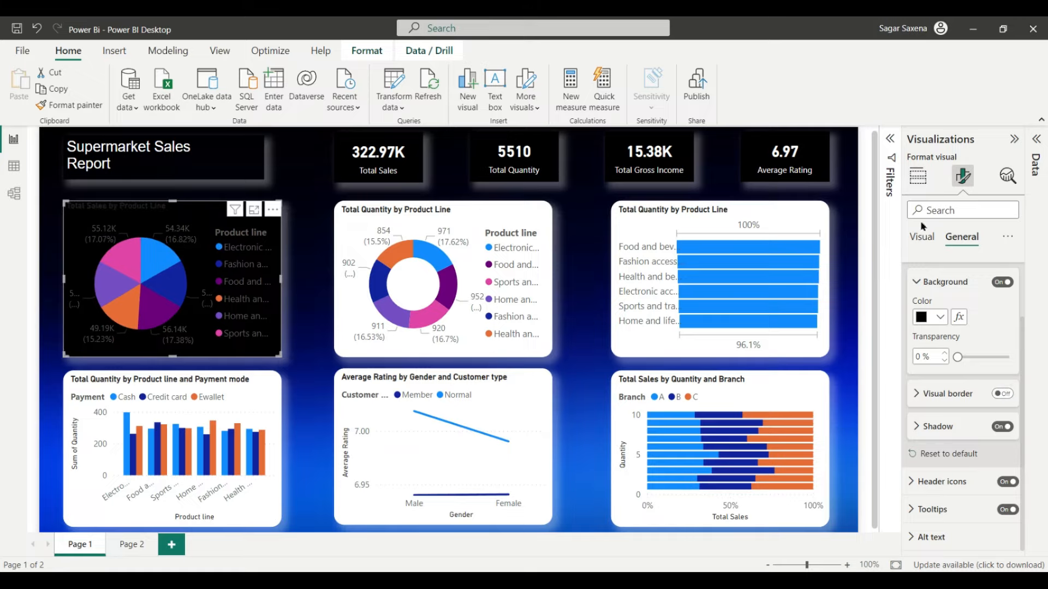
{"action": "left_click", "coordinate": [923, 245]}
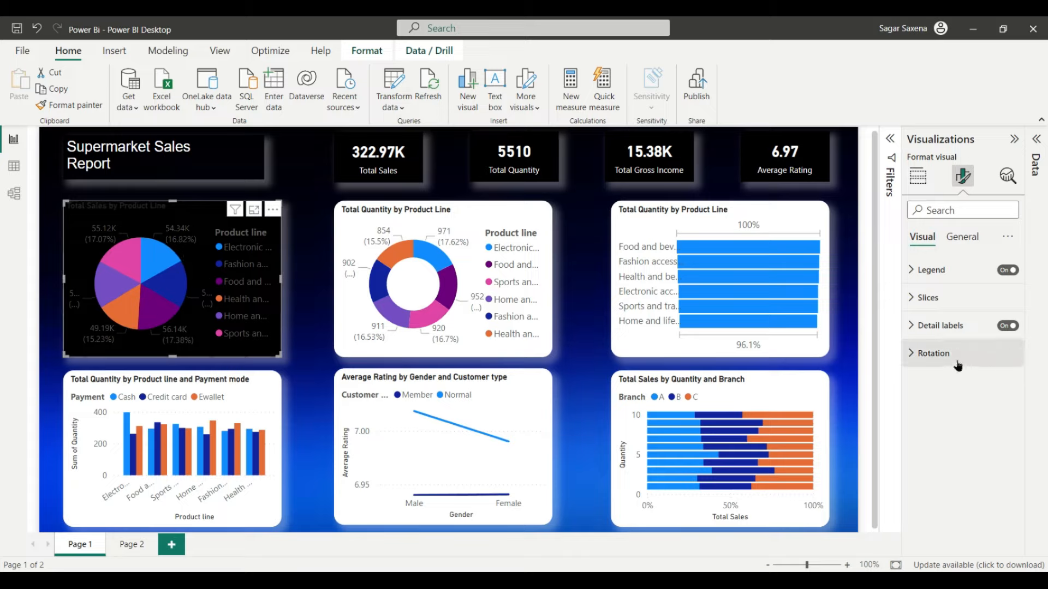
Step: Make the pie chart's legend text size 8, white and bold
{"action": "left_click", "coordinate": [941, 270]}
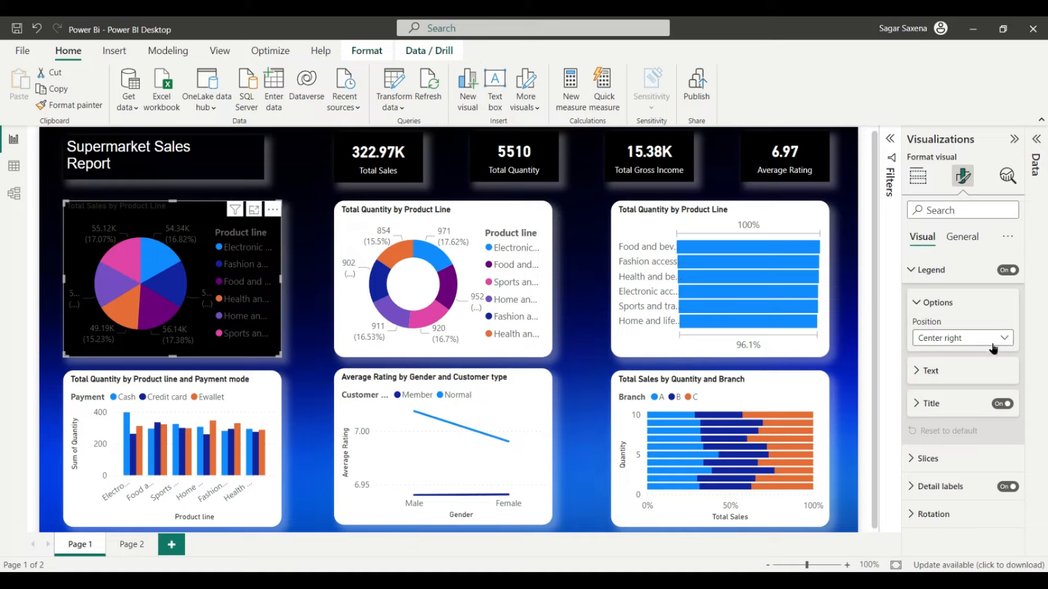
{"action": "left_click", "coordinate": [934, 371]}
{"action": "scroll", "coordinate": [971, 393], "scroll_direction": "down", "scroll_amount": 2}
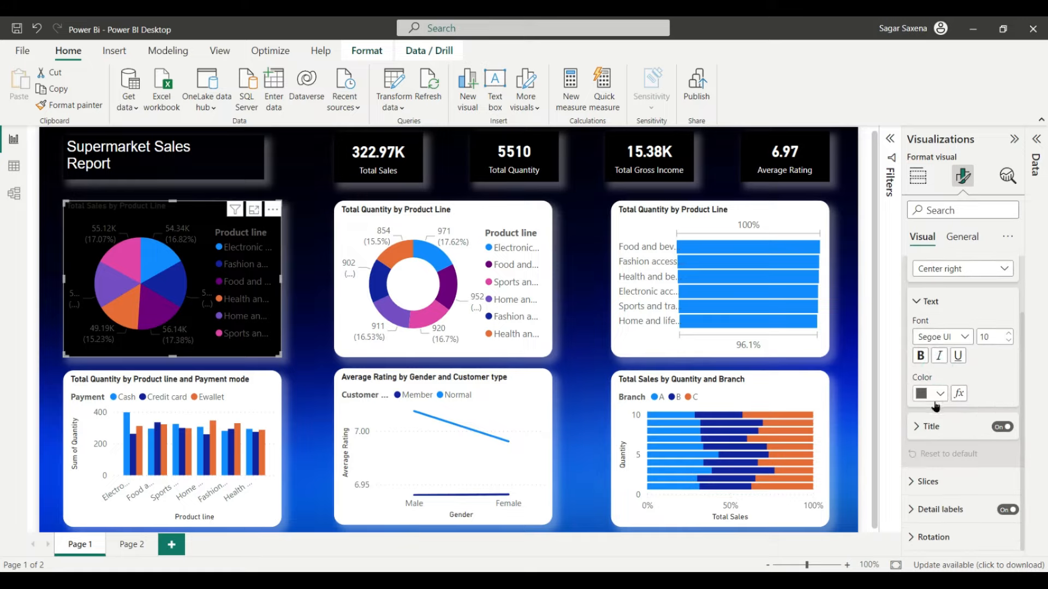
{"action": "left_click", "coordinate": [1009, 340]}
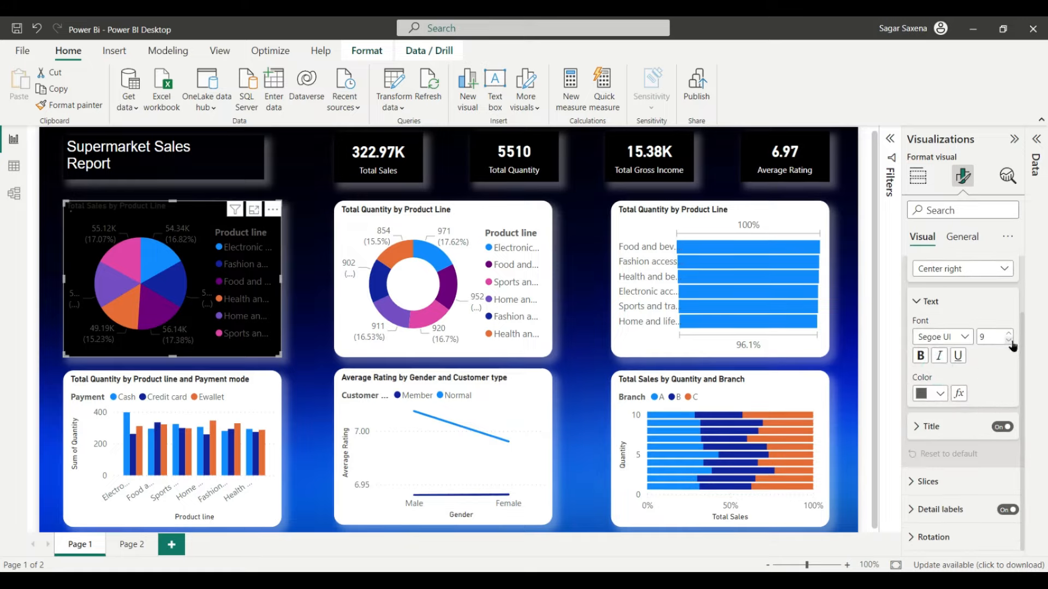
{"action": "left_click", "coordinate": [940, 394]}
{"action": "left_click", "coordinate": [860, 334]}
{"action": "left_click", "coordinate": [920, 355]}
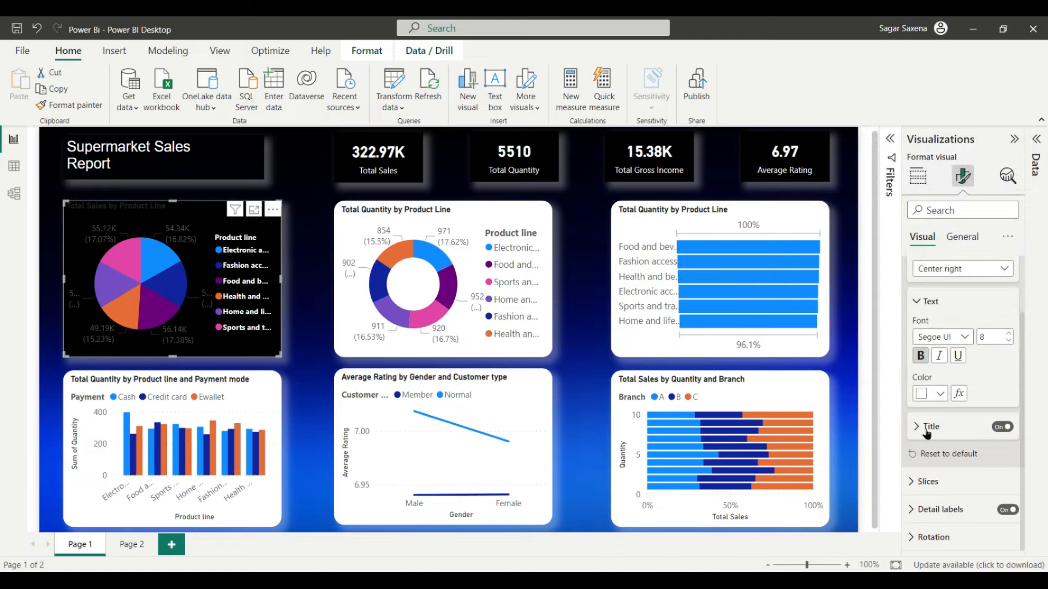
Step: Rename the pie chart's legend title from 'Product line' to 'Products'
{"action": "left_click", "coordinate": [929, 427]}
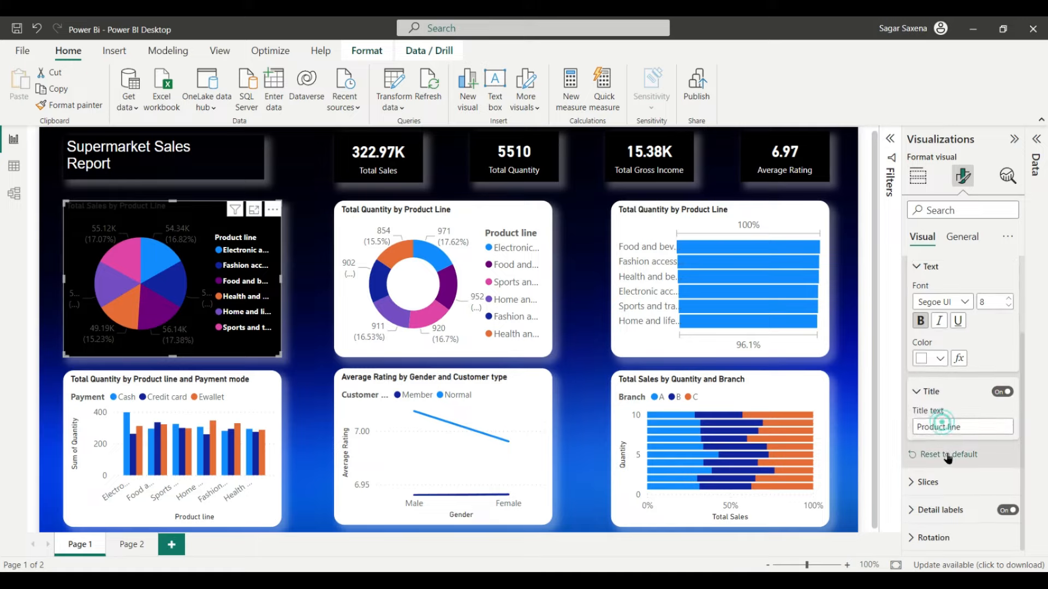
{"action": "left_click", "coordinate": [970, 426]}
{"action": "key", "text": "BackSpace"}
{"action": "key", "text": "BackSpace"}
{"action": "key", "text": "BackSpace"}
{"action": "key", "text": "BackSpace"}
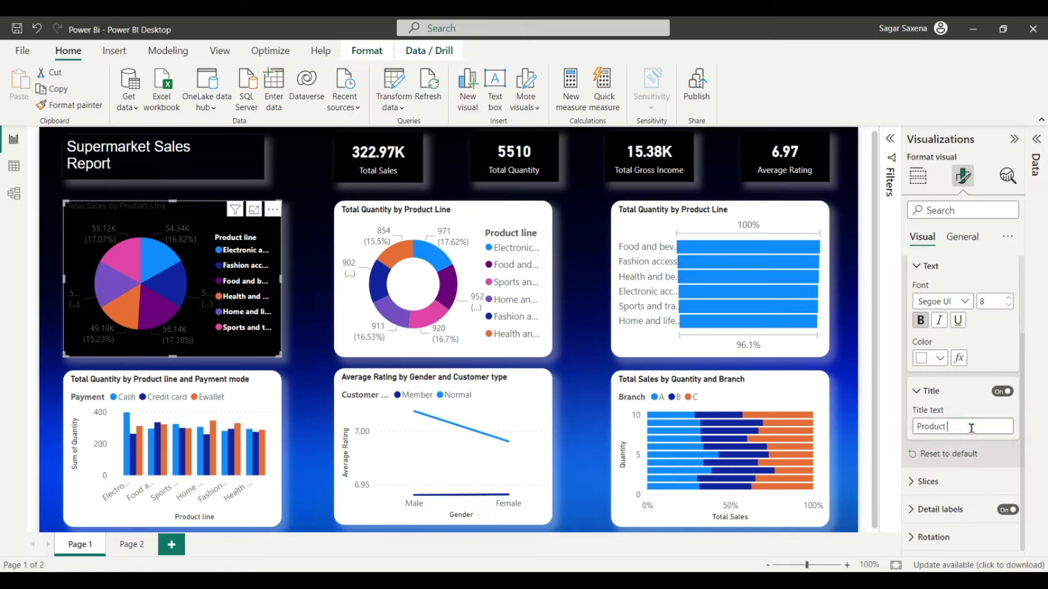
{"action": "type", "text": "s"}
{"action": "left_click", "coordinate": [944, 481]}
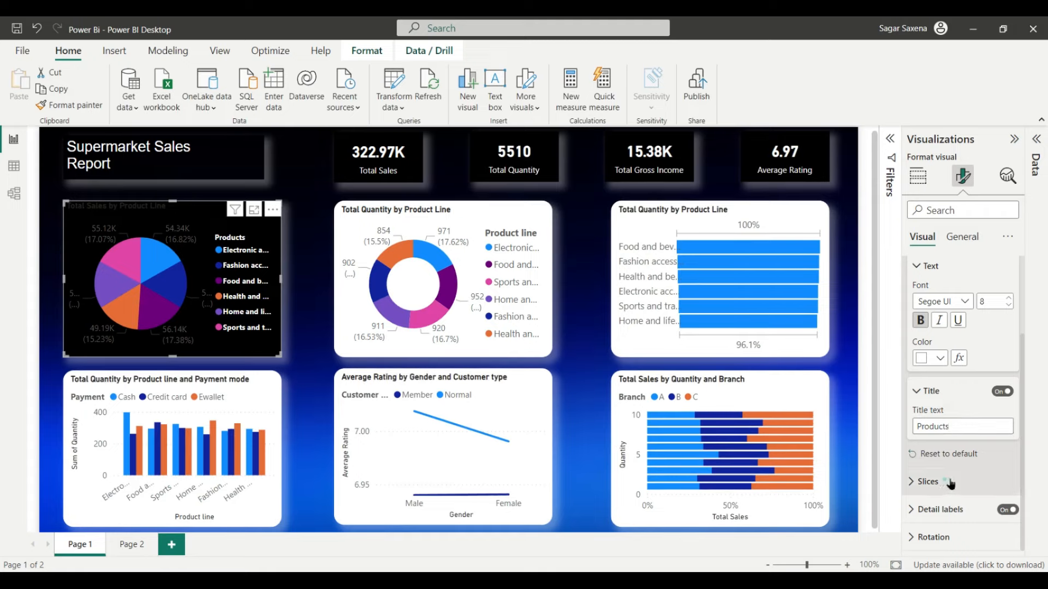
{"action": "scroll", "coordinate": [966, 478], "scroll_direction": "down", "scroll_amount": 3}
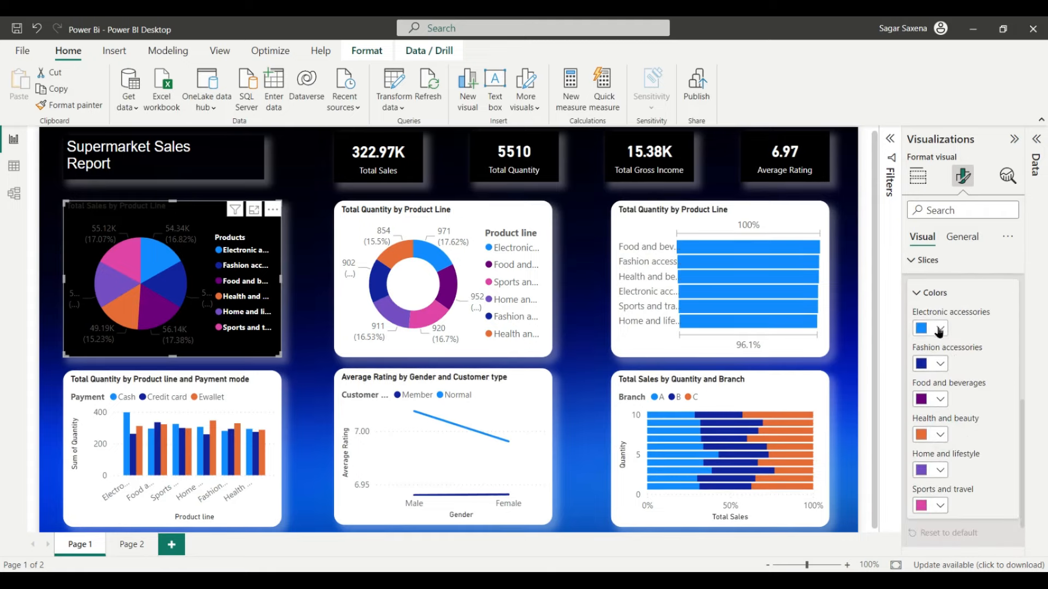
Step: Colour Electronic accessories pink, Food and beverages light purple, and Health and beauty red
{"action": "left_click", "coordinate": [939, 330]}
{"action": "left_click", "coordinate": [956, 111]}
{"action": "left_click", "coordinate": [940, 399]}
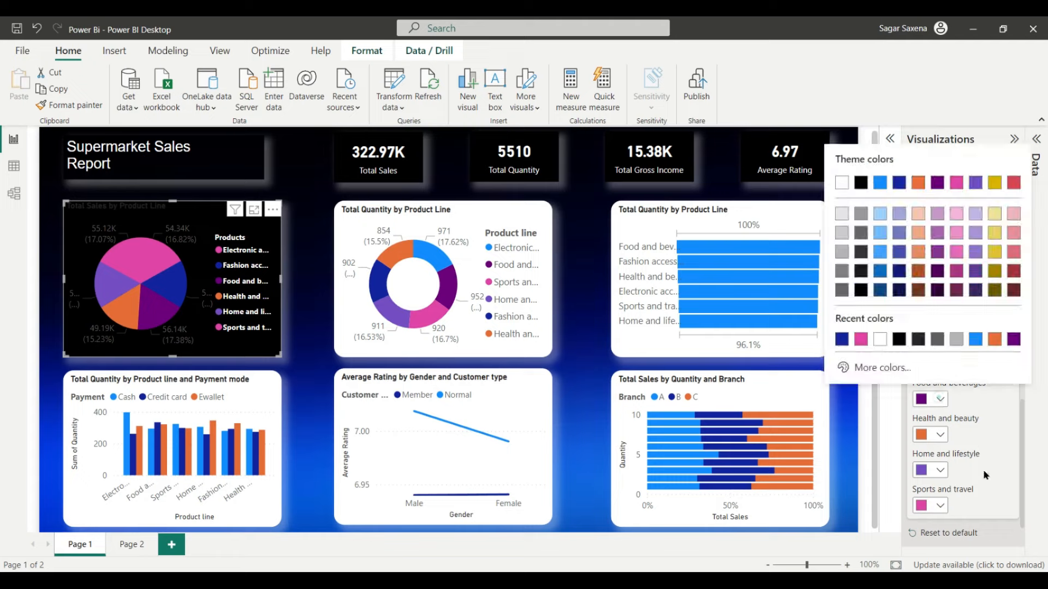
{"action": "left_click", "coordinate": [969, 252]}
{"action": "left_click", "coordinate": [940, 434]}
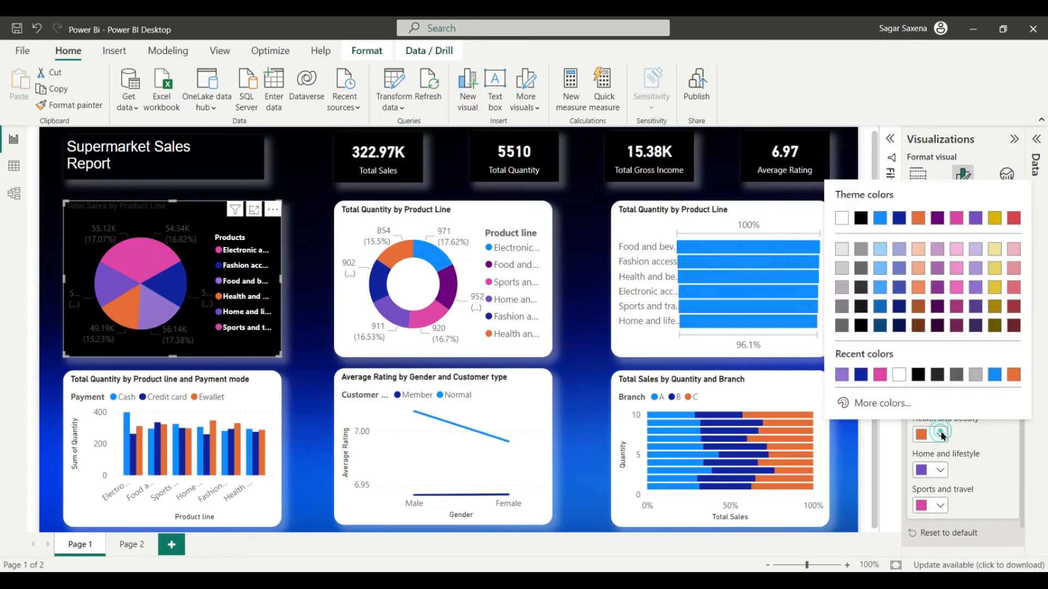
{"action": "left_click", "coordinate": [1011, 224]}
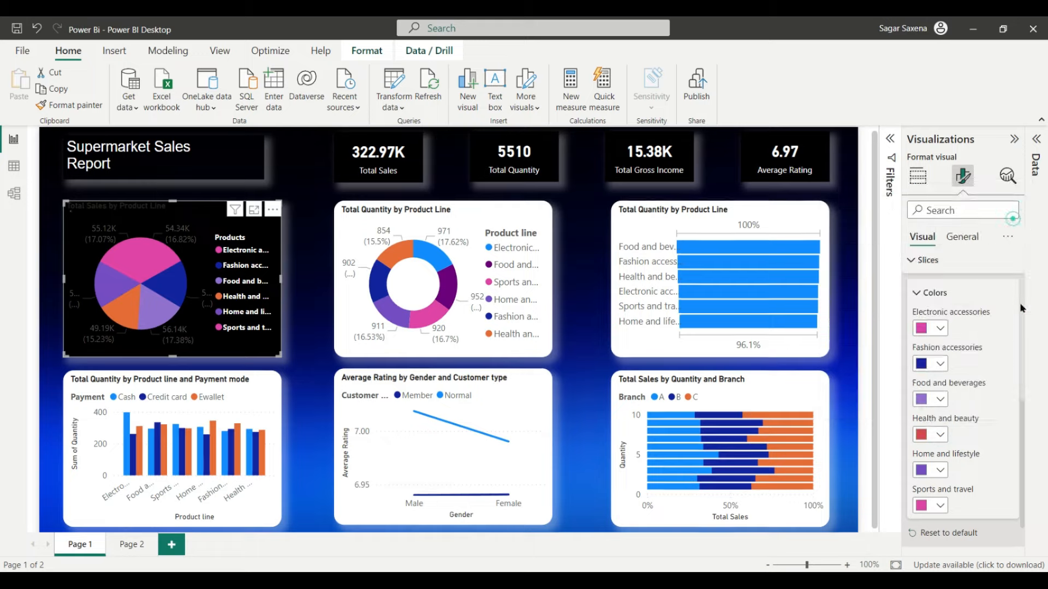
Step: Colour the Home and lifestyle slice dark purple and Sports and travel blue
{"action": "left_click", "coordinate": [940, 472]}
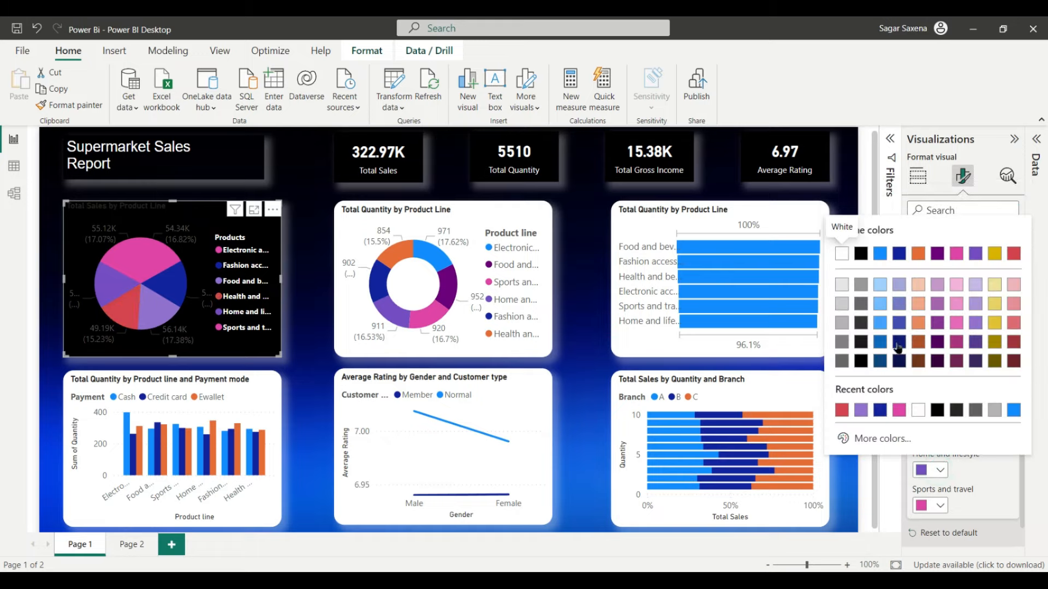
{"action": "left_click", "coordinate": [938, 342]}
{"action": "left_click", "coordinate": [940, 505]}
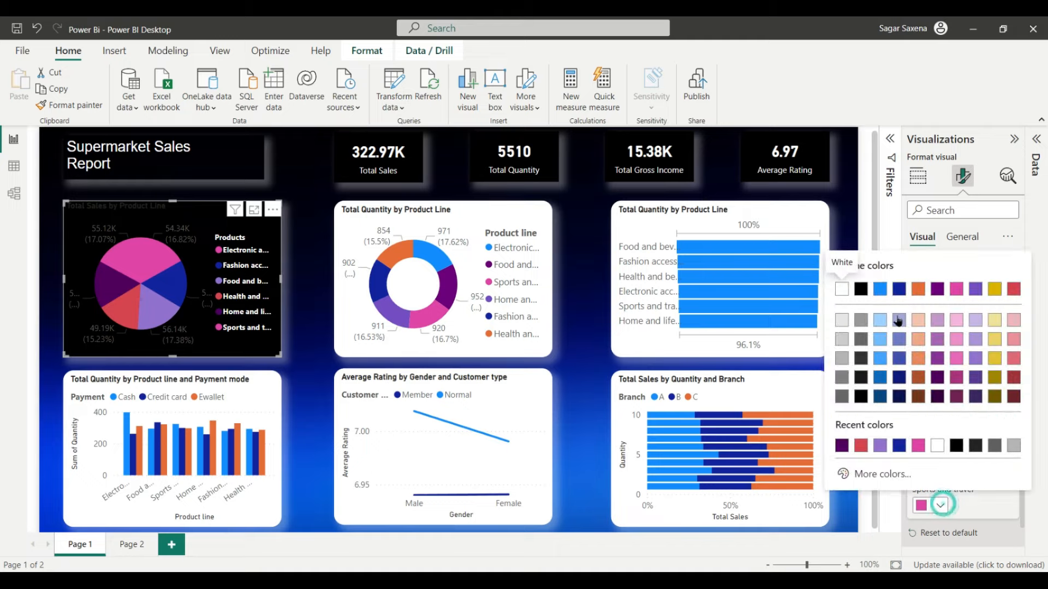
{"action": "left_click", "coordinate": [884, 288]}
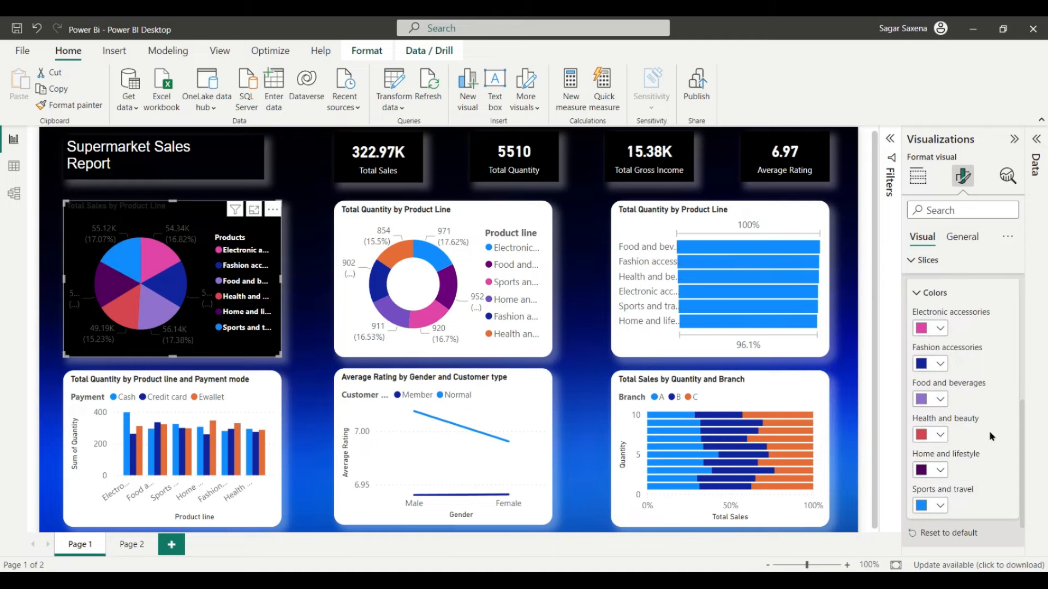
{"action": "scroll", "coordinate": [991, 431], "scroll_direction": "down", "scroll_amount": 2}
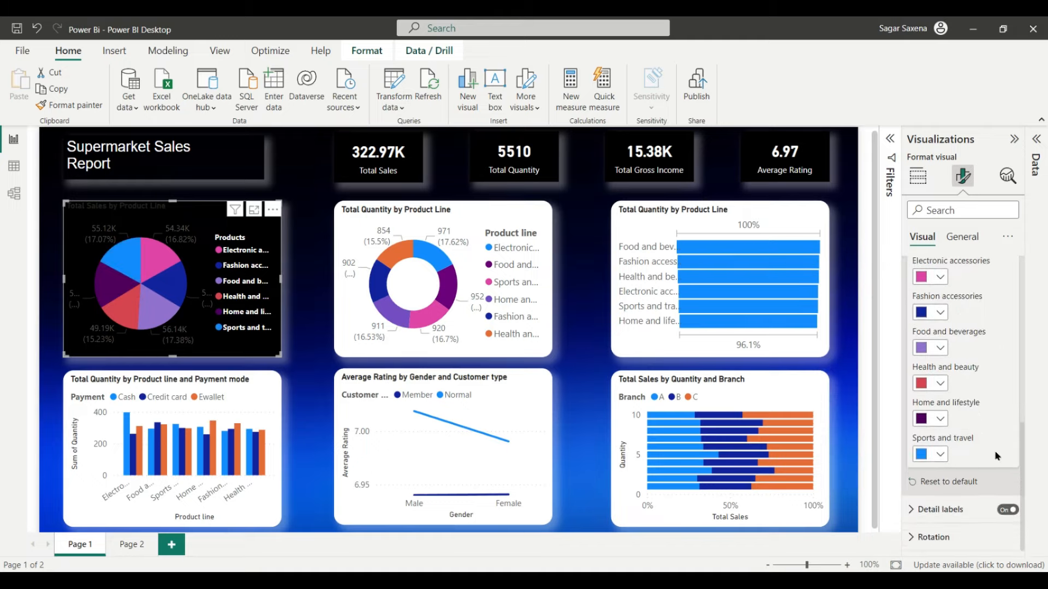
{"action": "left_click", "coordinate": [956, 509]}
Step: Show the pie labels as percentages only, white, size 8, with 0 decimal places
{"action": "scroll", "coordinate": [968, 502], "scroll_direction": "down", "scroll_amount": 3}
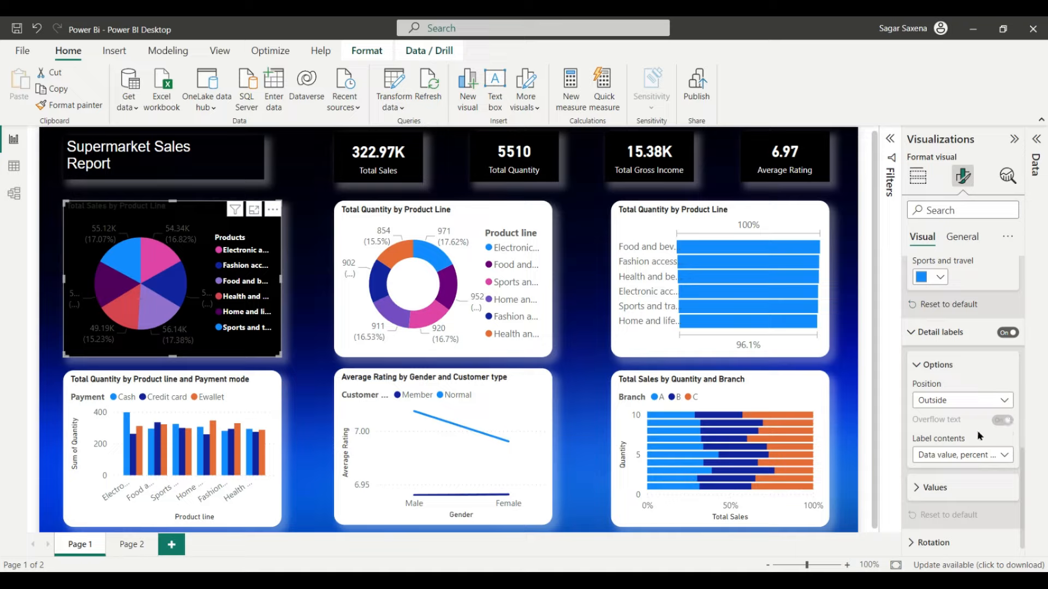
{"action": "left_click", "coordinate": [997, 458]}
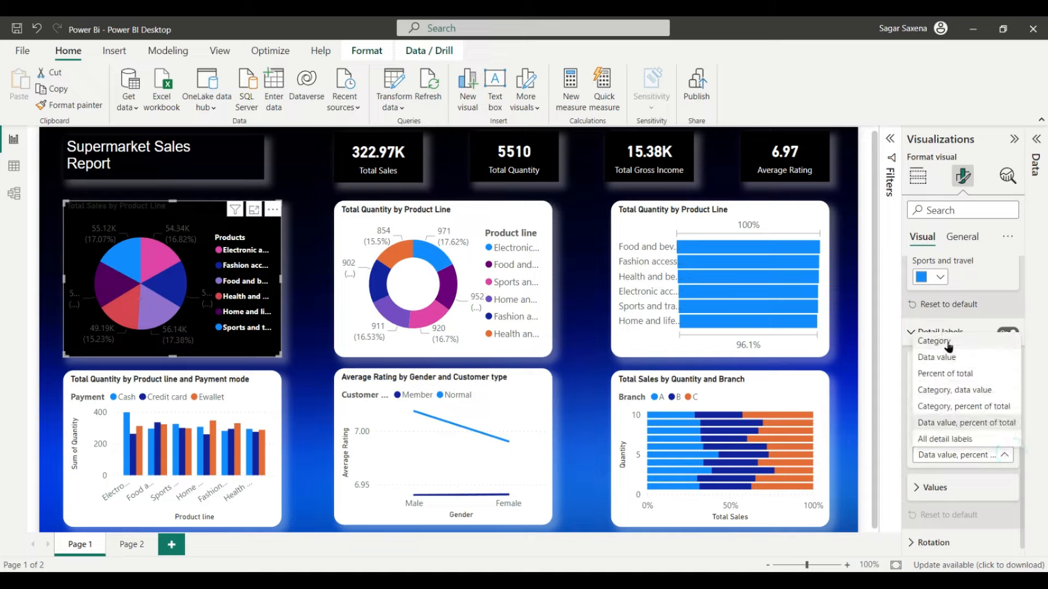
{"action": "left_click", "coordinate": [946, 373]}
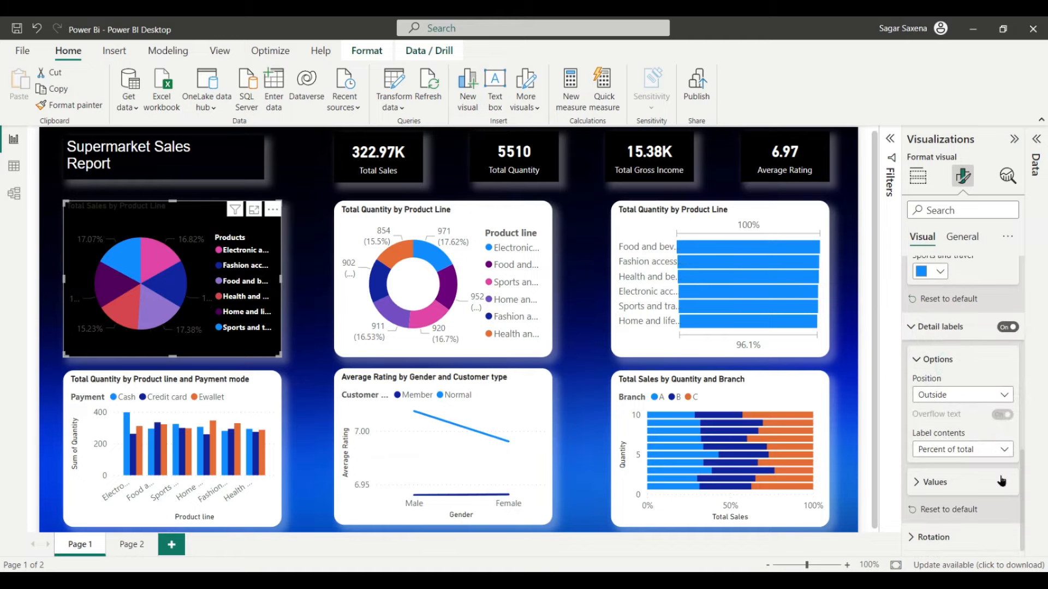
{"action": "left_click", "coordinate": [969, 486]}
{"action": "scroll", "coordinate": [969, 483], "scroll_direction": "down", "scroll_amount": 3}
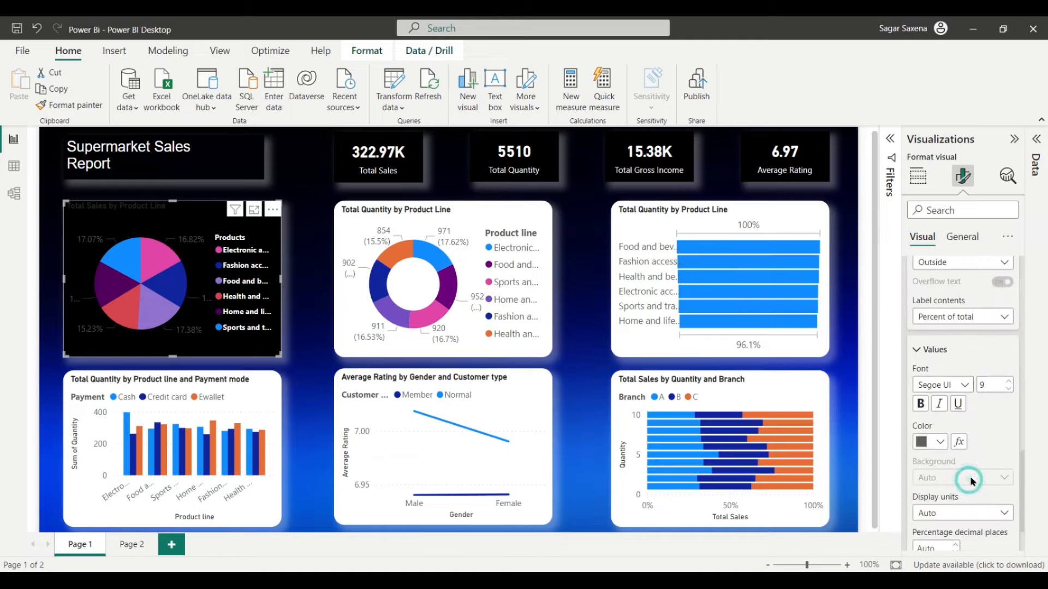
{"action": "left_click", "coordinate": [940, 442]}
{"action": "left_click", "coordinate": [956, 384]}
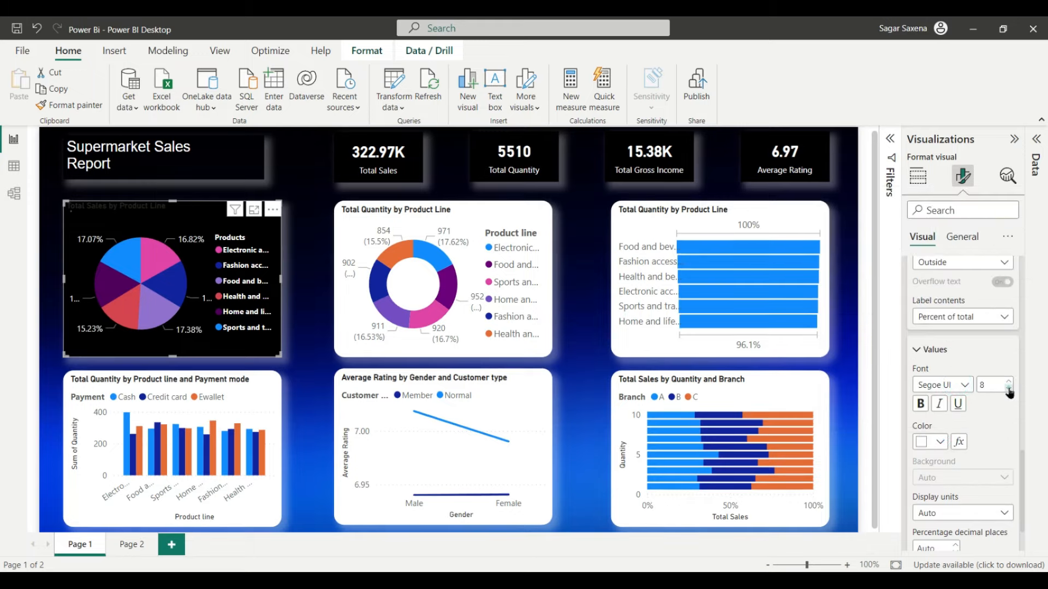
{"action": "left_click", "coordinate": [1009, 388]}
{"action": "scroll", "coordinate": [997, 442], "scroll_direction": "down", "scroll_amount": 2}
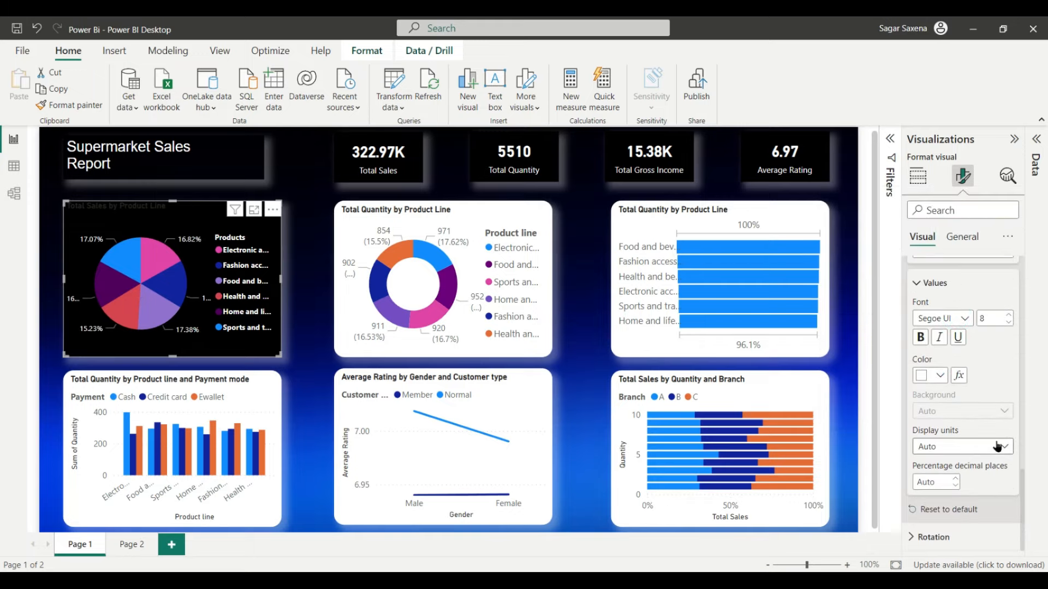
{"action": "left_click", "coordinate": [997, 445]}
{"action": "left_click", "coordinate": [1004, 447]}
{"action": "type", "text": "0"}
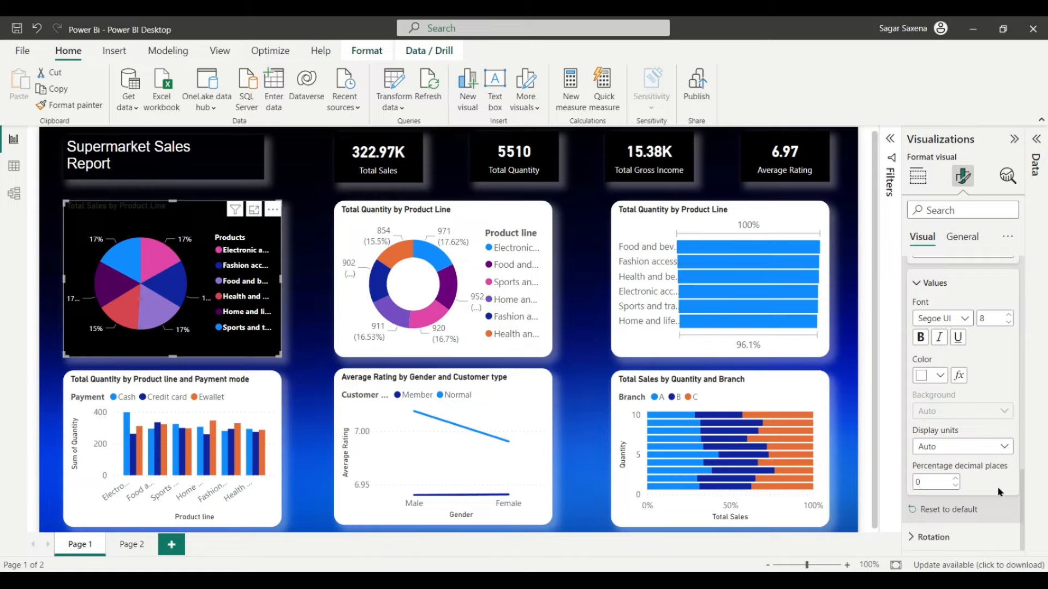
Step: Rotate the pie chart to 5 degrees
{"action": "left_click", "coordinate": [954, 537]}
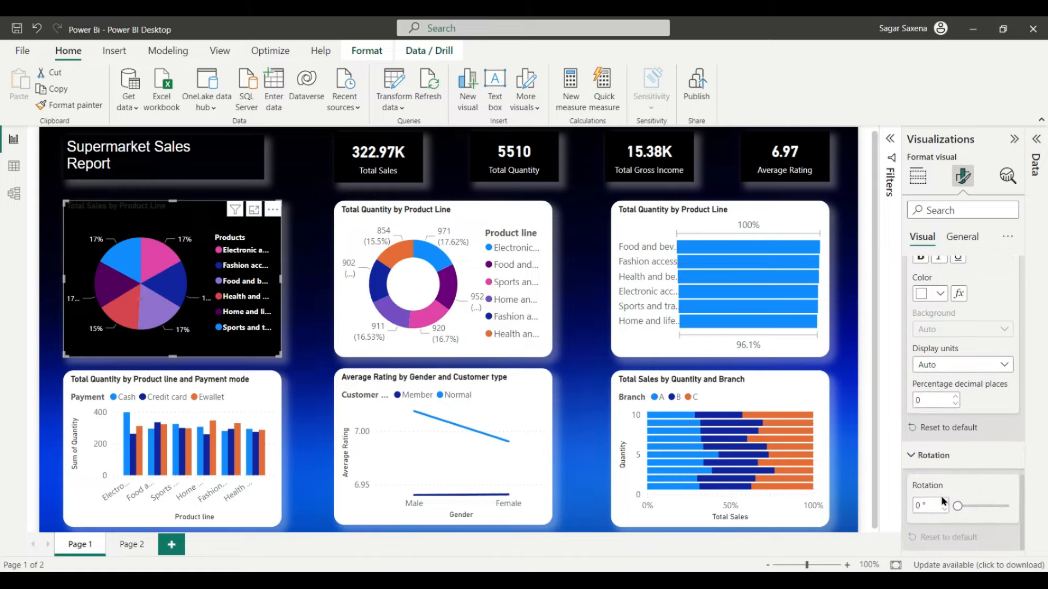
{"action": "left_click", "coordinate": [944, 503]}
{"action": "left_click", "coordinate": [944, 503]}
{"action": "left_click", "coordinate": [943, 503]}
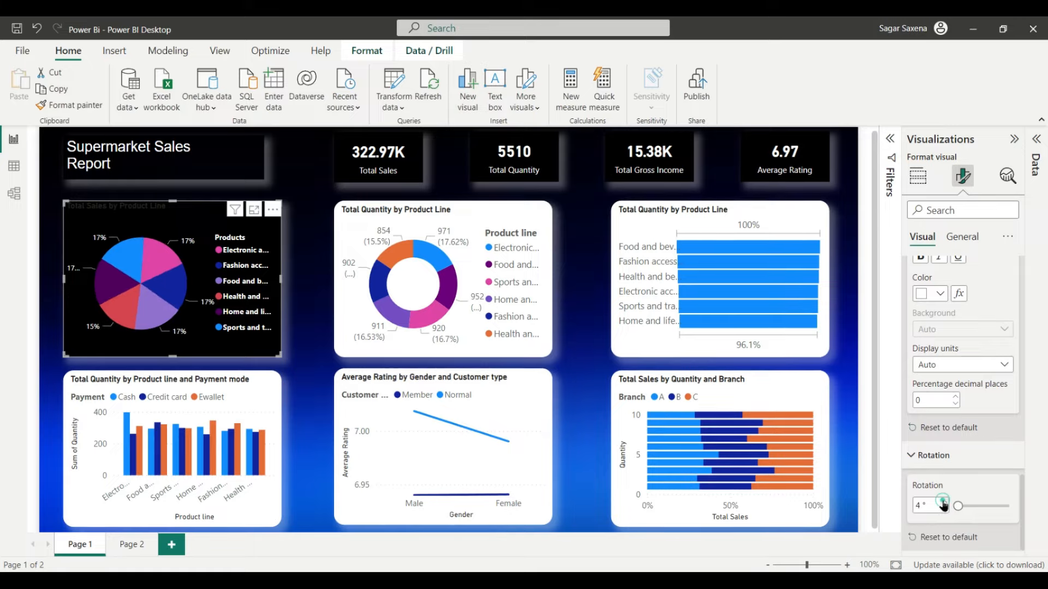
{"action": "left_click", "coordinate": [943, 503]}
{"action": "left_click", "coordinate": [944, 503]}
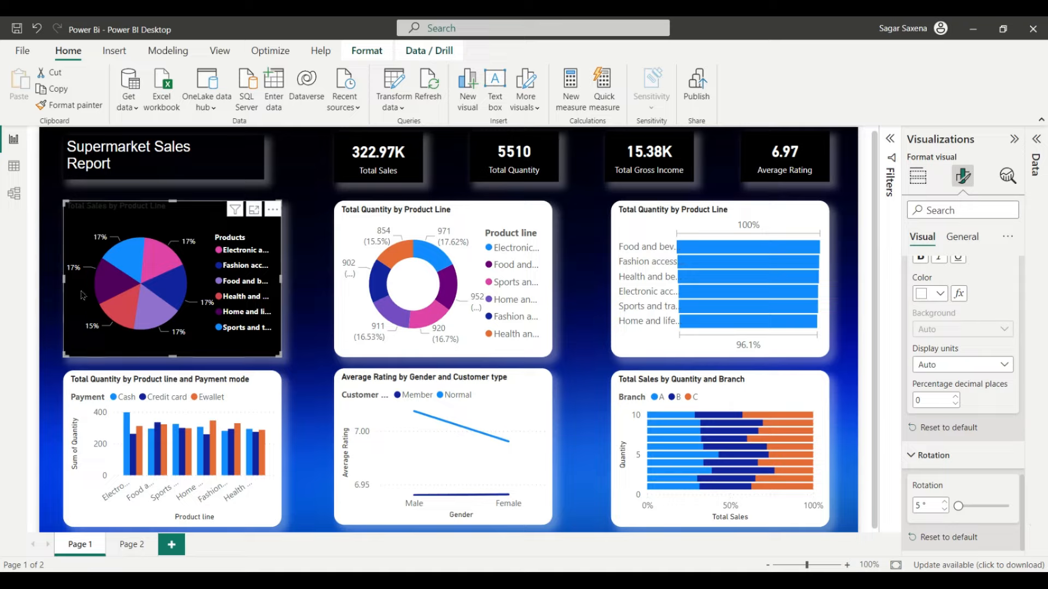
Step: Make the 'Total Sales by Product Line' title white and centre-aligned
{"action": "scroll", "coordinate": [986, 253], "scroll_direction": "up", "scroll_amount": 10}
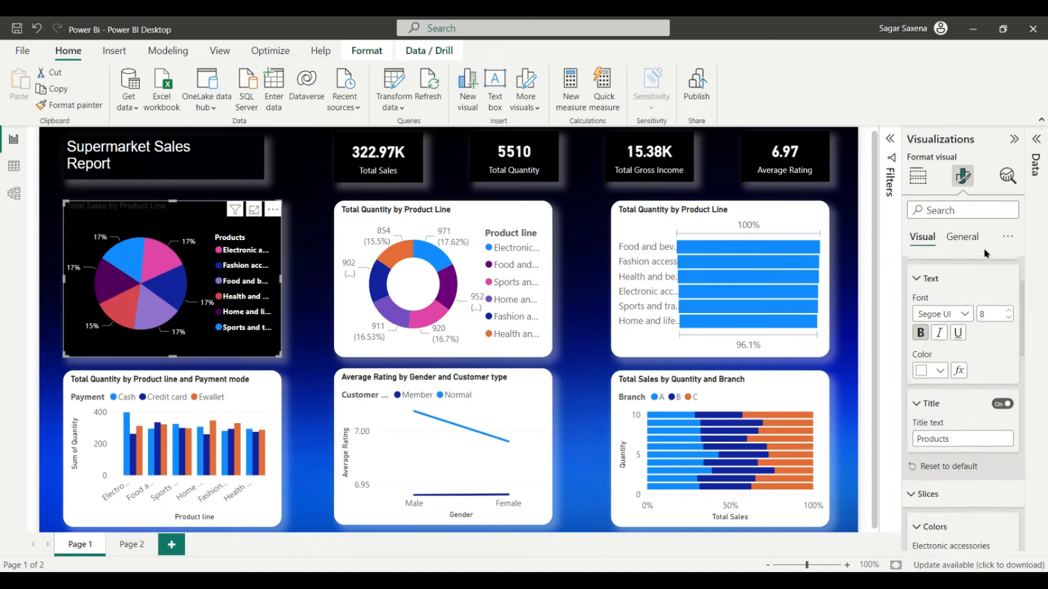
{"action": "left_click", "coordinate": [963, 236]}
{"action": "scroll", "coordinate": [949, 354], "scroll_direction": "up", "scroll_amount": 1}
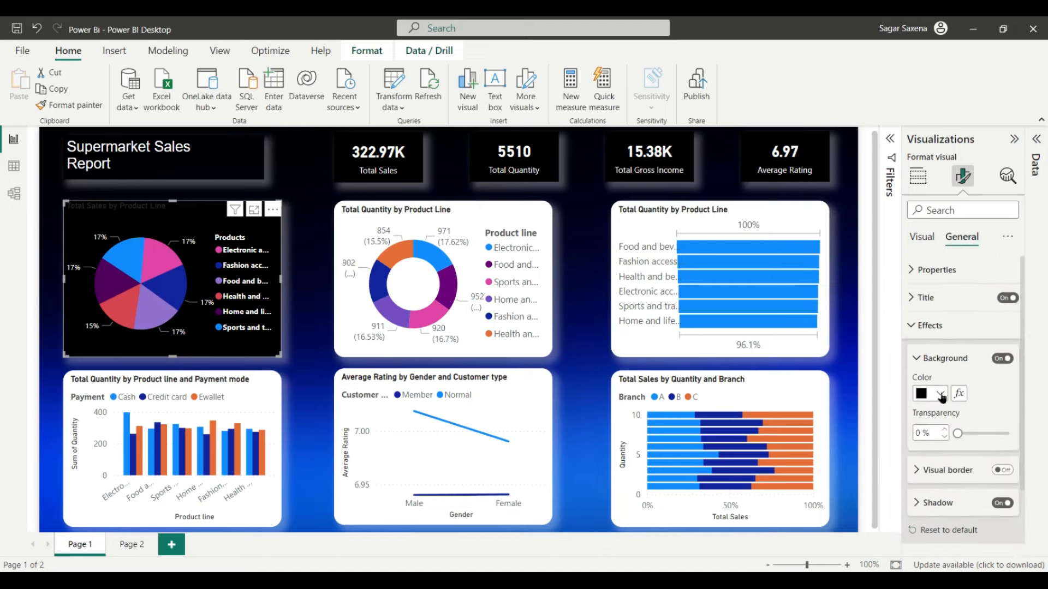
{"action": "left_click", "coordinate": [940, 297]}
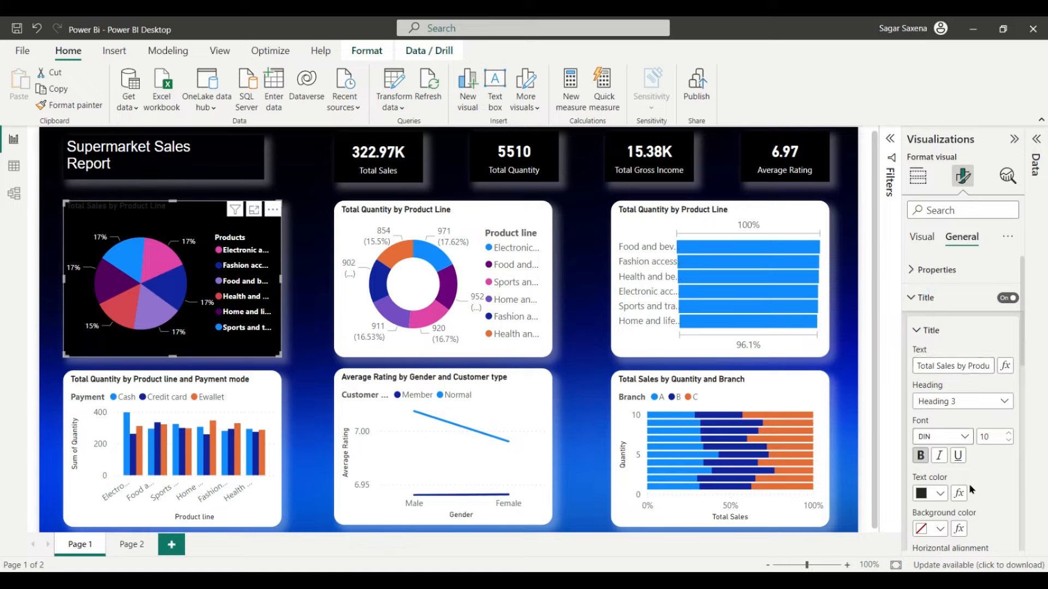
{"action": "scroll", "coordinate": [971, 490], "scroll_direction": "down", "scroll_amount": 3}
{"action": "left_click", "coordinate": [940, 409]}
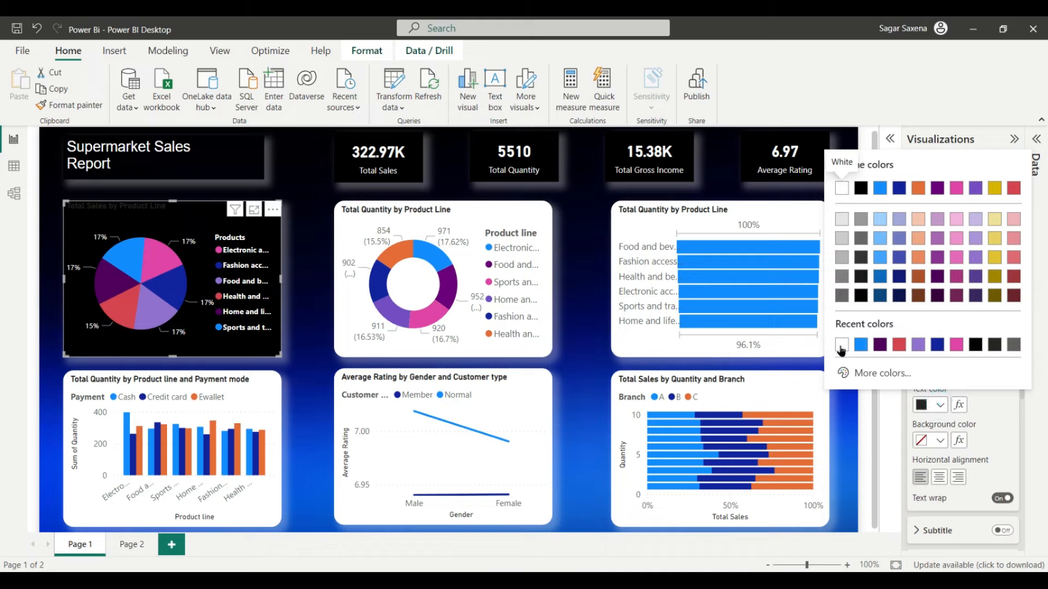
{"action": "left_click", "coordinate": [841, 346]}
{"action": "scroll", "coordinate": [985, 452], "scroll_direction": "up", "scroll_amount": 2}
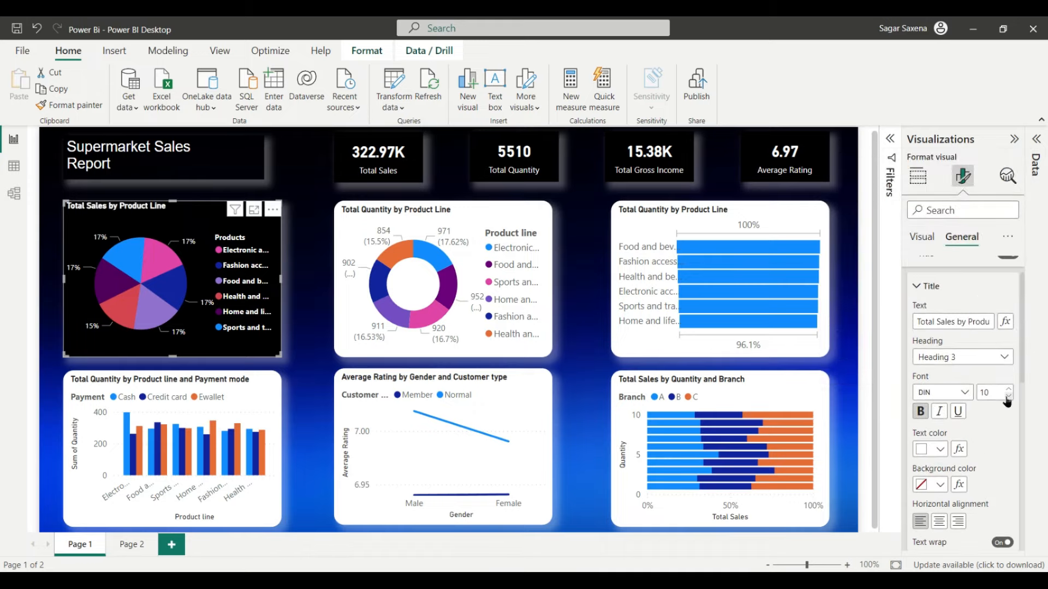
{"action": "scroll", "coordinate": [988, 468], "scroll_direction": "down", "scroll_amount": 1}
{"action": "left_click", "coordinate": [939, 477]}
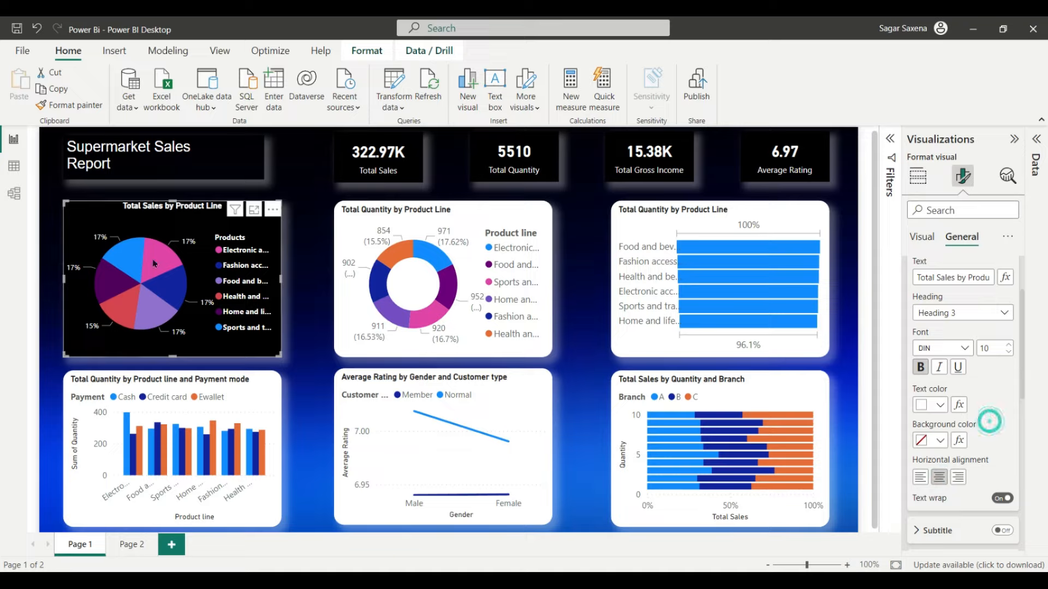
{"action": "left_click", "coordinate": [480, 207]}
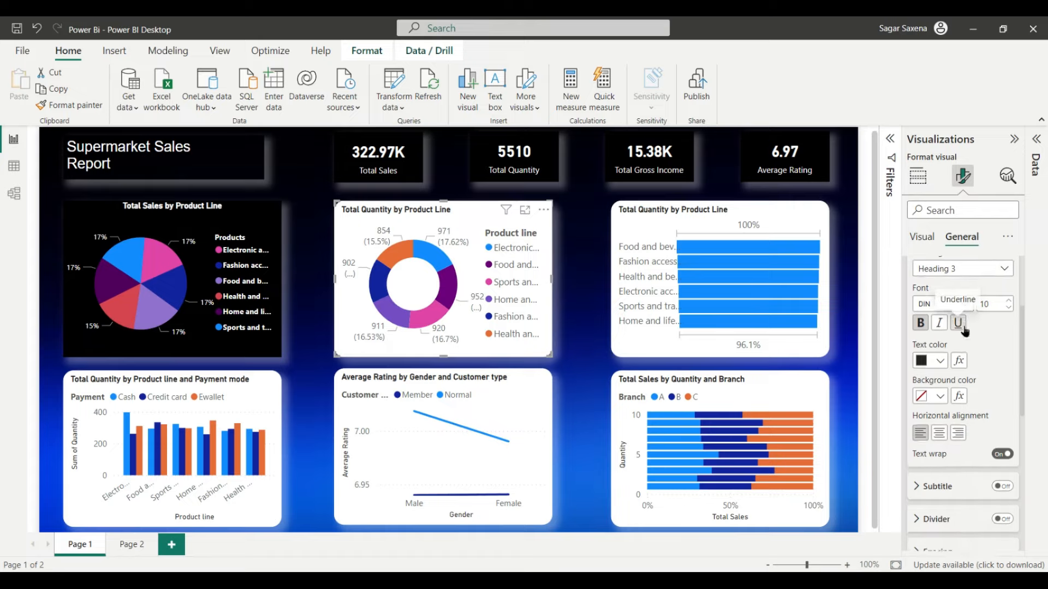
Step: Make the Total Quantity by Product Line donut chart's title white
{"action": "scroll", "coordinate": [963, 331], "scroll_direction": "up", "scroll_amount": 3}
{"action": "scroll", "coordinate": [964, 328], "scroll_direction": "down", "scroll_amount": 3}
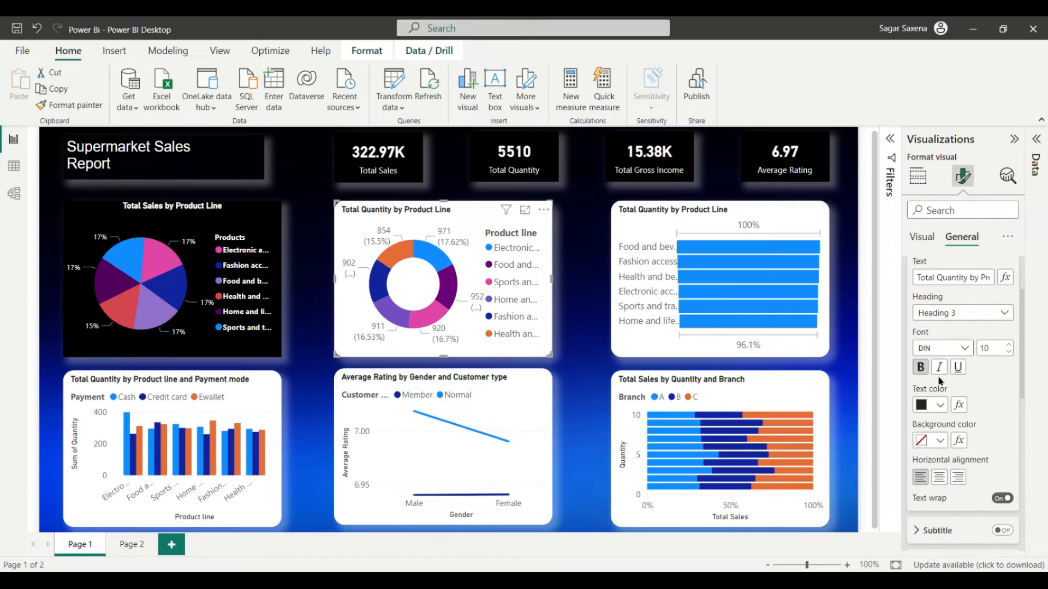
{"action": "left_click", "coordinate": [940, 405]}
{"action": "left_click", "coordinate": [843, 345]}
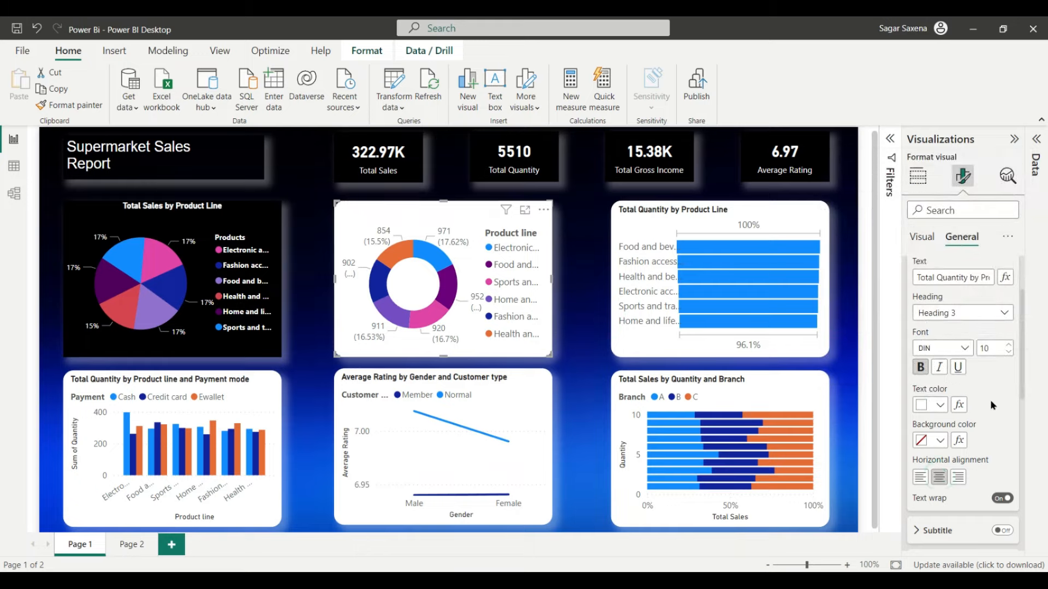
Step: Give the donut chart a black background and turn its visual border off
{"action": "scroll", "coordinate": [990, 400], "scroll_direction": "down", "scroll_amount": 3}
{"action": "scroll", "coordinate": [987, 410], "scroll_direction": "up", "scroll_amount": 4}
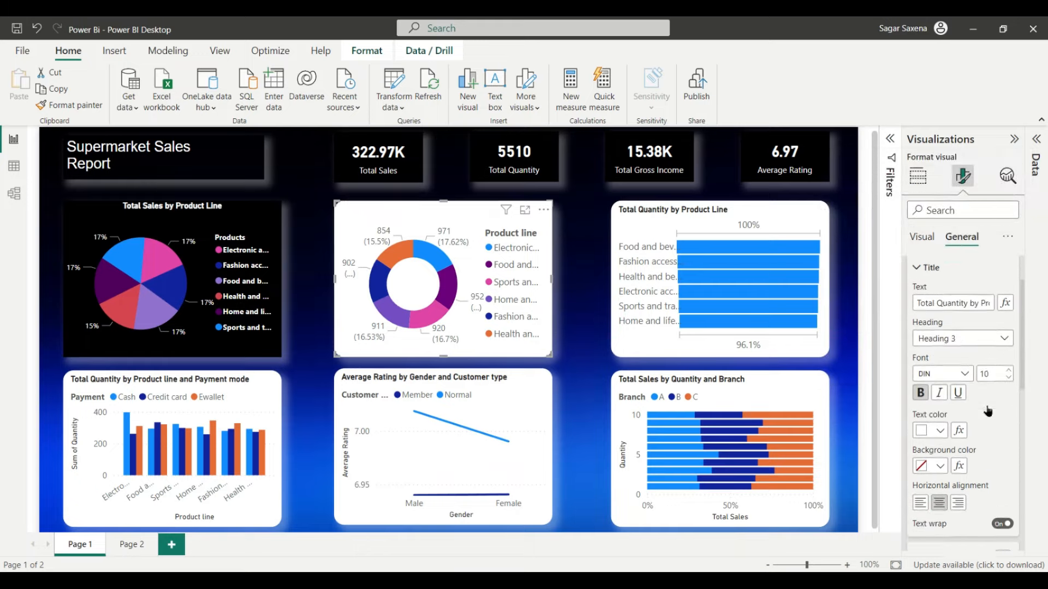
{"action": "scroll", "coordinate": [961, 375], "scroll_direction": "down", "scroll_amount": 1}
{"action": "scroll", "coordinate": [960, 369], "scroll_direction": "down", "scroll_amount": 4}
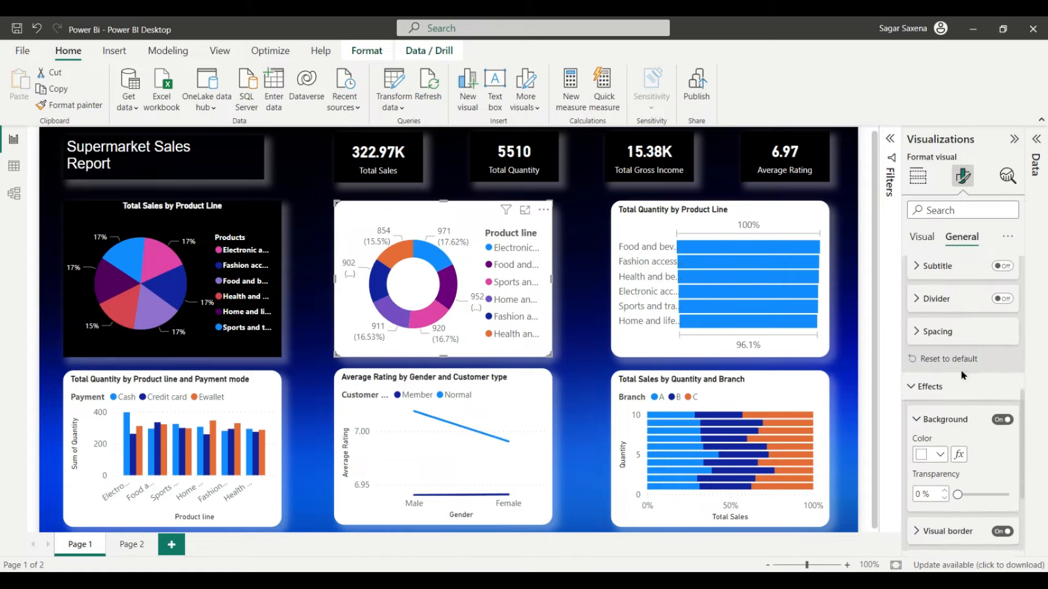
{"action": "scroll", "coordinate": [956, 361], "scroll_direction": "up", "scroll_amount": 2}
{"action": "scroll", "coordinate": [950, 356], "scroll_direction": "down", "scroll_amount": 1}
{"action": "scroll", "coordinate": [950, 356], "scroll_direction": "down", "scroll_amount": 2}
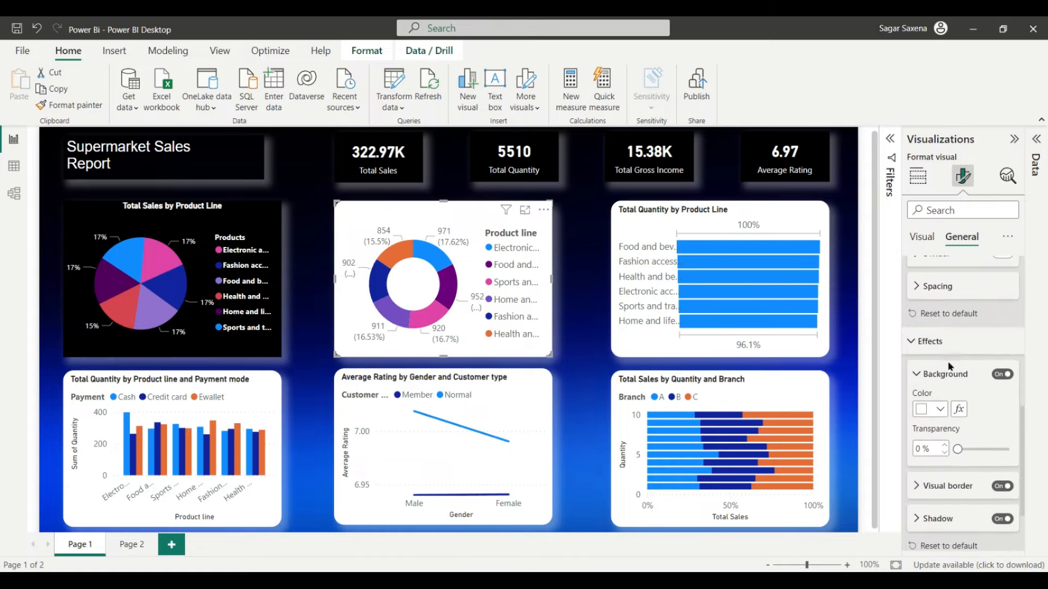
{"action": "left_click", "coordinate": [952, 339]}
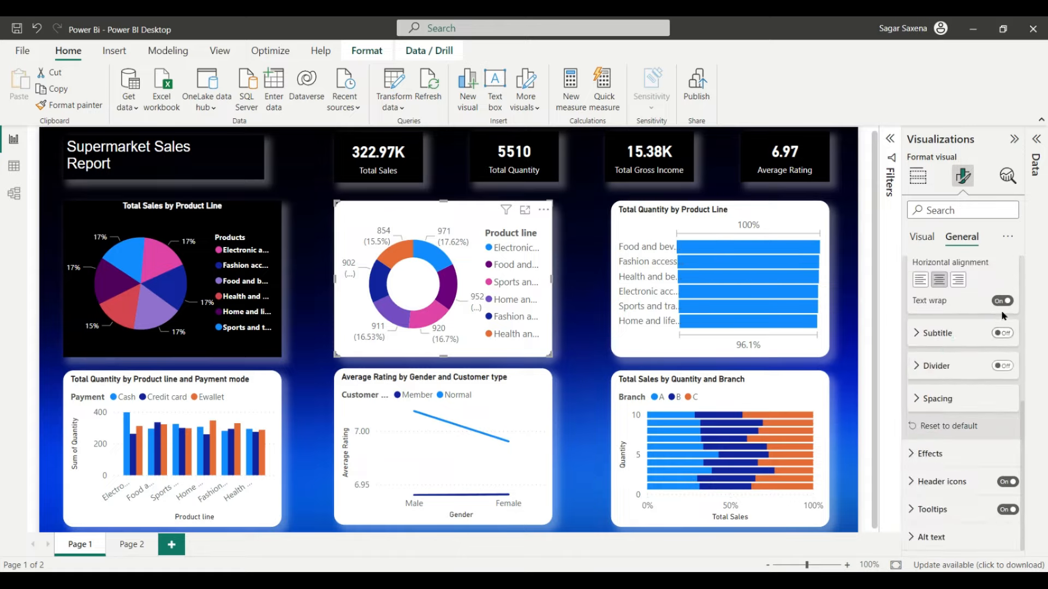
{"action": "scroll", "coordinate": [952, 355], "scroll_direction": "up", "scroll_amount": 3}
{"action": "scroll", "coordinate": [953, 355], "scroll_direction": "down", "scroll_amount": 3}
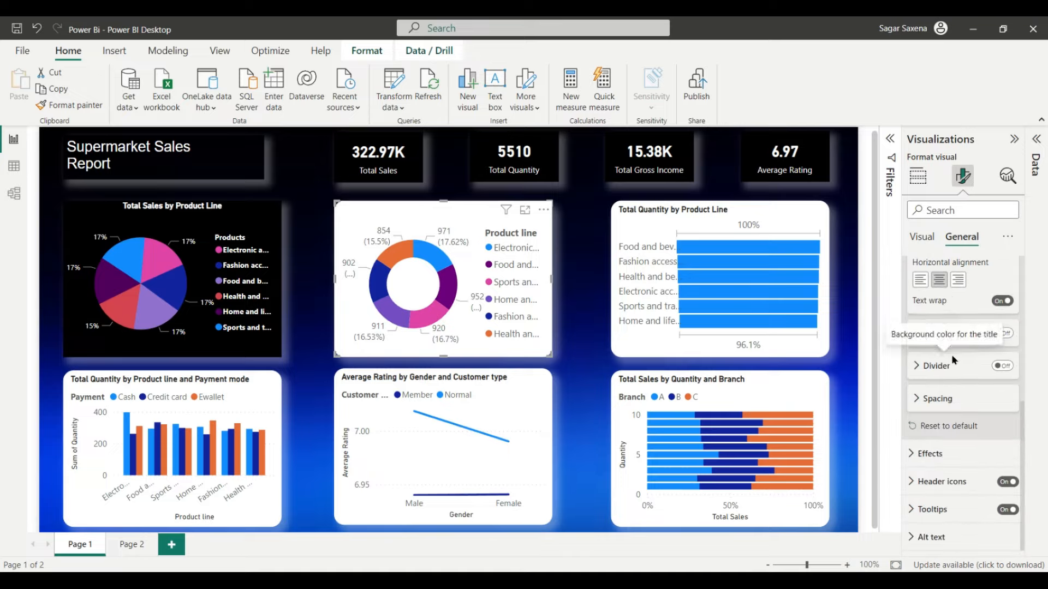
{"action": "scroll", "coordinate": [952, 355], "scroll_direction": "up", "scroll_amount": 5}
{"action": "left_click", "coordinate": [917, 297]}
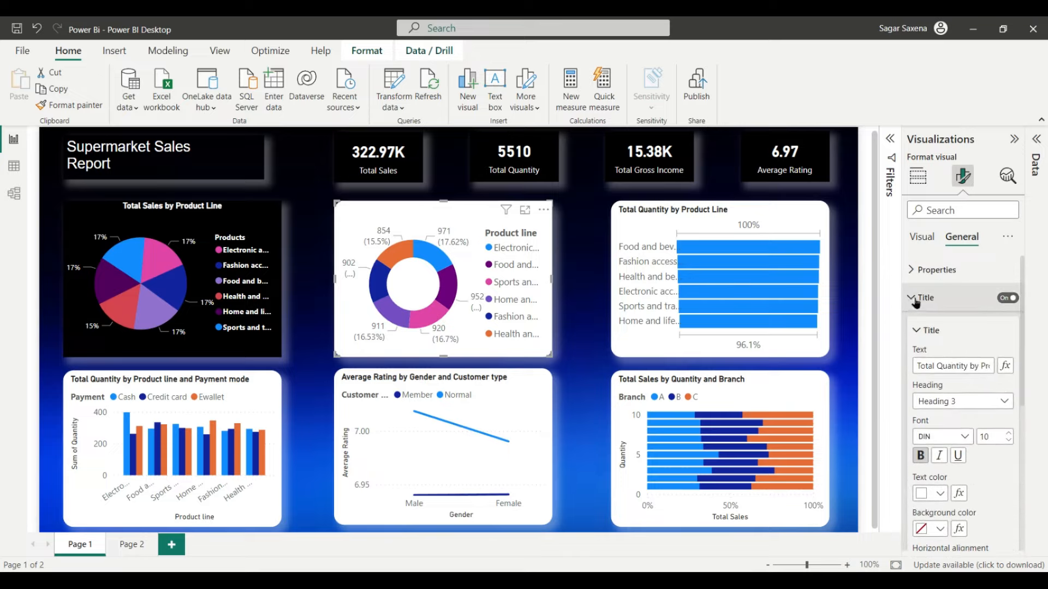
{"action": "left_click", "coordinate": [926, 325]}
{"action": "scroll", "coordinate": [969, 407], "scroll_direction": "down", "scroll_amount": 1}
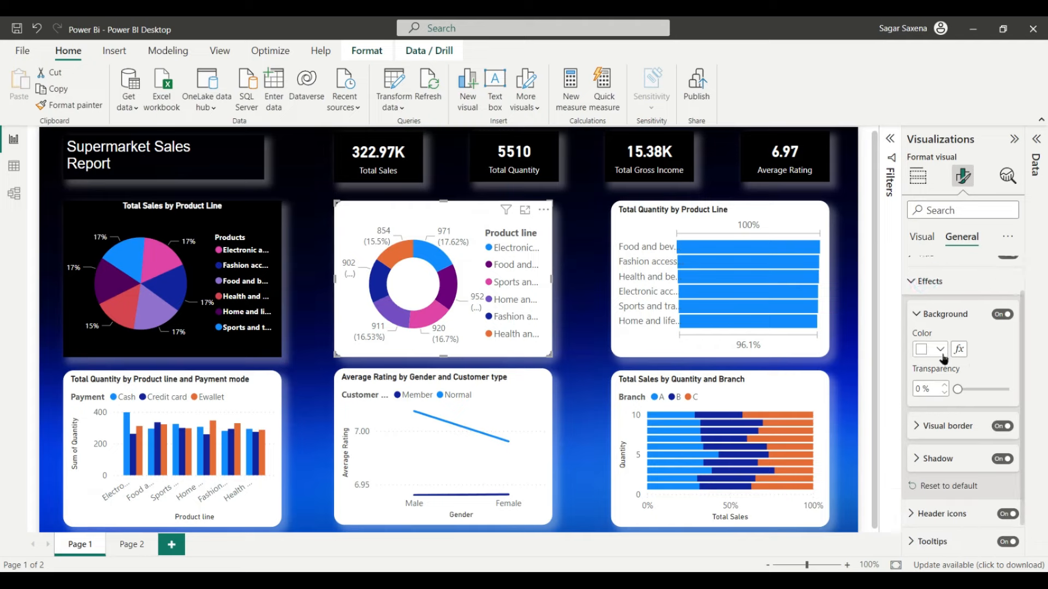
{"action": "left_click", "coordinate": [931, 349]}
{"action": "left_click", "coordinate": [976, 290]}
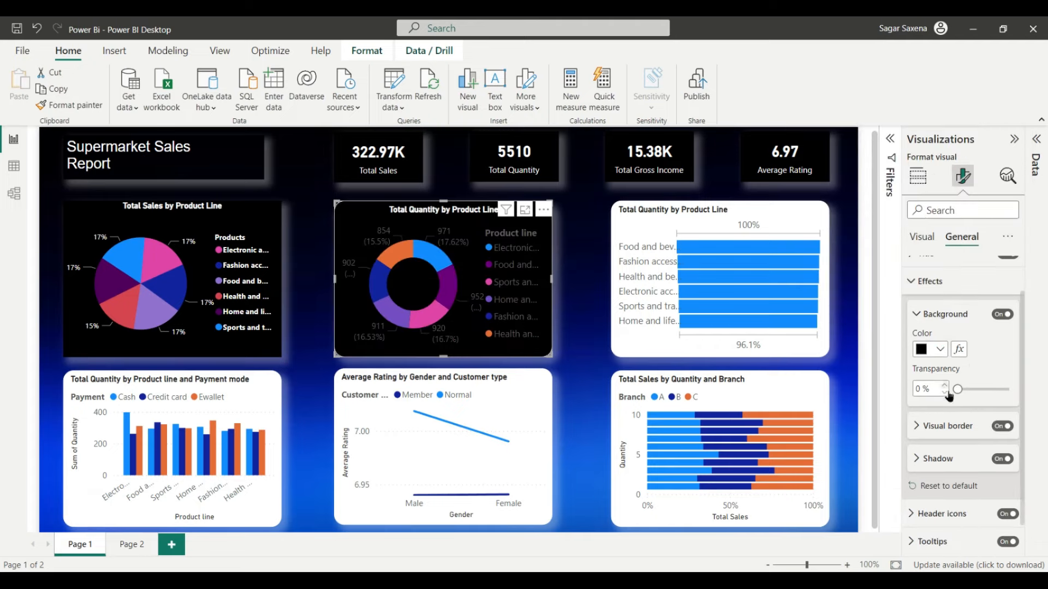
{"action": "scroll", "coordinate": [976, 435], "scroll_direction": "down", "scroll_amount": 1}
{"action": "left_click", "coordinate": [1002, 393]}
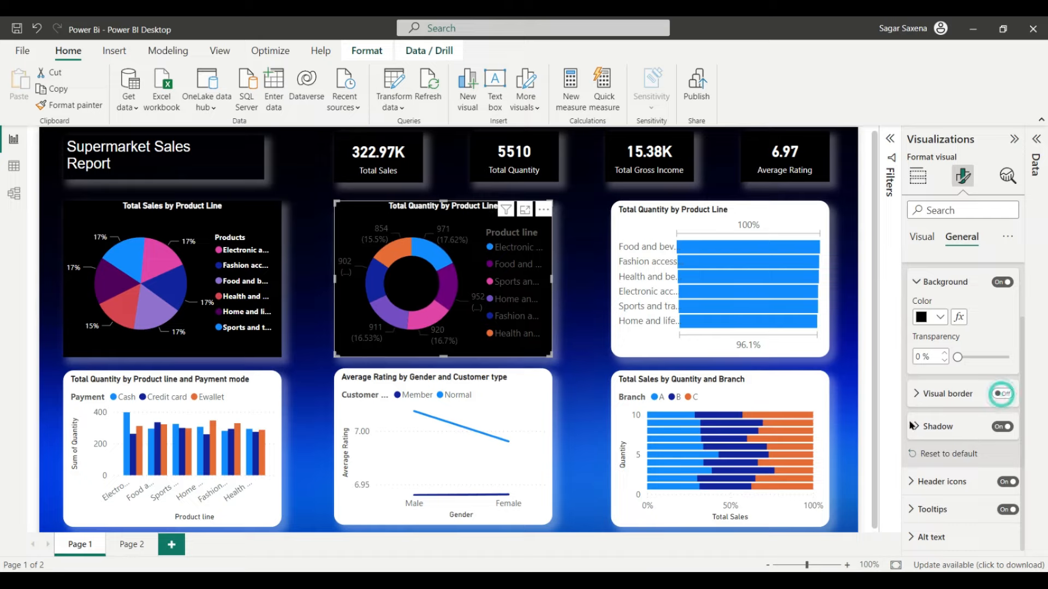
{"action": "left_click", "coordinate": [922, 238]}
Step: Make the donut legend text two sizes smaller, bold and white
{"action": "left_click", "coordinate": [938, 270]}
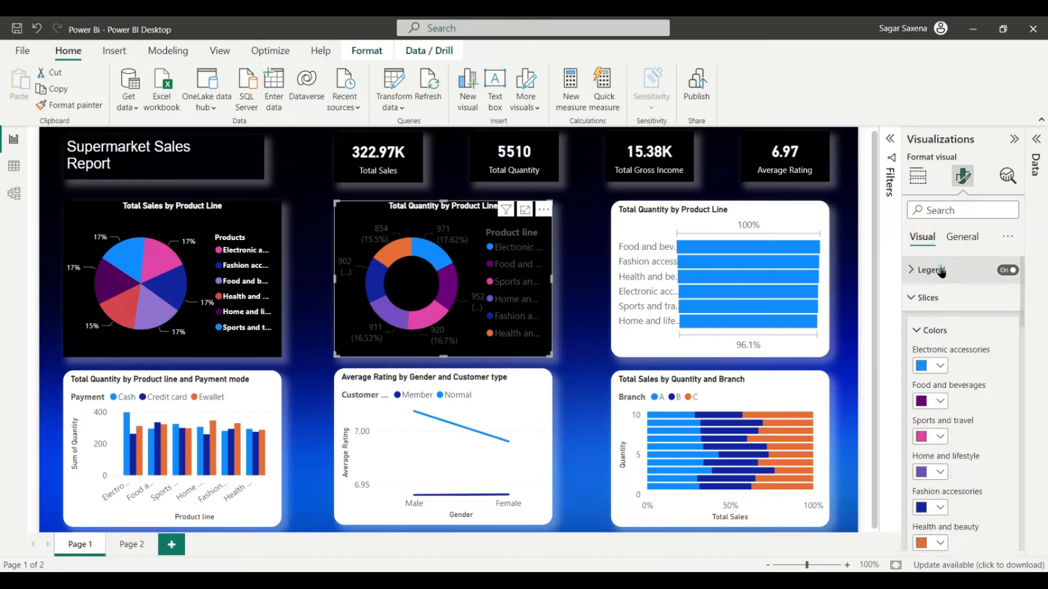
{"action": "left_click", "coordinate": [943, 268]}
{"action": "scroll", "coordinate": [966, 333], "scroll_direction": "down", "scroll_amount": 3}
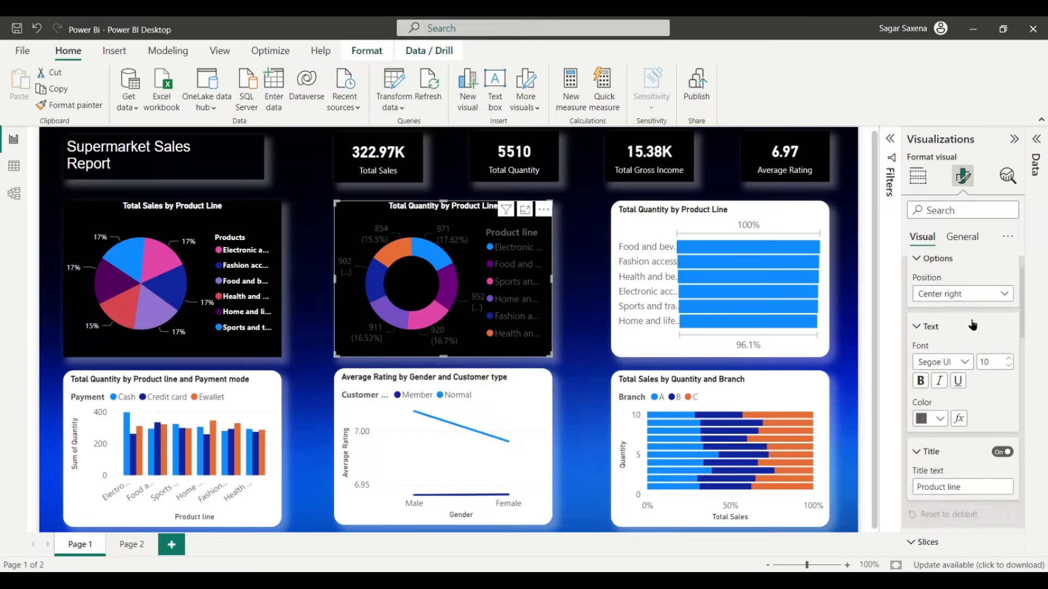
{"action": "left_click", "coordinate": [1009, 321]}
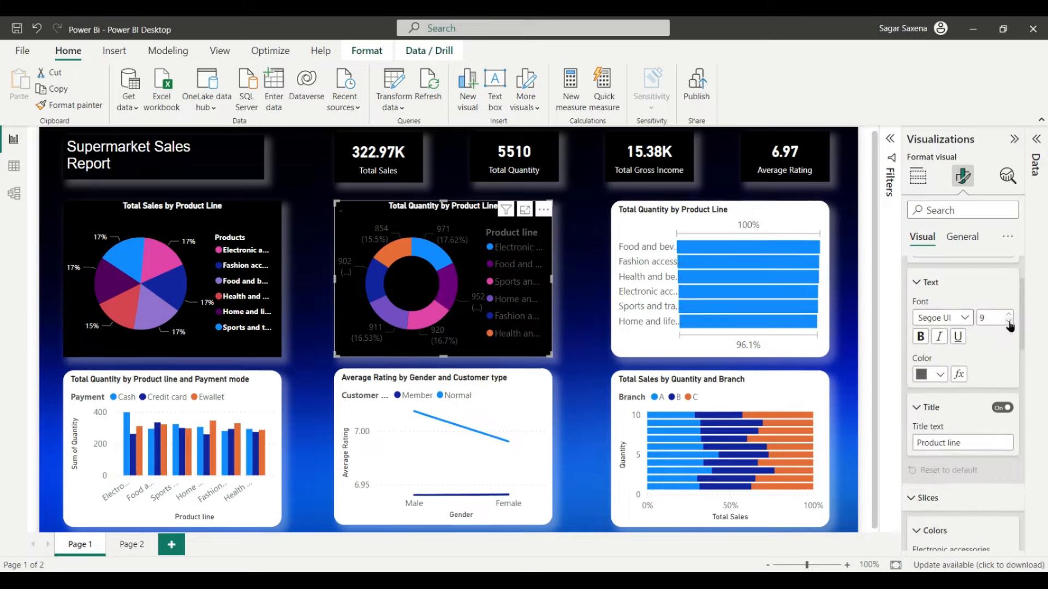
{"action": "left_click", "coordinate": [1009, 322]}
{"action": "left_click", "coordinate": [921, 337]}
{"action": "left_click", "coordinate": [939, 375]}
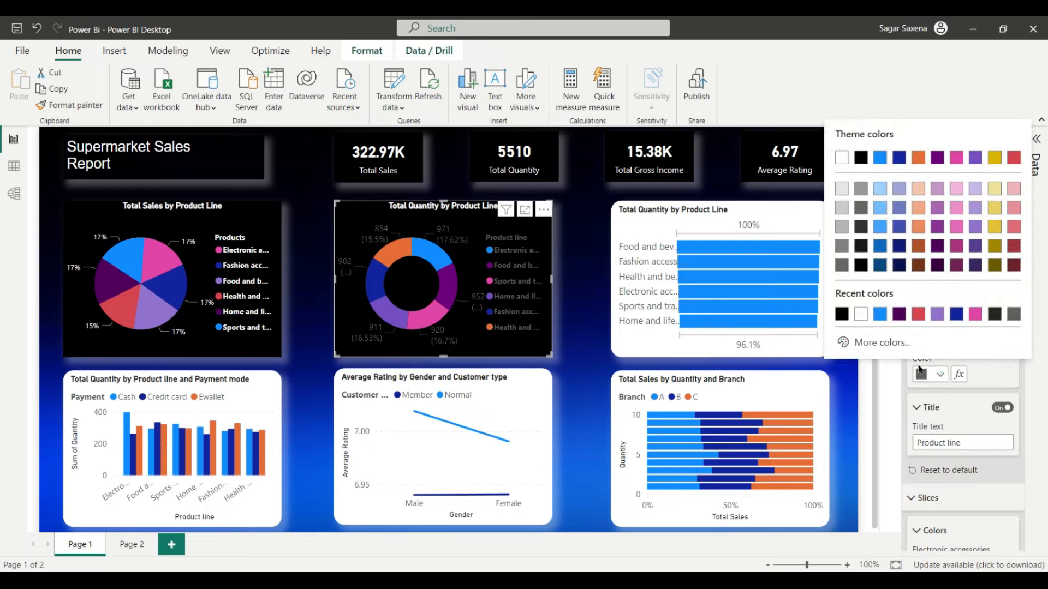
{"action": "left_click", "coordinate": [863, 314]}
Step: Rename the donut legend title from 'Product line' to 'Products'
{"action": "scroll", "coordinate": [965, 399], "scroll_direction": "down", "scroll_amount": 2}
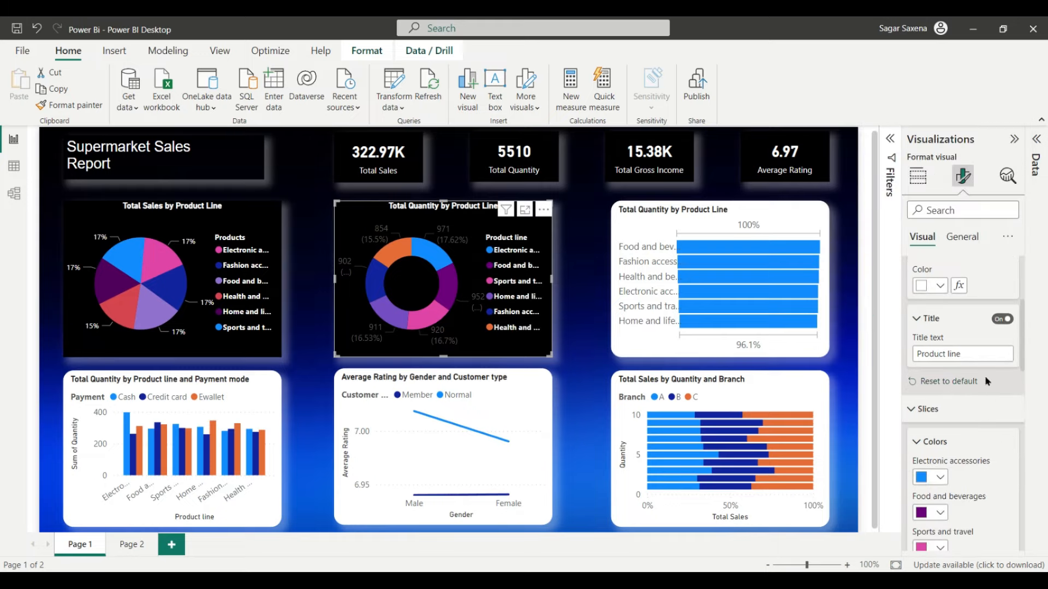
{"action": "key", "text": "BackSpace"}
{"action": "type", "text": "s"}
{"action": "scroll", "coordinate": [980, 351], "scroll_direction": "down", "scroll_amount": 2}
{"action": "scroll", "coordinate": [977, 349], "scroll_direction": "down", "scroll_amount": 2}
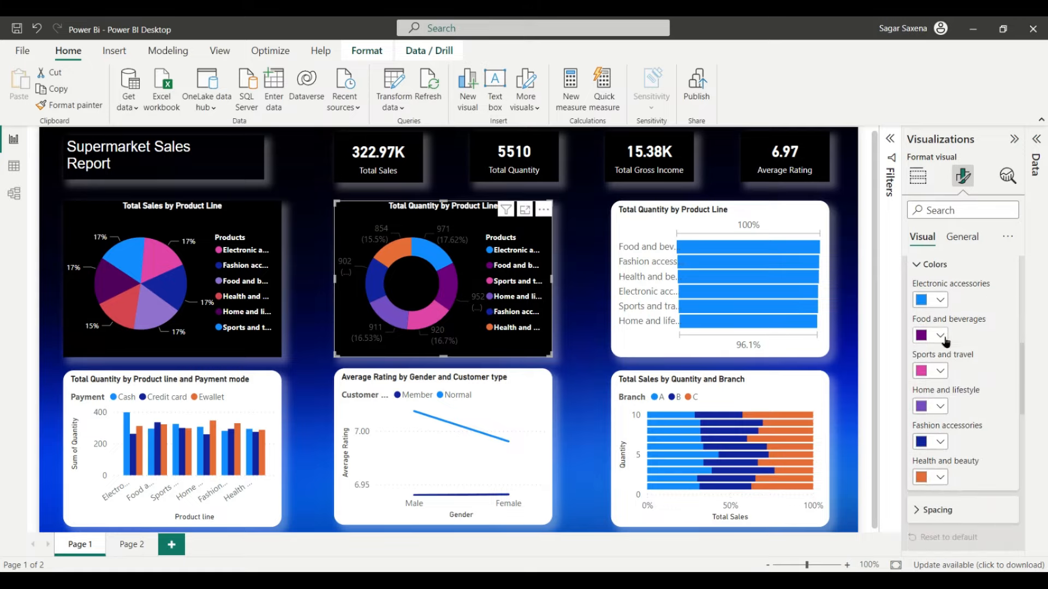
{"action": "scroll", "coordinate": [950, 386], "scroll_direction": "down", "scroll_amount": 3}
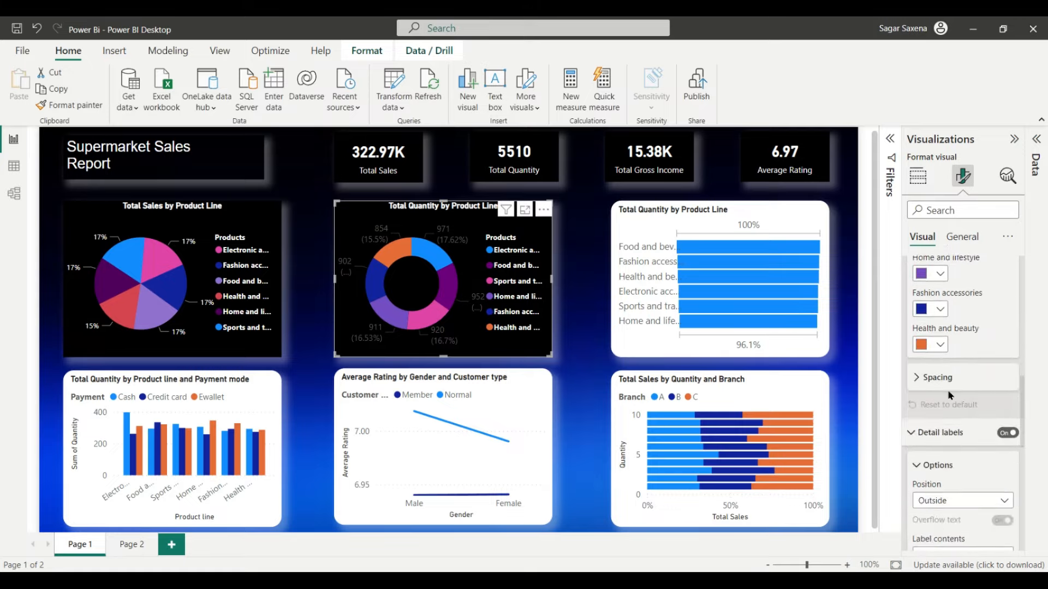
{"action": "scroll", "coordinate": [1003, 409], "scroll_direction": "down", "scroll_amount": 2}
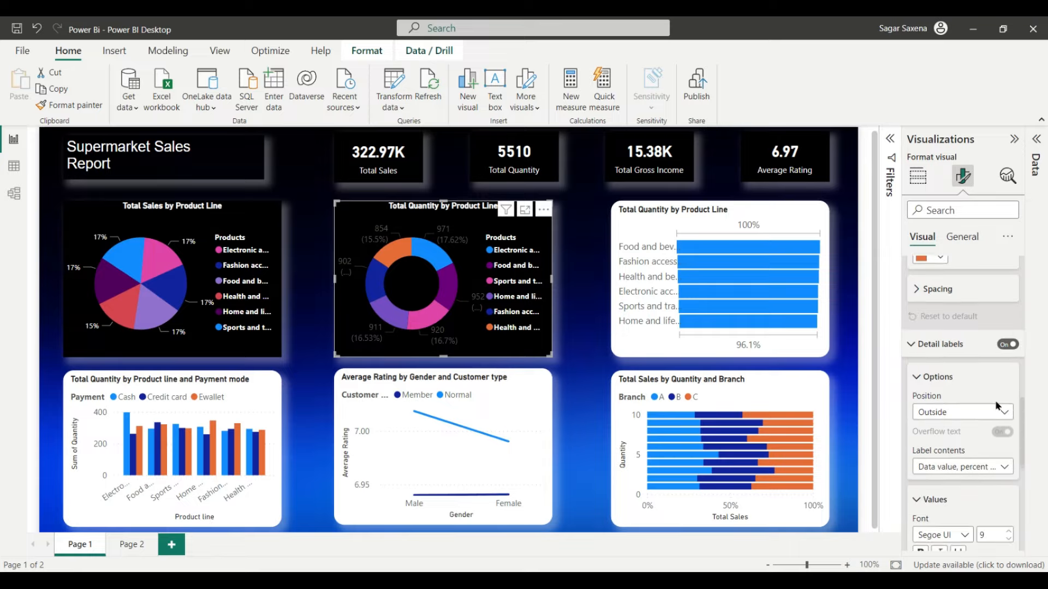
{"action": "scroll", "coordinate": [966, 394], "scroll_direction": "down", "scroll_amount": 2}
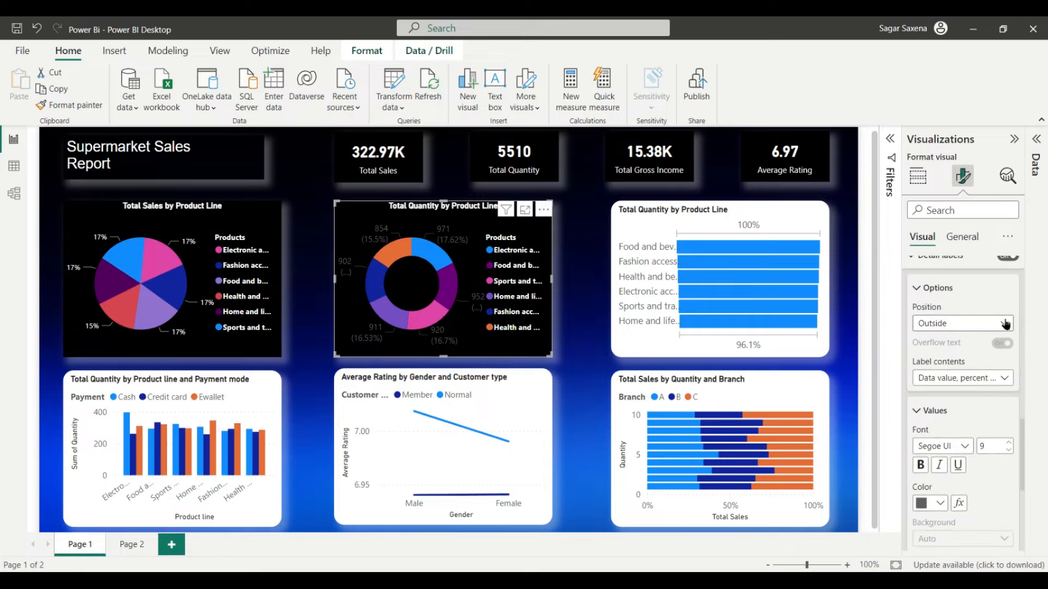
Step: Show the donut labels as percentages only with 0 decimal places
{"action": "left_click", "coordinate": [1003, 378]}
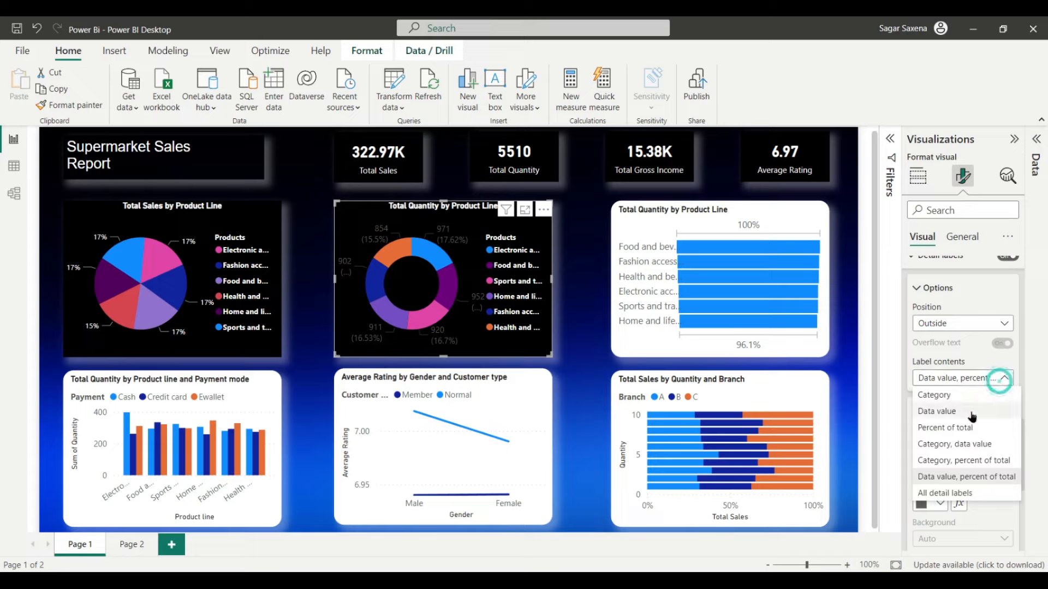
{"action": "left_click", "coordinate": [967, 429]}
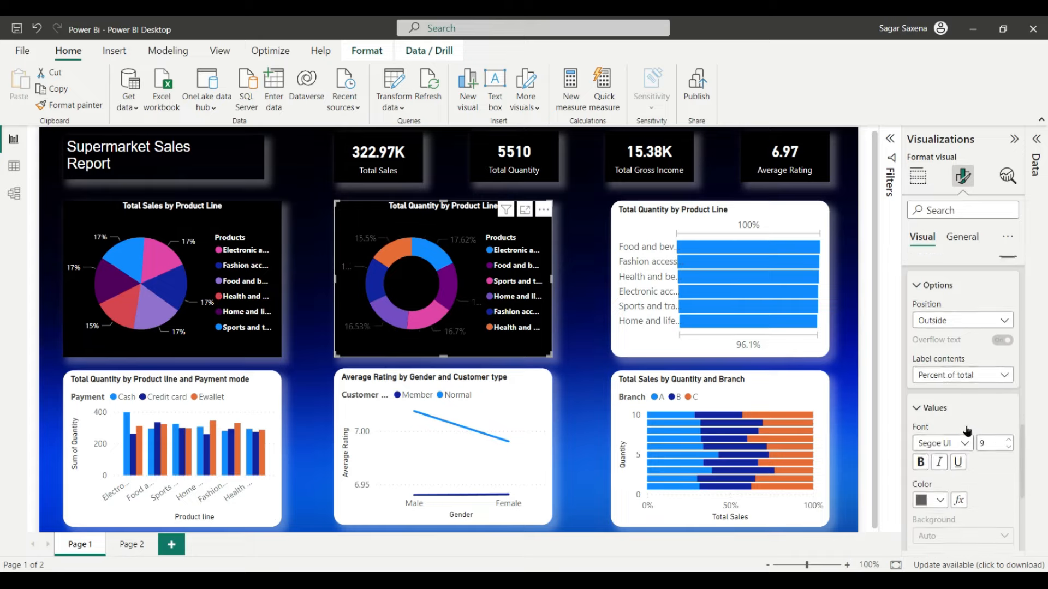
{"action": "scroll", "coordinate": [965, 424], "scroll_direction": "down", "scroll_amount": 2}
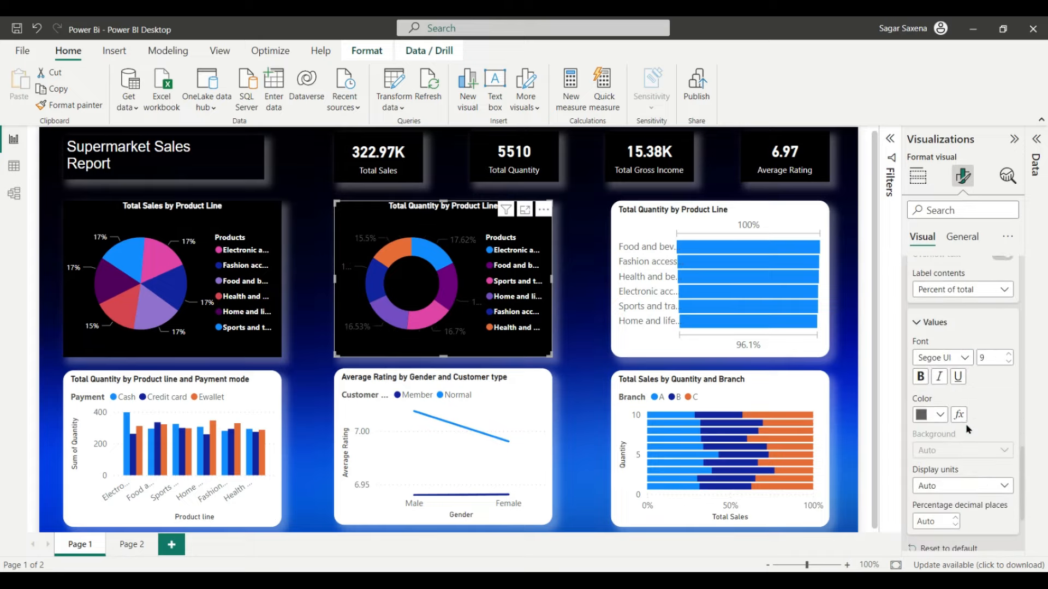
{"action": "scroll", "coordinate": [956, 379], "scroll_direction": "down", "scroll_amount": 1}
{"action": "left_click", "coordinate": [940, 371]}
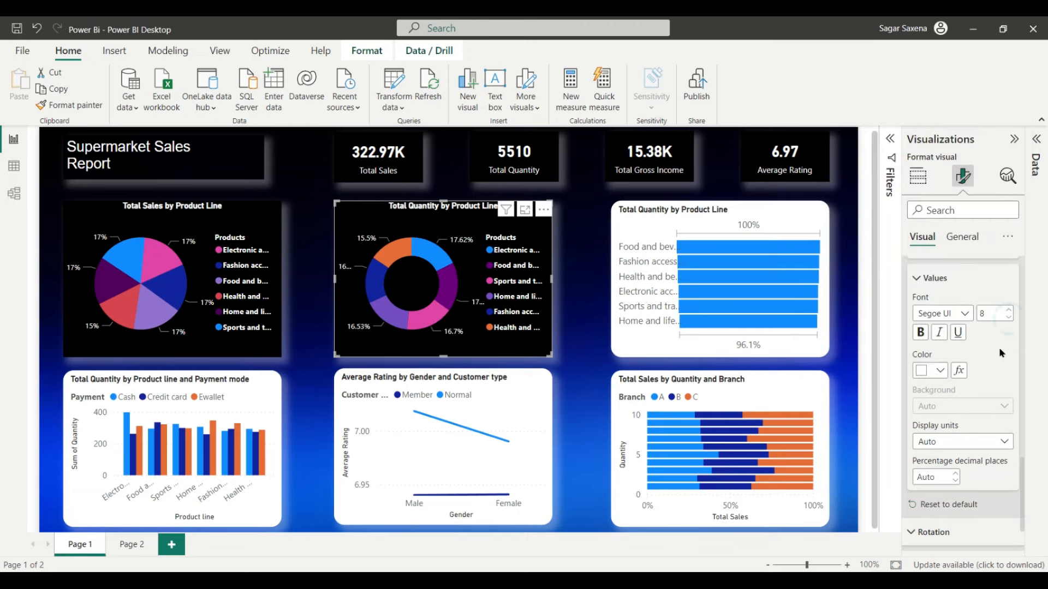
{"action": "scroll", "coordinate": [983, 399], "scroll_direction": "down", "scroll_amount": 1}
{"action": "left_click", "coordinate": [1003, 399]}
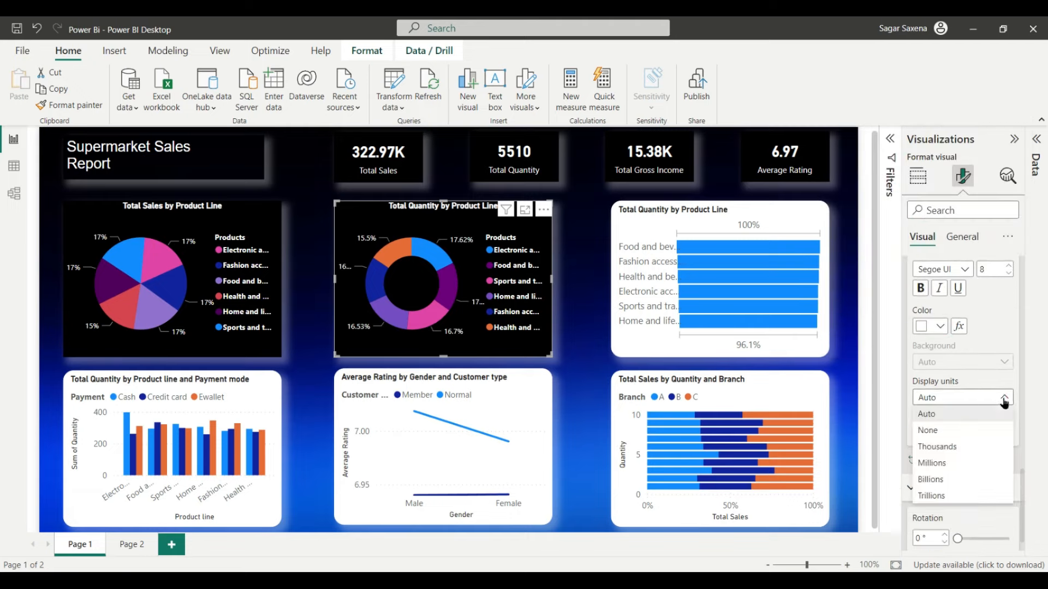
{"action": "left_click", "coordinate": [960, 415]}
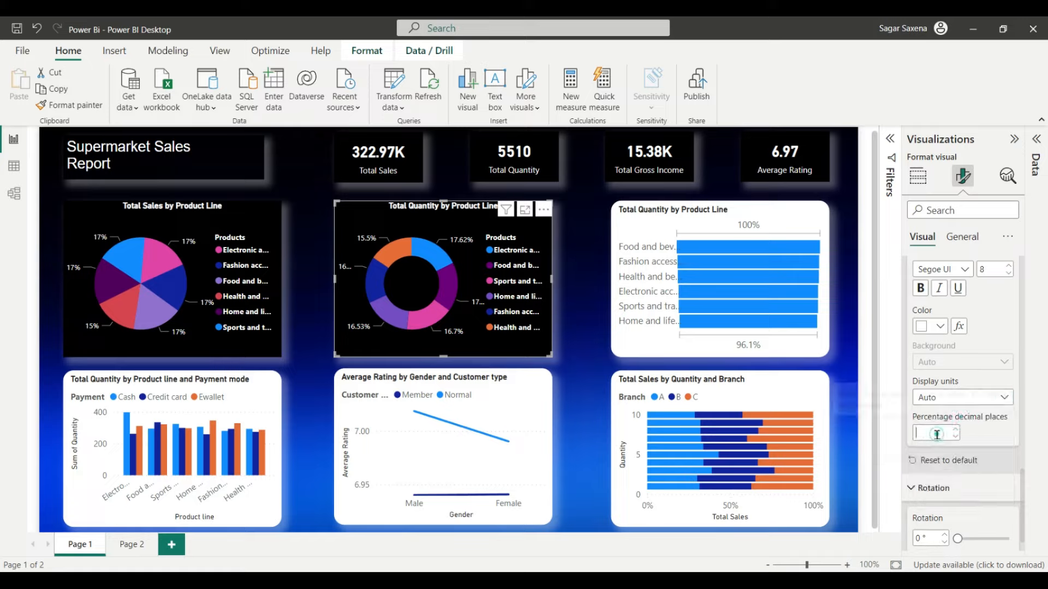
{"action": "type", "text": "0"}
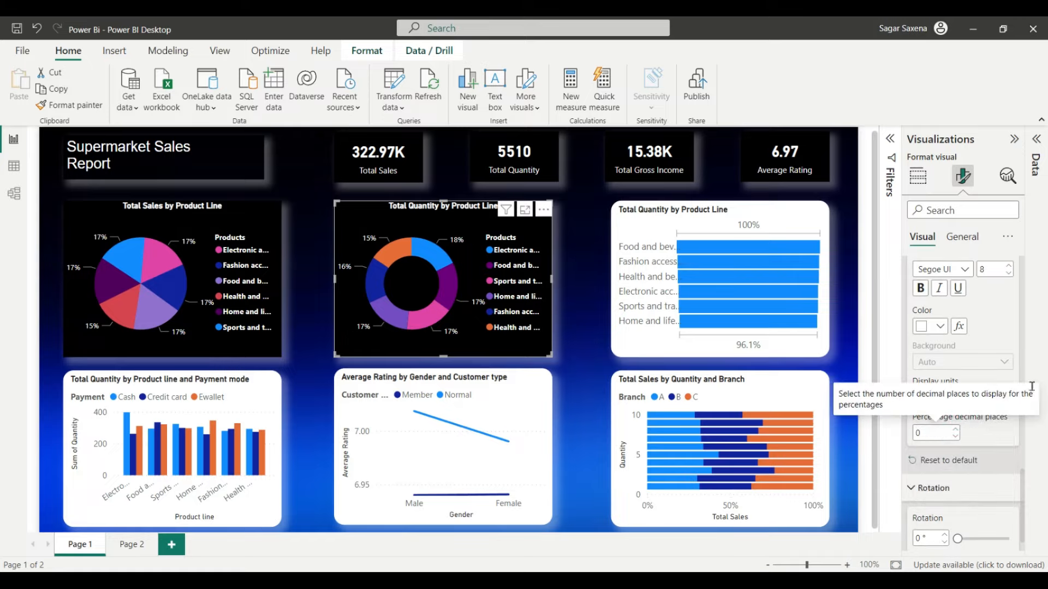
Step: Rotate the donut chart to 5 degrees
{"action": "scroll", "coordinate": [983, 393], "scroll_direction": "down", "scroll_amount": 1}
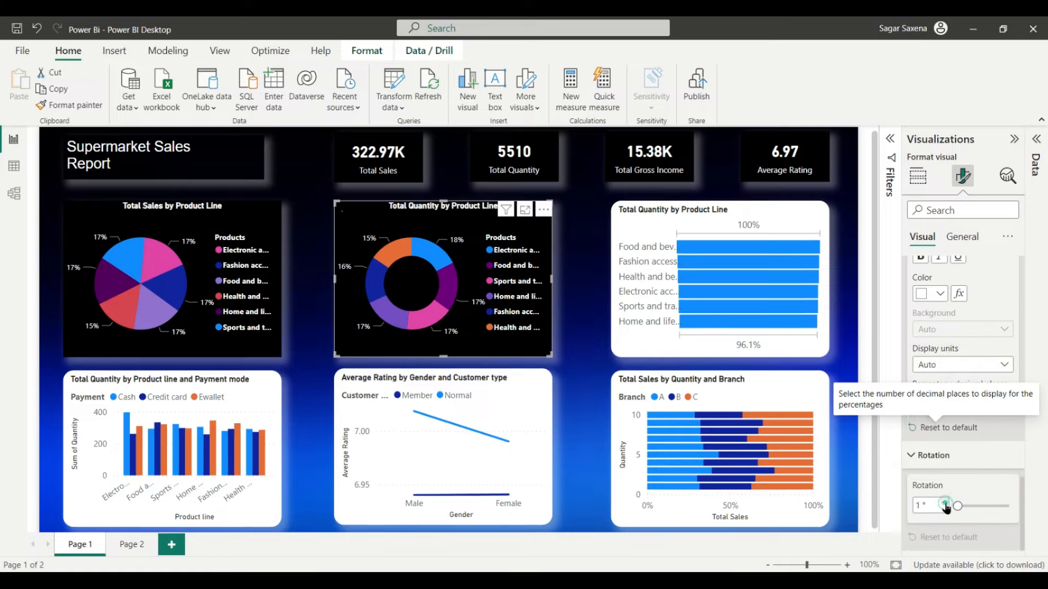
{"action": "left_click", "coordinate": [945, 503]}
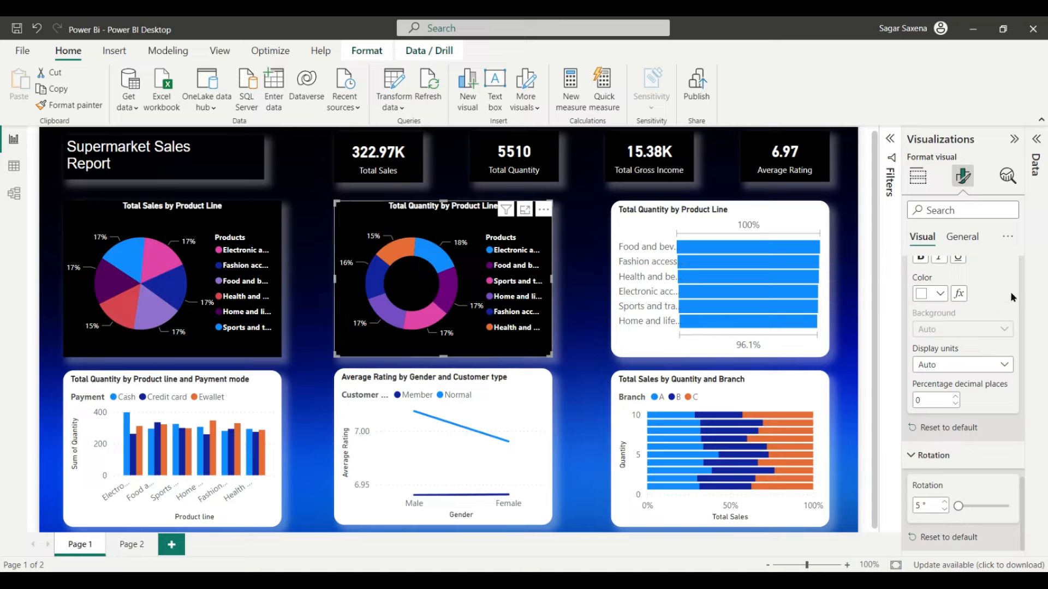
{"action": "left_click", "coordinate": [720, 212]}
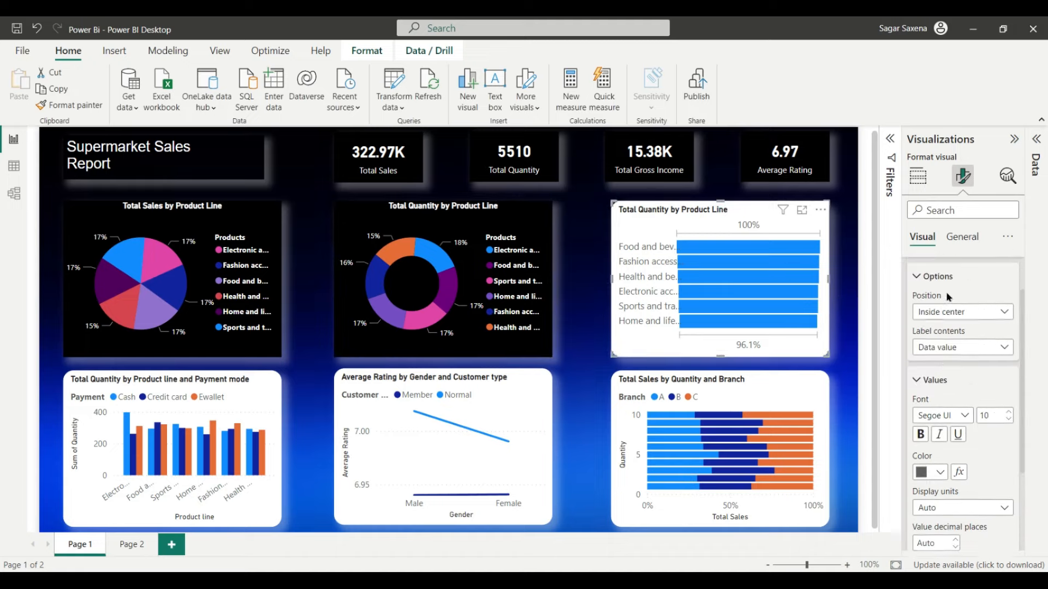
Step: Make the bar chart's title white and centre-aligned
{"action": "left_click", "coordinate": [969, 238]}
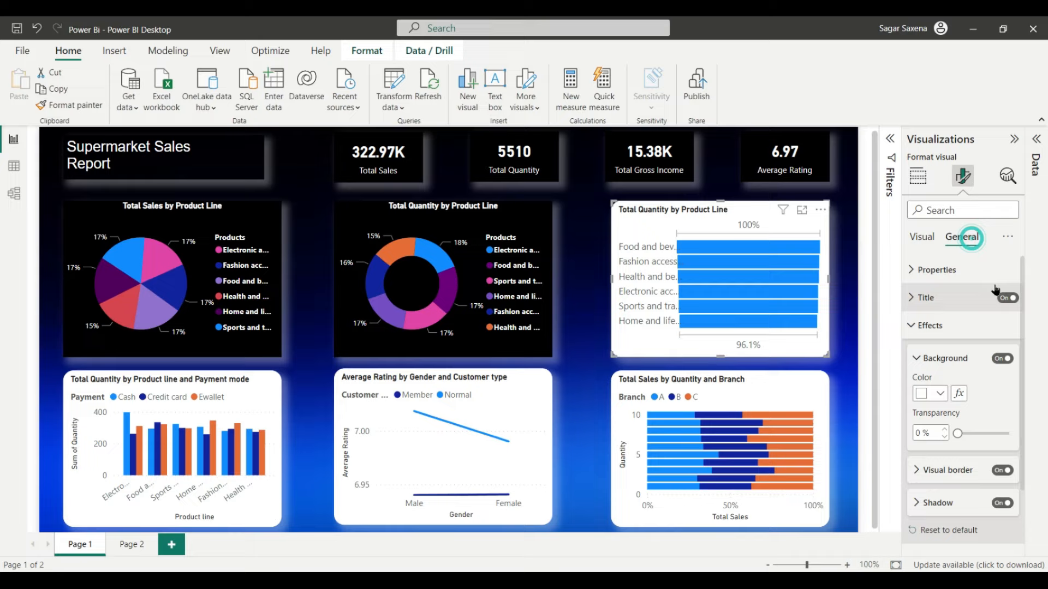
{"action": "left_click", "coordinate": [950, 297]}
{"action": "scroll", "coordinate": [967, 356], "scroll_direction": "down", "scroll_amount": 1}
{"action": "scroll", "coordinate": [967, 355], "scroll_direction": "down", "scroll_amount": 1}
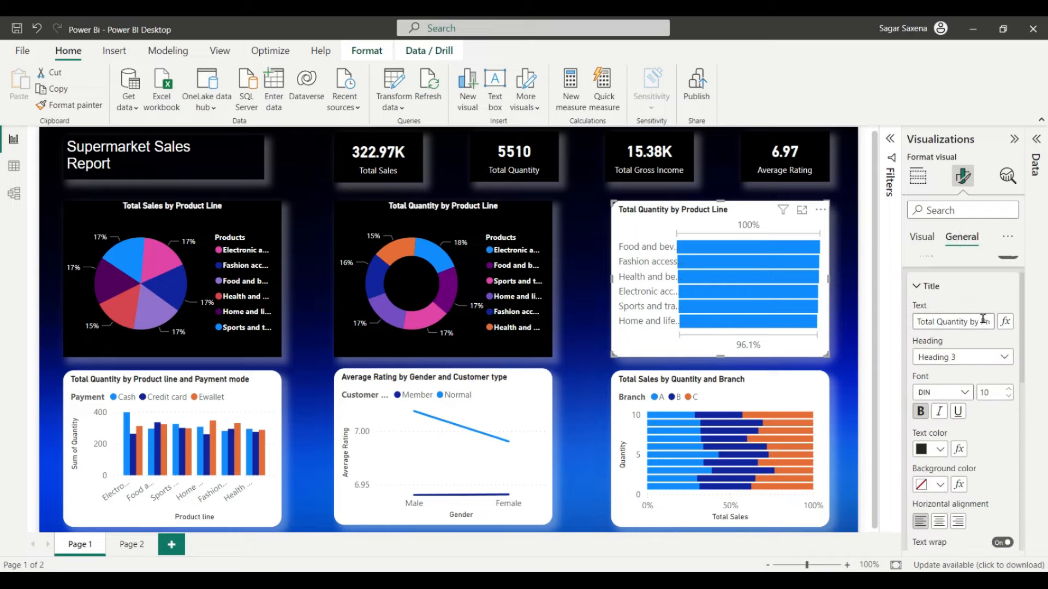
{"action": "left_click", "coordinate": [938, 452]}
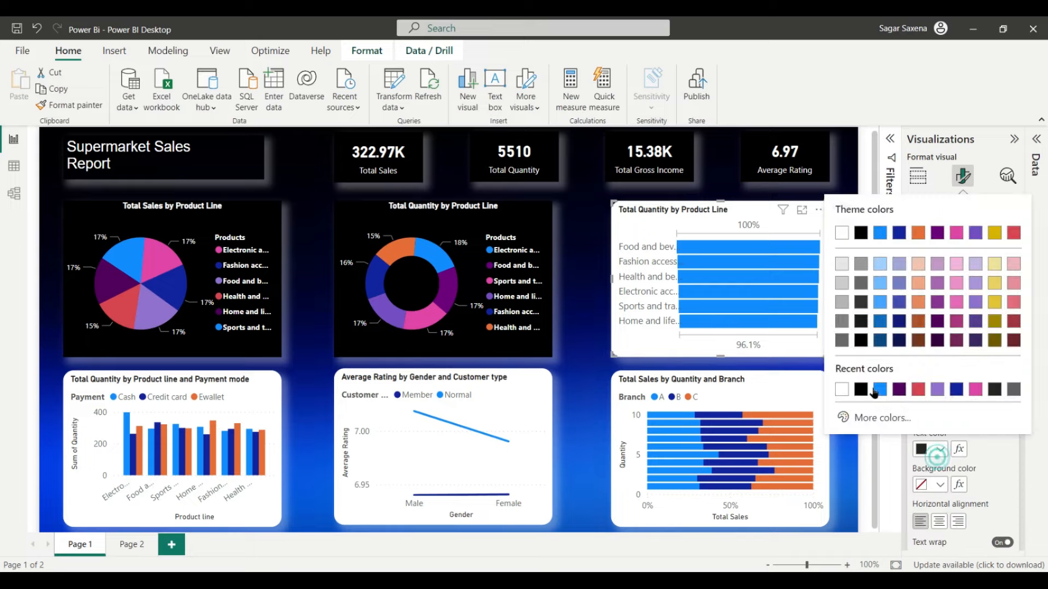
{"action": "left_click", "coordinate": [842, 391]}
{"action": "left_click", "coordinate": [939, 521]}
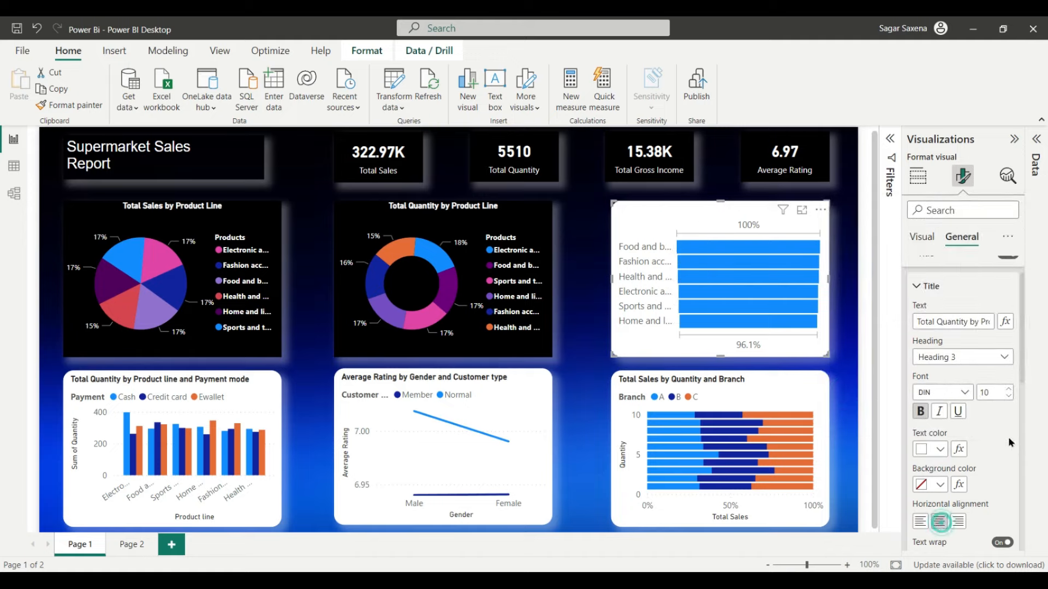
Step: Give the bar chart a black background and turn its visual border off
{"action": "scroll", "coordinate": [1005, 436], "scroll_direction": "down", "scroll_amount": 3}
{"action": "scroll", "coordinate": [980, 413], "scroll_direction": "down", "scroll_amount": 7}
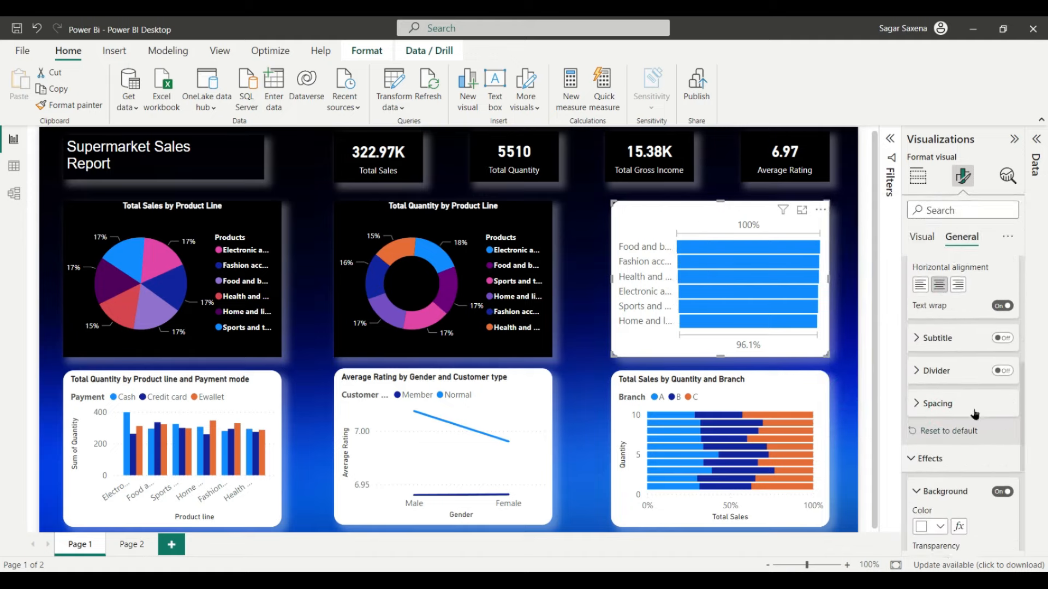
{"action": "scroll", "coordinate": [939, 388], "scroll_direction": "down", "scroll_amount": 7}
{"action": "scroll", "coordinate": [938, 376], "scroll_direction": "up", "scroll_amount": 5}
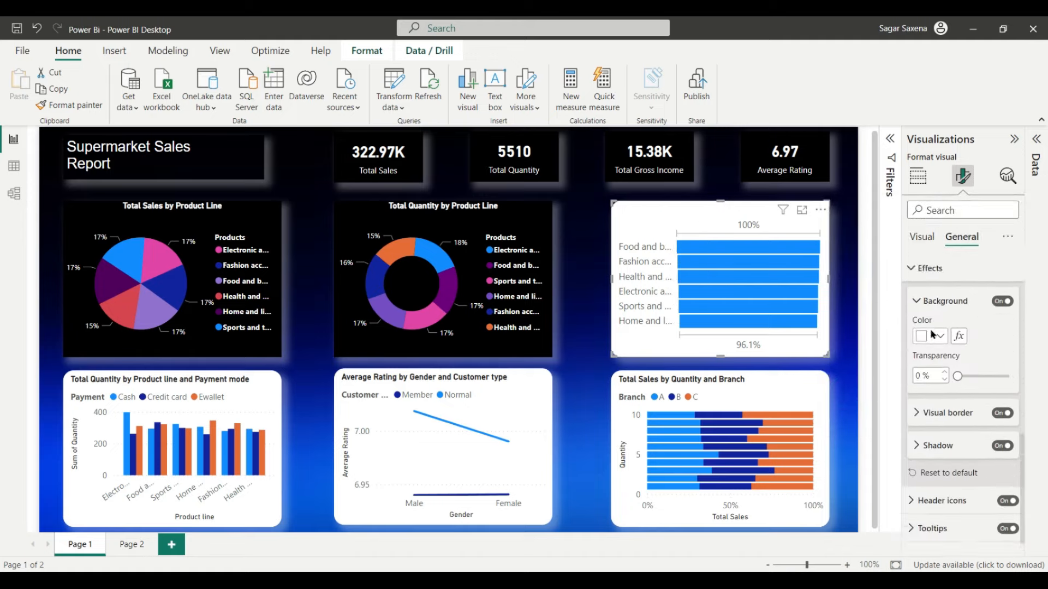
{"action": "left_click", "coordinate": [940, 342]}
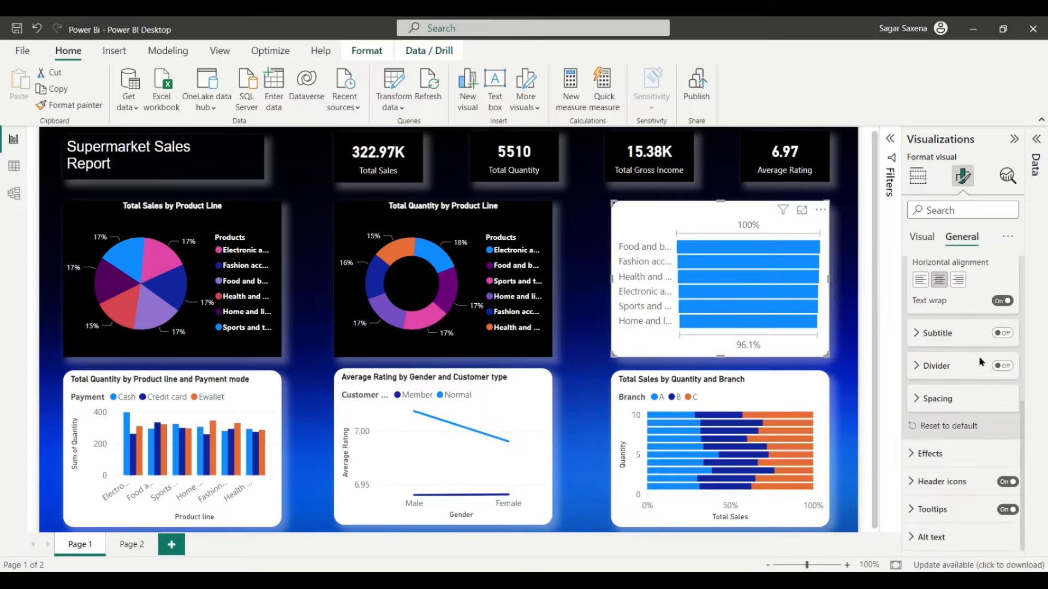
{"action": "scroll", "coordinate": [978, 357], "scroll_direction": "up", "scroll_amount": 1}
{"action": "scroll", "coordinate": [978, 357], "scroll_direction": "down", "scroll_amount": 1}
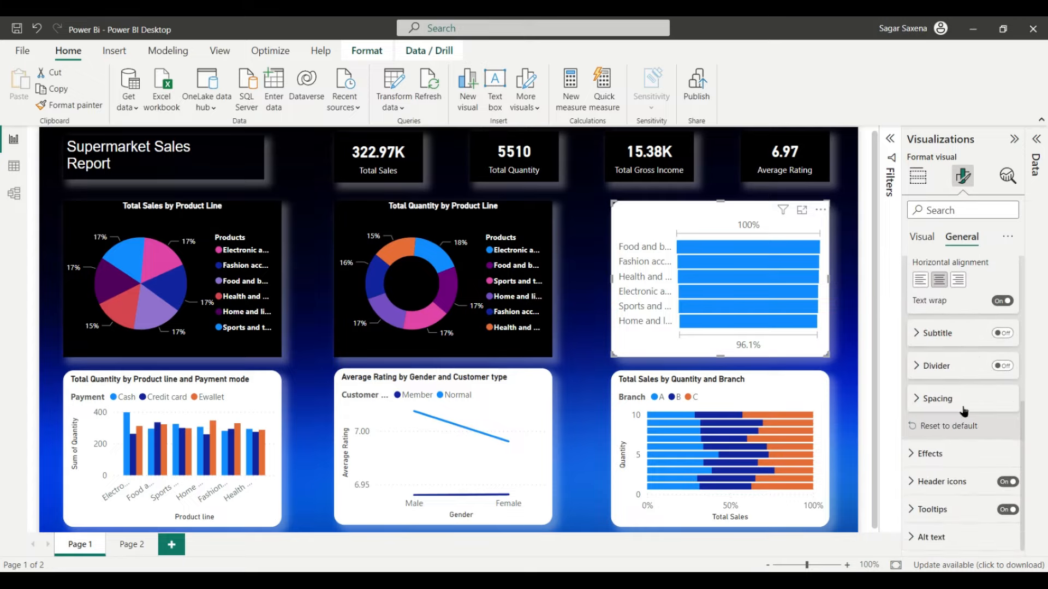
{"action": "left_click", "coordinate": [944, 454]}
{"action": "scroll", "coordinate": [982, 382], "scroll_direction": "down", "scroll_amount": 4}
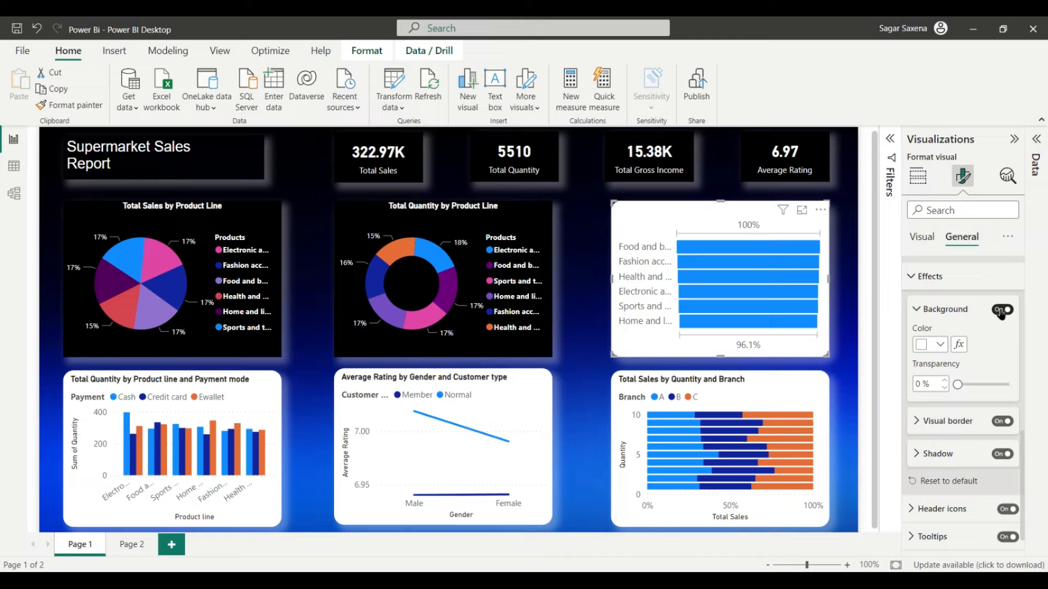
{"action": "left_click", "coordinate": [940, 345]}
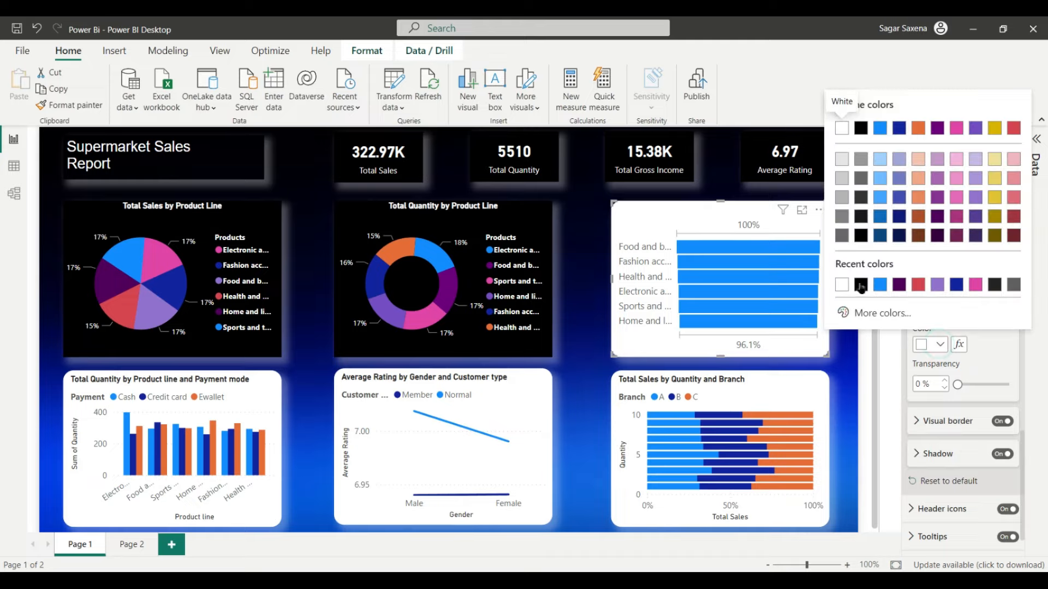
{"action": "left_click", "coordinate": [871, 125]}
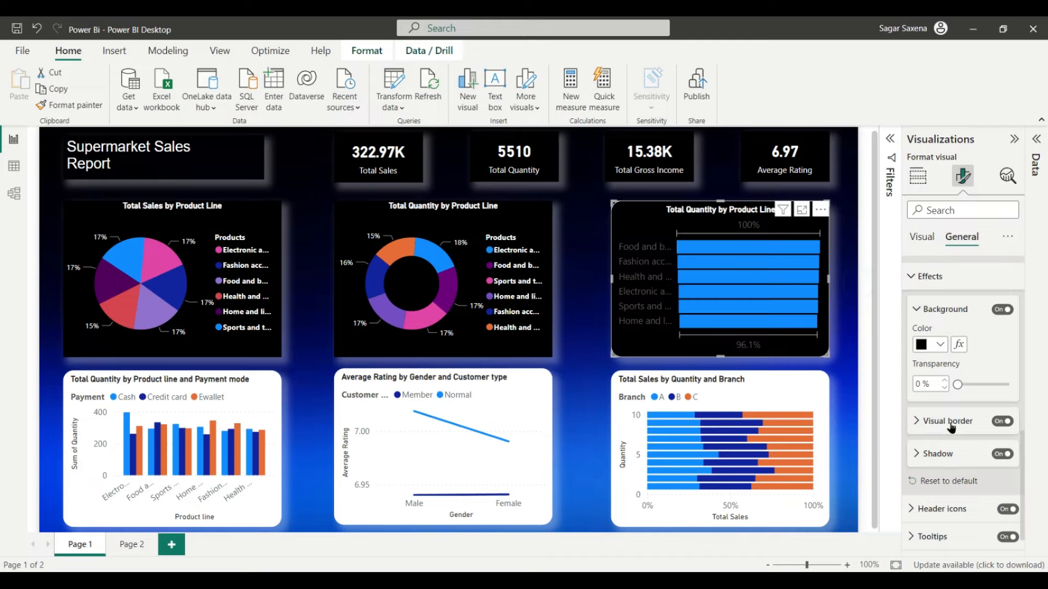
{"action": "left_click", "coordinate": [999, 421]}
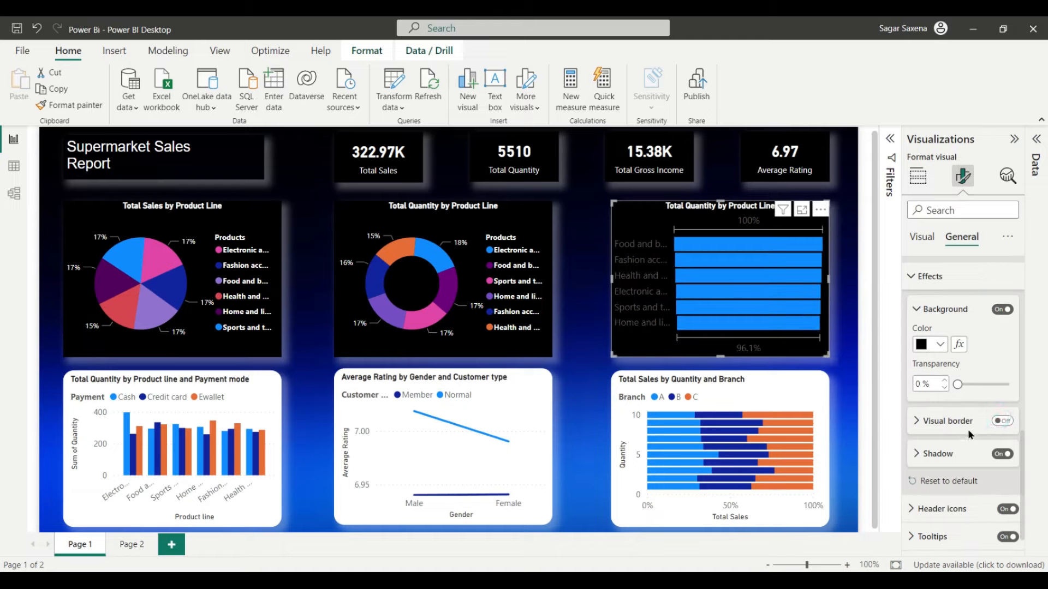
{"action": "scroll", "coordinate": [977, 434], "scroll_direction": "up", "scroll_amount": 10}
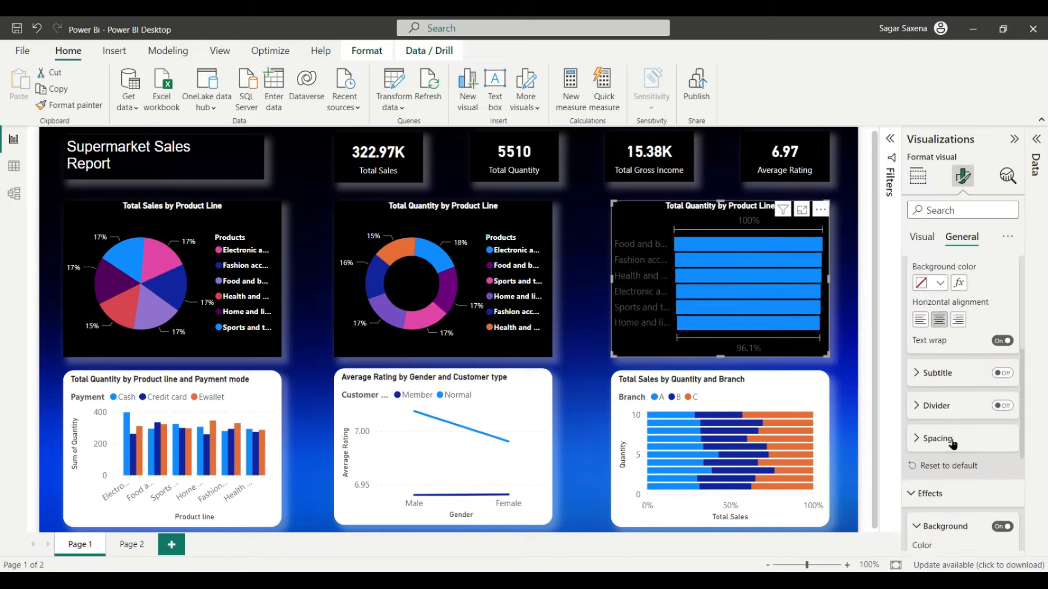
Step: Set the funnel chart's default bar colour to pink
{"action": "left_click", "coordinate": [921, 238]}
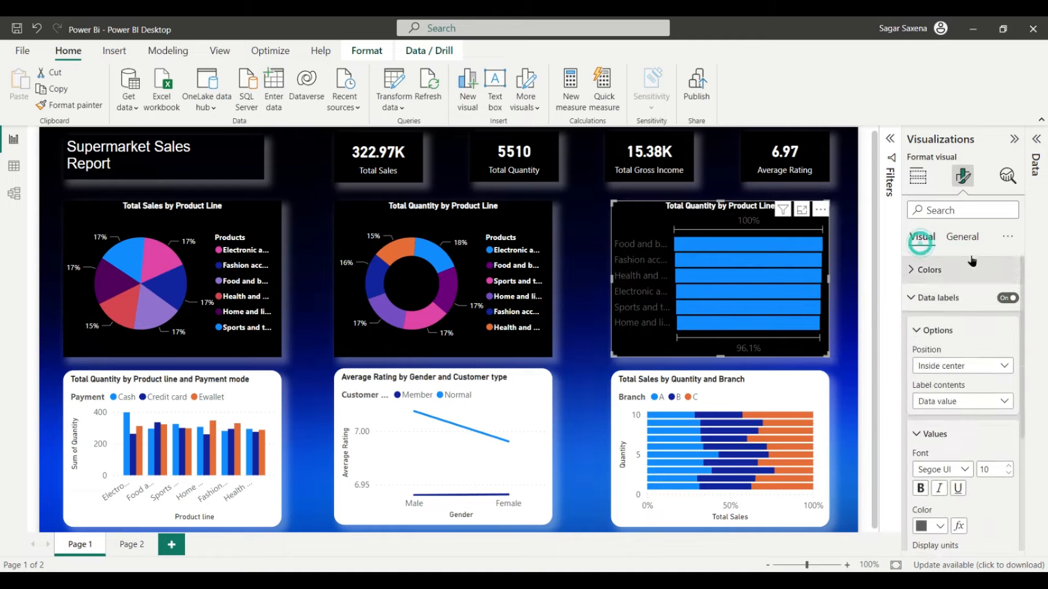
{"action": "left_click", "coordinate": [958, 278]}
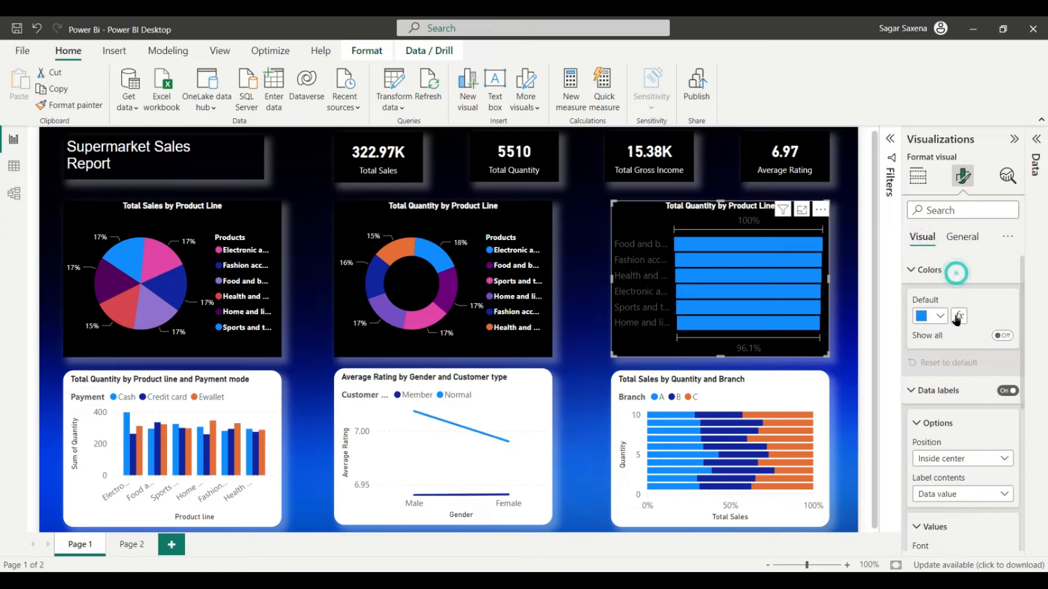
{"action": "left_click", "coordinate": [939, 316]}
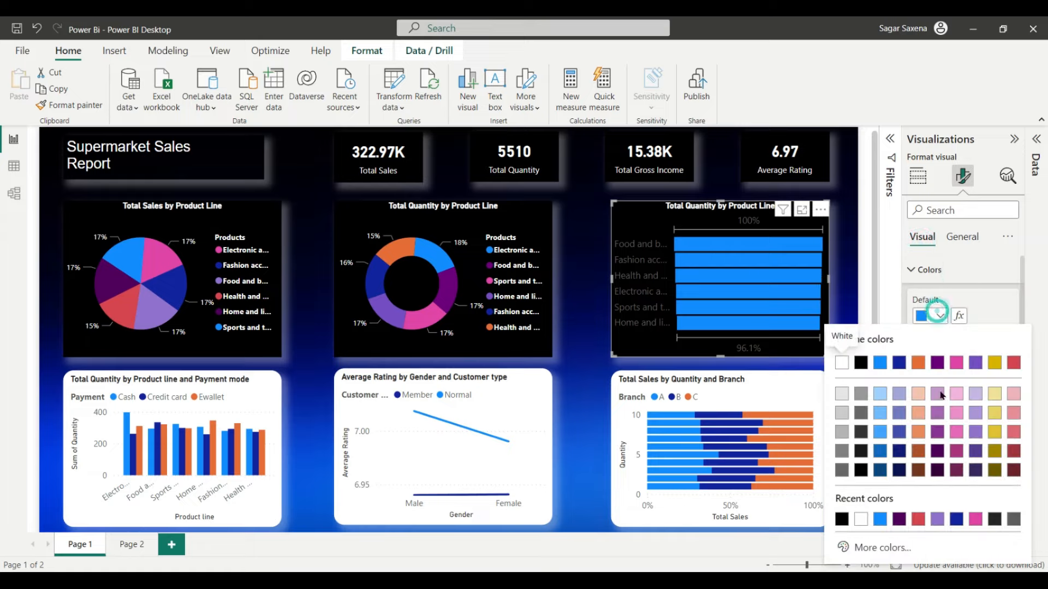
{"action": "left_click", "coordinate": [956, 359]}
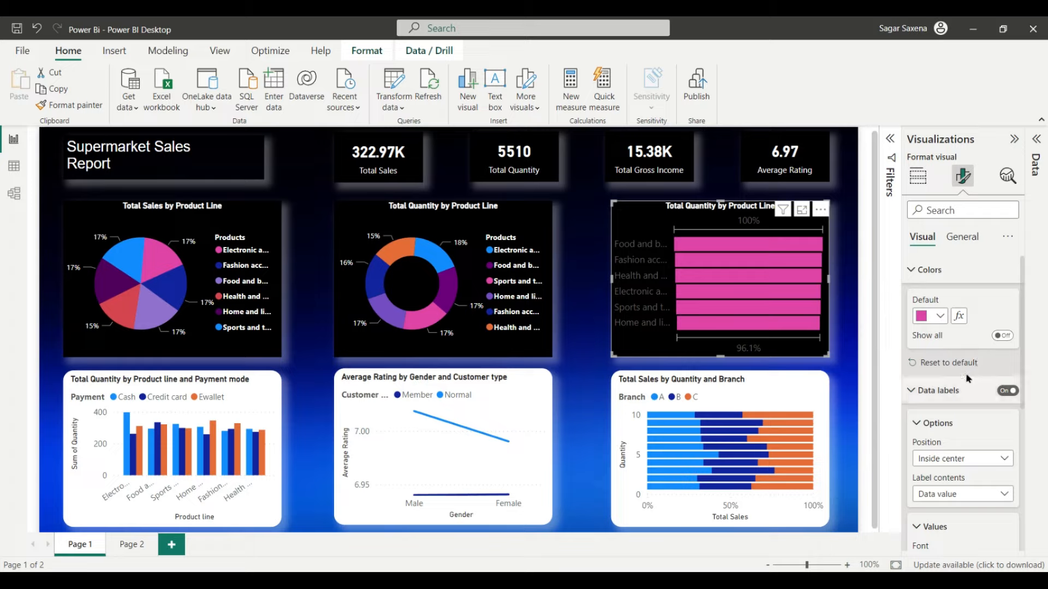
{"action": "scroll", "coordinate": [961, 360], "scroll_direction": "down", "scroll_amount": 2}
{"action": "scroll", "coordinate": [959, 356], "scroll_direction": "up", "scroll_amount": 1}
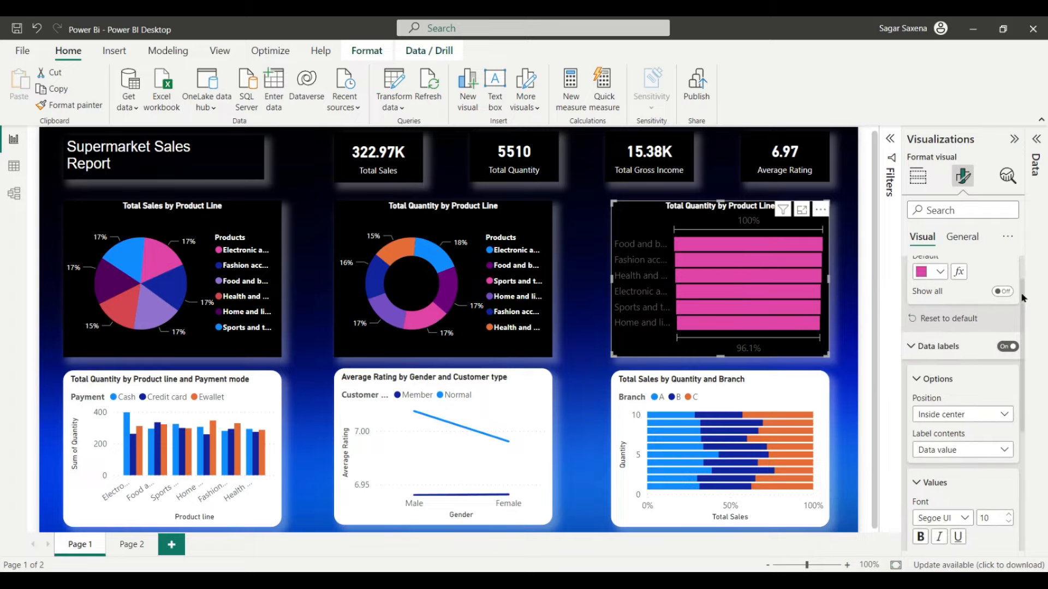
Step: Show per-product-line bar colours, trying blue for Fashion accessories and black for Health and beauty
{"action": "left_click", "coordinate": [1004, 291]}
{"action": "left_click", "coordinate": [1002, 293]}
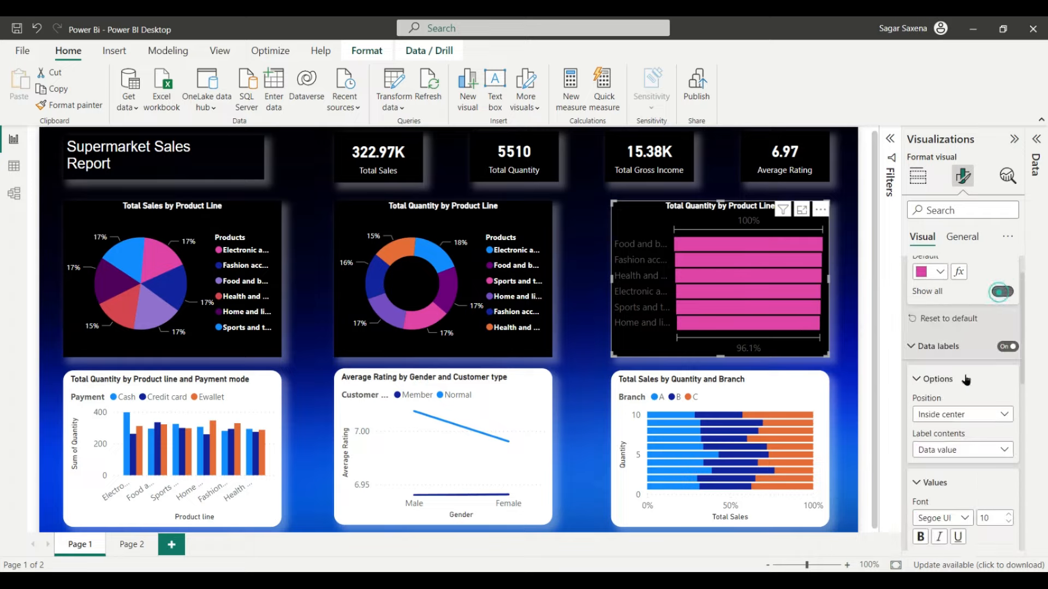
{"action": "scroll", "coordinate": [977, 306], "scroll_direction": "down", "scroll_amount": 1}
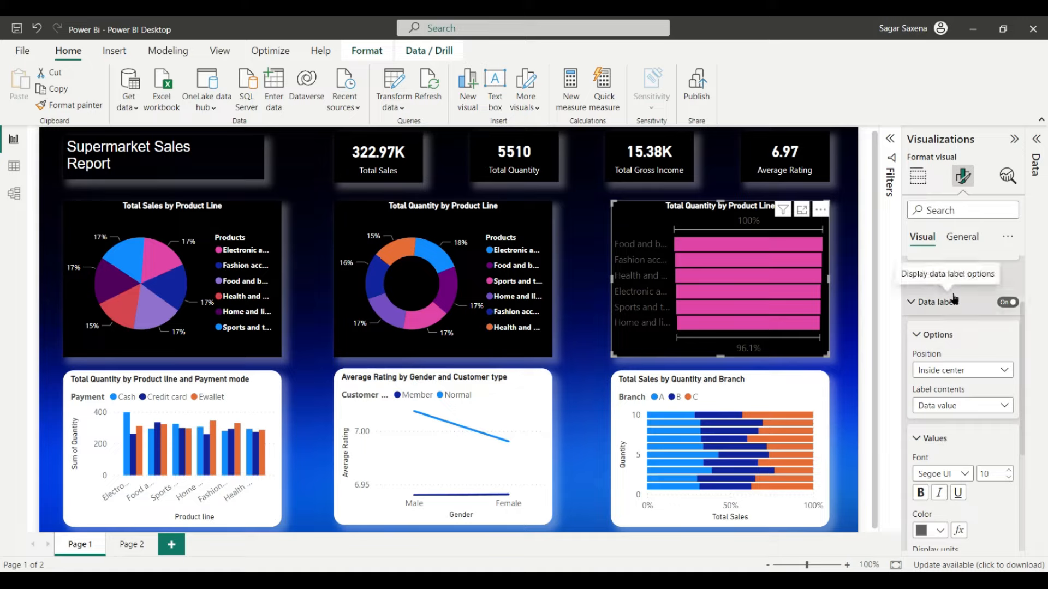
{"action": "scroll", "coordinate": [1001, 358], "scroll_direction": "up", "scroll_amount": 2}
{"action": "left_click", "coordinate": [1008, 336]}
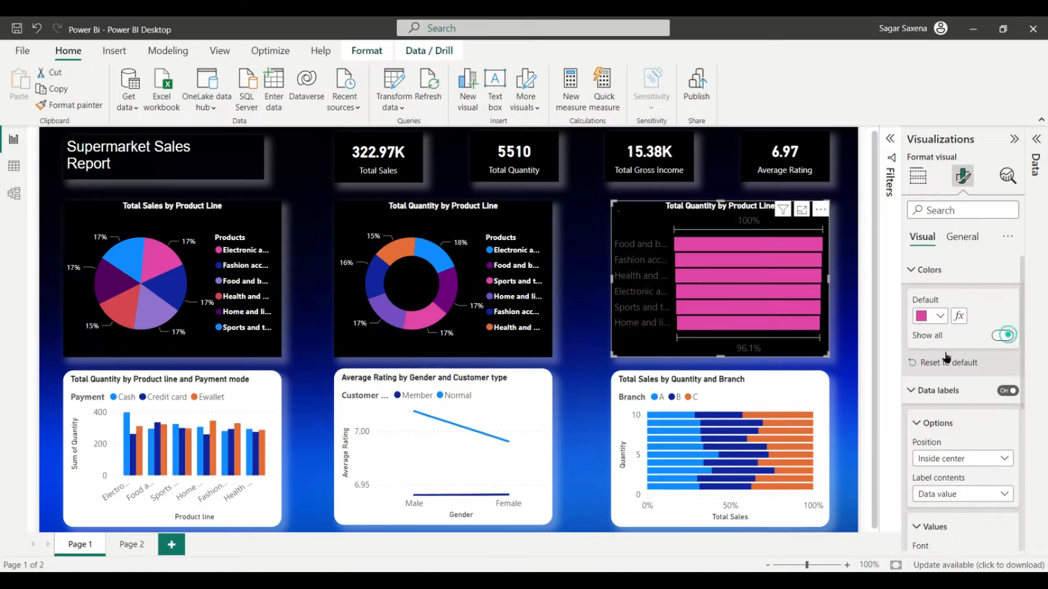
{"action": "left_click", "coordinate": [940, 407]}
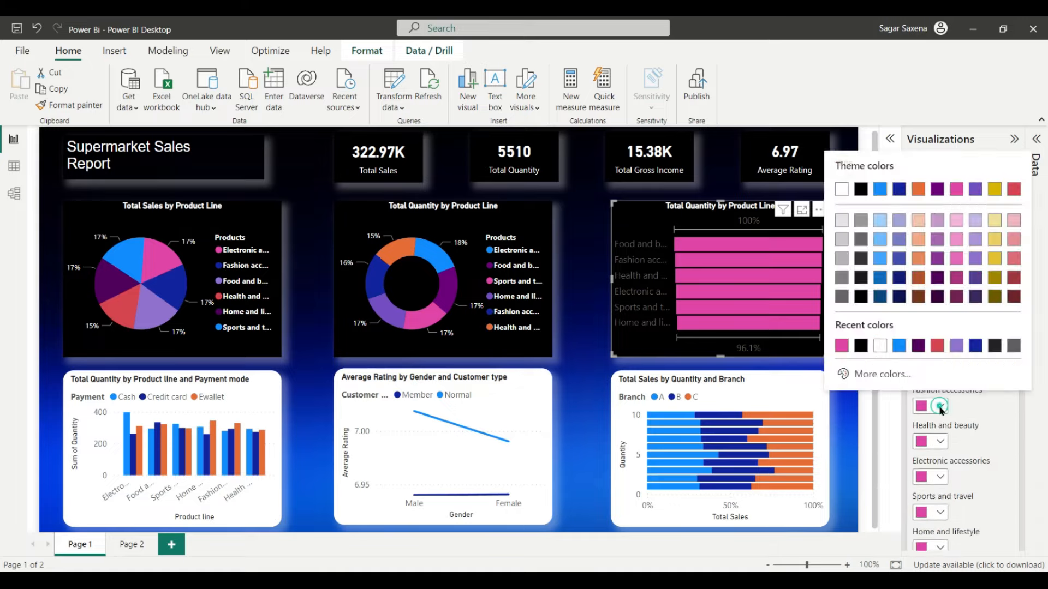
{"action": "left_click", "coordinate": [897, 344]}
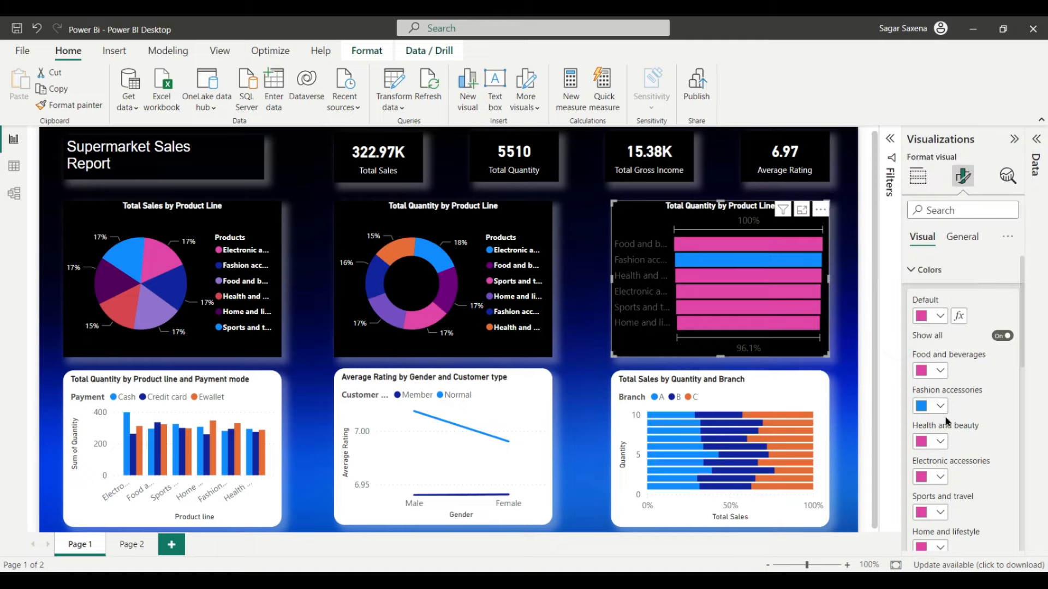
{"action": "left_click", "coordinate": [941, 442]}
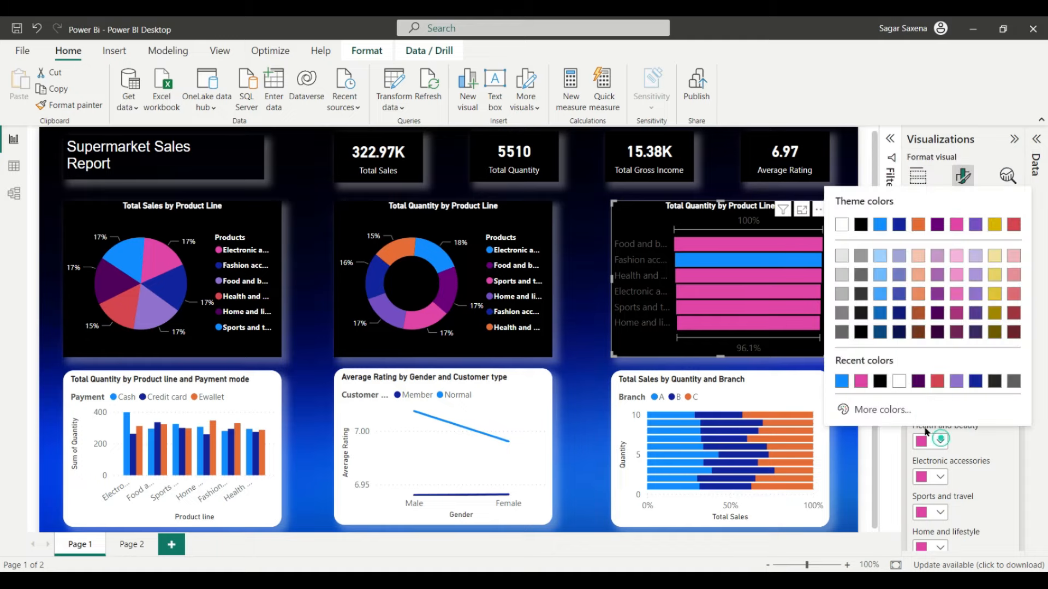
{"action": "left_click", "coordinate": [881, 384]}
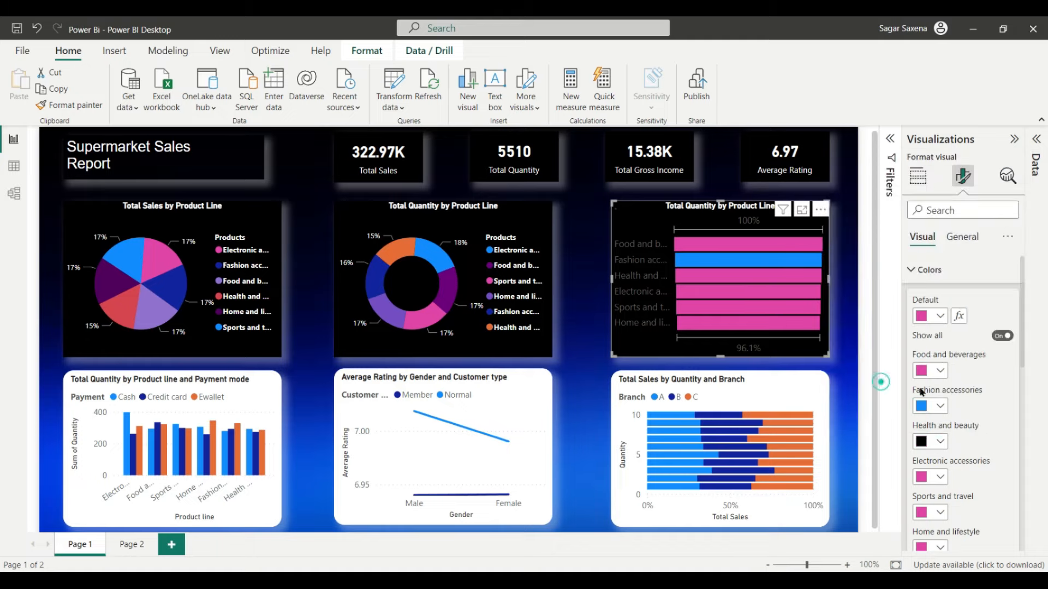
Step: Set both the Health and beauty and Fashion accessories bars to pink
{"action": "left_click", "coordinate": [941, 442]}
{"action": "left_click", "coordinate": [884, 380]}
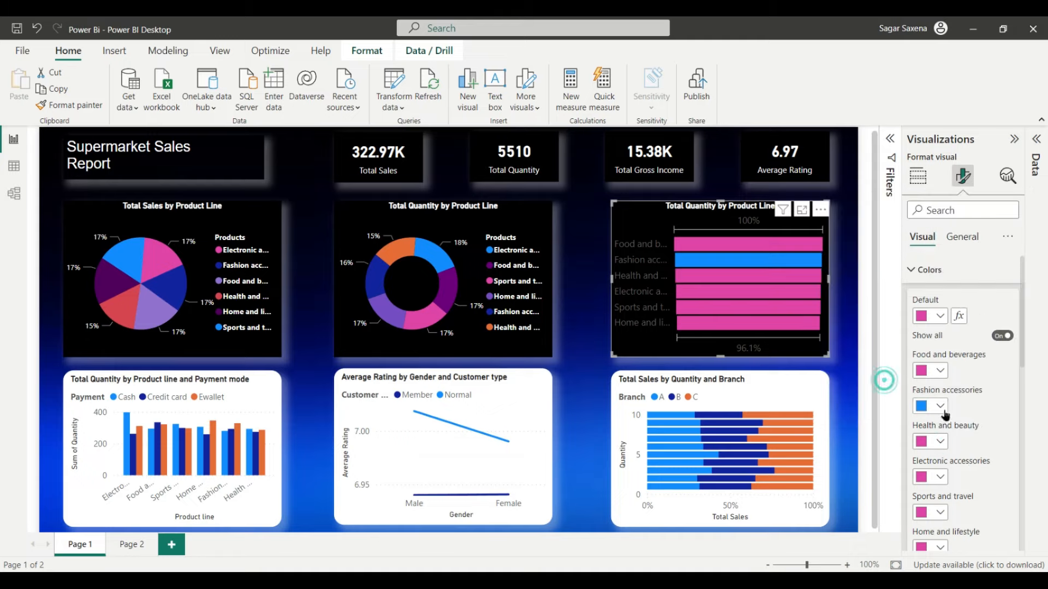
{"action": "left_click", "coordinate": [941, 406]}
{"action": "left_click", "coordinate": [844, 345]}
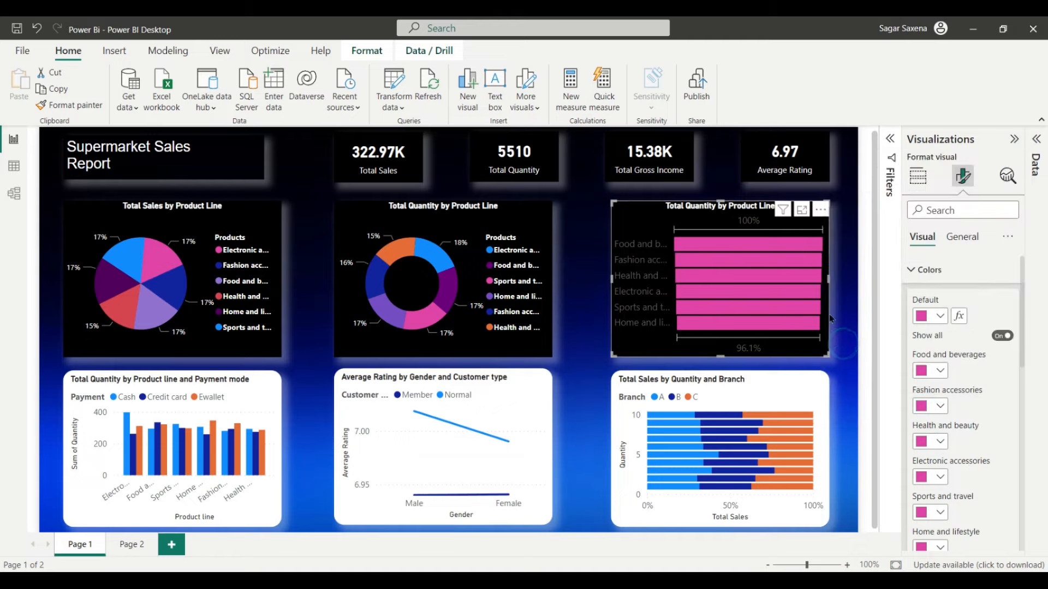
Step: Keep data labels Inside center and set label contents to Data value, percent of first
{"action": "scroll", "coordinate": [984, 483], "scroll_direction": "down", "scroll_amount": 5}
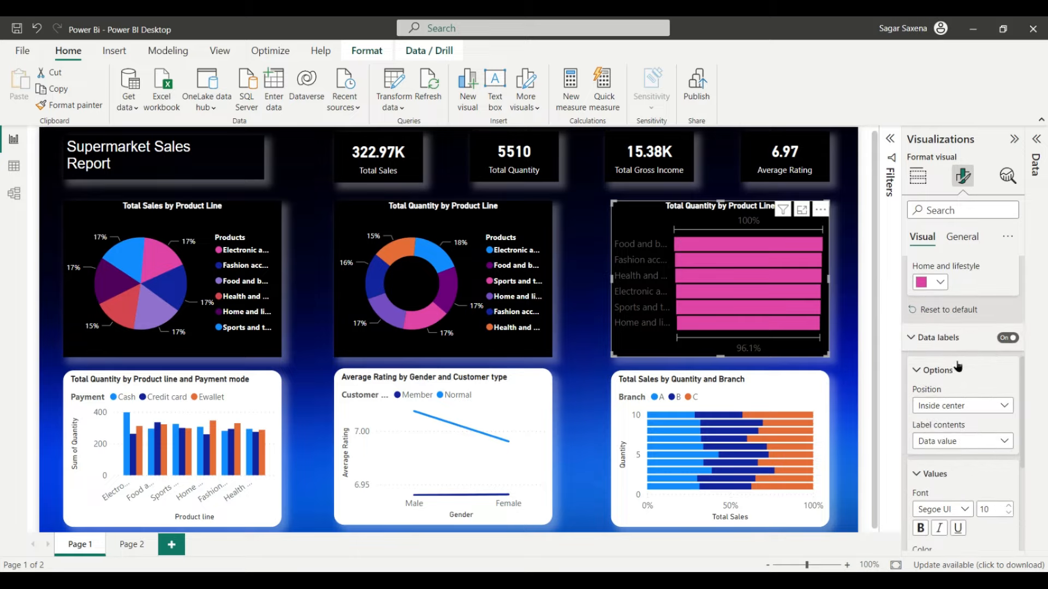
{"action": "scroll", "coordinate": [957, 367], "scroll_direction": "down", "scroll_amount": 1}
{"action": "left_click", "coordinate": [1008, 362]}
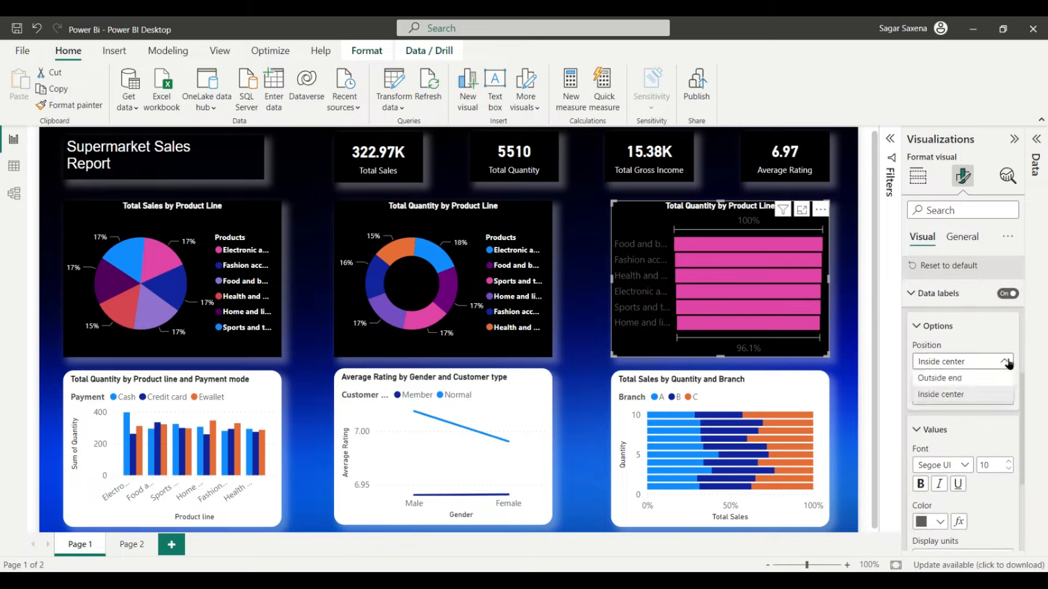
{"action": "left_click", "coordinate": [1007, 394]}
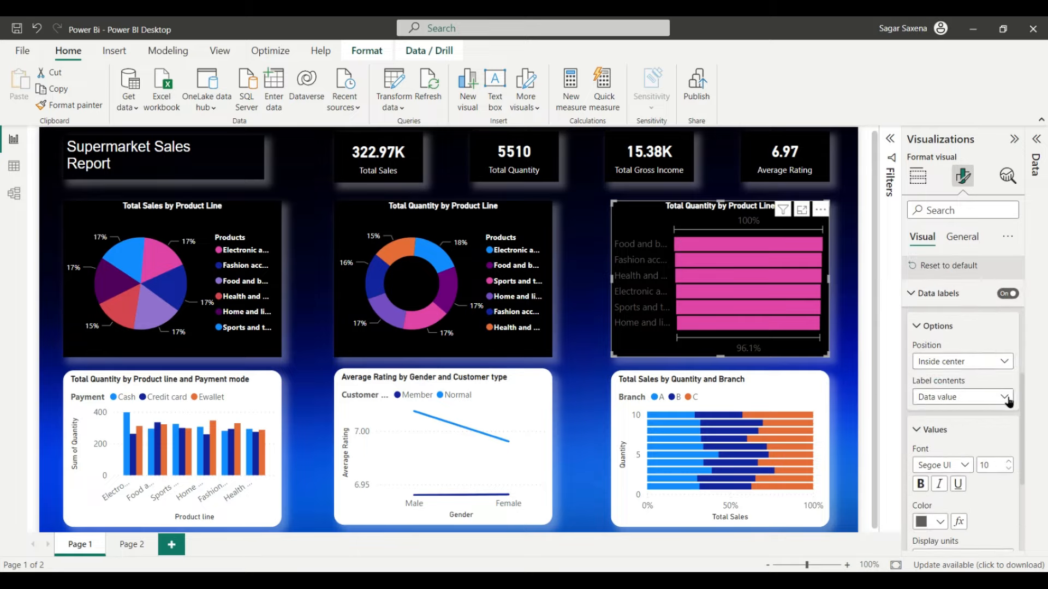
{"action": "left_click", "coordinate": [1007, 400]}
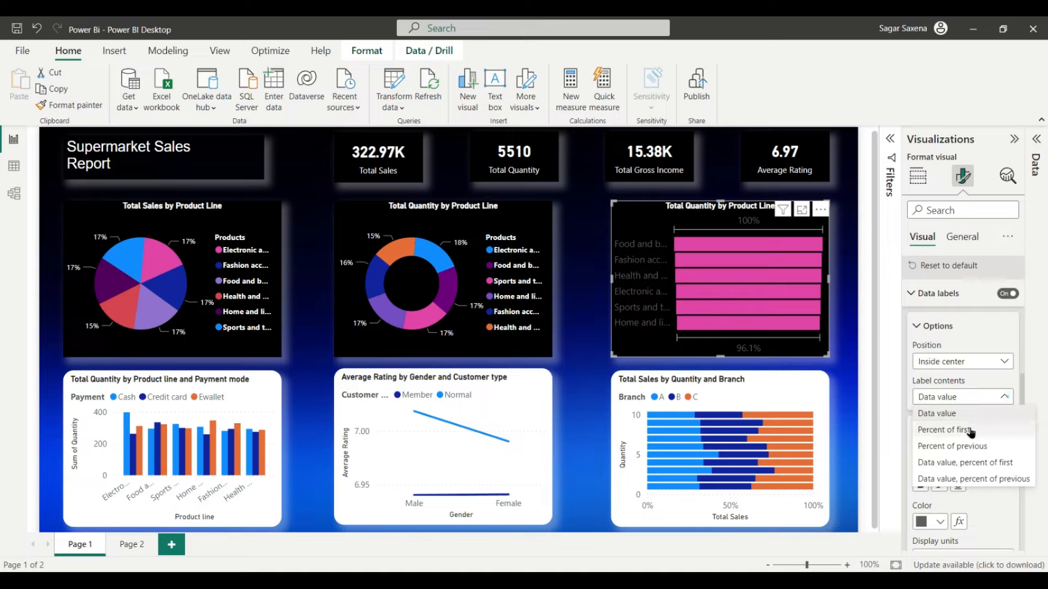
{"action": "left_click", "coordinate": [967, 413]}
{"action": "left_click", "coordinate": [1003, 396]}
{"action": "left_click", "coordinate": [986, 460]}
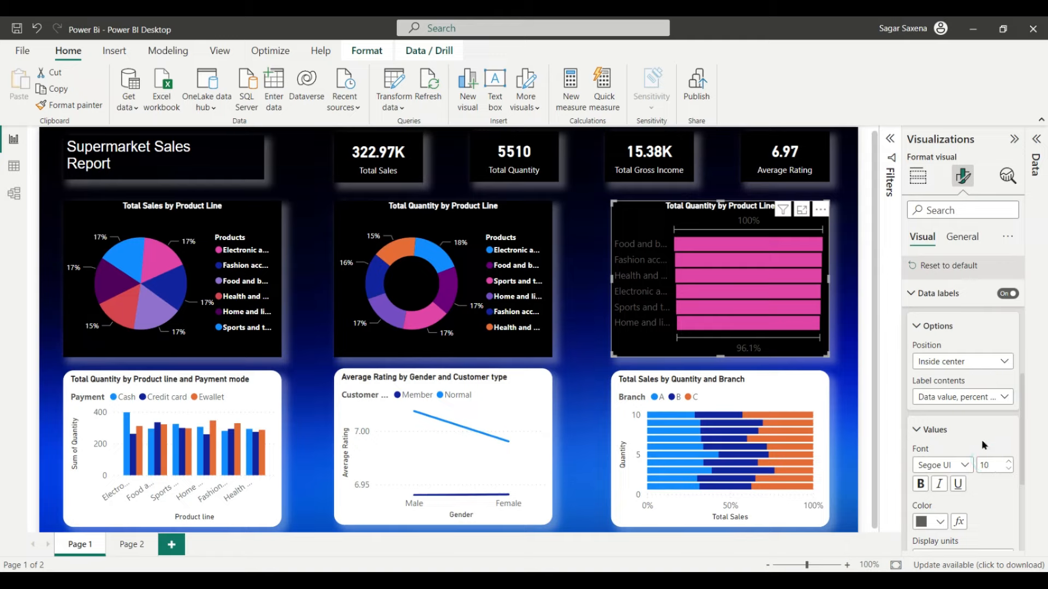
Step: Make the funnel's data labels font size 8 and white
{"action": "scroll", "coordinate": [980, 437], "scroll_direction": "down", "scroll_amount": 2}
{"action": "left_click", "coordinate": [1008, 381]}
{"action": "left_click", "coordinate": [1008, 382]}
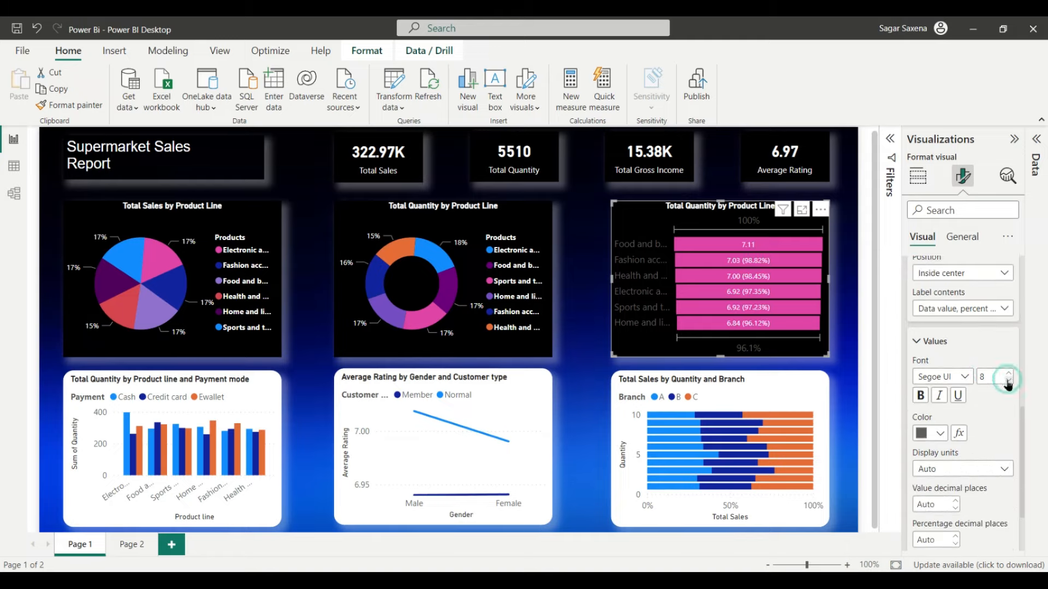
{"action": "left_click", "coordinate": [941, 435]}
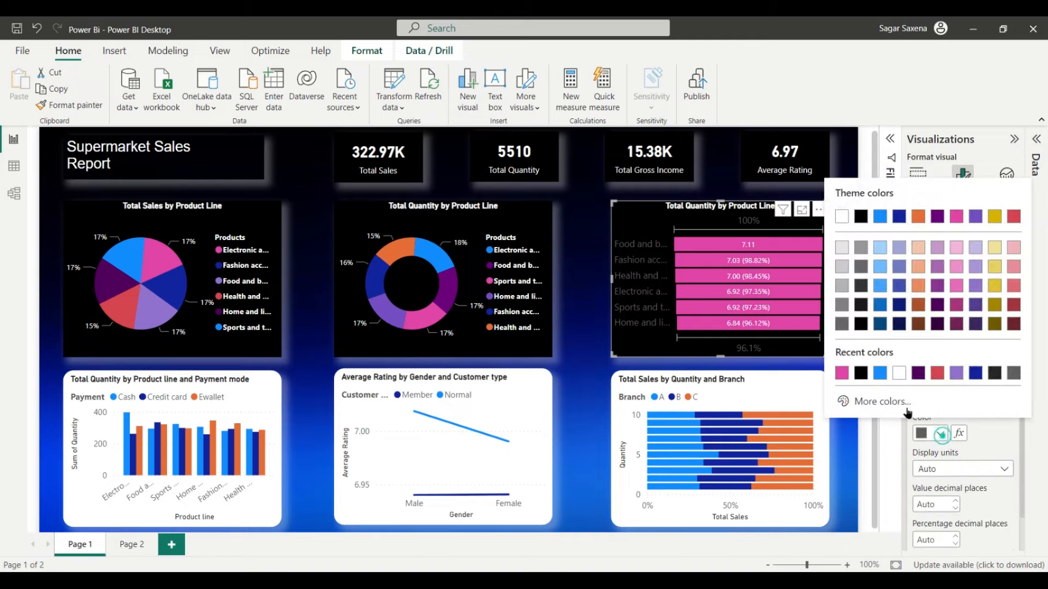
{"action": "left_click", "coordinate": [898, 375]}
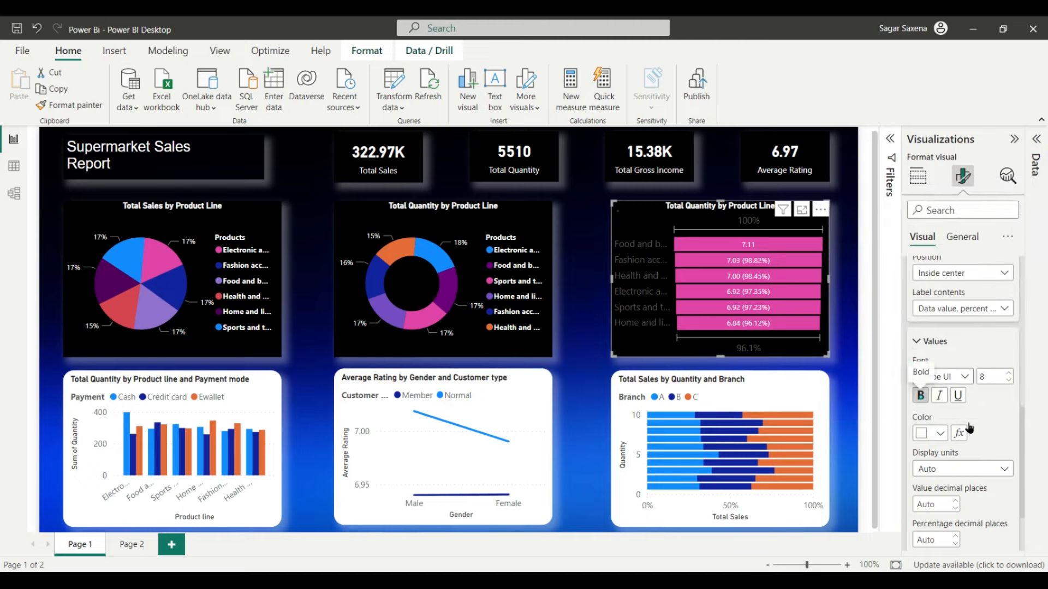
{"action": "scroll", "coordinate": [1022, 437], "scroll_direction": "down", "scroll_amount": 2}
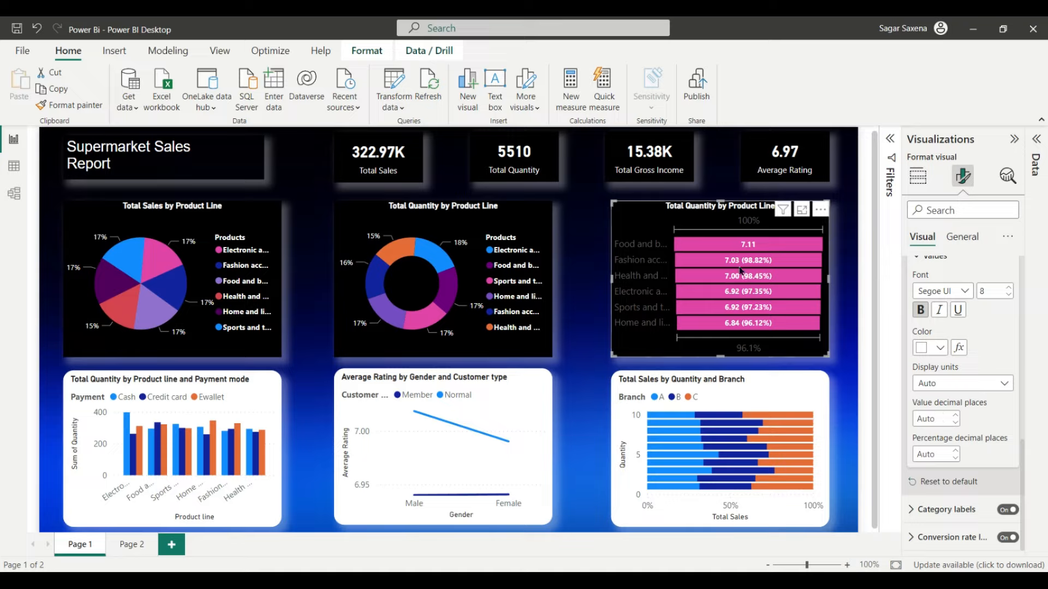
{"action": "mouse_move", "coordinate": [740, 309]}
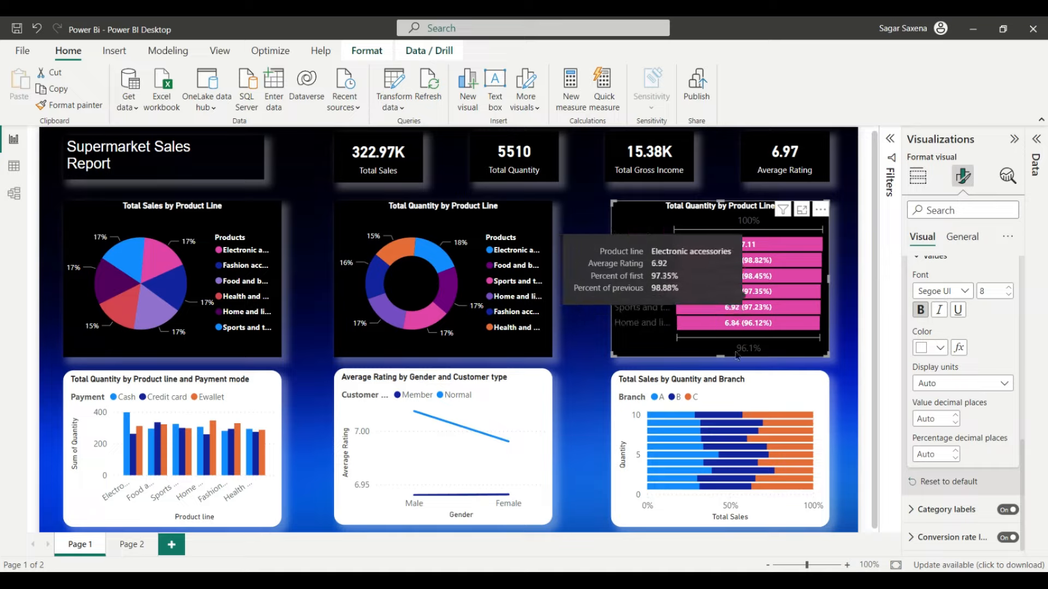
{"action": "mouse_move", "coordinate": [765, 255]}
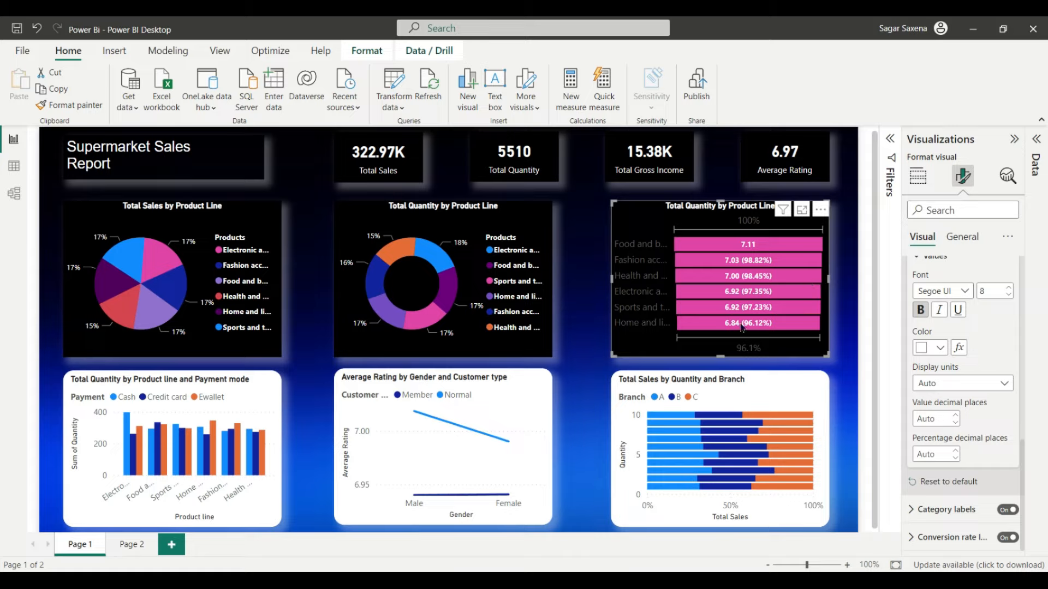
{"action": "mouse_move", "coordinate": [742, 335]}
Step: Set the funnel's category labels to font size 8 in white
{"action": "left_click", "coordinate": [958, 509]}
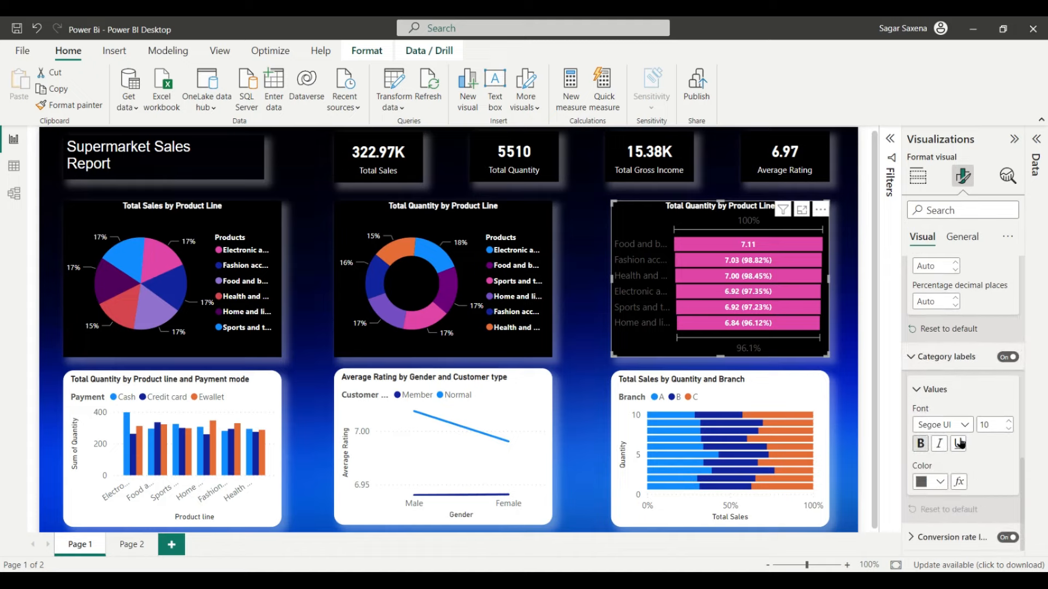
{"action": "left_click", "coordinate": [1008, 429]}
{"action": "left_click", "coordinate": [1009, 429]}
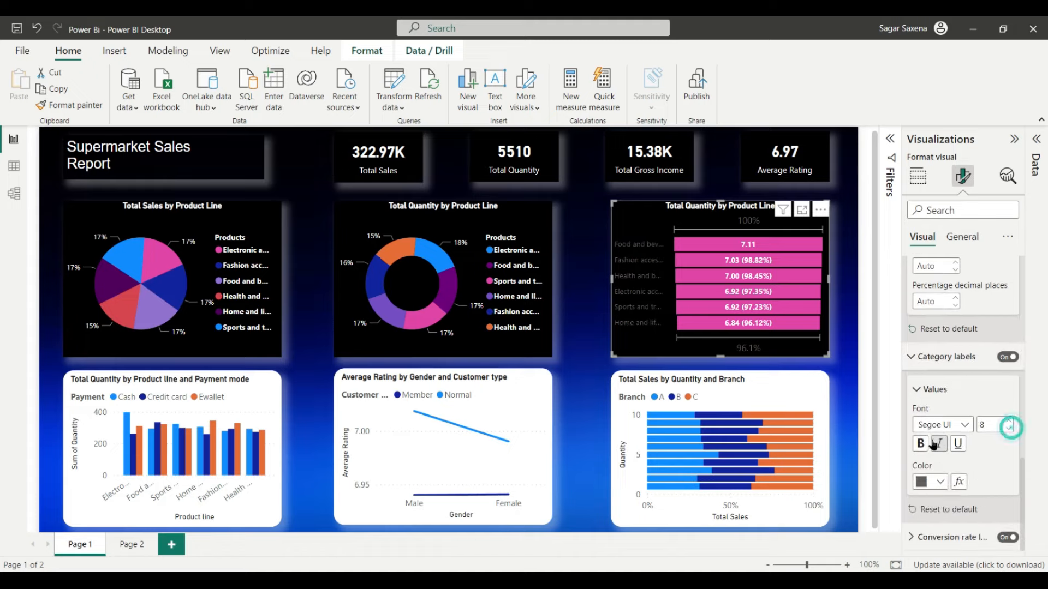
{"action": "left_click", "coordinate": [941, 482]}
{"action": "left_click", "coordinate": [845, 422]}
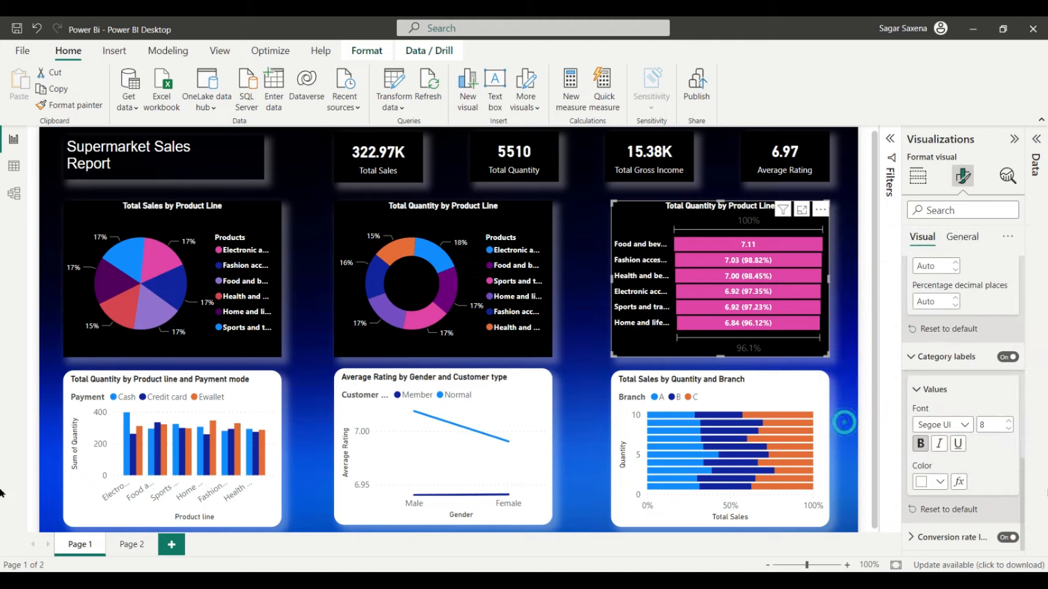
Step: Set the conversion rate label to font size 8 in white
{"action": "left_click", "coordinate": [952, 538]}
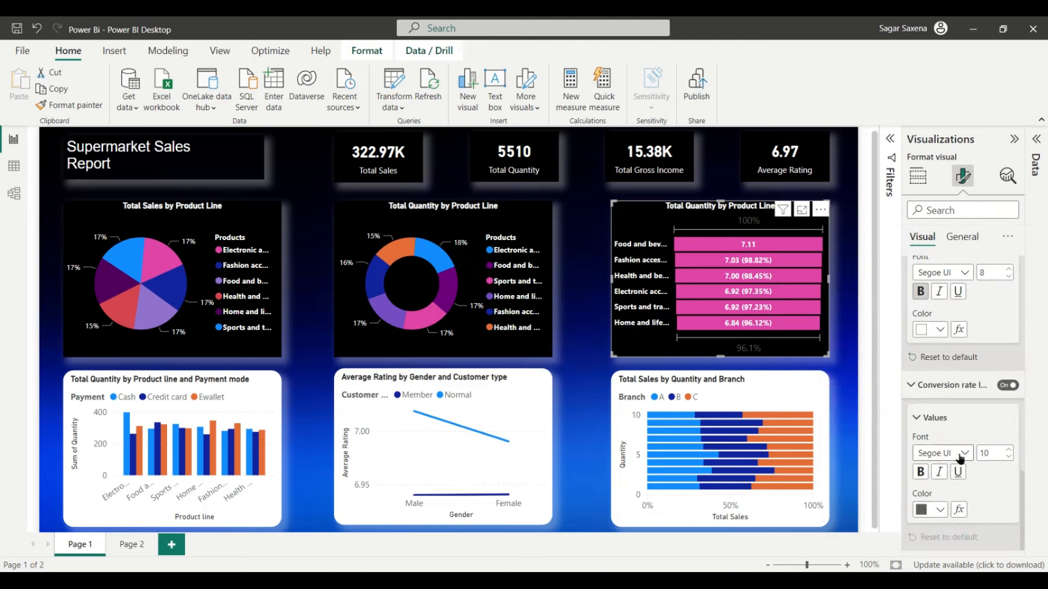
{"action": "left_click", "coordinate": [1009, 459]}
{"action": "left_click", "coordinate": [1009, 459]}
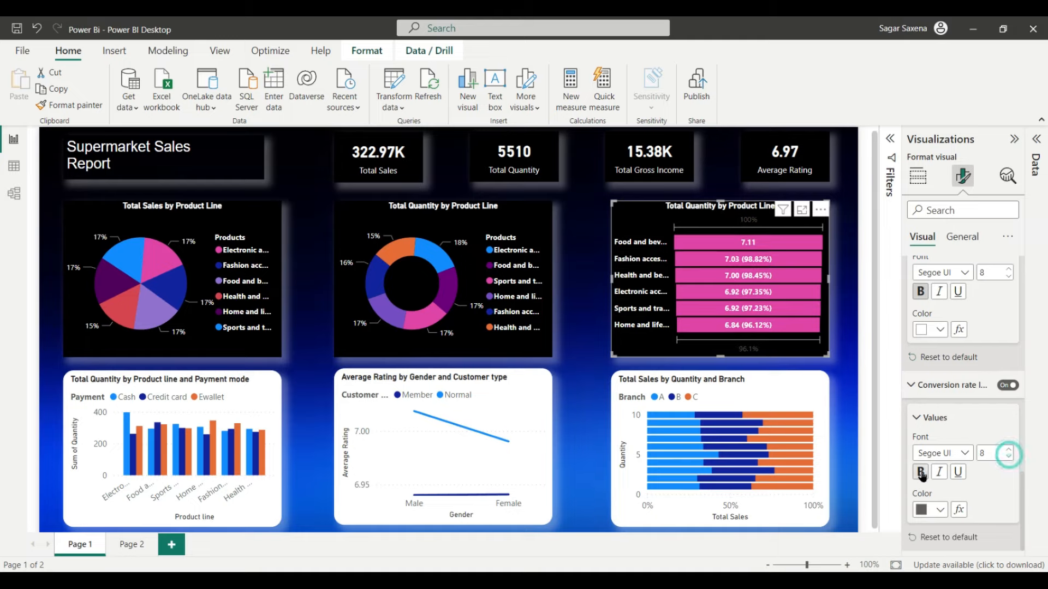
{"action": "left_click", "coordinate": [939, 510]}
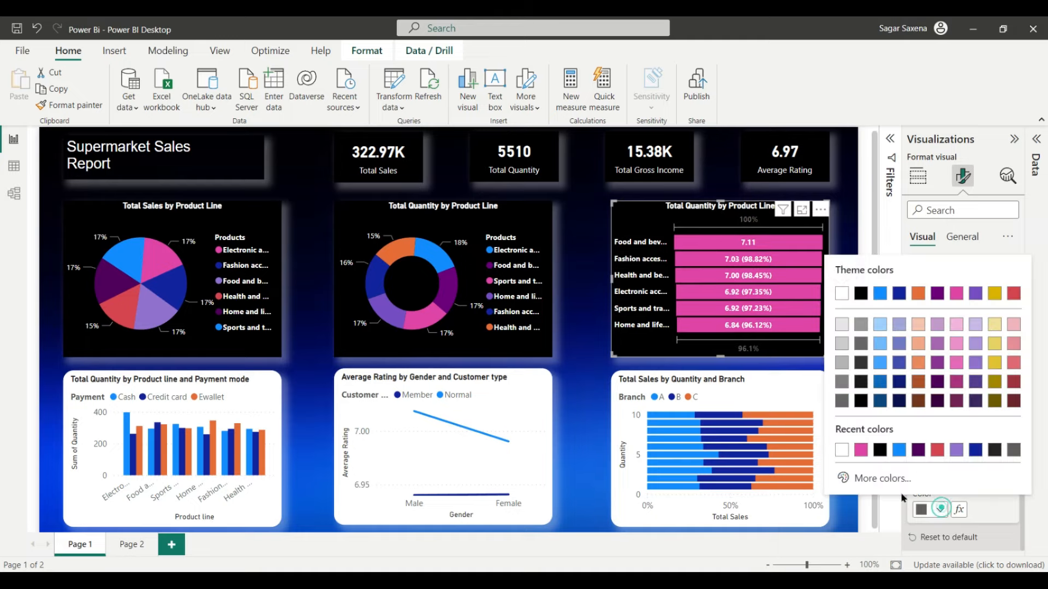
{"action": "left_click", "coordinate": [841, 451]}
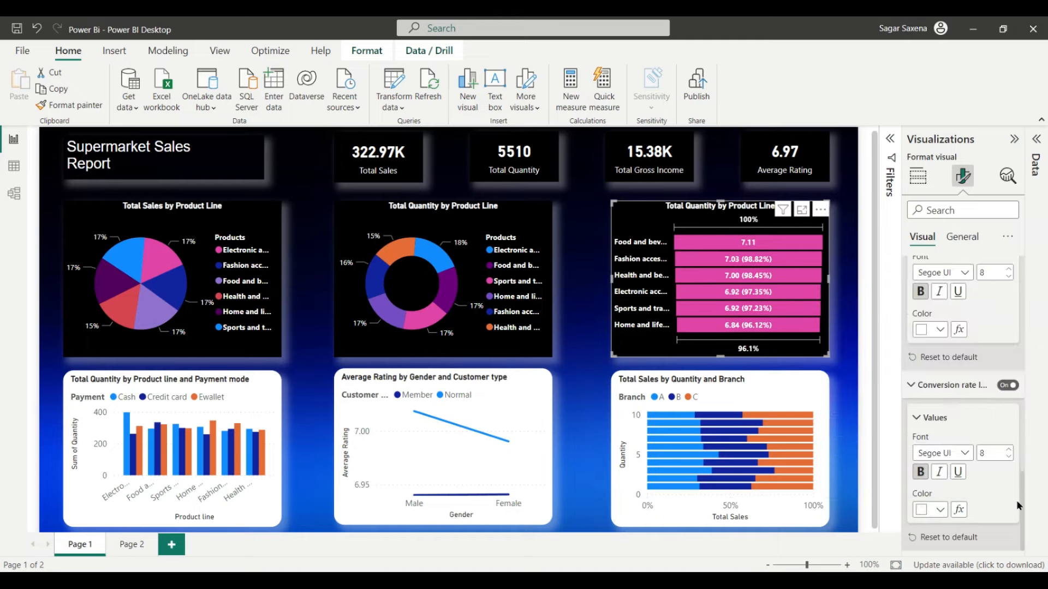
{"action": "scroll", "coordinate": [1016, 500], "scroll_direction": "up", "scroll_amount": 3}
{"action": "scroll", "coordinate": [1018, 499], "scroll_direction": "up", "scroll_amount": 10}
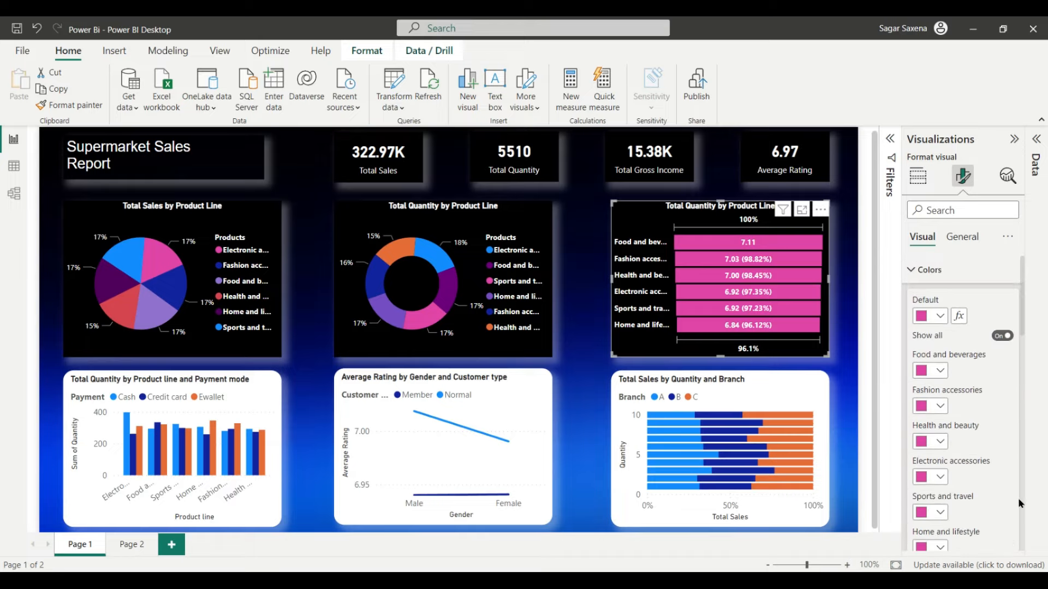
Step: Select the Total Quantity by Product line and Payment mode column chart for general formatting
{"action": "left_click", "coordinate": [871, 471]}
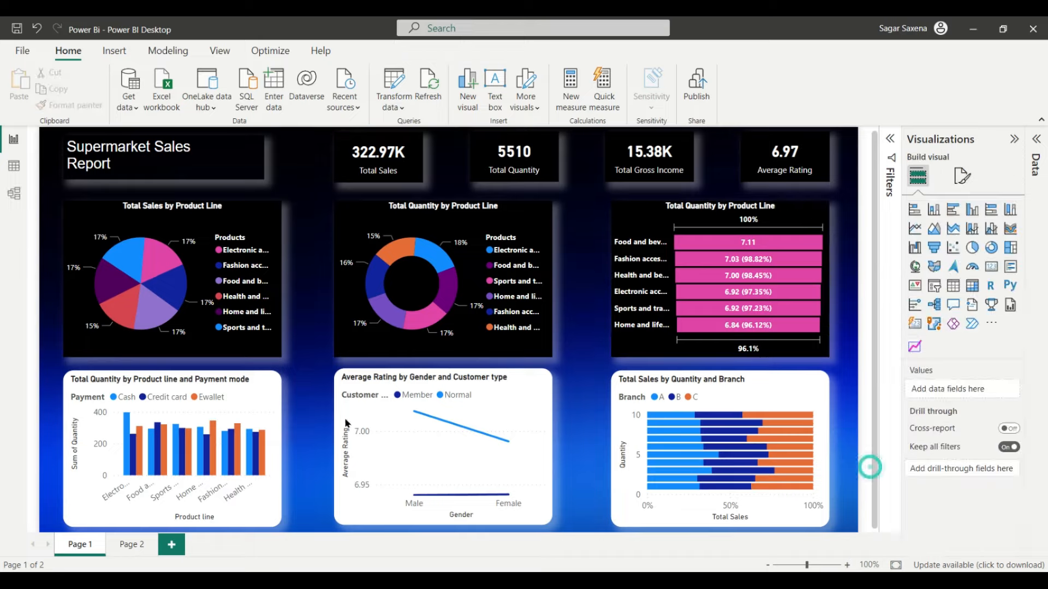
{"action": "left_click", "coordinate": [200, 380]}
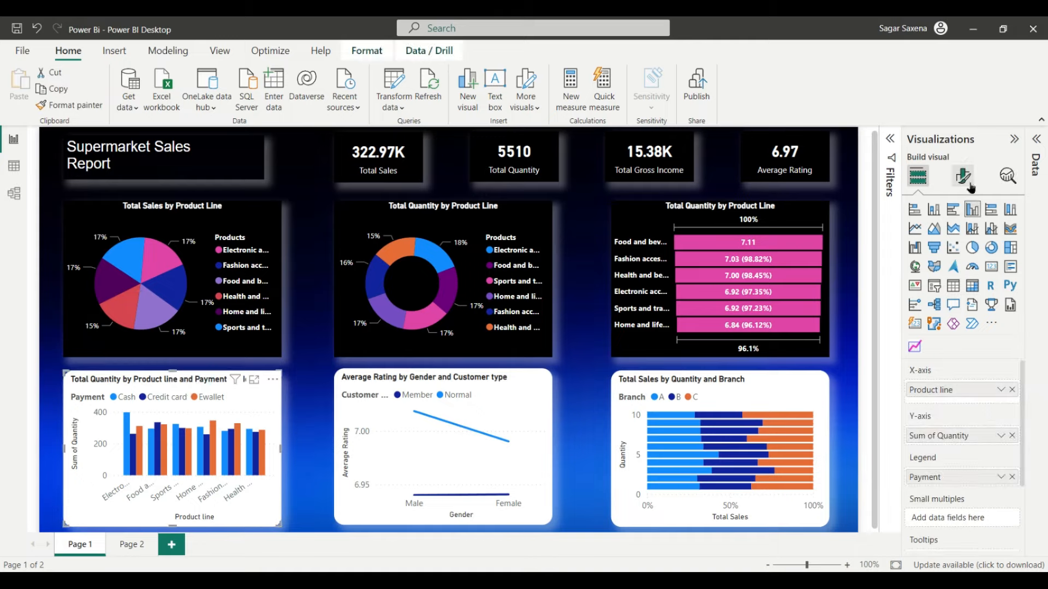
{"action": "left_click", "coordinate": [964, 176]}
{"action": "left_click", "coordinate": [963, 238]}
{"action": "left_click", "coordinate": [975, 281]}
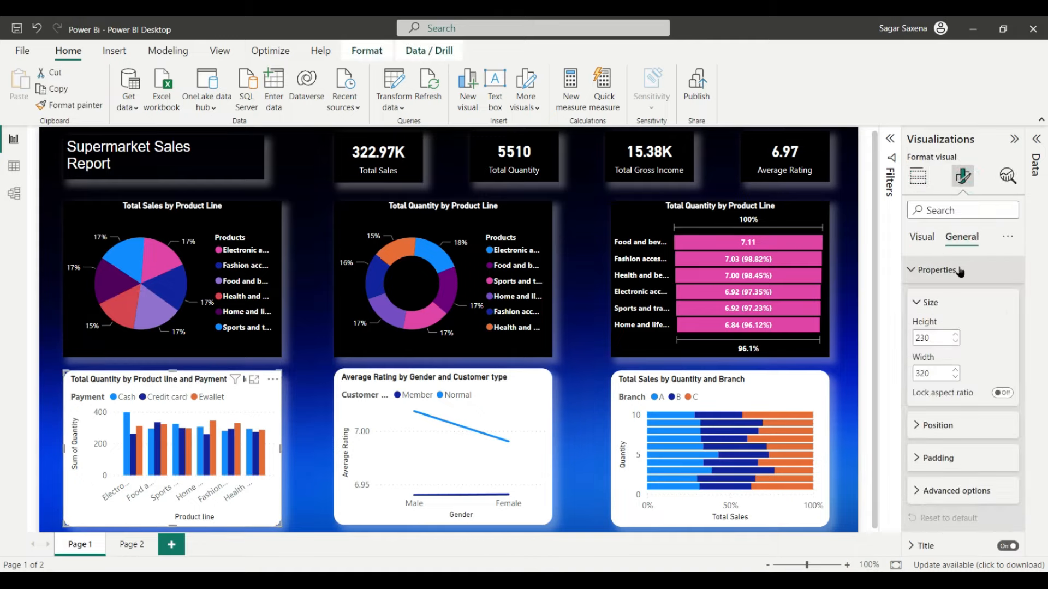
{"action": "left_click", "coordinate": [957, 275]}
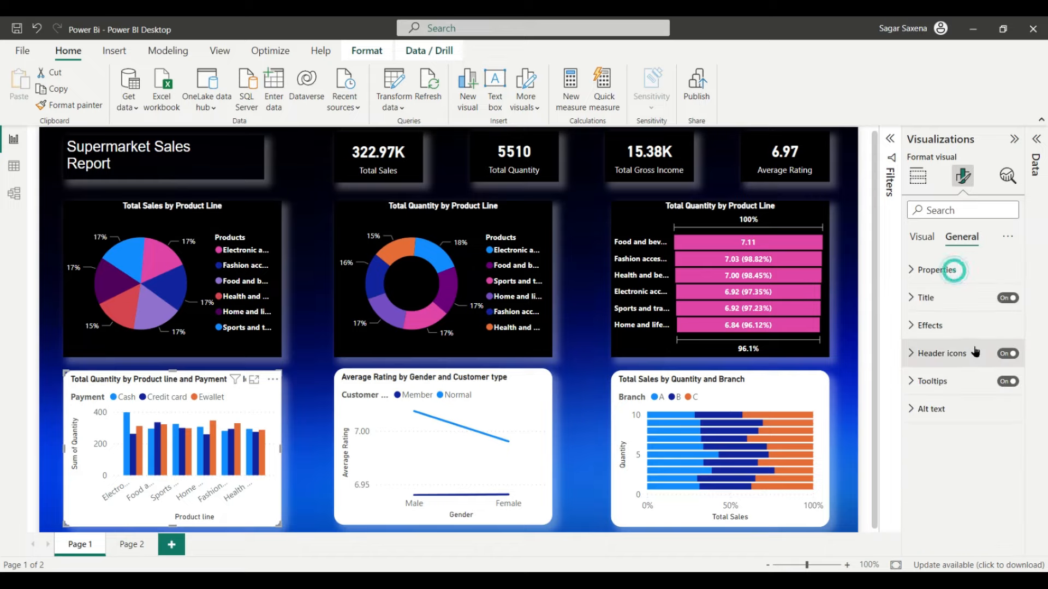
Step: Give the column chart a black background and switch its visual border off
{"action": "left_click", "coordinate": [955, 326]}
{"action": "scroll", "coordinate": [960, 384], "scroll_direction": "down", "scroll_amount": 1}
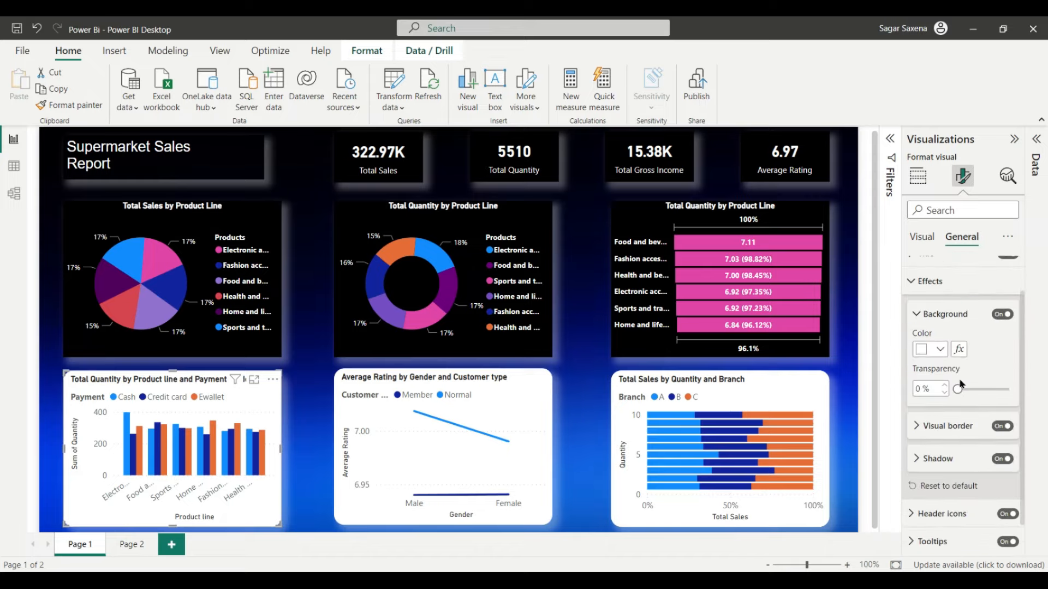
{"action": "left_click", "coordinate": [941, 349]}
{"action": "left_click", "coordinate": [881, 290]}
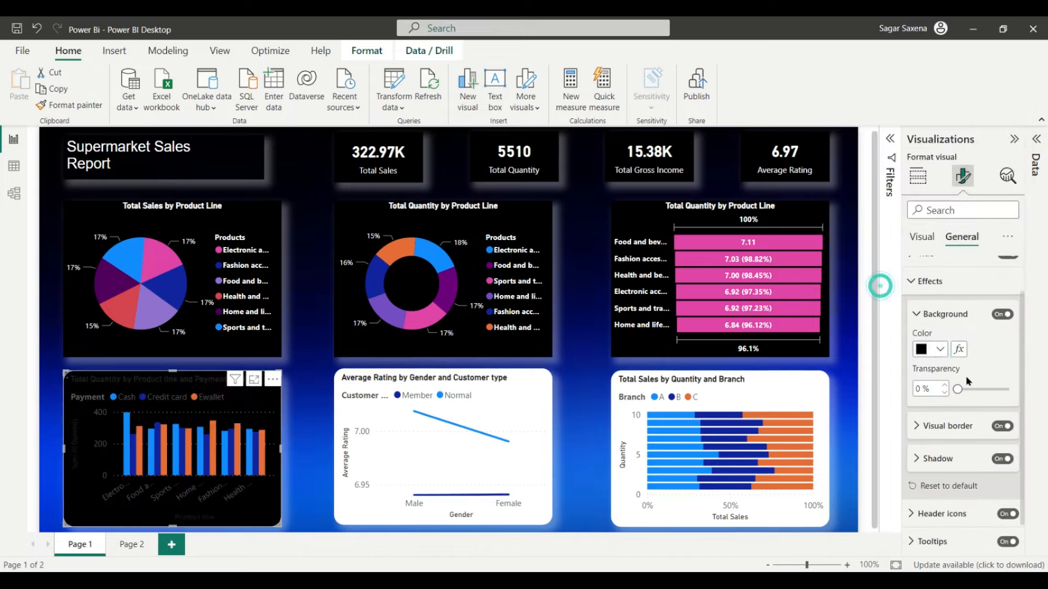
{"action": "scroll", "coordinate": [982, 388], "scroll_direction": "down", "scroll_amount": 1}
{"action": "left_click", "coordinate": [1001, 394]}
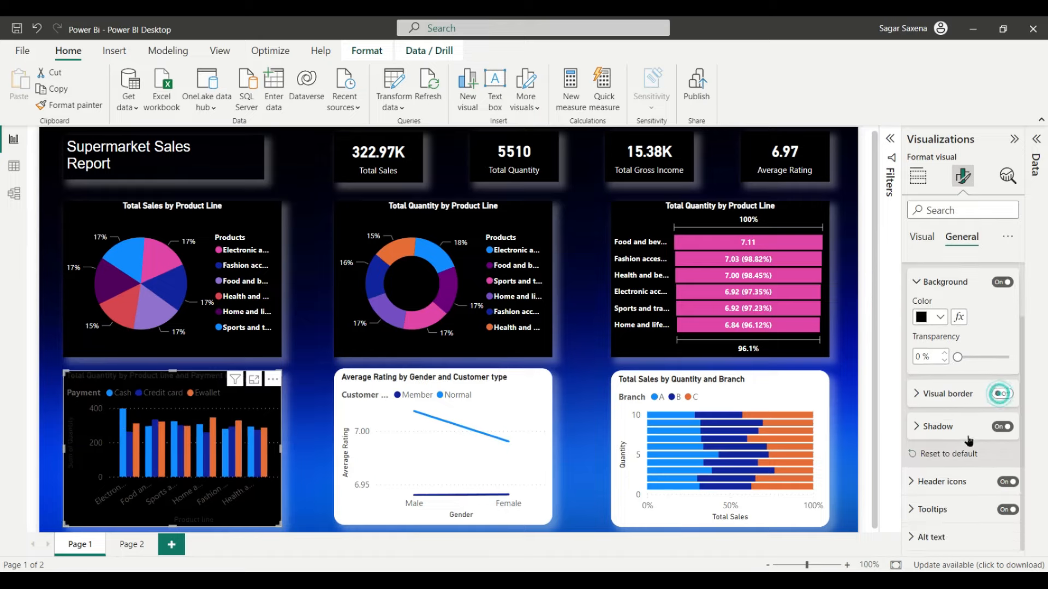
{"action": "scroll", "coordinate": [966, 439], "scroll_direction": "up", "scroll_amount": 2}
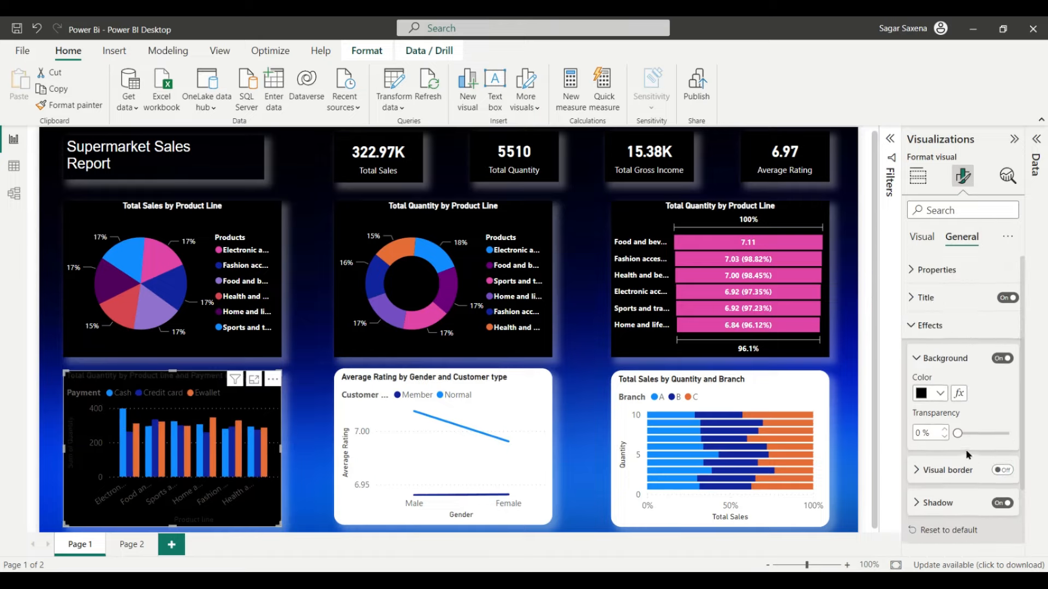
Step: Make the x-axis labels font size 8, bold and white
{"action": "left_click", "coordinate": [922, 238]}
{"action": "left_click", "coordinate": [922, 270]}
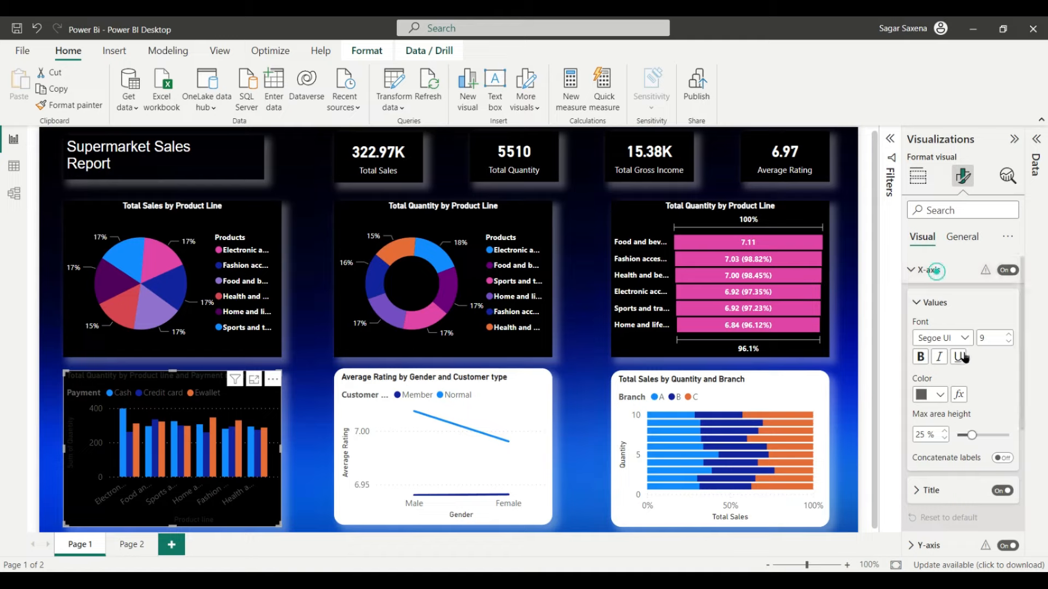
{"action": "scroll", "coordinate": [964, 355], "scroll_direction": "down", "scroll_amount": 1}
{"action": "left_click", "coordinate": [1009, 298]}
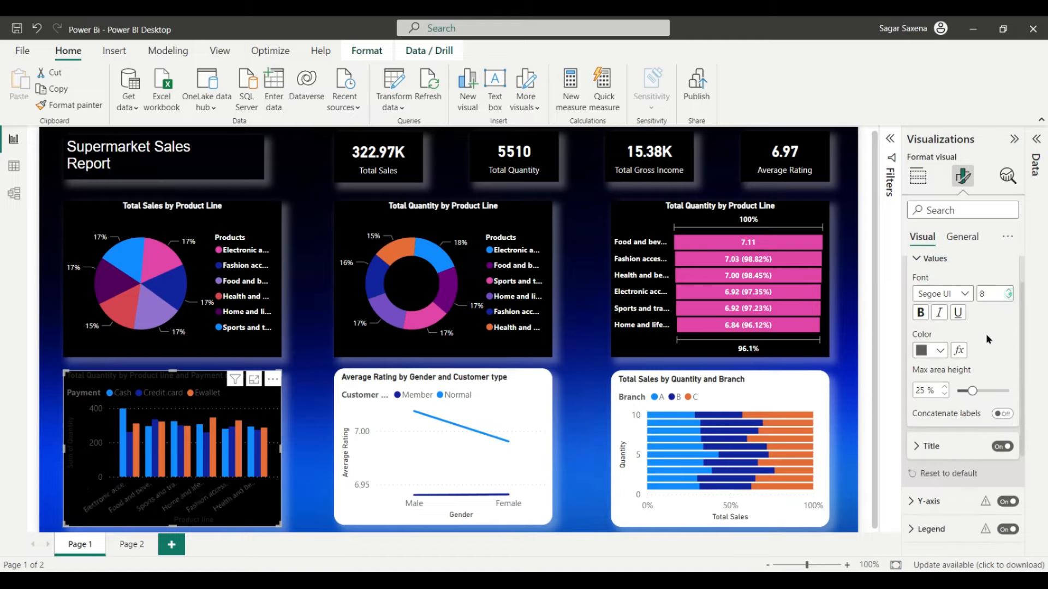
{"action": "left_click", "coordinate": [921, 312]}
{"action": "left_click", "coordinate": [940, 351]}
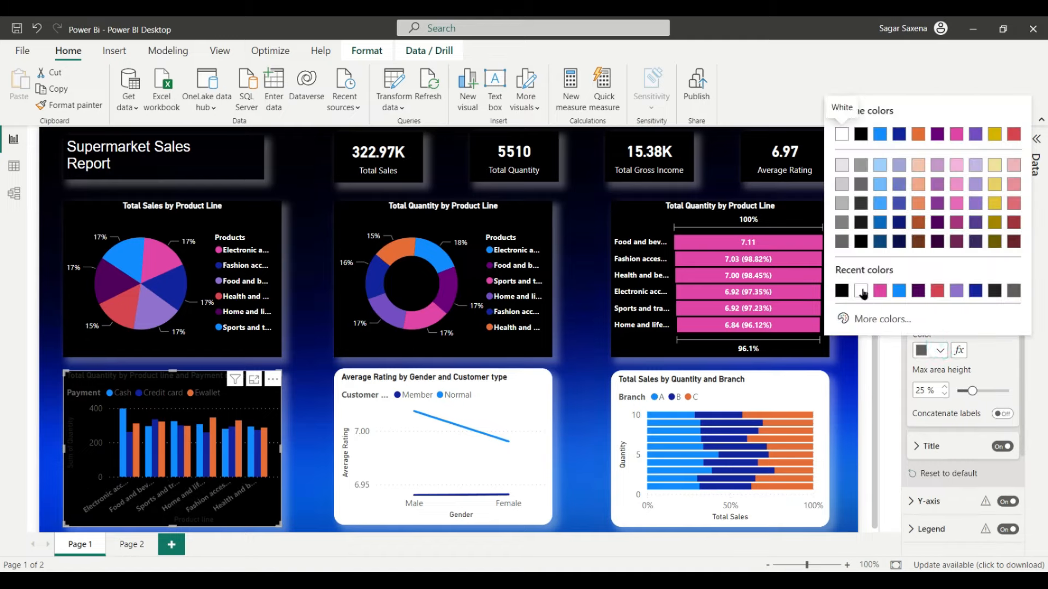
{"action": "left_click", "coordinate": [861, 288]}
Step: Keep the x-axis title style as title only and make it white
{"action": "scroll", "coordinate": [993, 387], "scroll_direction": "down", "scroll_amount": 3}
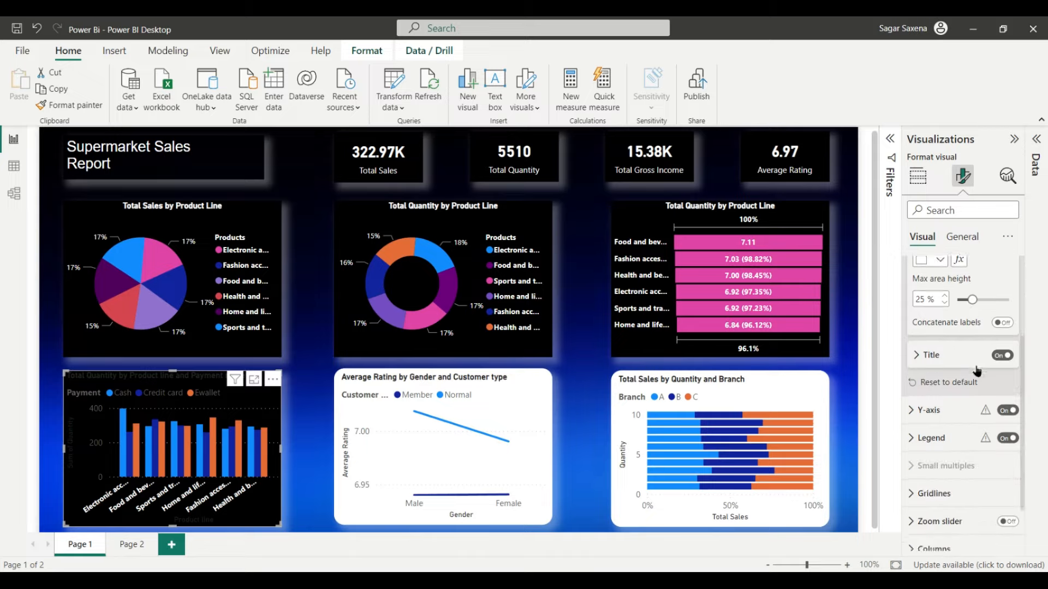
{"action": "scroll", "coordinate": [958, 336], "scroll_direction": "down", "scroll_amount": 1}
{"action": "left_click", "coordinate": [945, 312]}
{"action": "scroll", "coordinate": [961, 338], "scroll_direction": "down", "scroll_amount": 1}
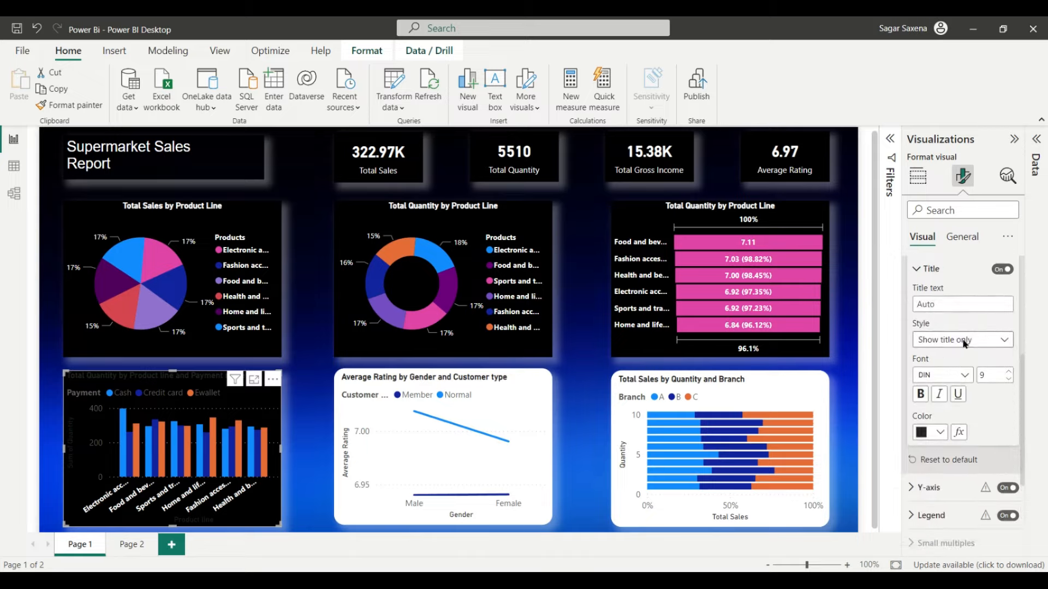
{"action": "left_click", "coordinate": [1004, 339]}
{"action": "left_click", "coordinate": [968, 353]}
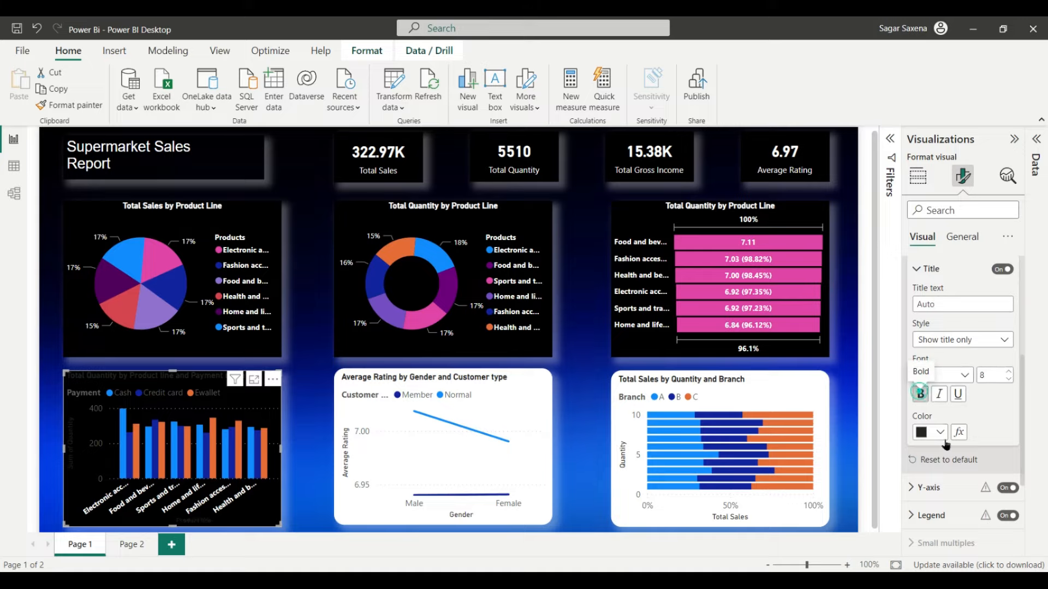
{"action": "left_click", "coordinate": [938, 431]}
{"action": "left_click", "coordinate": [841, 216]}
Step: Make the y-axis value labels white
{"action": "scroll", "coordinate": [977, 432], "scroll_direction": "down", "scroll_amount": 3}
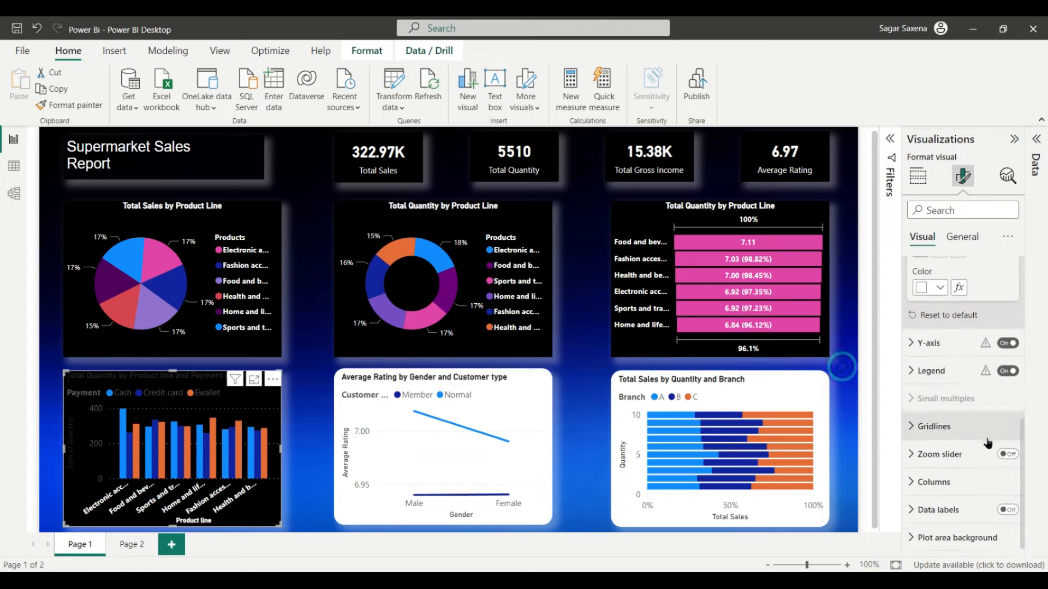
{"action": "left_click", "coordinate": [938, 350]}
{"action": "scroll", "coordinate": [950, 336], "scroll_direction": "down", "scroll_amount": 3}
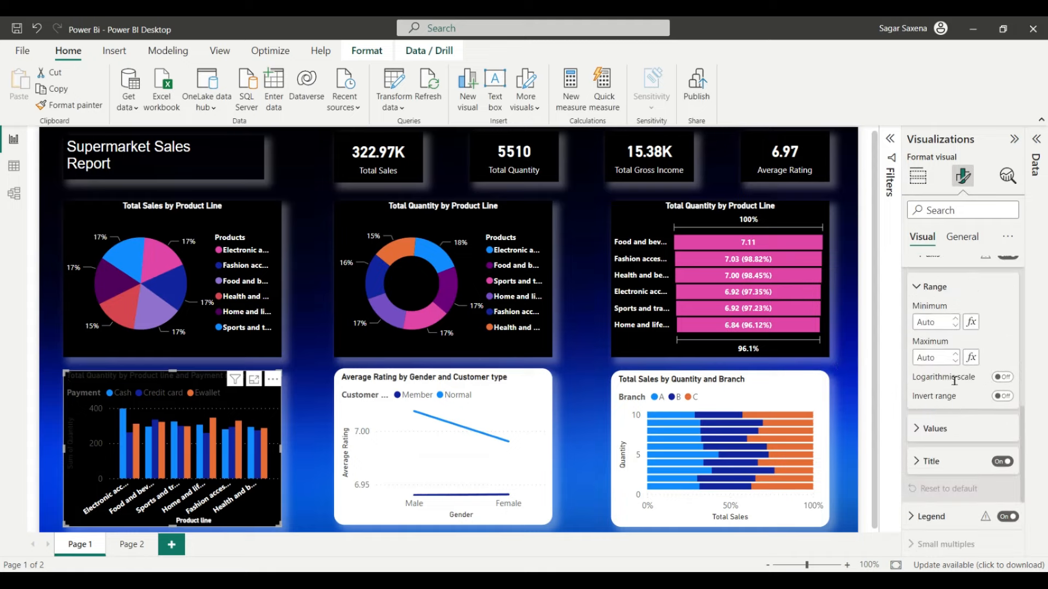
{"action": "scroll", "coordinate": [964, 424], "scroll_direction": "down", "scroll_amount": 3}
{"action": "left_click", "coordinate": [935, 339]}
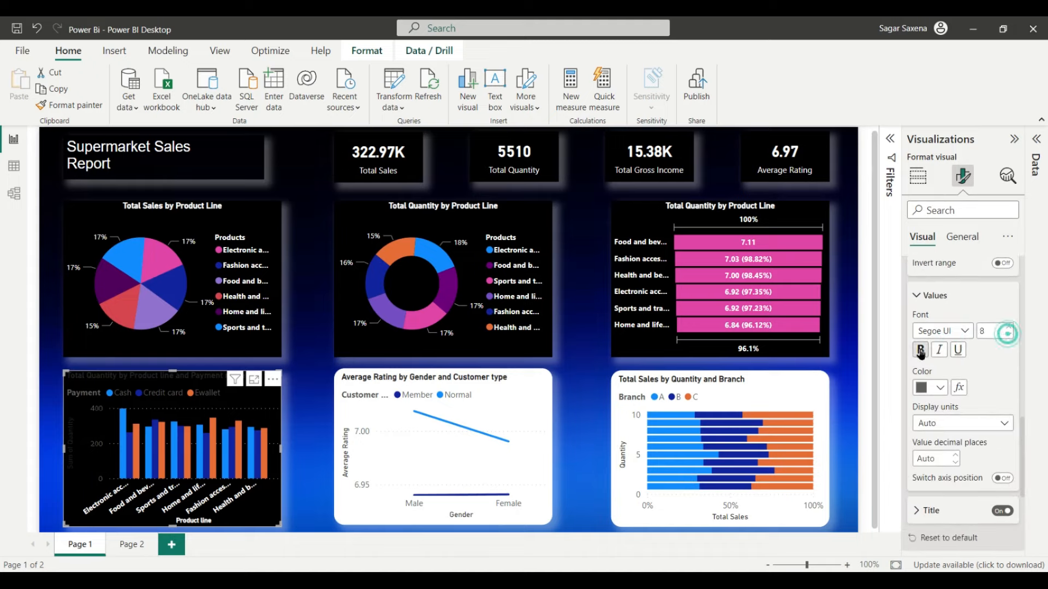
{"action": "left_click", "coordinate": [922, 387]}
{"action": "left_click", "coordinate": [841, 328]}
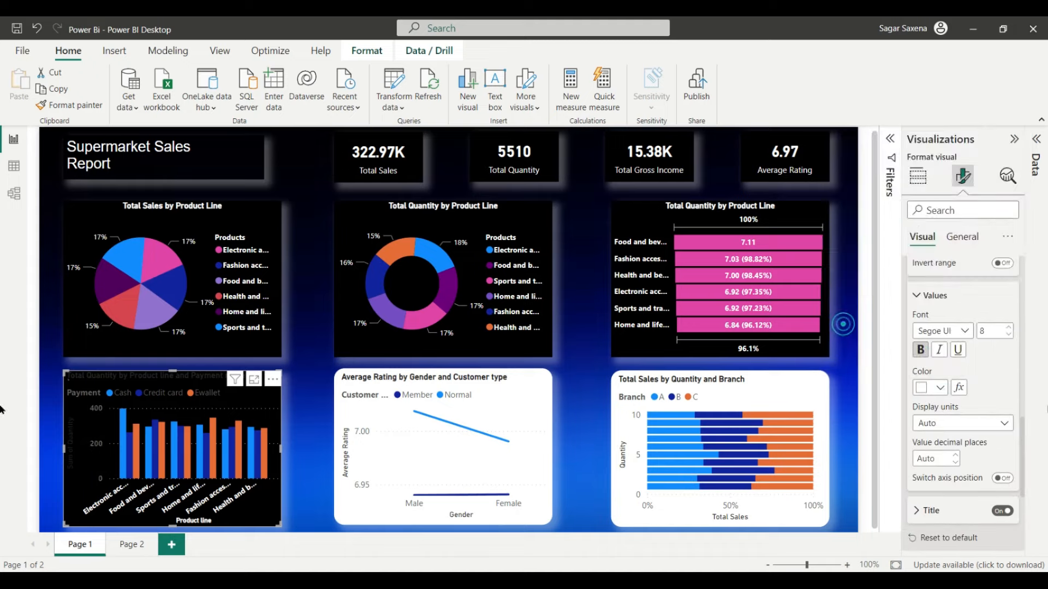
Step: Make the y-axis title white
{"action": "scroll", "coordinate": [995, 408], "scroll_direction": "down", "scroll_amount": 1}
{"action": "scroll", "coordinate": [988, 404], "scroll_direction": "down", "scroll_amount": 4}
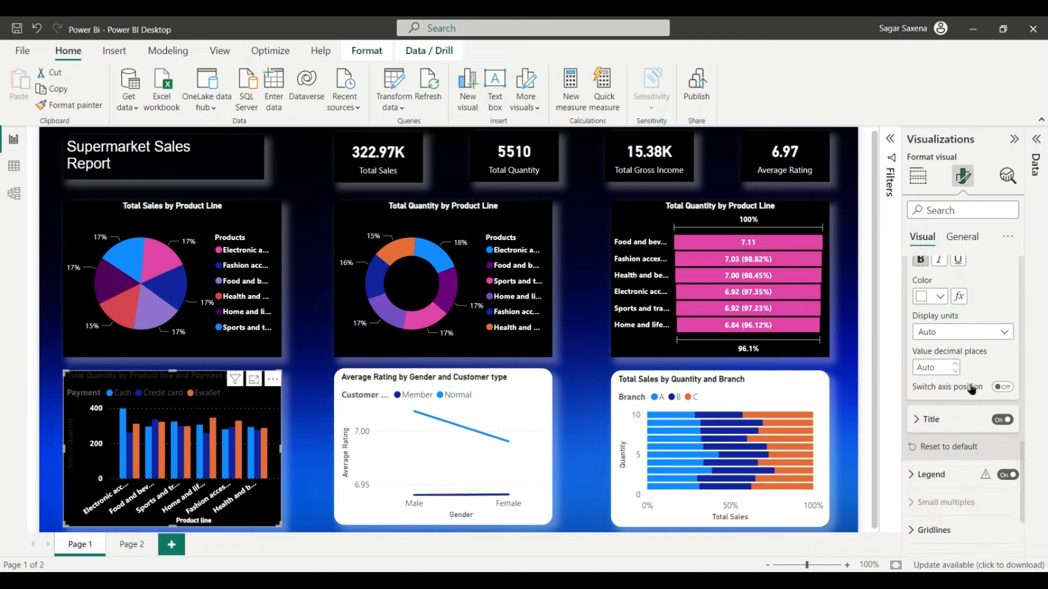
{"action": "left_click", "coordinate": [928, 379]}
{"action": "scroll", "coordinate": [961, 393], "scroll_direction": "down", "scroll_amount": 3}
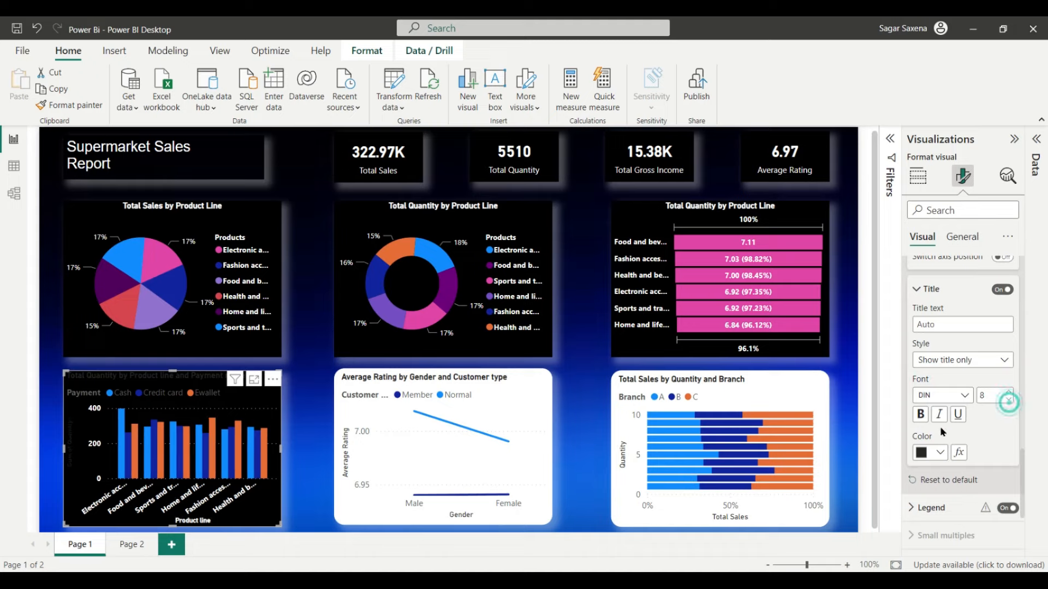
{"action": "left_click", "coordinate": [939, 452]}
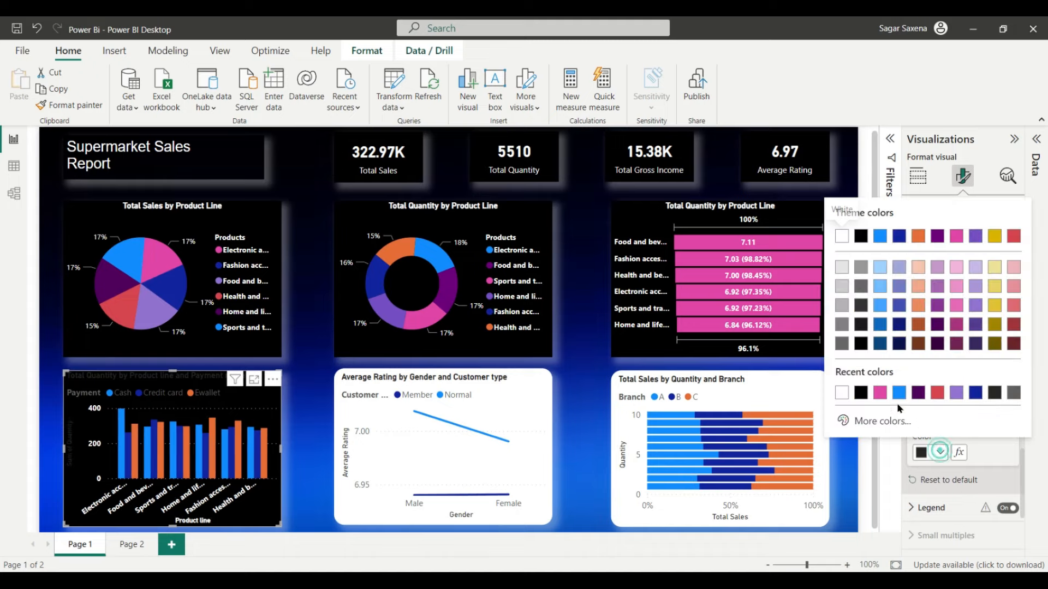
{"action": "left_click", "coordinate": [841, 393]}
Step: Position the legend at Top center
{"action": "scroll", "coordinate": [982, 426], "scroll_direction": "down", "scroll_amount": 4}
{"action": "left_click", "coordinate": [949, 373]}
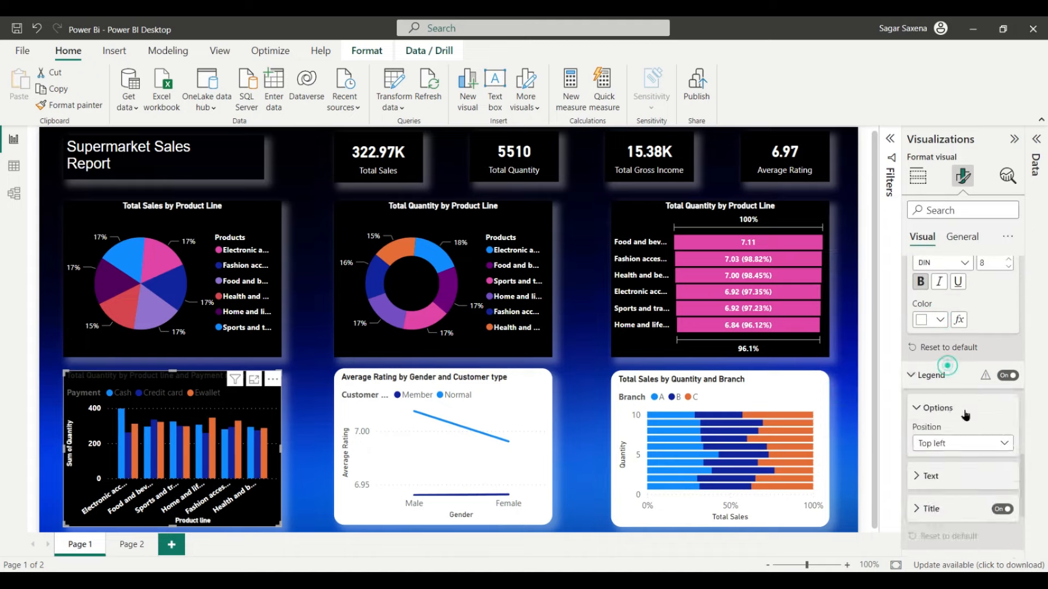
{"action": "scroll", "coordinate": [963, 415], "scroll_direction": "down", "scroll_amount": 2}
{"action": "left_click", "coordinate": [961, 394]}
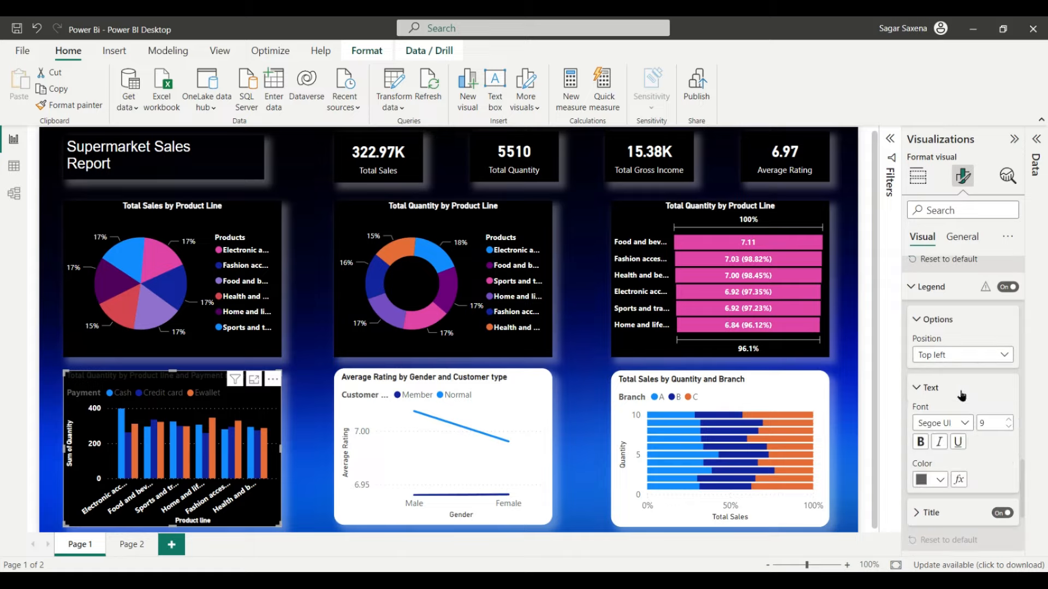
{"action": "left_click", "coordinate": [960, 389]}
{"action": "left_click", "coordinate": [1002, 355]}
{"action": "left_click", "coordinate": [970, 388]}
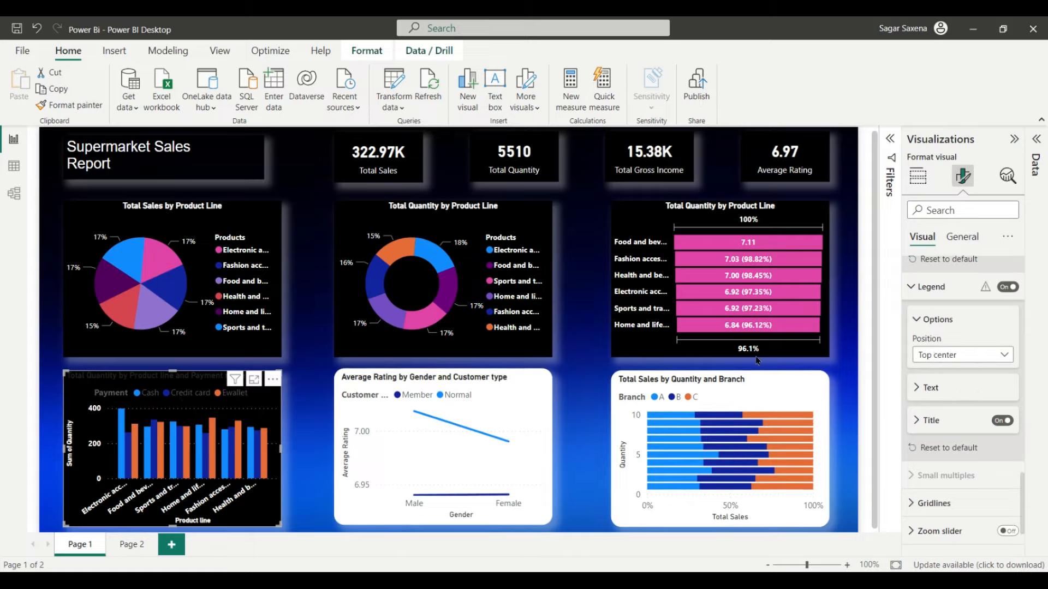
Step: Set the legend text to size 8, bold and white
{"action": "left_click", "coordinate": [952, 394]}
{"action": "scroll", "coordinate": [951, 395], "scroll_direction": "down", "scroll_amount": 2}
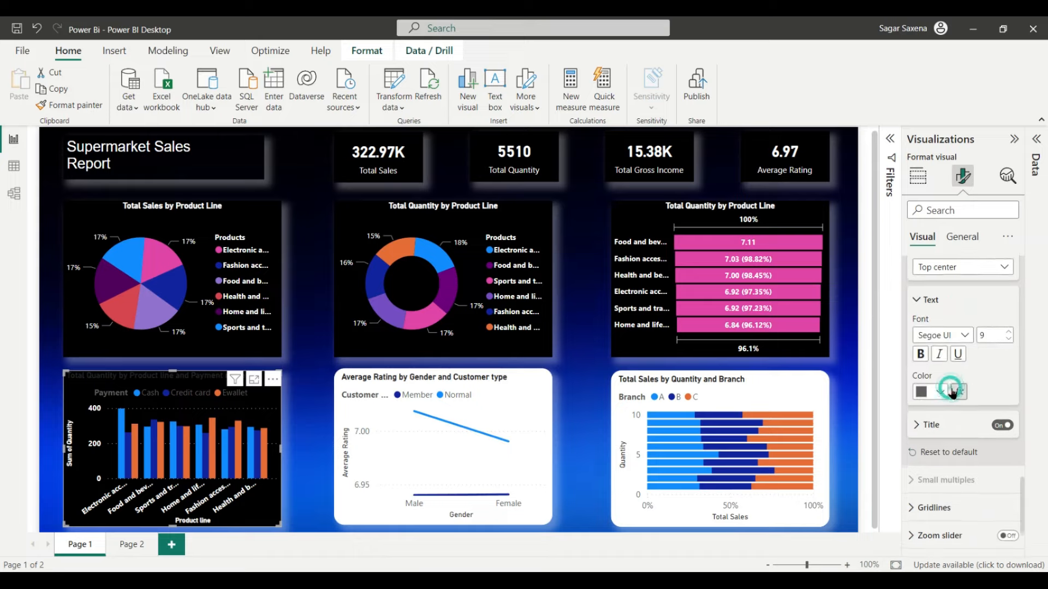
{"action": "left_click", "coordinate": [1009, 338]}
{"action": "left_click", "coordinate": [920, 353]}
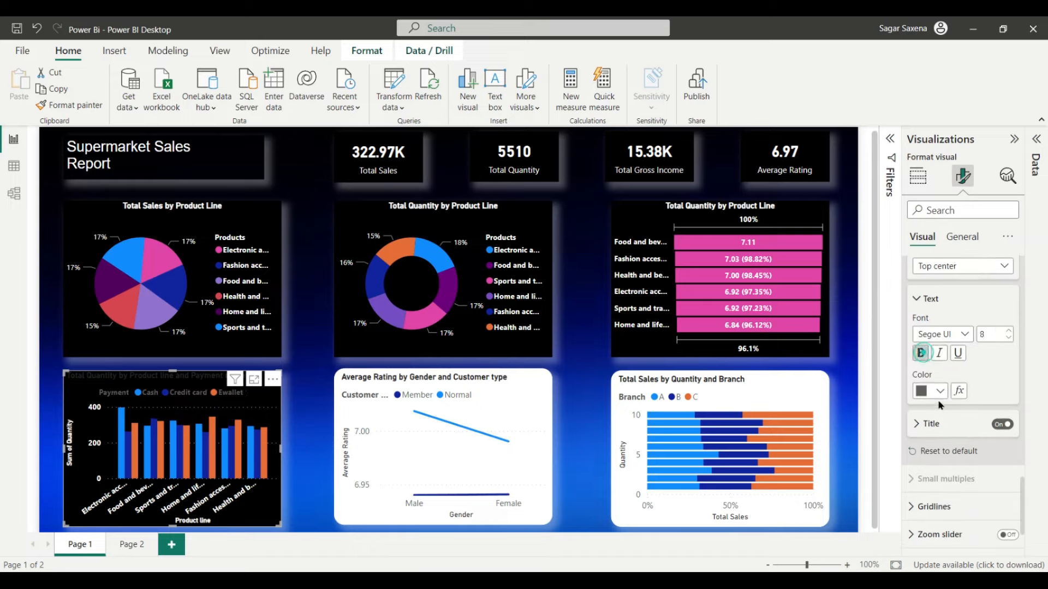
{"action": "left_click", "coordinate": [940, 391]}
{"action": "left_click", "coordinate": [844, 333]}
Step: Turn off the horizontal gridlines, leaving the zoom slider off
{"action": "scroll", "coordinate": [975, 406], "scroll_direction": "down", "scroll_amount": 2}
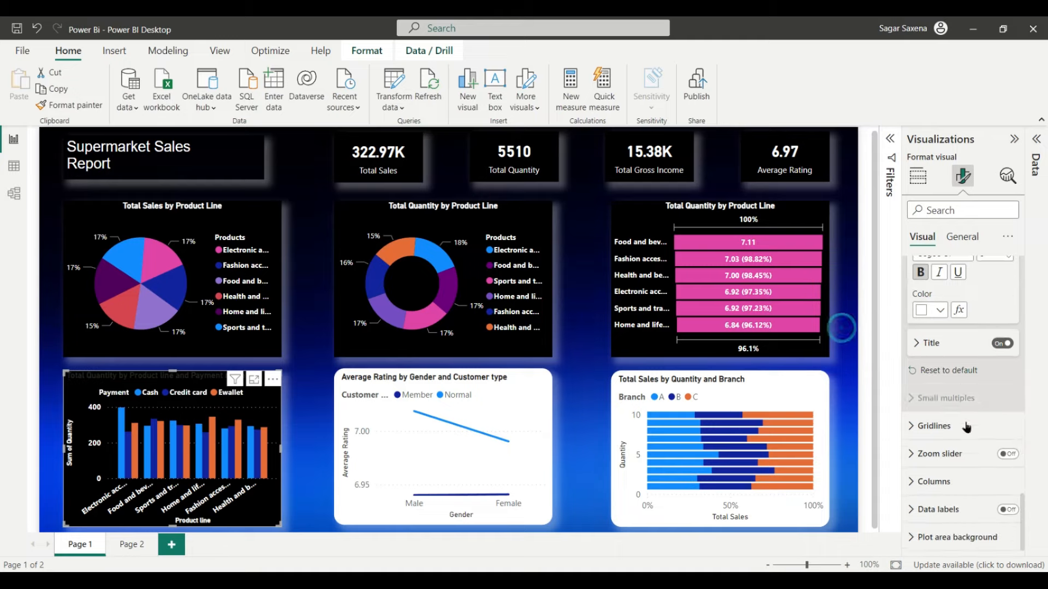
{"action": "left_click", "coordinate": [939, 343]}
{"action": "scroll", "coordinate": [980, 420], "scroll_direction": "down", "scroll_amount": 1}
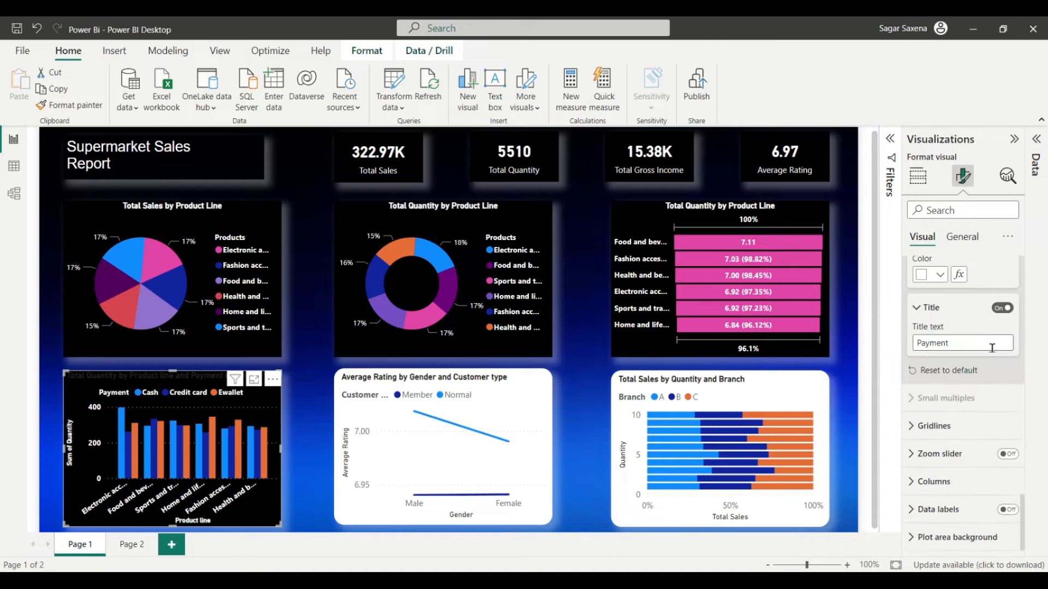
{"action": "left_click", "coordinate": [946, 431]}
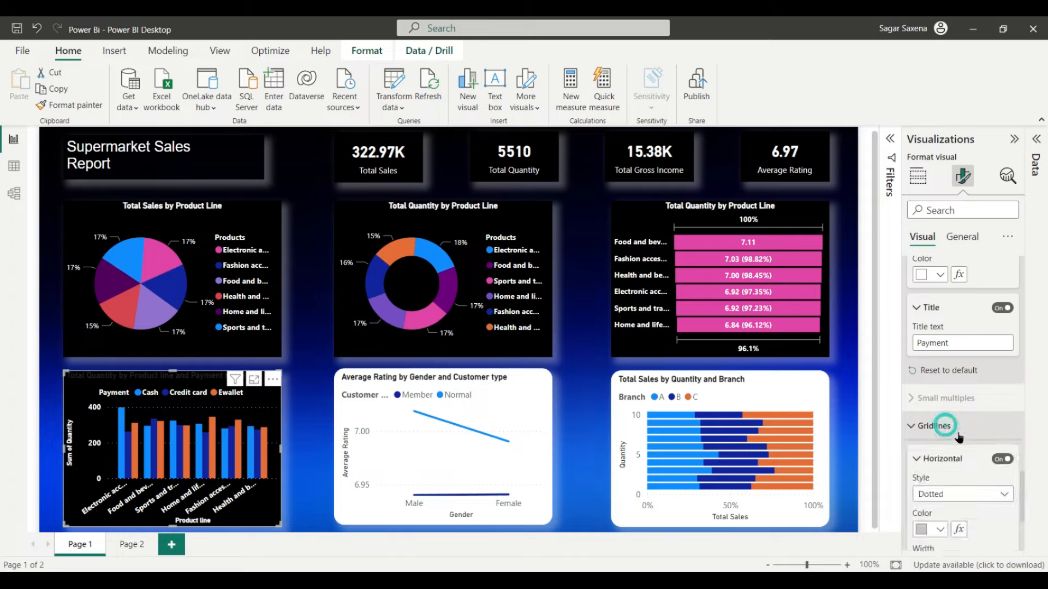
{"action": "left_click", "coordinate": [1002, 460]}
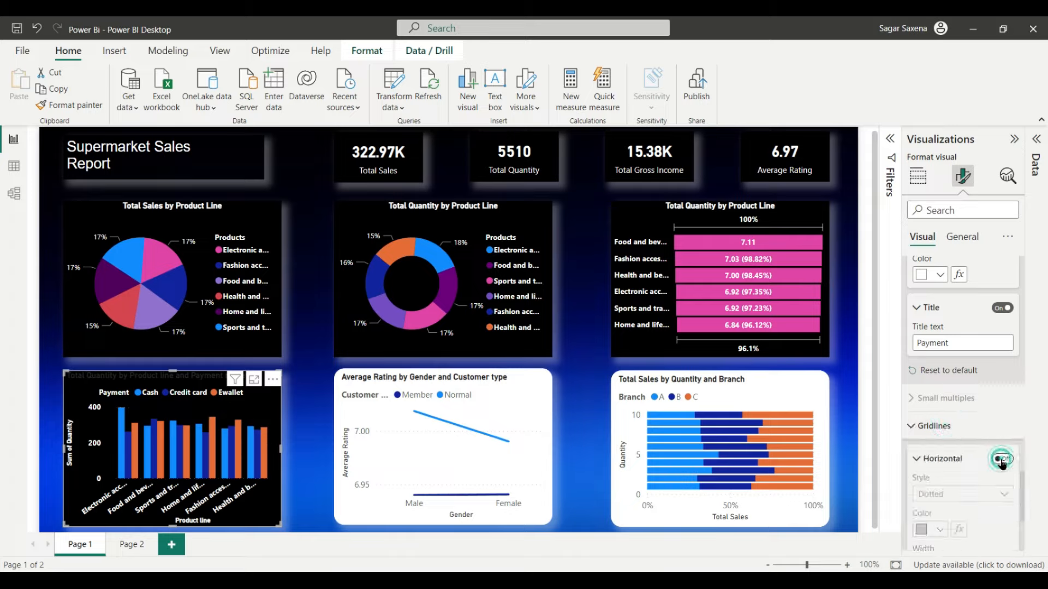
{"action": "scroll", "coordinate": [964, 464], "scroll_direction": "down", "scroll_amount": 3}
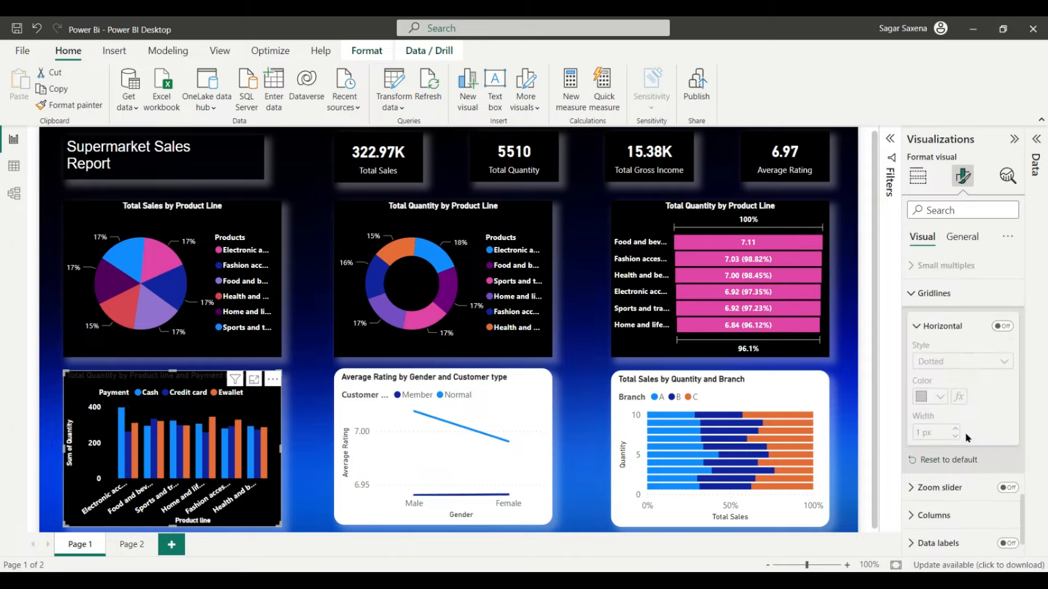
{"action": "left_click", "coordinate": [1009, 488]}
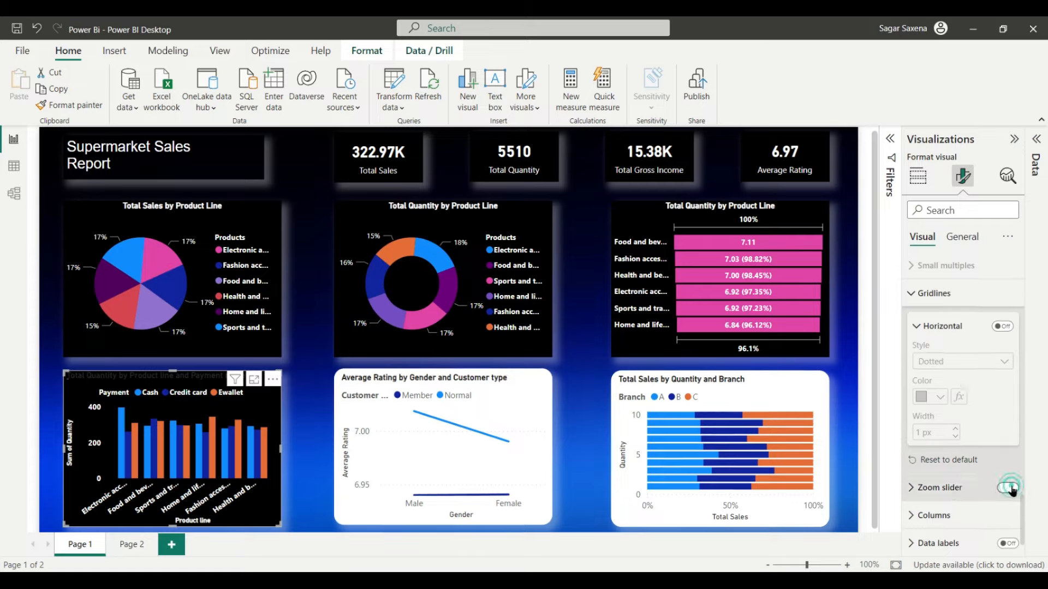
{"action": "left_click", "coordinate": [1009, 488]}
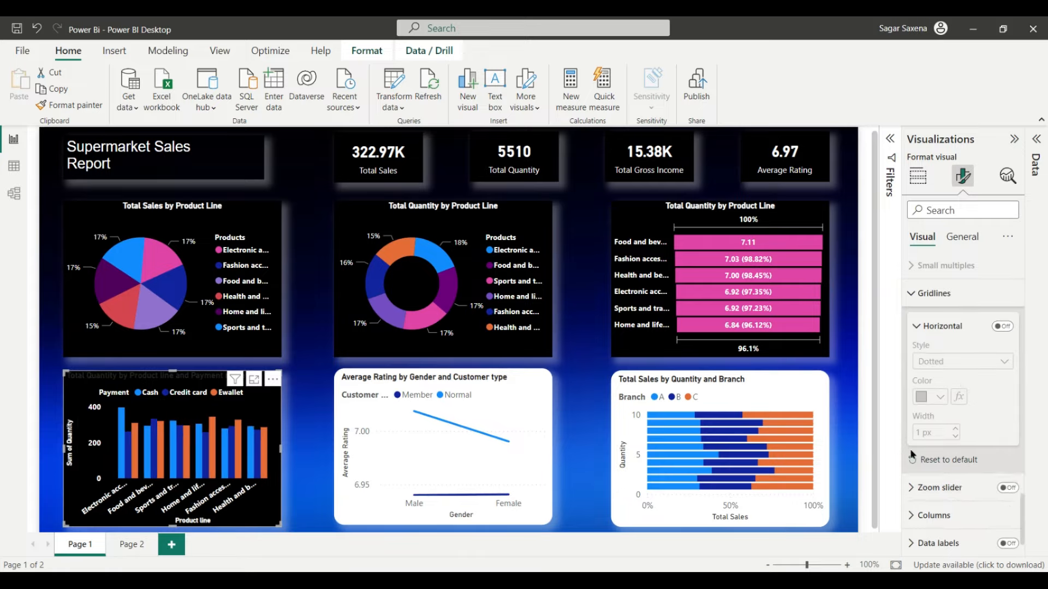
{"action": "scroll", "coordinate": [961, 474], "scroll_direction": "down", "scroll_amount": 1}
Step: Colour the columns: Cash blue, Credit card lavender, Ewallet pink
{"action": "left_click", "coordinate": [952, 482]}
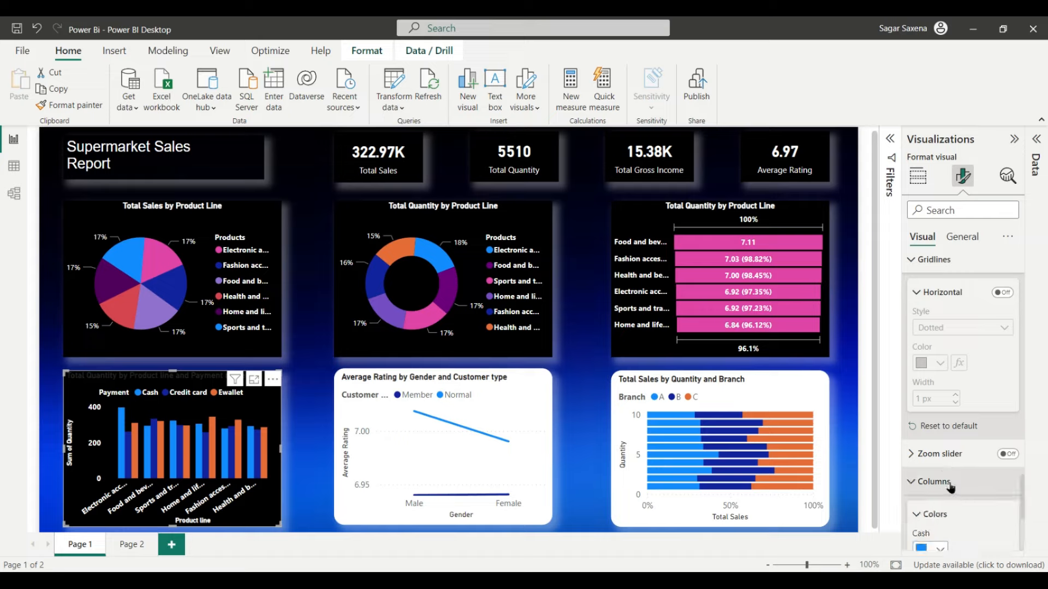
{"action": "scroll", "coordinate": [953, 483], "scroll_direction": "down", "scroll_amount": 3}
{"action": "left_click", "coordinate": [940, 417]}
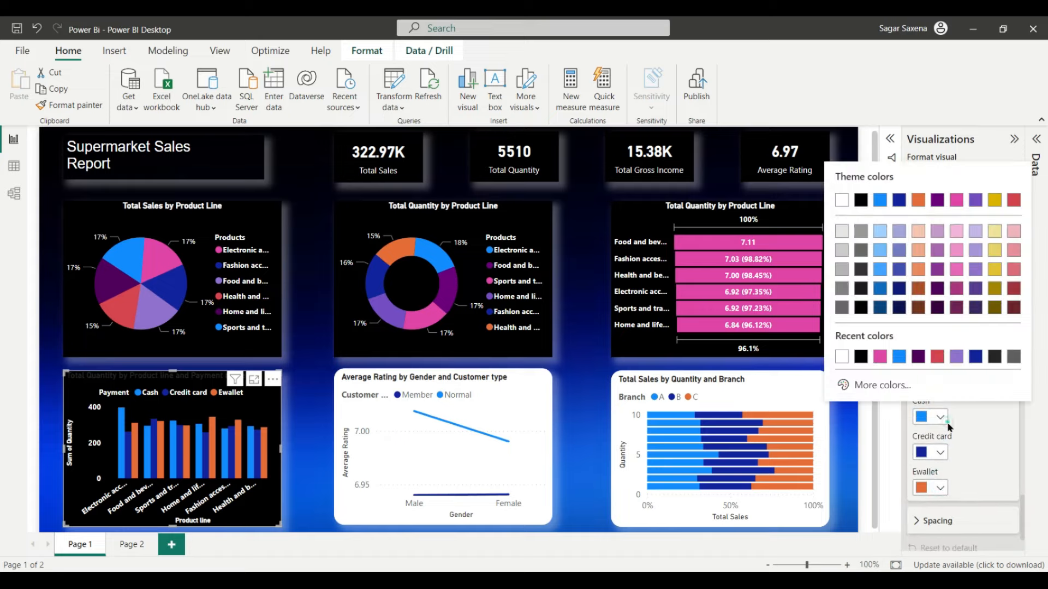
{"action": "left_click", "coordinate": [922, 356]}
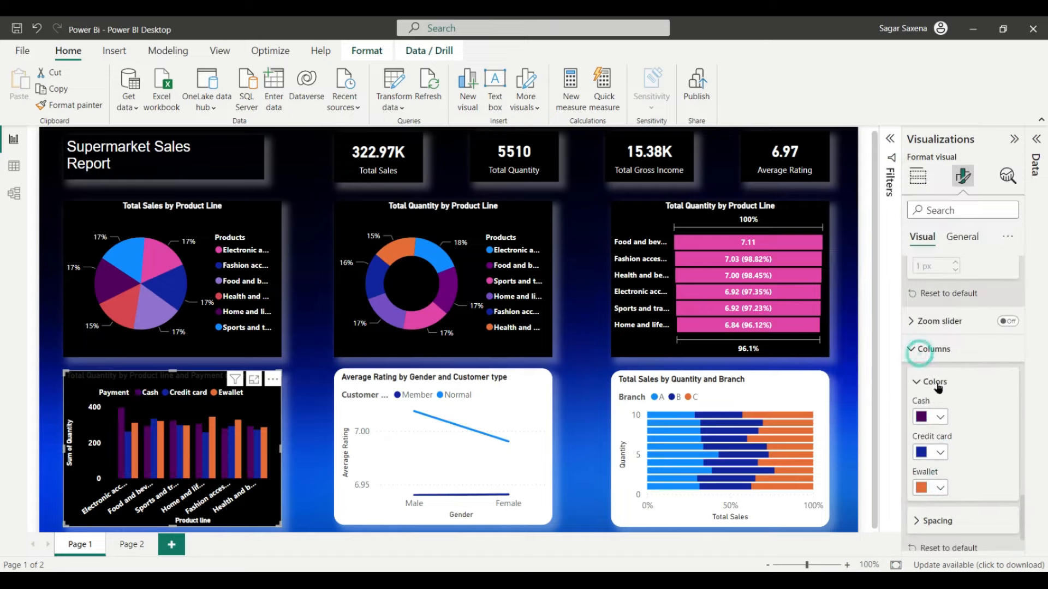
{"action": "left_click", "coordinate": [937, 455]}
{"action": "left_click", "coordinate": [940, 488]}
{"action": "left_click", "coordinate": [939, 417]}
Step: Set column inner padding to 25 px and minimum category width to 25 px
{"action": "left_click", "coordinate": [937, 522]}
{"action": "scroll", "coordinate": [953, 464], "scroll_direction": "down", "scroll_amount": 3}
{"action": "left_click", "coordinate": [944, 410]}
{"action": "left_click", "coordinate": [944, 410]}
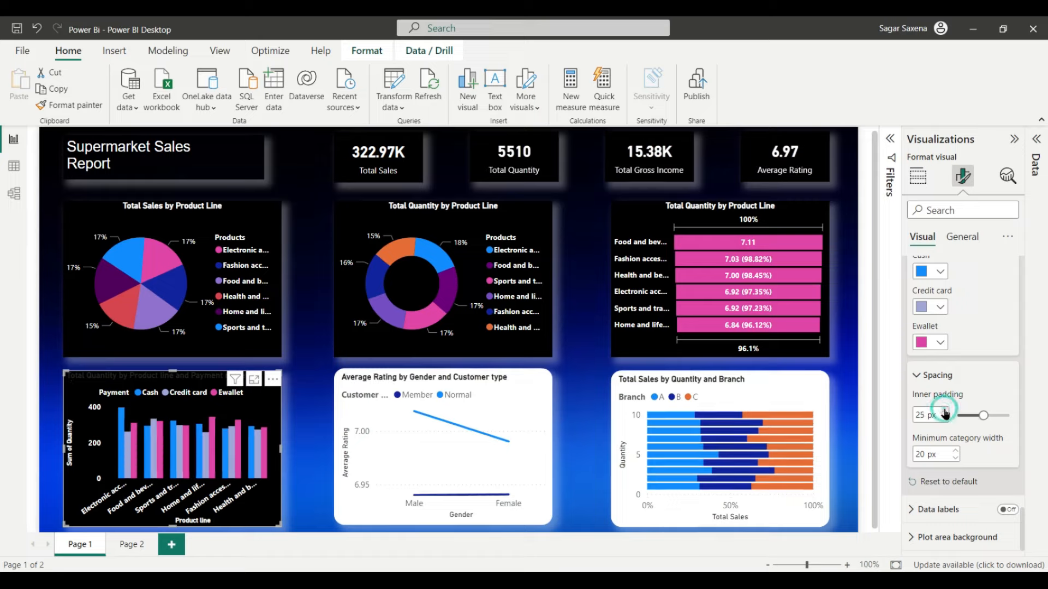
{"action": "left_click", "coordinate": [955, 452]}
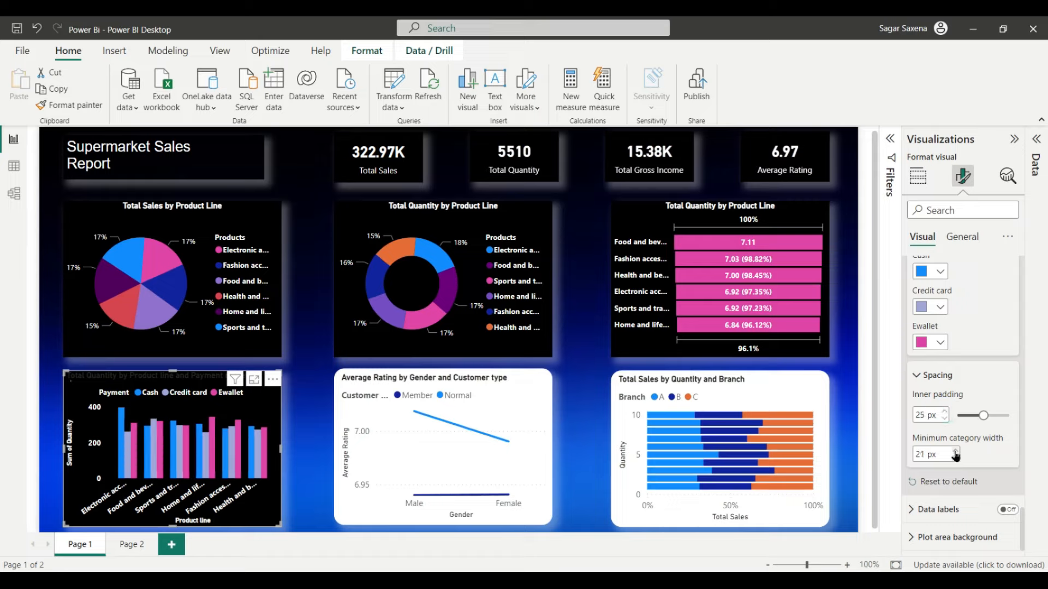
{"action": "left_click", "coordinate": [955, 452]}
{"action": "left_click", "coordinate": [955, 452]}
{"action": "left_click", "coordinate": [955, 452]}
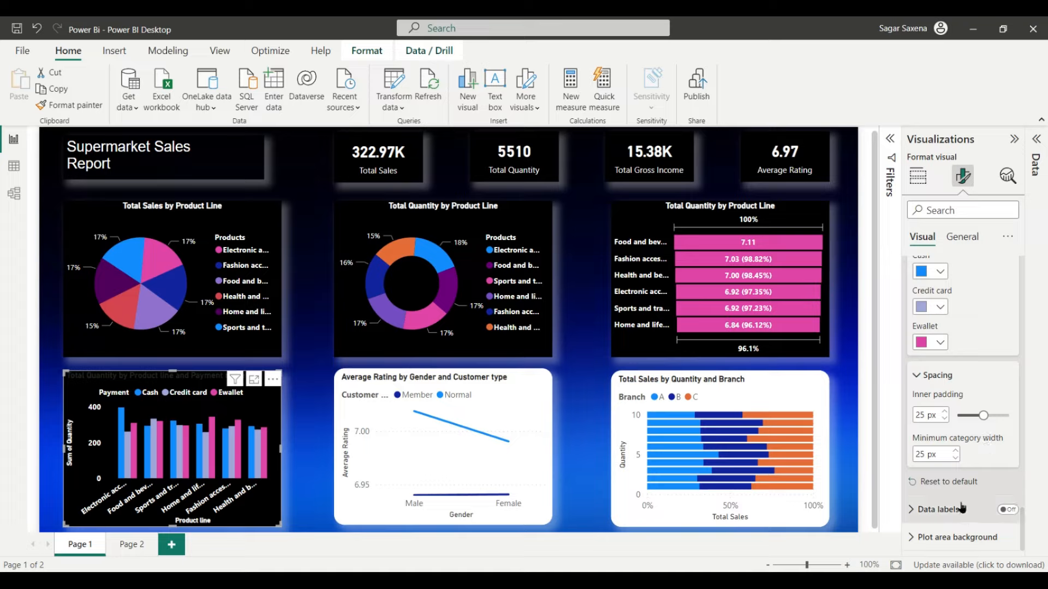
Step: Leave the column bars without data labels after briefly turning them on
{"action": "left_click", "coordinate": [1008, 510]}
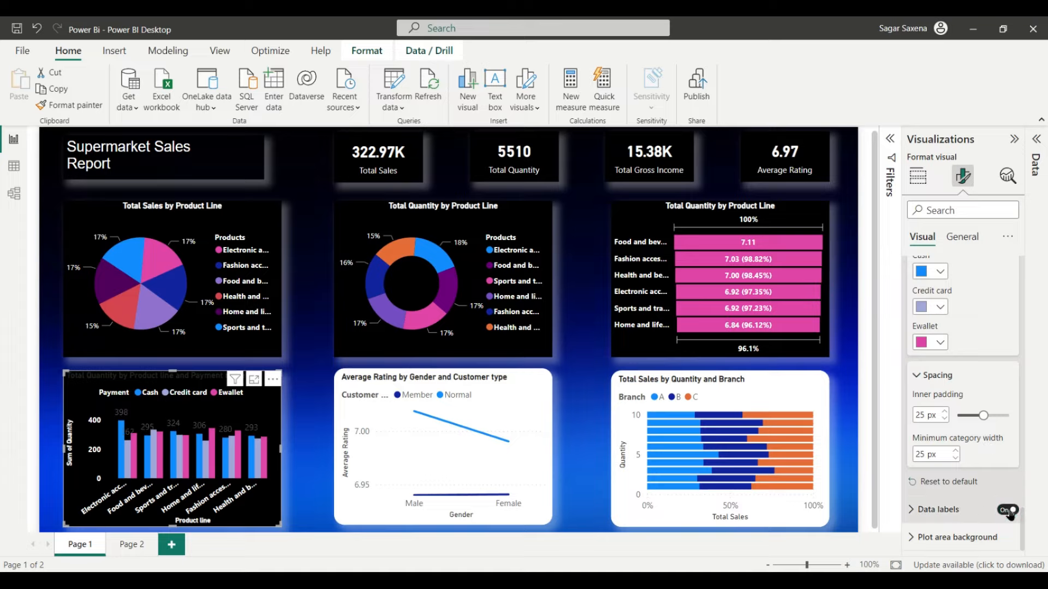
{"action": "left_click", "coordinate": [1007, 509]}
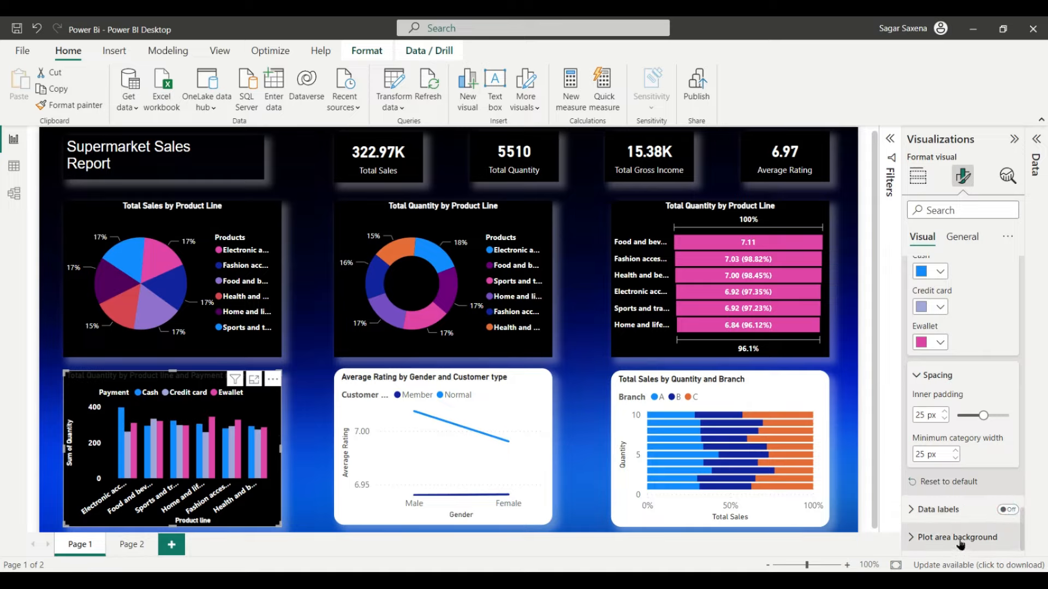
{"action": "scroll", "coordinate": [988, 493], "scroll_direction": "up", "scroll_amount": 10}
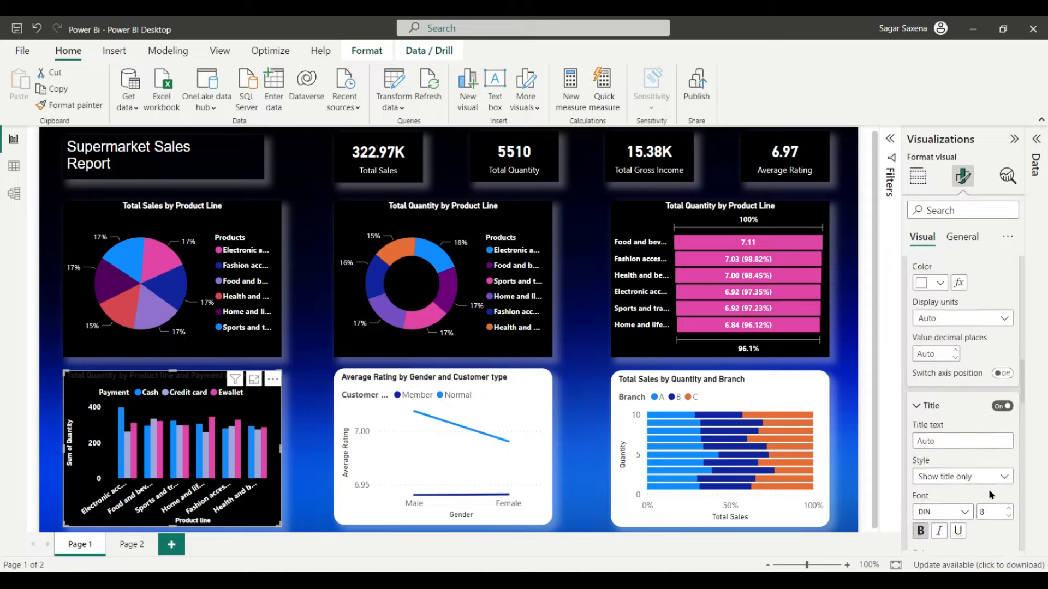
{"action": "scroll", "coordinate": [992, 493], "scroll_direction": "up", "scroll_amount": 3}
Step: Set the Total Quantity by Product line and Payment mode title to white, centre-aligned
{"action": "left_click", "coordinate": [966, 237]}
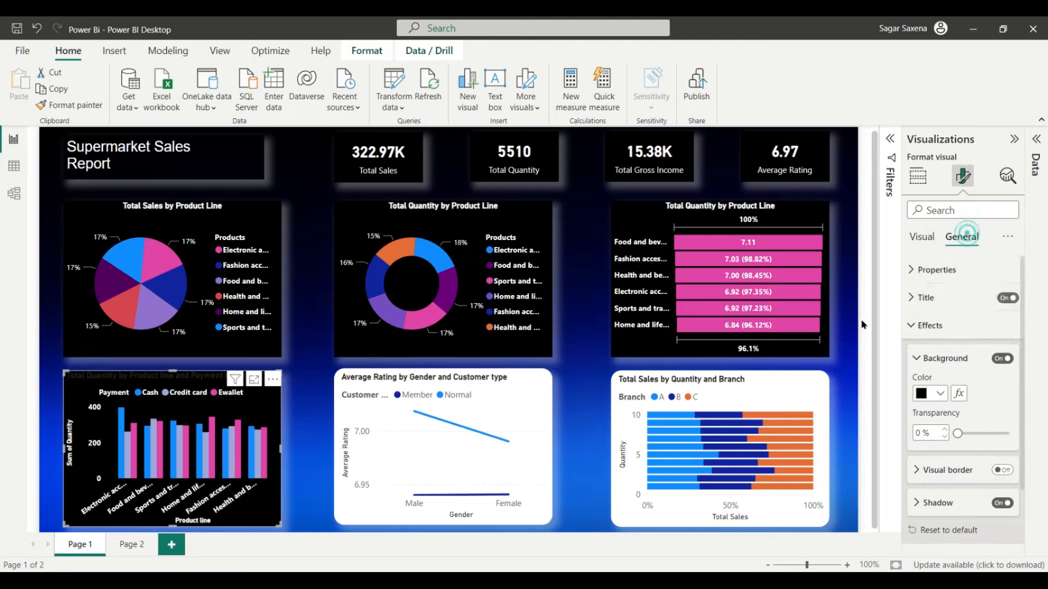
{"action": "left_click", "coordinate": [949, 309]}
{"action": "scroll", "coordinate": [971, 372], "scroll_direction": "down", "scroll_amount": 2}
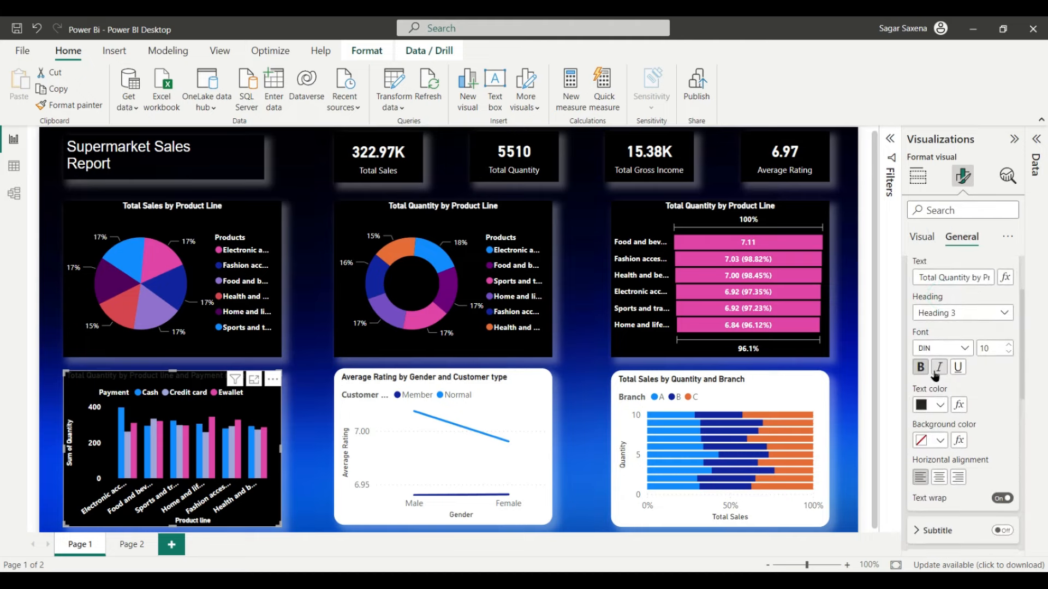
{"action": "left_click", "coordinate": [941, 406]}
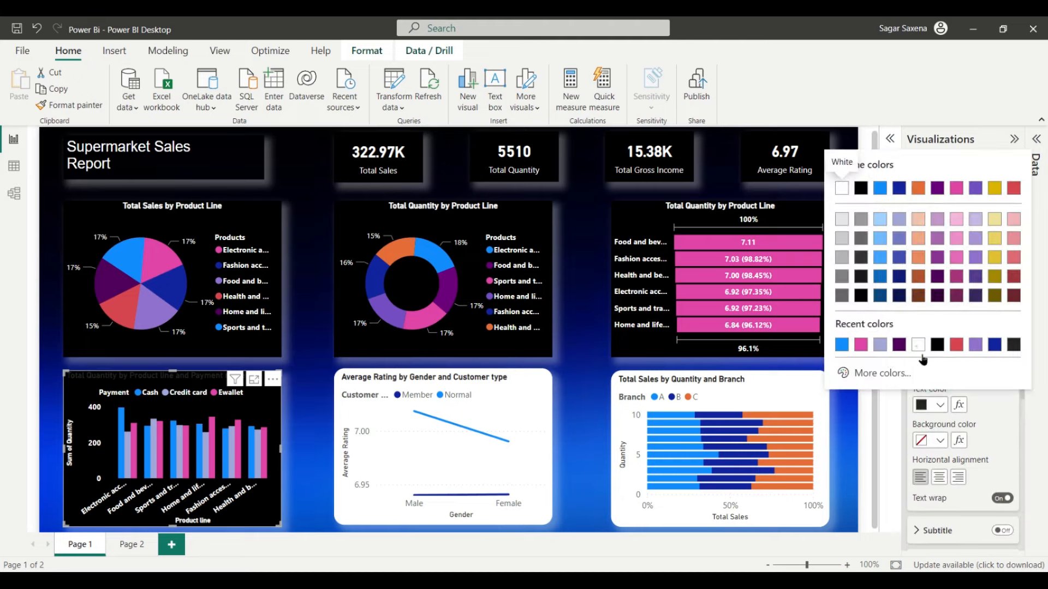
{"action": "left_click", "coordinate": [857, 184]}
{"action": "left_click", "coordinate": [940, 477]}
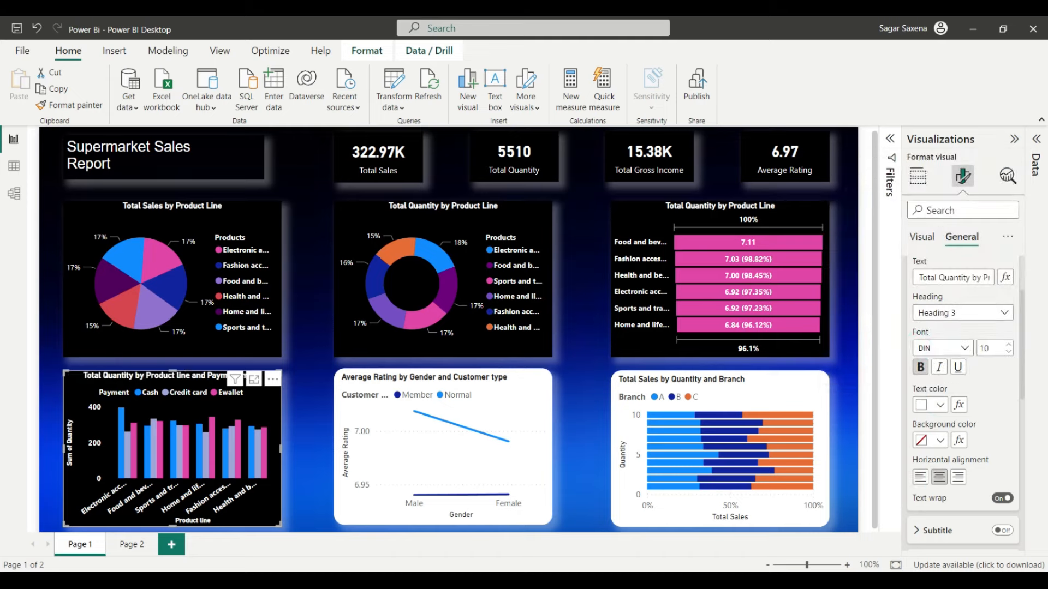
{"action": "left_click", "coordinate": [507, 377]}
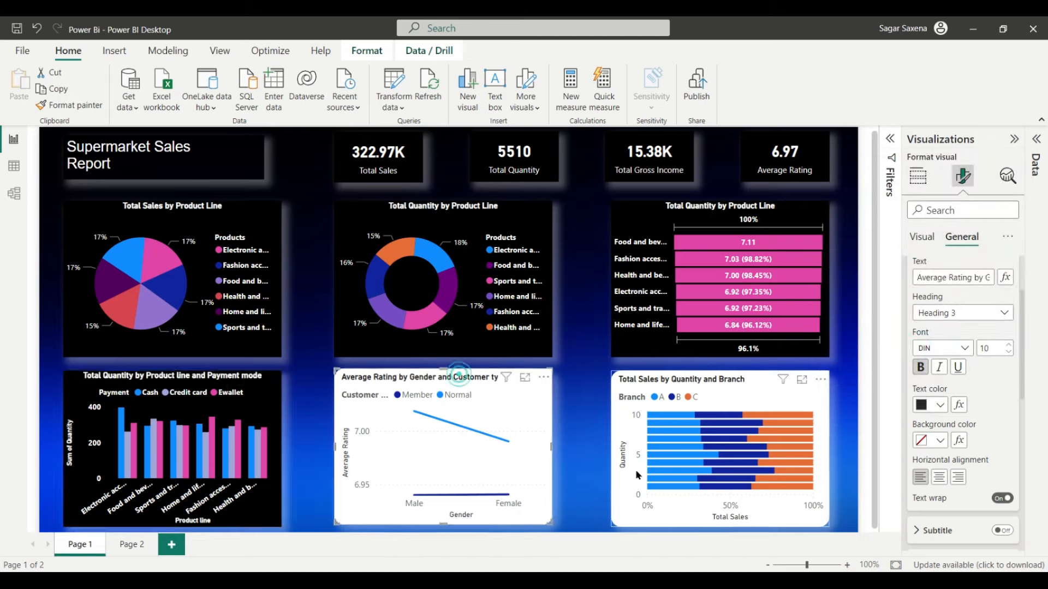
Step: Make the Average Rating by Gender chart's title white and centre it
{"action": "left_click", "coordinate": [922, 237]}
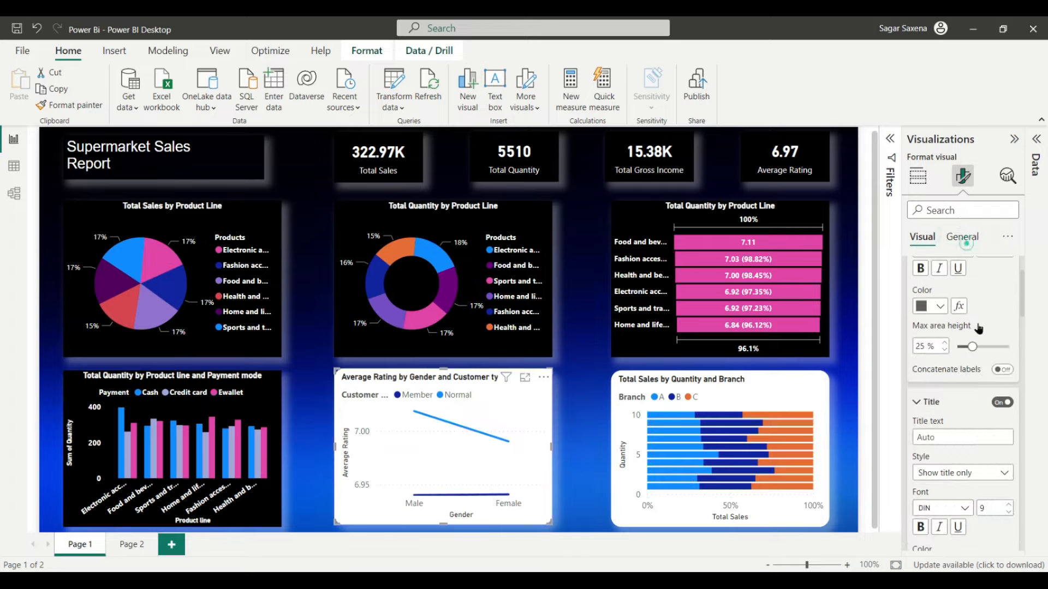
{"action": "left_click", "coordinate": [962, 238]}
{"action": "scroll", "coordinate": [968, 366], "scroll_direction": "up", "scroll_amount": 2}
{"action": "scroll", "coordinate": [945, 376], "scroll_direction": "down", "scroll_amount": 2}
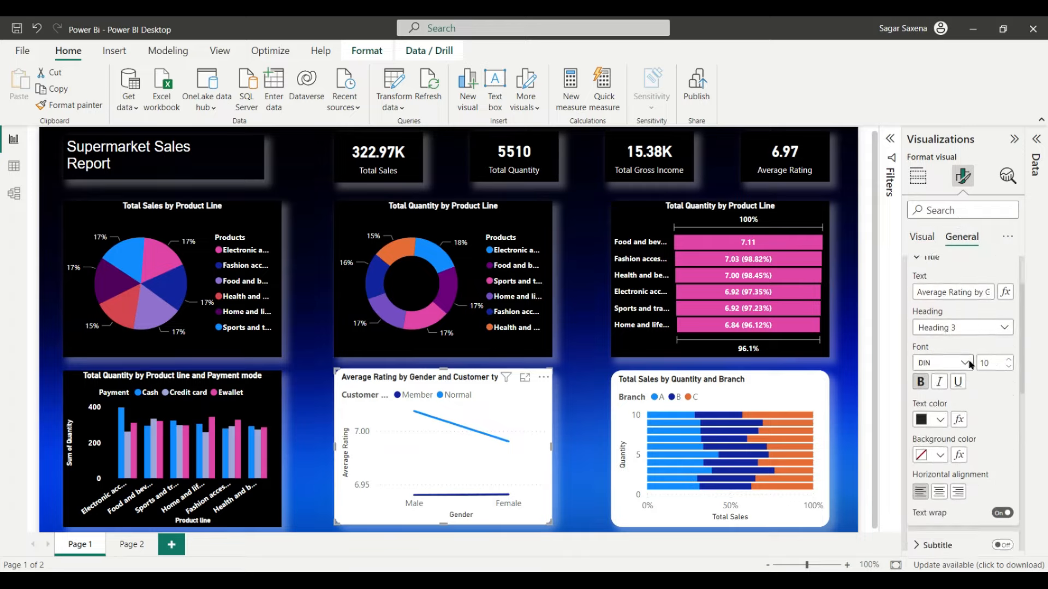
{"action": "left_click", "coordinate": [939, 405]}
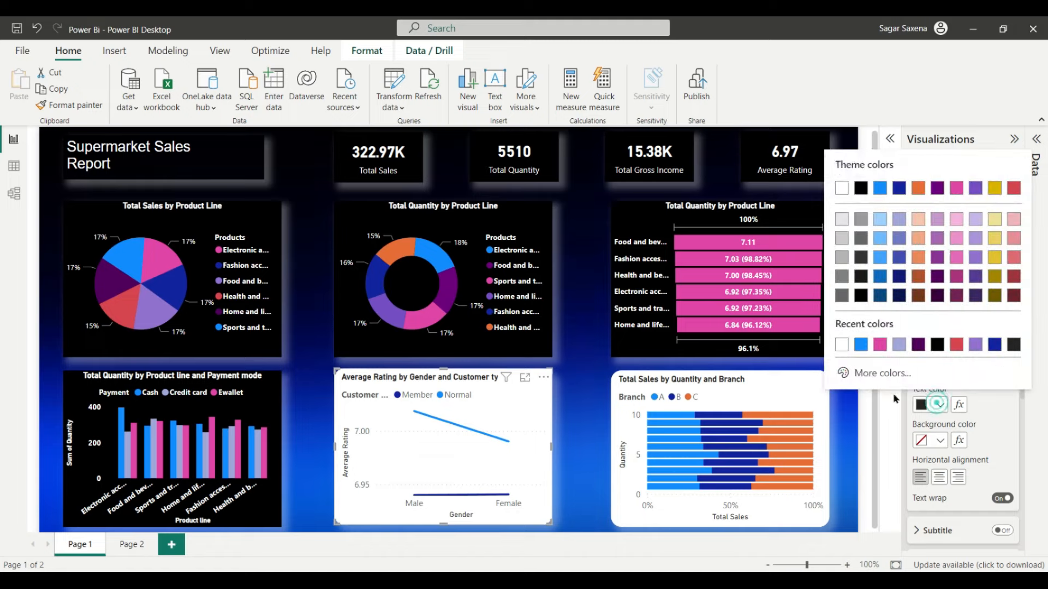
{"action": "left_click", "coordinate": [841, 345]}
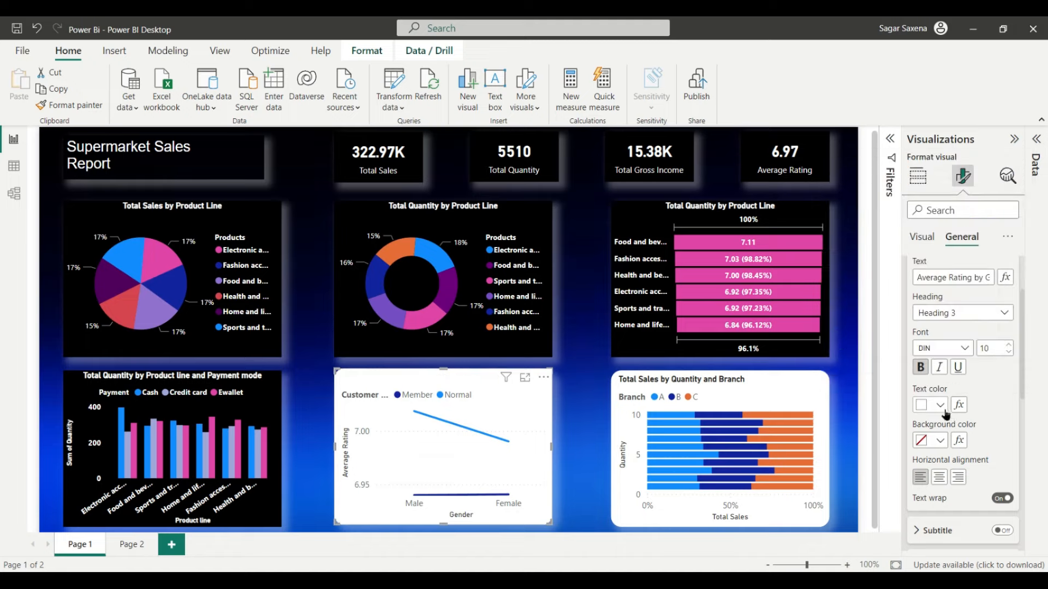
{"action": "left_click", "coordinate": [939, 477]}
Step: Give the chart a black background and turn its visual border on
{"action": "scroll", "coordinate": [994, 415], "scroll_direction": "down", "scroll_amount": 2}
{"action": "scroll", "coordinate": [995, 412], "scroll_direction": "down", "scroll_amount": 2}
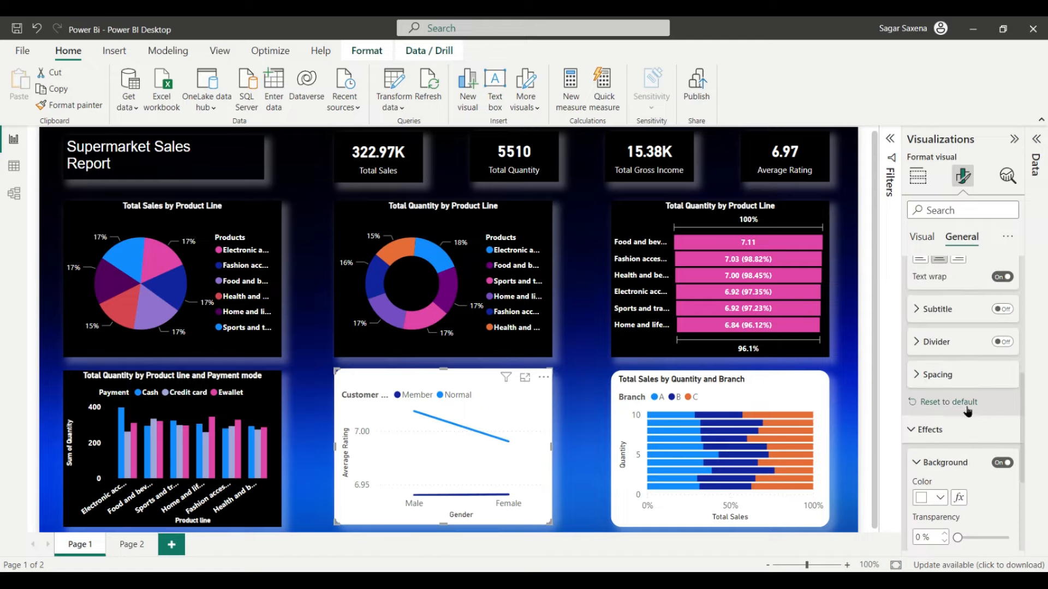
{"action": "scroll", "coordinate": [959, 434], "scroll_direction": "down", "scroll_amount": 2}
{"action": "left_click", "coordinate": [940, 410]}
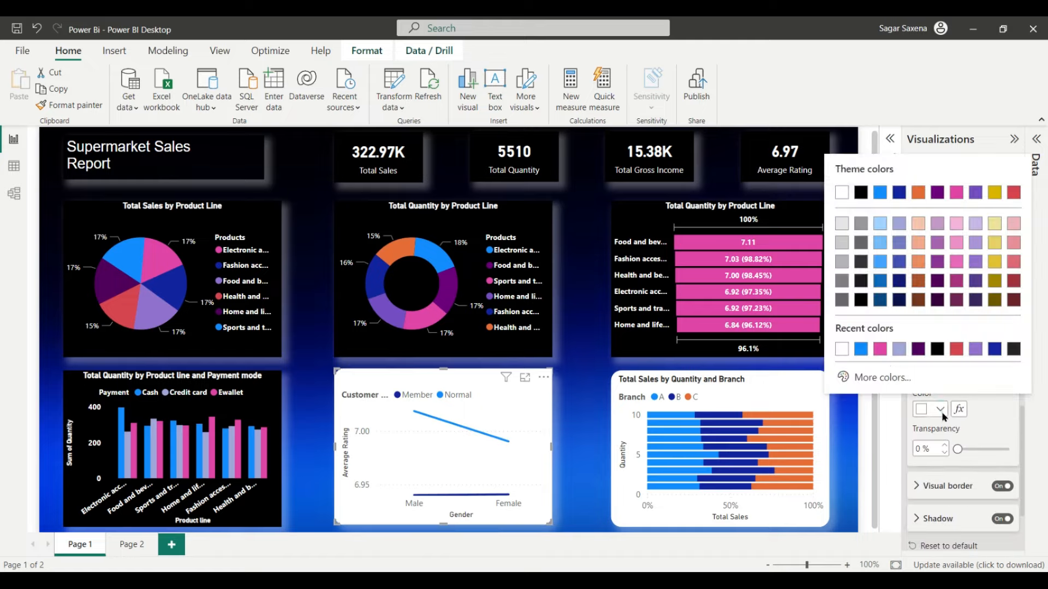
{"action": "left_click", "coordinate": [939, 352]}
{"action": "scroll", "coordinate": [989, 437], "scroll_direction": "down", "scroll_amount": 2}
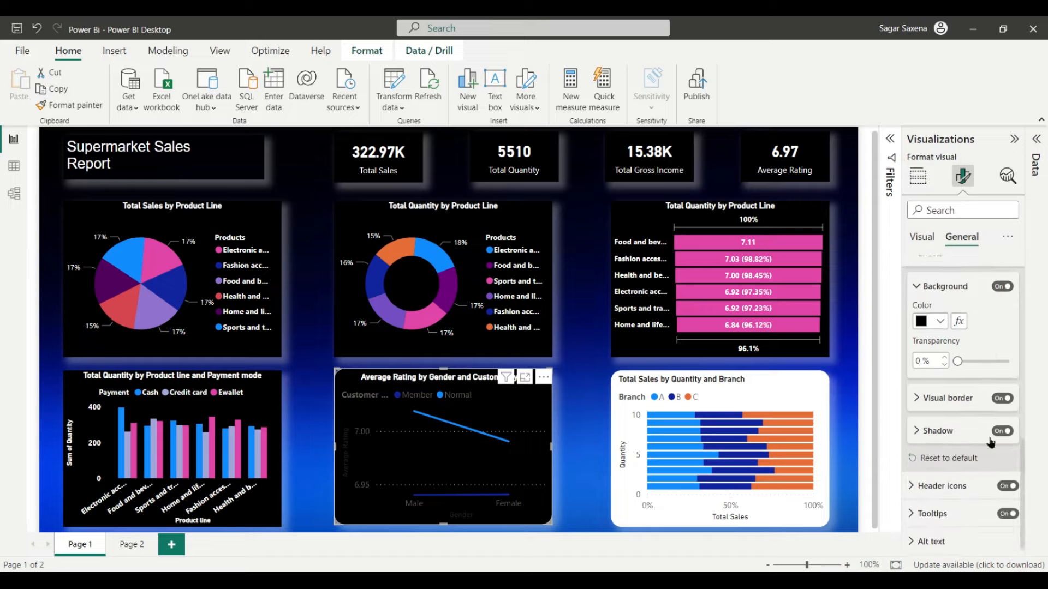
{"action": "scroll", "coordinate": [989, 440], "scroll_direction": "up", "scroll_amount": 4}
{"action": "scroll", "coordinate": [989, 437], "scroll_direction": "down", "scroll_amount": 2}
{"action": "left_click", "coordinate": [1005, 483]}
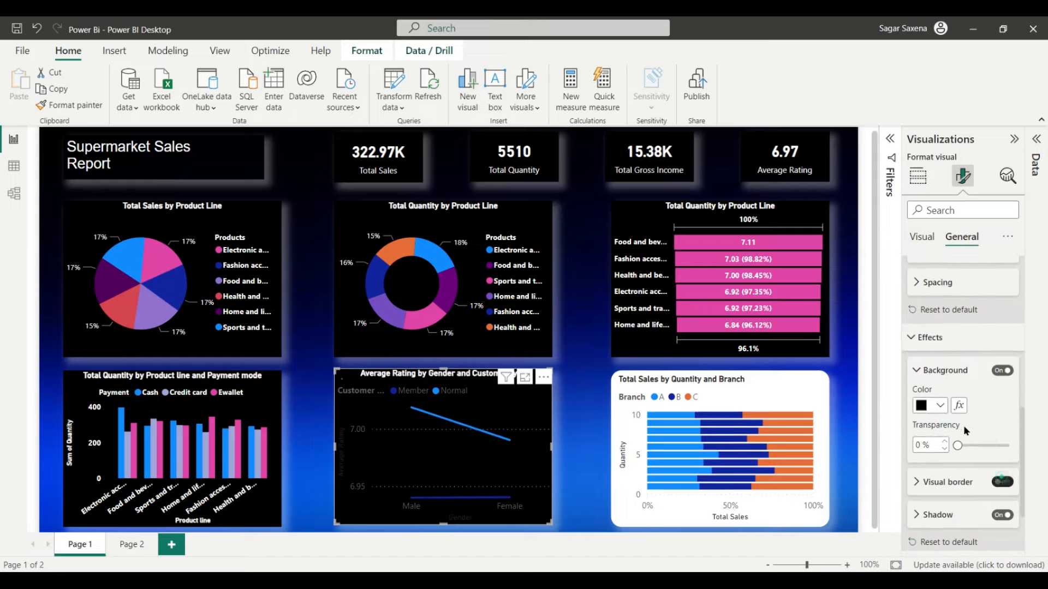
{"action": "scroll", "coordinate": [964, 424], "scroll_direction": "up", "scroll_amount": 6}
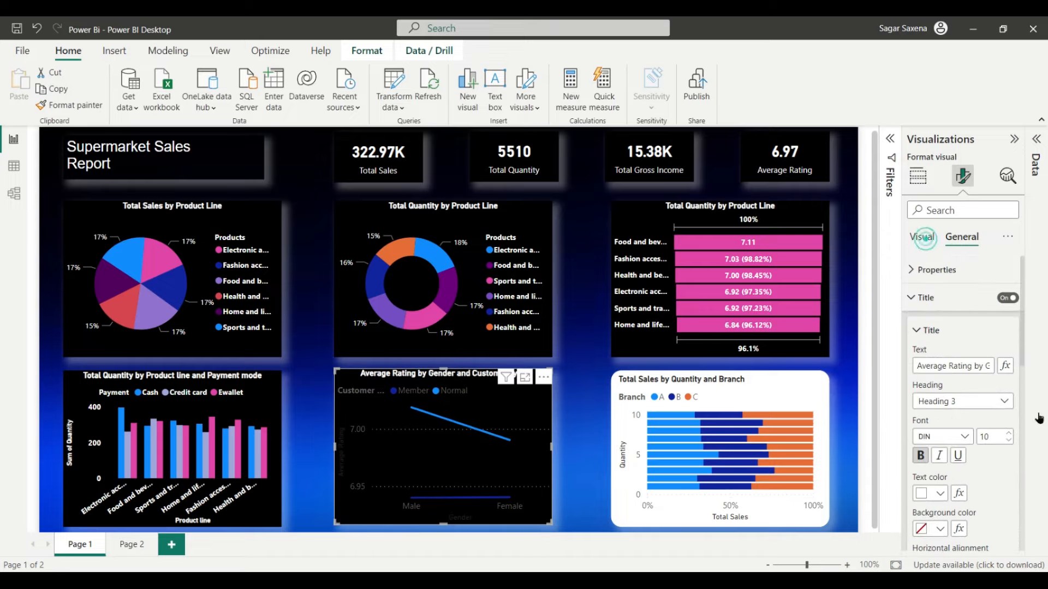
Step: Make the X-axis labels white and the X-axis title bold, size 8, white
{"action": "left_click", "coordinate": [923, 236]}
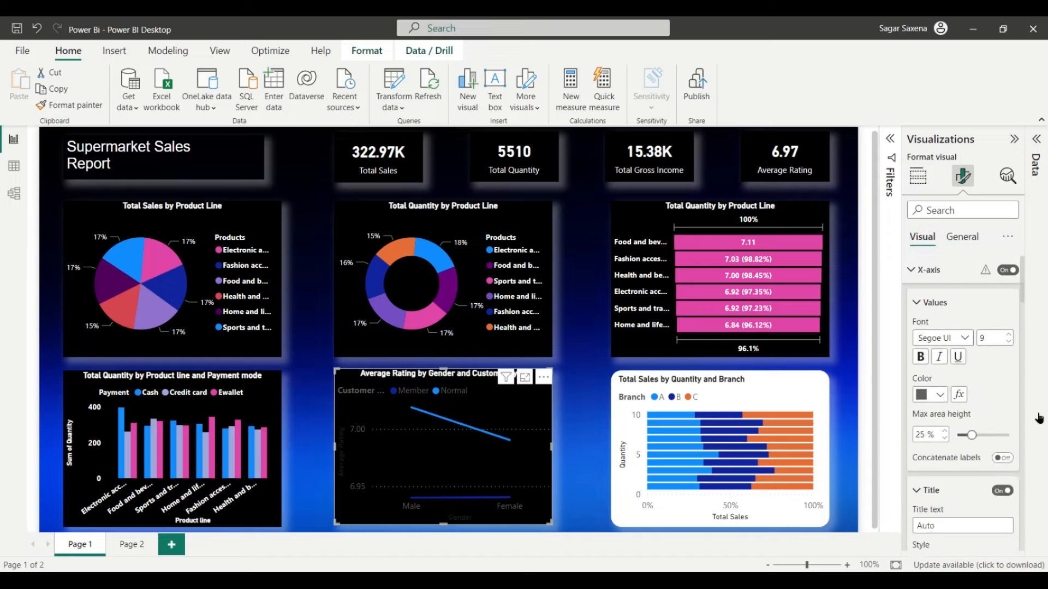
{"action": "left_click", "coordinate": [936, 271]}
{"action": "left_click", "coordinate": [937, 272]}
{"action": "left_click", "coordinate": [940, 394]}
{"action": "left_click", "coordinate": [863, 335]}
{"action": "scroll", "coordinate": [971, 437], "scroll_direction": "down", "scroll_amount": 3}
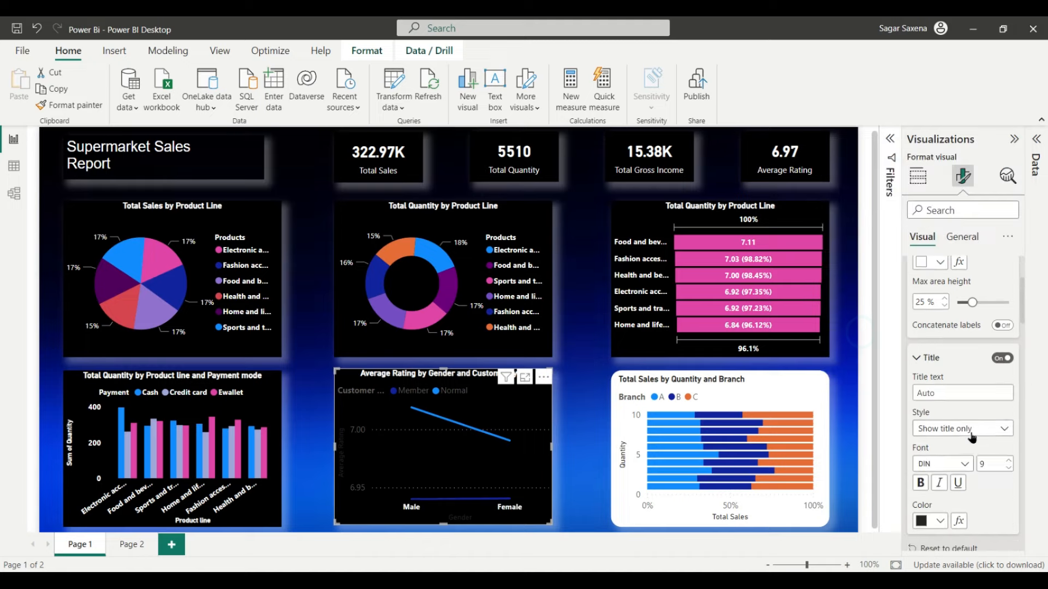
{"action": "scroll", "coordinate": [958, 417], "scroll_direction": "down", "scroll_amount": 3}
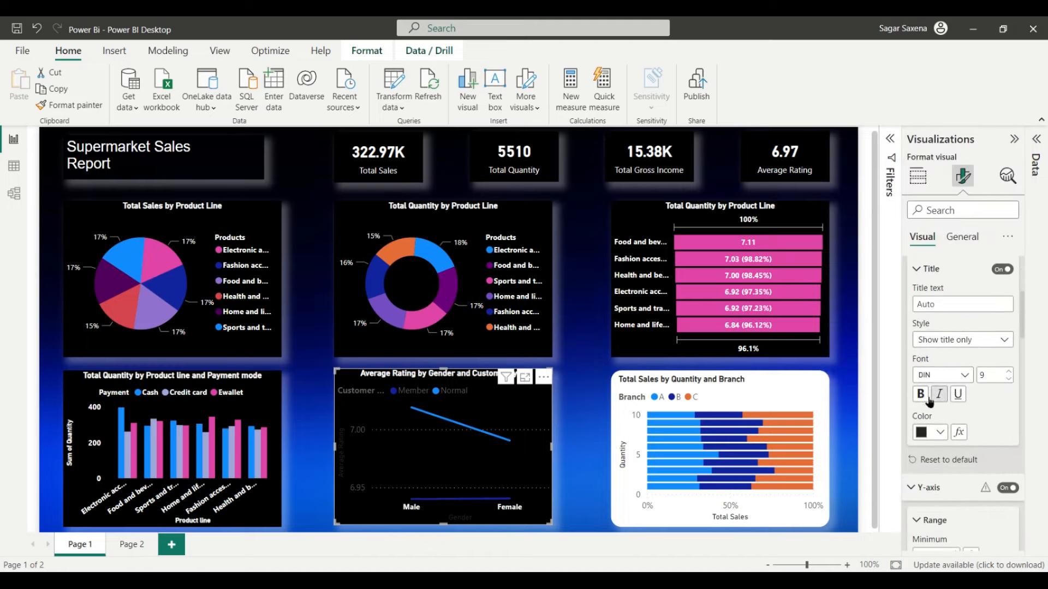
{"action": "left_click", "coordinate": [920, 394]}
{"action": "left_click", "coordinate": [1009, 379]}
{"action": "left_click", "coordinate": [940, 432]}
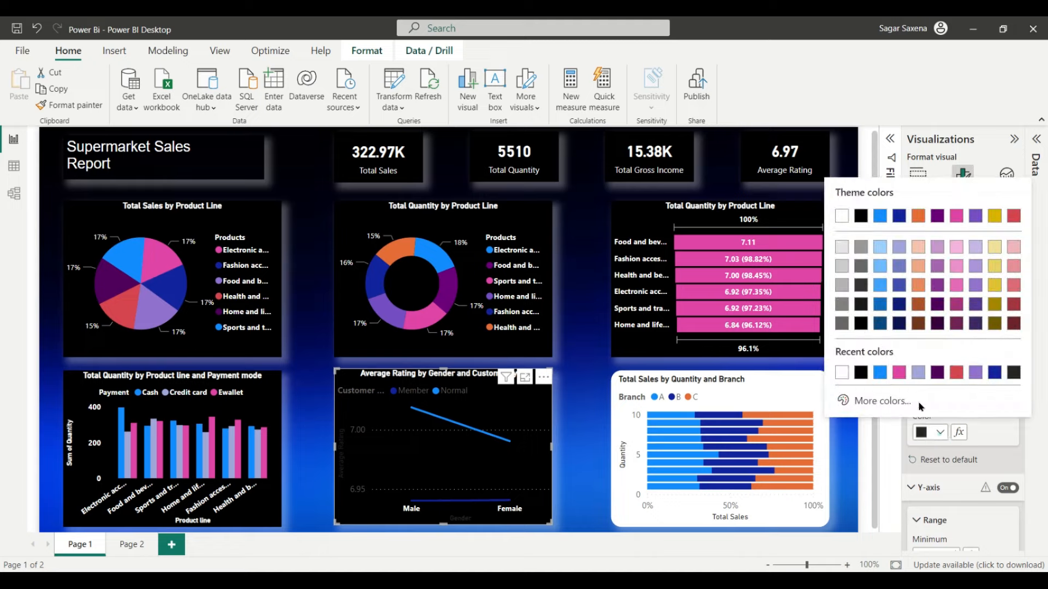
{"action": "left_click", "coordinate": [842, 367]}
Step: Make the Y-axis labels white and the Y-axis title bold and white
{"action": "scroll", "coordinate": [982, 431], "scroll_direction": "down", "scroll_amount": 3}
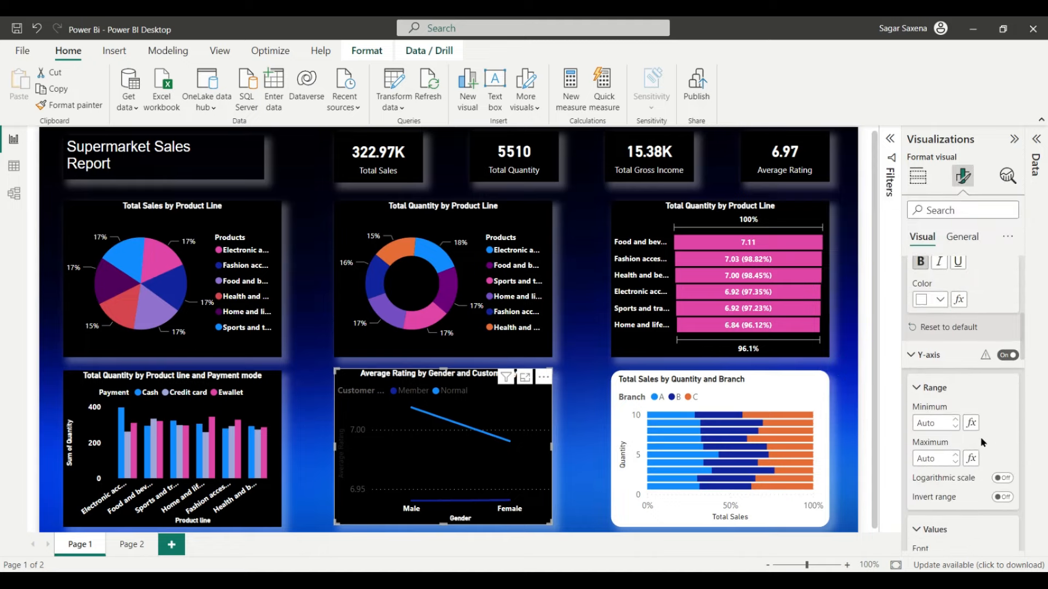
{"action": "left_click", "coordinate": [951, 357]}
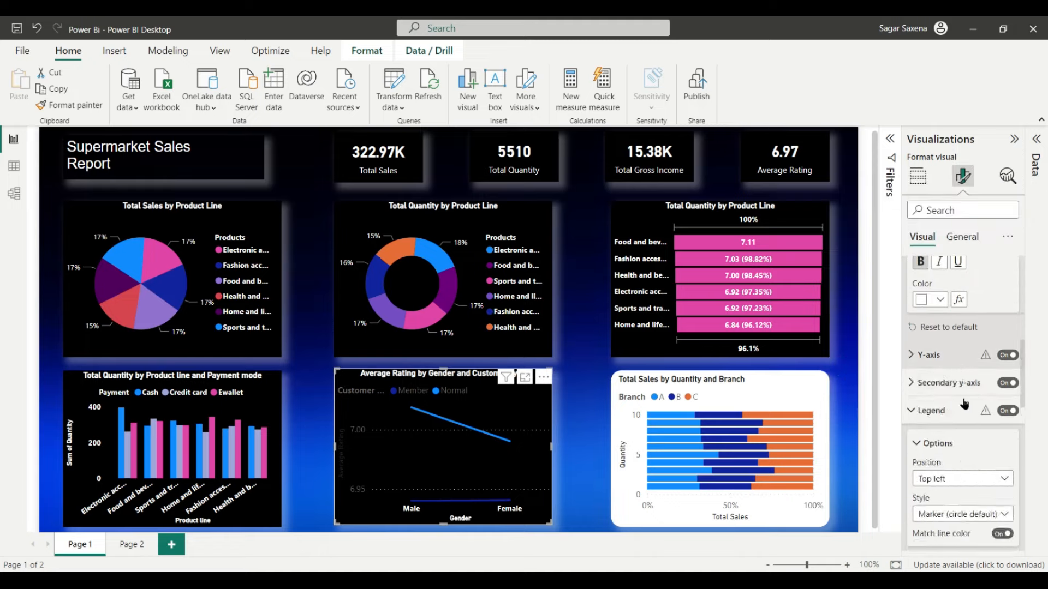
{"action": "left_click", "coordinate": [953, 361]}
{"action": "scroll", "coordinate": [961, 408], "scroll_direction": "down", "scroll_amount": 1}
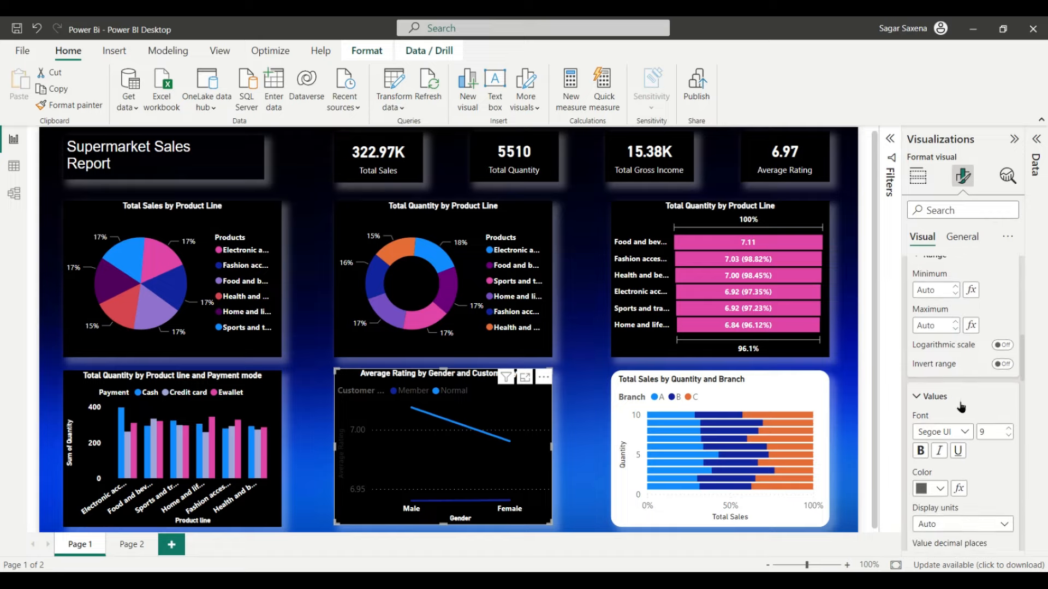
{"action": "scroll", "coordinate": [938, 384], "scroll_direction": "down", "scroll_amount": 2}
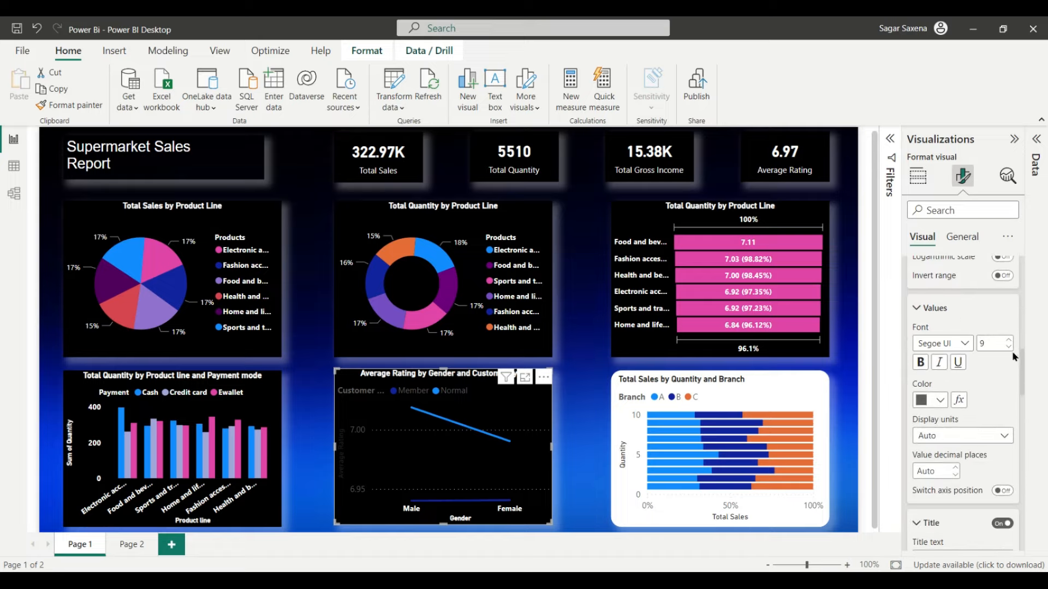
{"action": "left_click", "coordinate": [940, 400]}
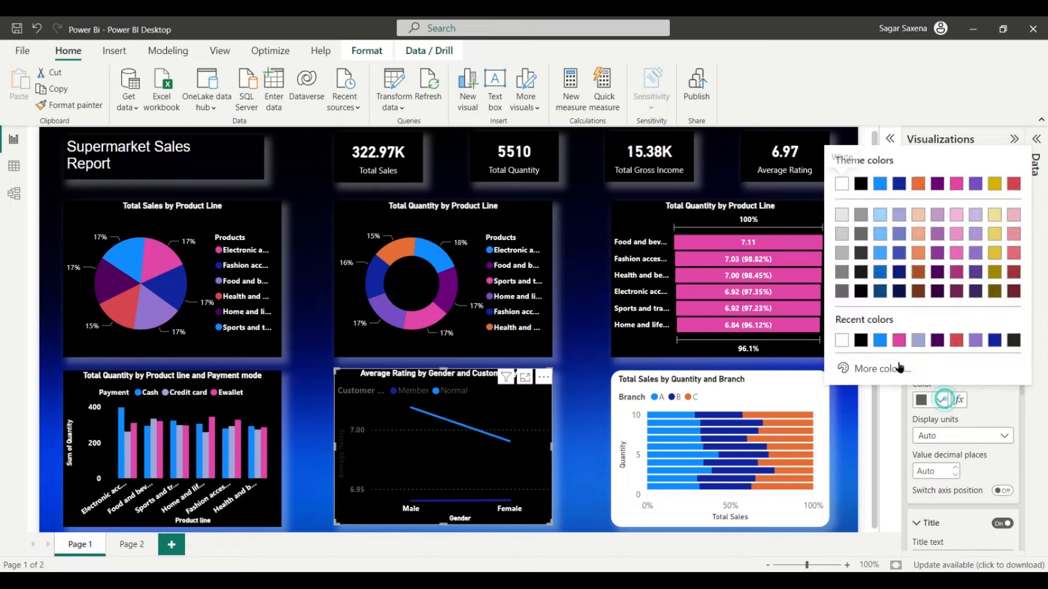
{"action": "left_click", "coordinate": [844, 341]}
{"action": "scroll", "coordinate": [977, 392], "scroll_direction": "down", "scroll_amount": 4}
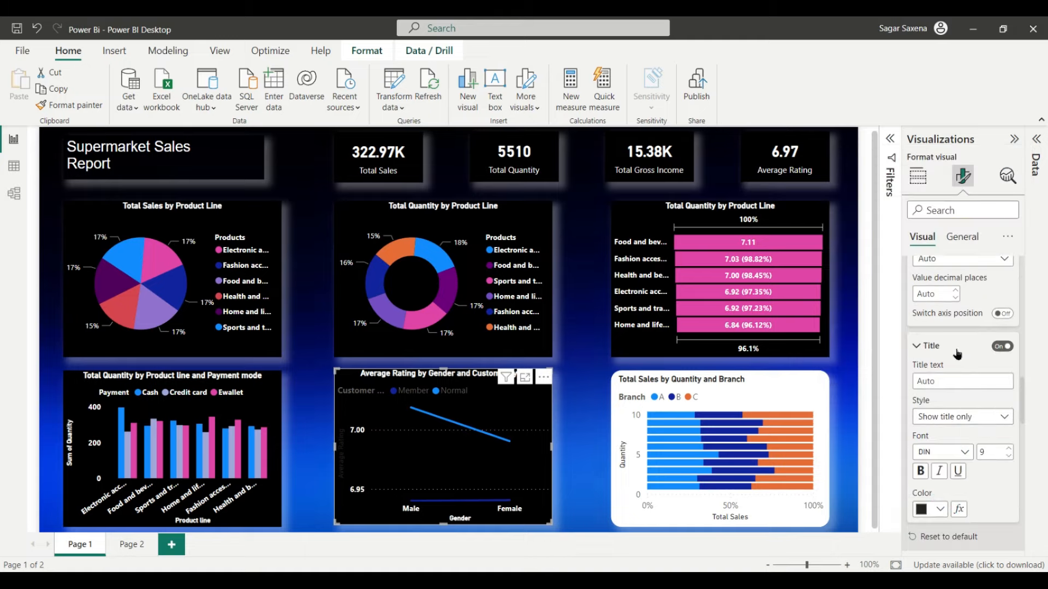
{"action": "scroll", "coordinate": [958, 392], "scroll_direction": "down", "scroll_amount": 2}
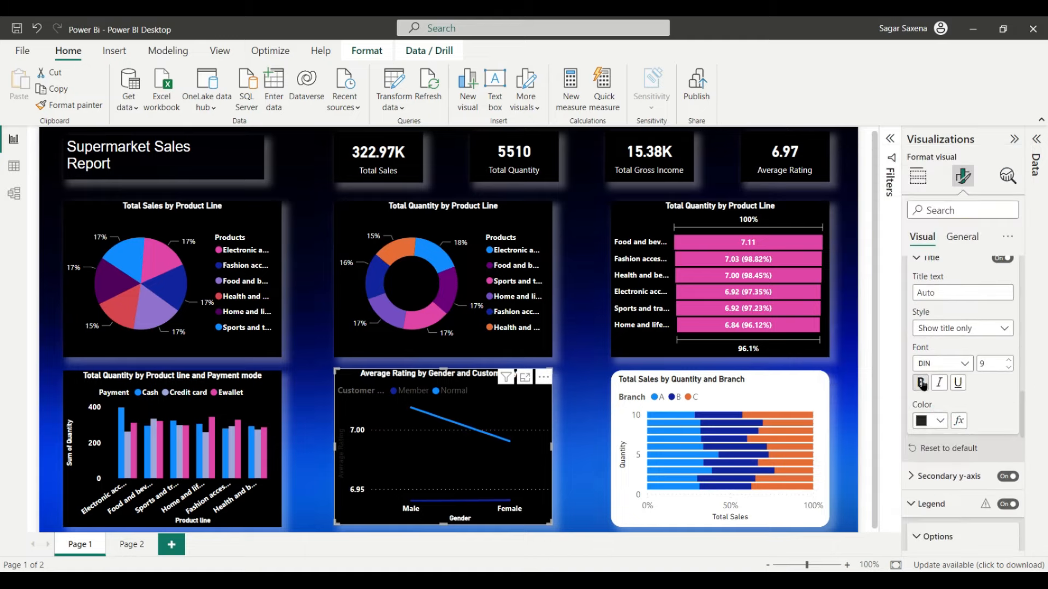
{"action": "left_click", "coordinate": [920, 382]}
{"action": "left_click", "coordinate": [939, 421]}
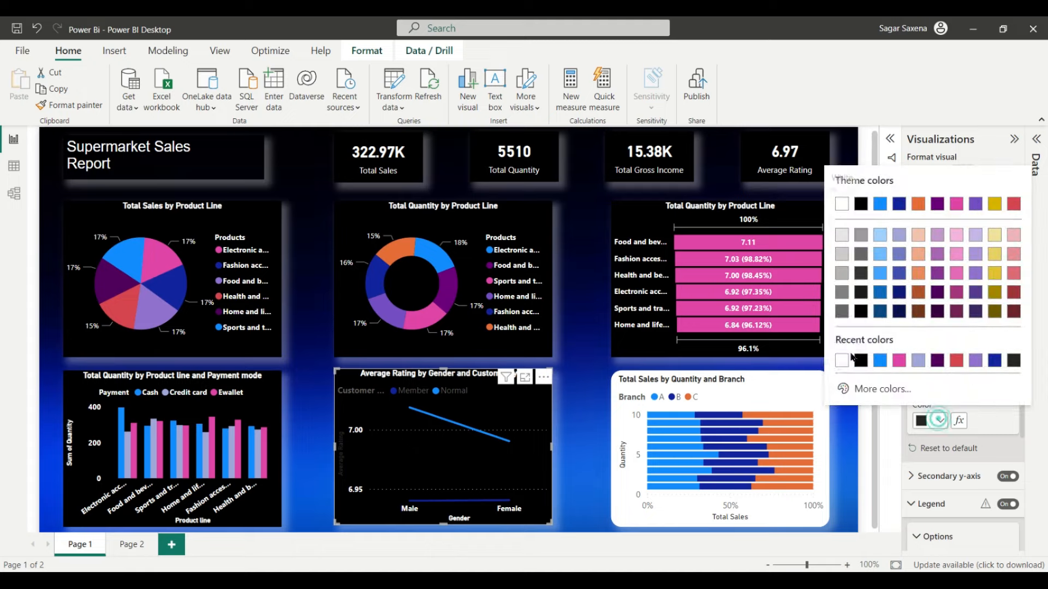
{"action": "left_click", "coordinate": [842, 361]}
Step: Set the secondary y-axis values colour to white
{"action": "scroll", "coordinate": [1012, 417], "scroll_direction": "down", "scroll_amount": 2}
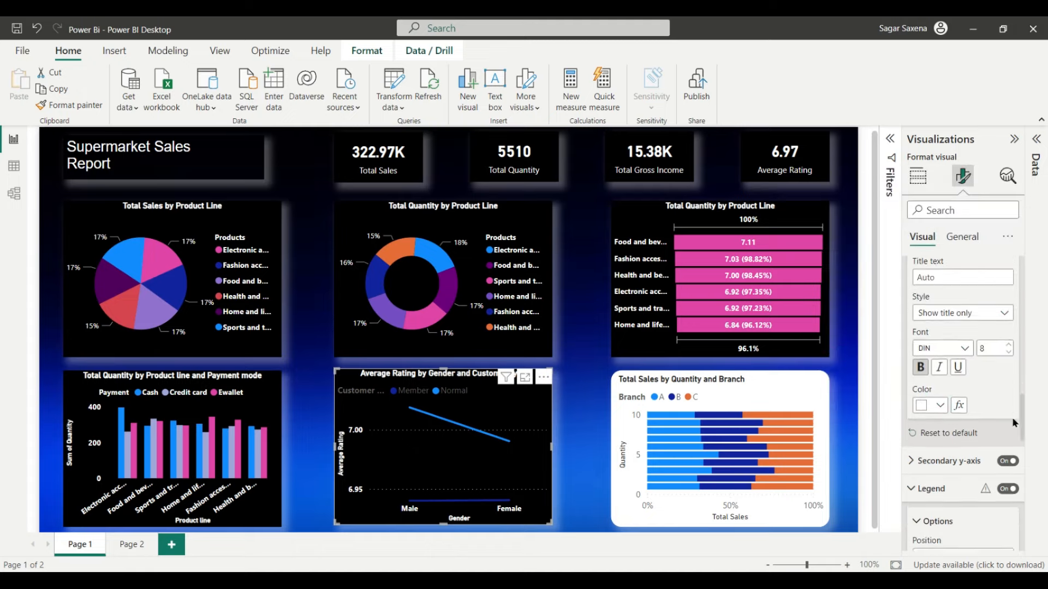
{"action": "left_click", "coordinate": [954, 388]}
{"action": "scroll", "coordinate": [955, 393], "scroll_direction": "down", "scroll_amount": 2}
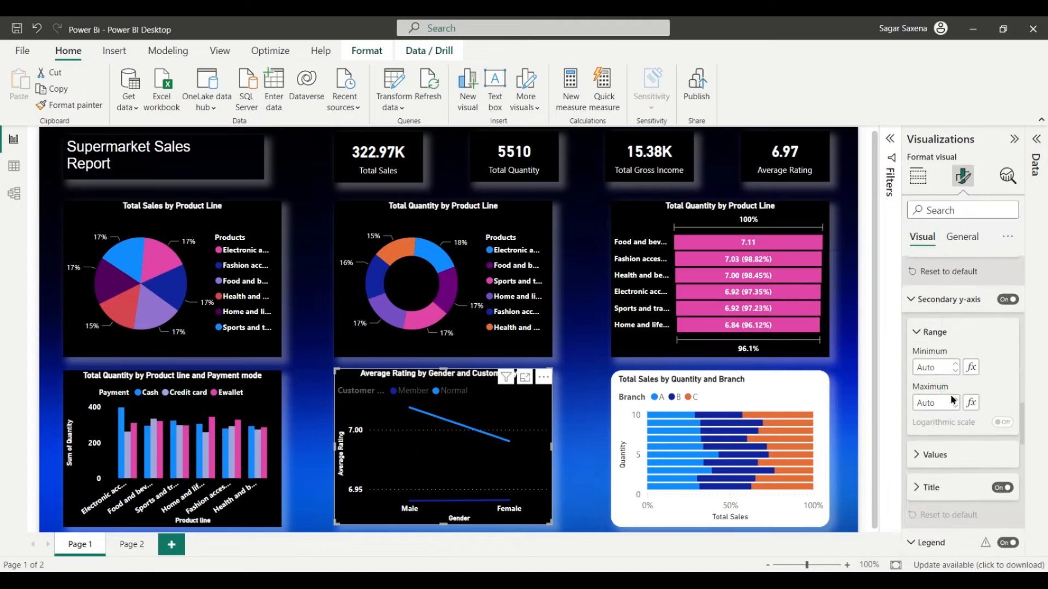
{"action": "scroll", "coordinate": [949, 376], "scroll_direction": "down", "scroll_amount": 3}
{"action": "left_click", "coordinate": [927, 321]}
{"action": "scroll", "coordinate": [948, 311], "scroll_direction": "down", "scroll_amount": 1}
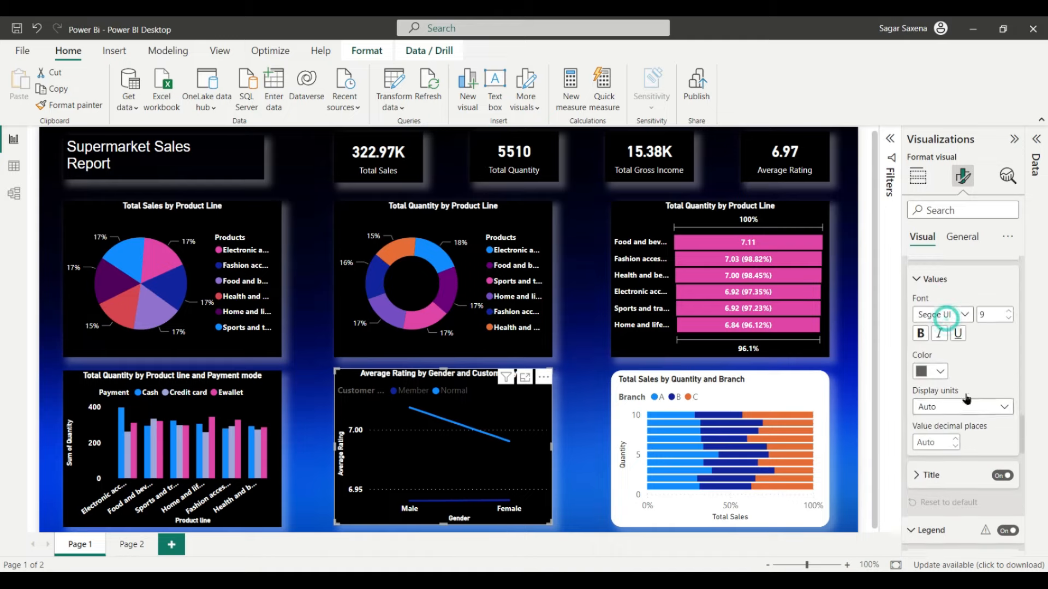
{"action": "left_click", "coordinate": [939, 371]}
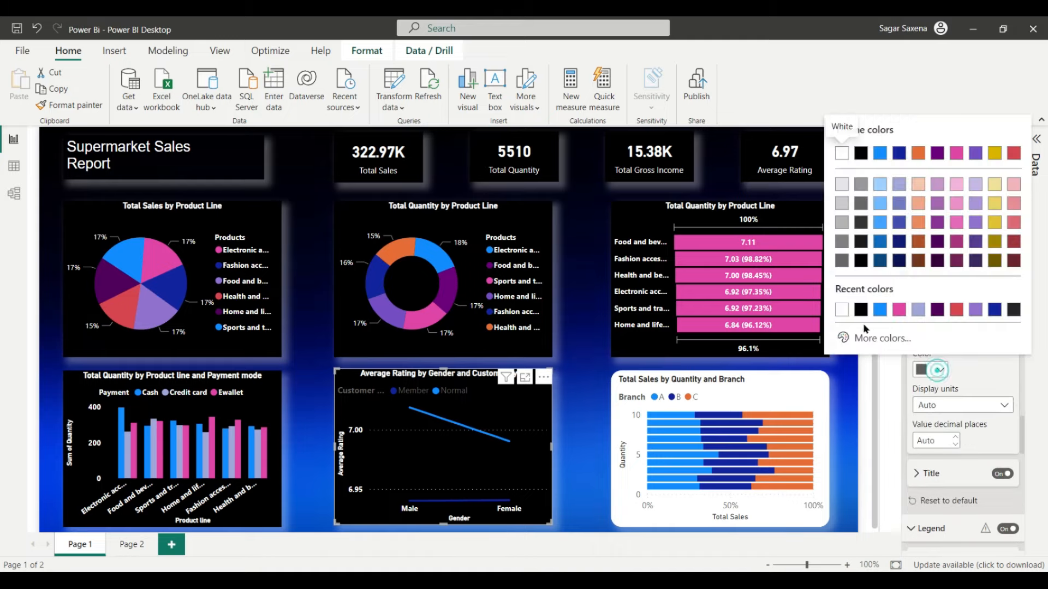
{"action": "left_click", "coordinate": [841, 306]}
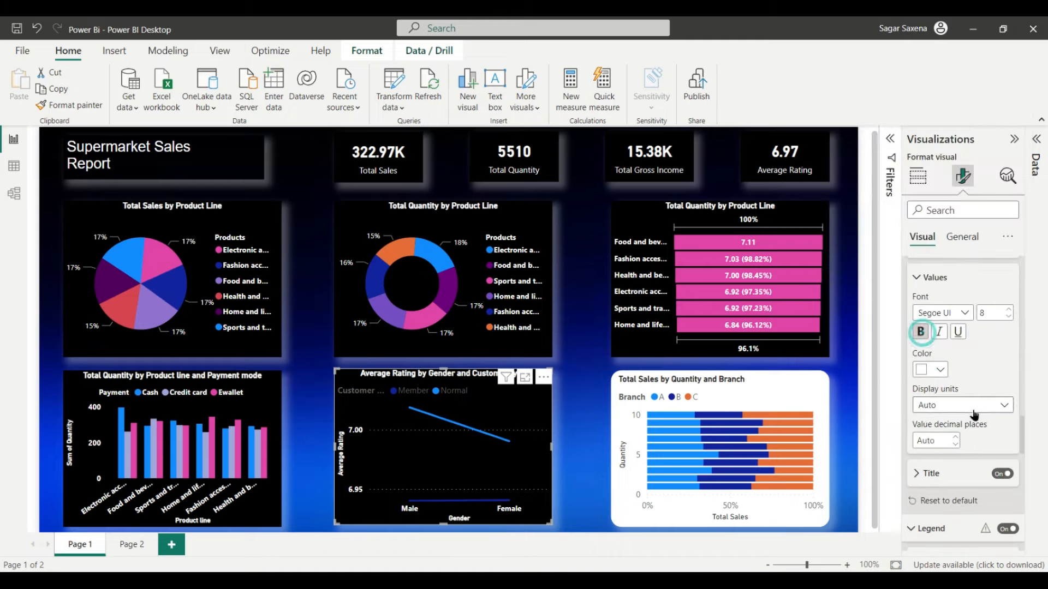
Step: Set the secondary y-axis title colour to white
{"action": "scroll", "coordinate": [973, 410], "scroll_direction": "down", "scroll_amount": 3}
{"action": "left_click", "coordinate": [948, 341]}
{"action": "scroll", "coordinate": [967, 408], "scroll_direction": "down", "scroll_amount": 1}
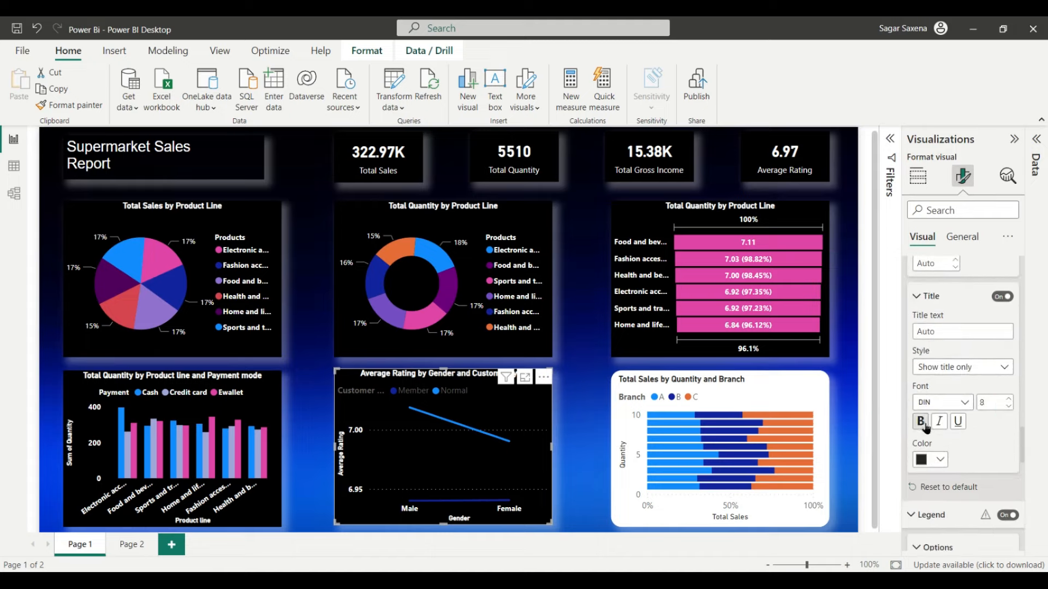
{"action": "left_click", "coordinate": [941, 464]}
{"action": "left_click", "coordinate": [847, 404]}
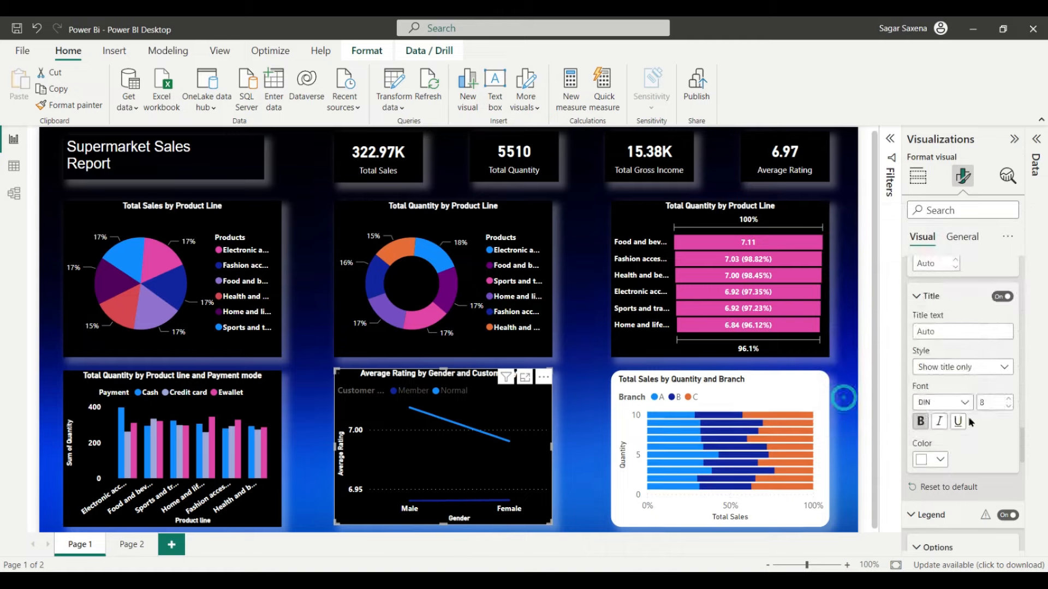
{"action": "scroll", "coordinate": [944, 443], "scroll_direction": "down", "scroll_amount": 3}
{"action": "left_click", "coordinate": [933, 340]}
{"action": "scroll", "coordinate": [998, 399], "scroll_direction": "down", "scroll_amount": 2}
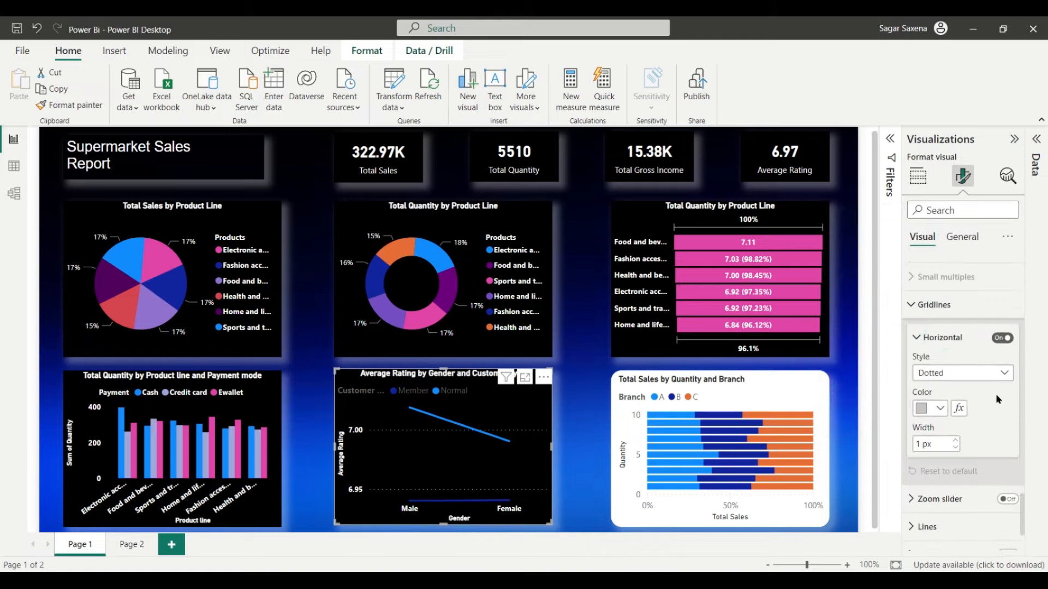
{"action": "scroll", "coordinate": [998, 400], "scroll_direction": "up", "scroll_amount": 2}
{"action": "left_click", "coordinate": [928, 339]}
{"action": "scroll", "coordinate": [961, 355], "scroll_direction": "down", "scroll_amount": 2}
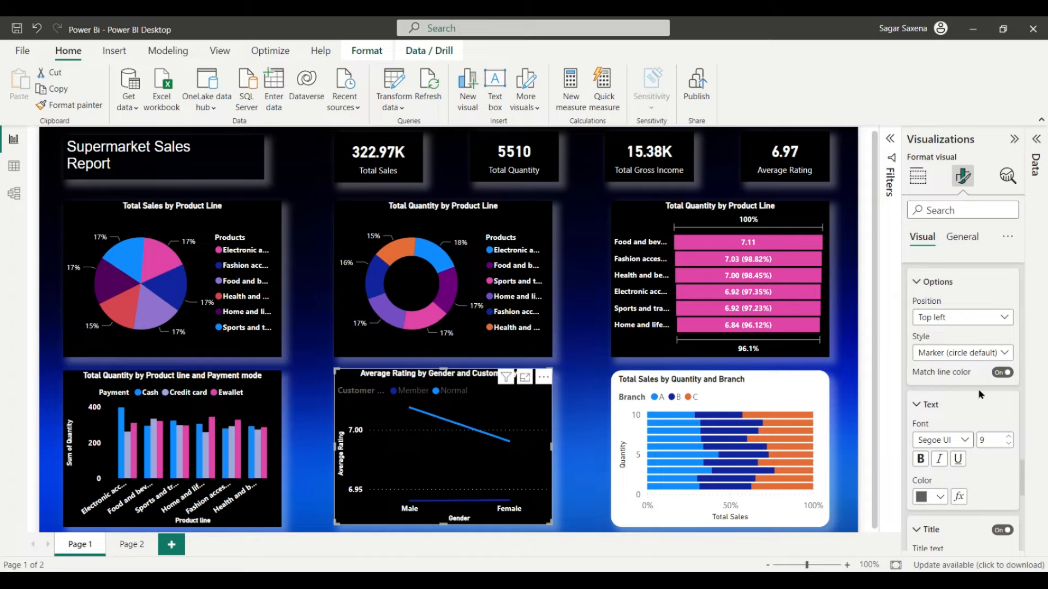
Step: Place the legend at Top center with white text
{"action": "scroll", "coordinate": [978, 394], "scroll_direction": "down", "scroll_amount": 1}
{"action": "left_click", "coordinate": [987, 275]}
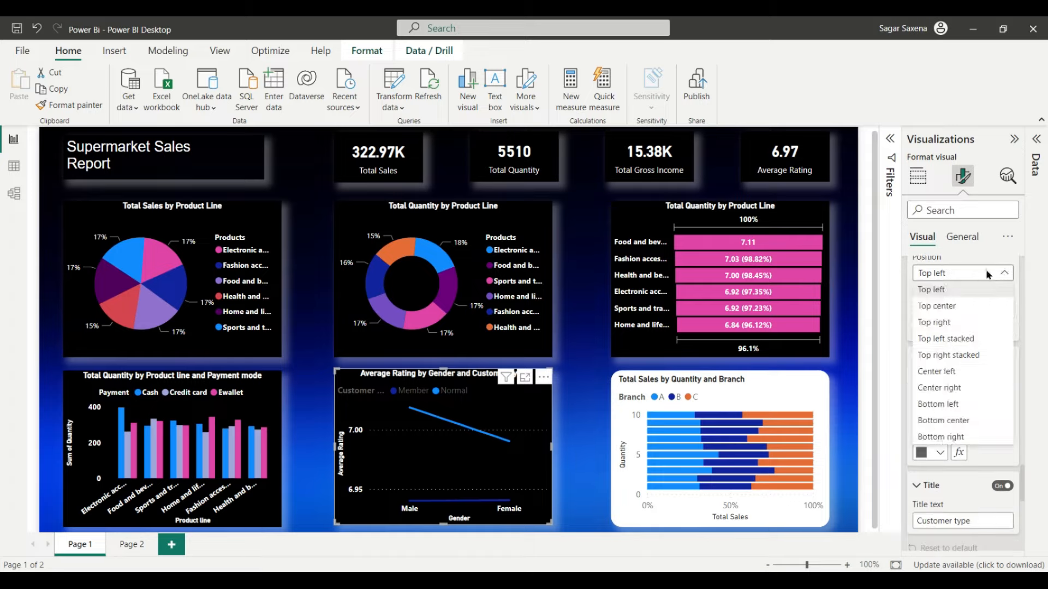
{"action": "left_click", "coordinate": [977, 305]}
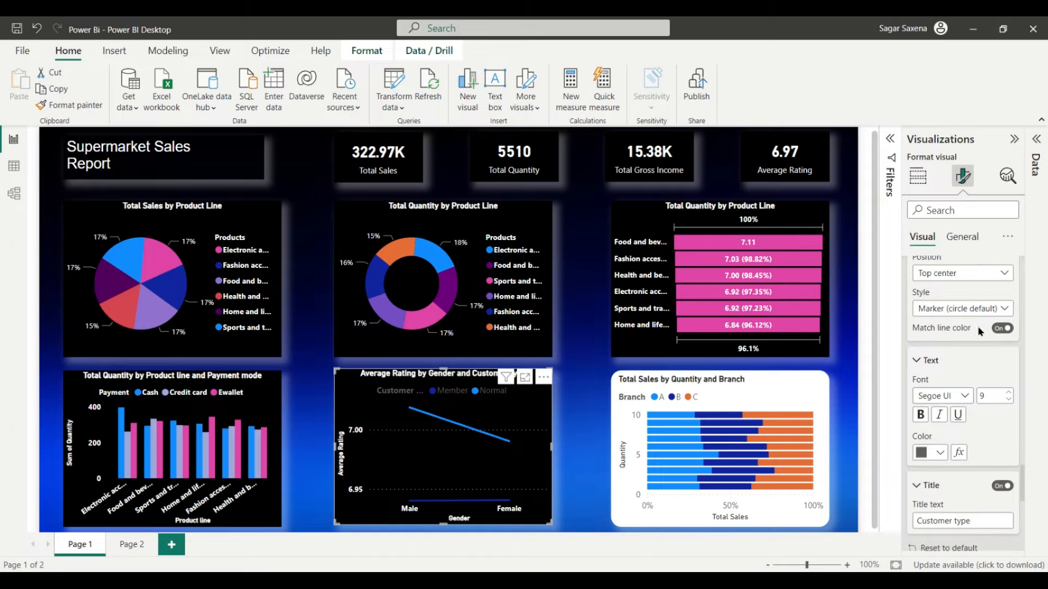
{"action": "scroll", "coordinate": [959, 403], "scroll_direction": "down", "scroll_amount": 1}
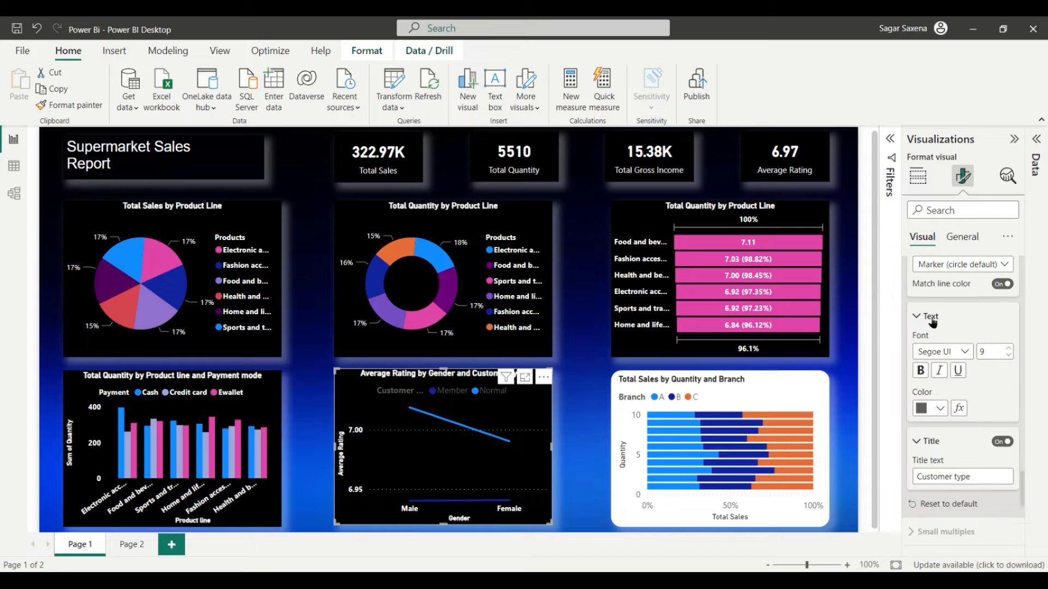
{"action": "left_click", "coordinate": [940, 408]}
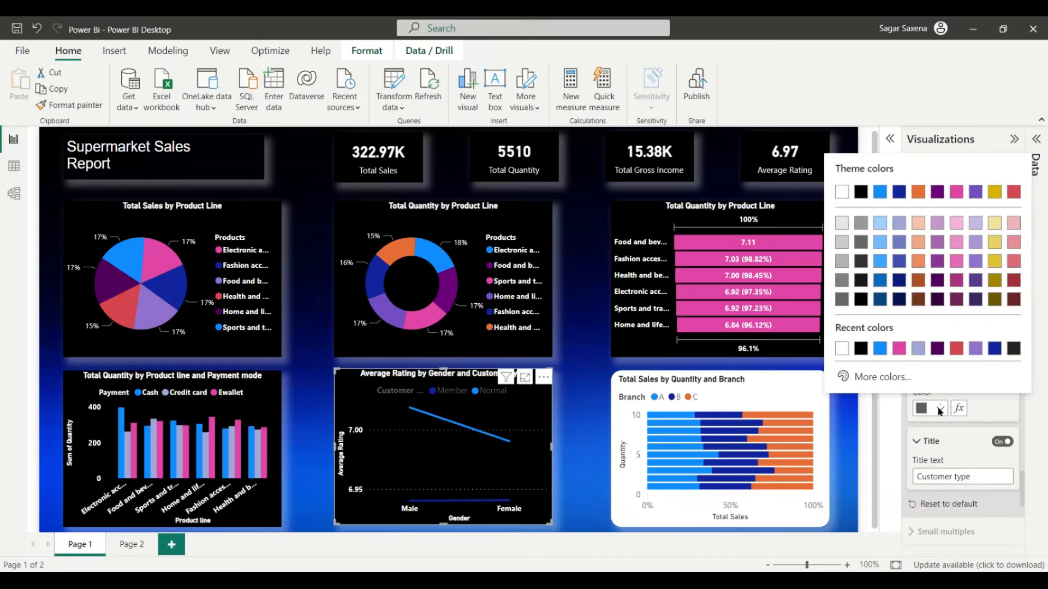
{"action": "left_click", "coordinate": [842, 348]}
Step: Make the horizontal gridlines white and 2 px wide
{"action": "scroll", "coordinate": [1002, 403], "scroll_direction": "down", "scroll_amount": 2}
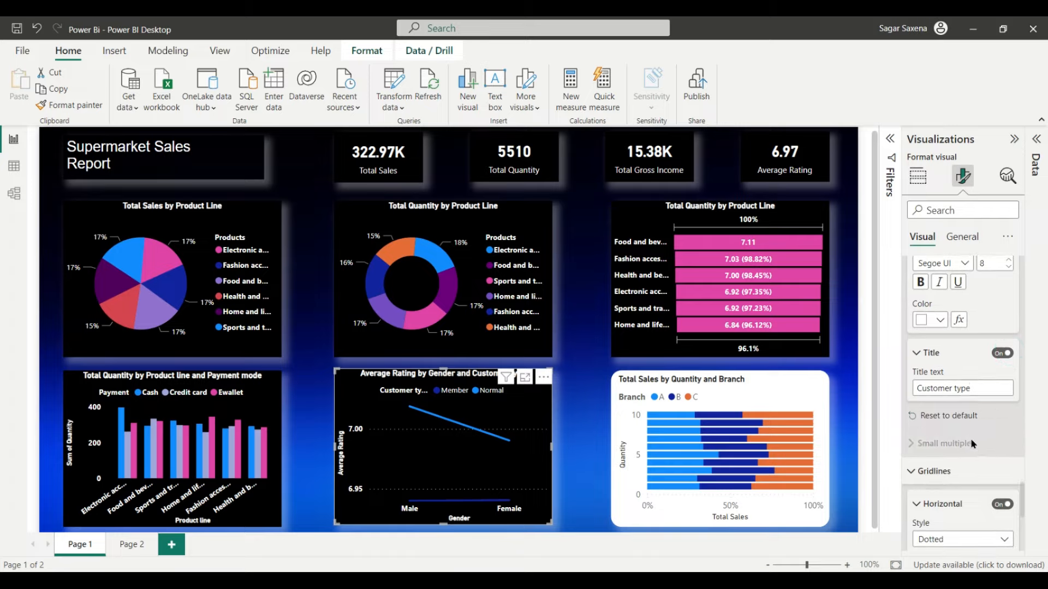
{"action": "scroll", "coordinate": [941, 392], "scroll_direction": "down", "scroll_amount": 3}
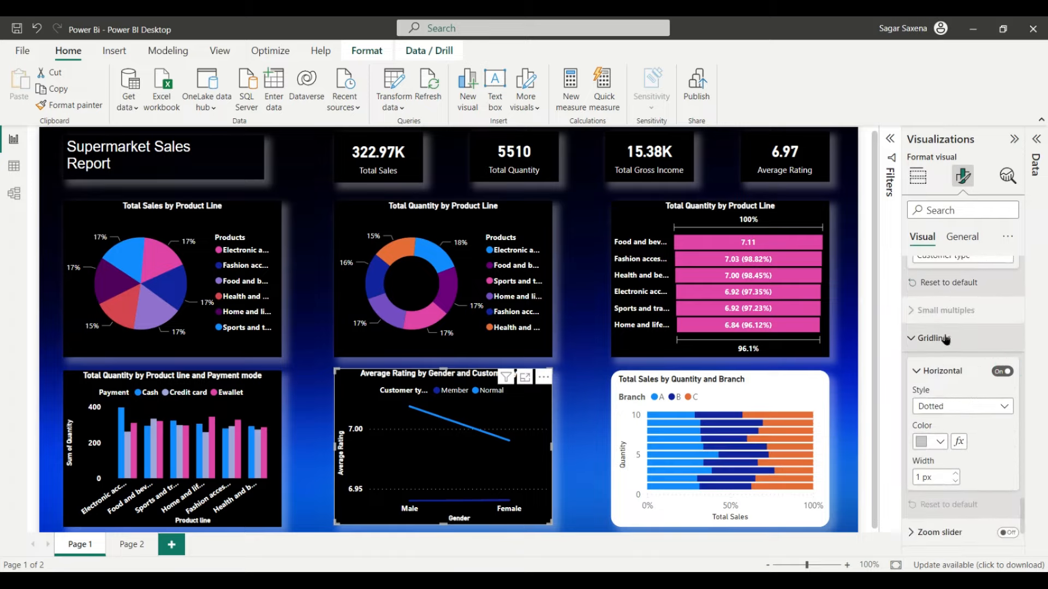
{"action": "left_click", "coordinate": [1001, 373]}
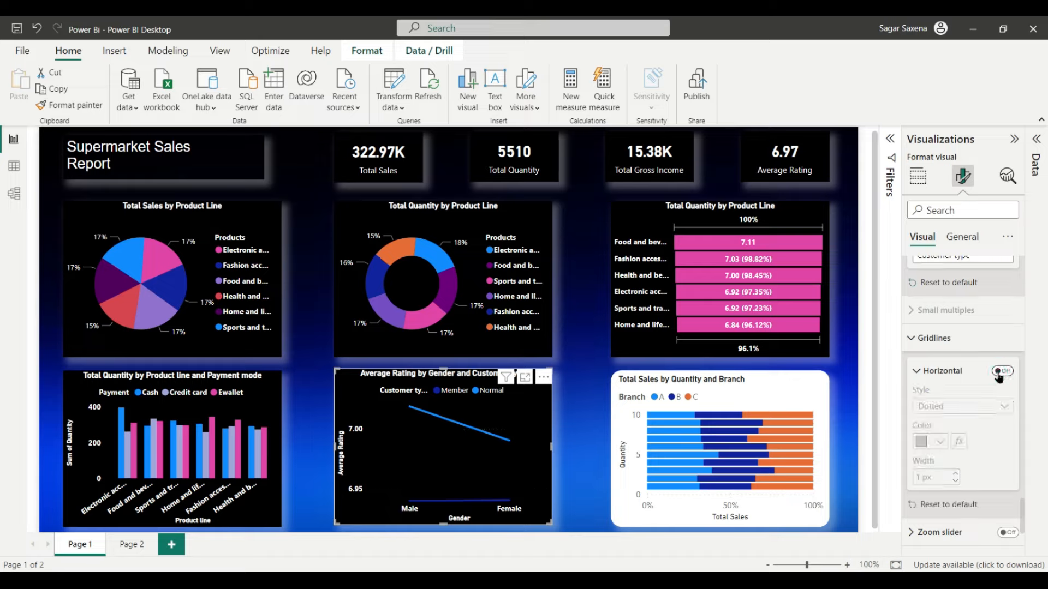
{"action": "left_click", "coordinate": [1004, 373]}
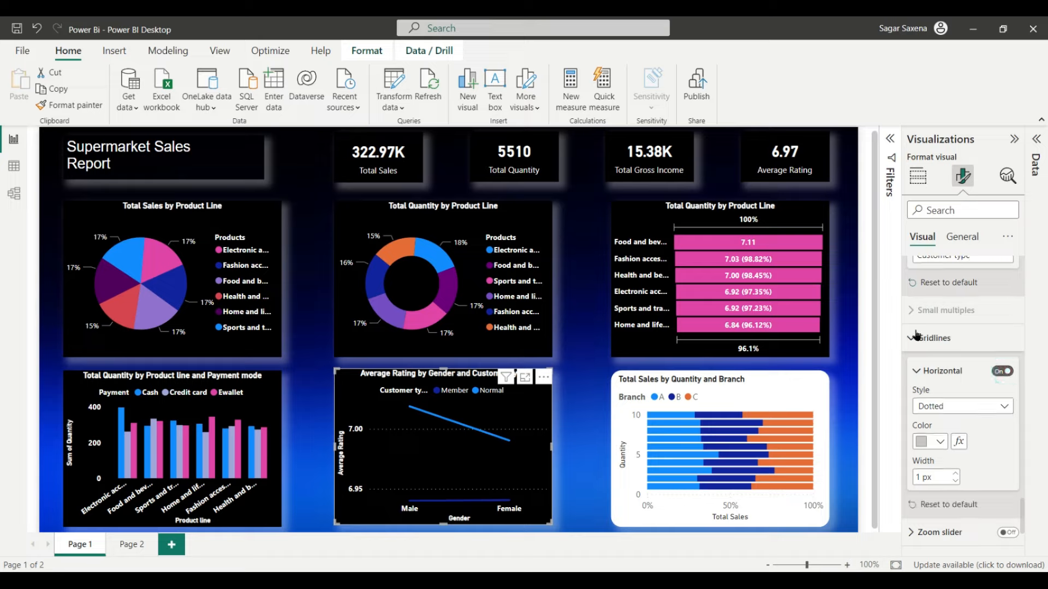
{"action": "scroll", "coordinate": [991, 424], "scroll_direction": "down", "scroll_amount": 1}
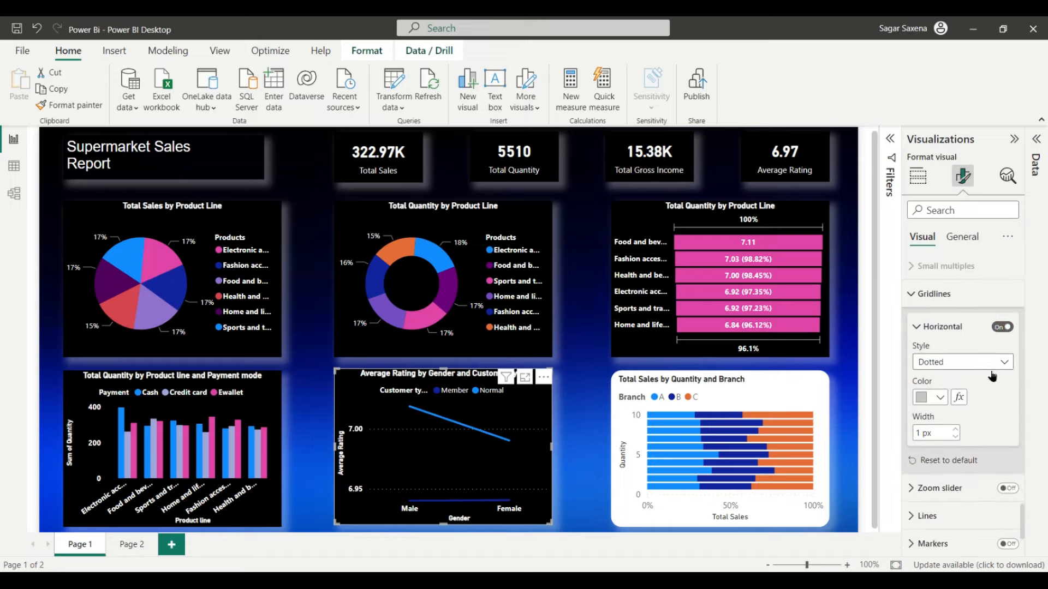
{"action": "scroll", "coordinate": [971, 435], "scroll_direction": "down", "scroll_amount": 1}
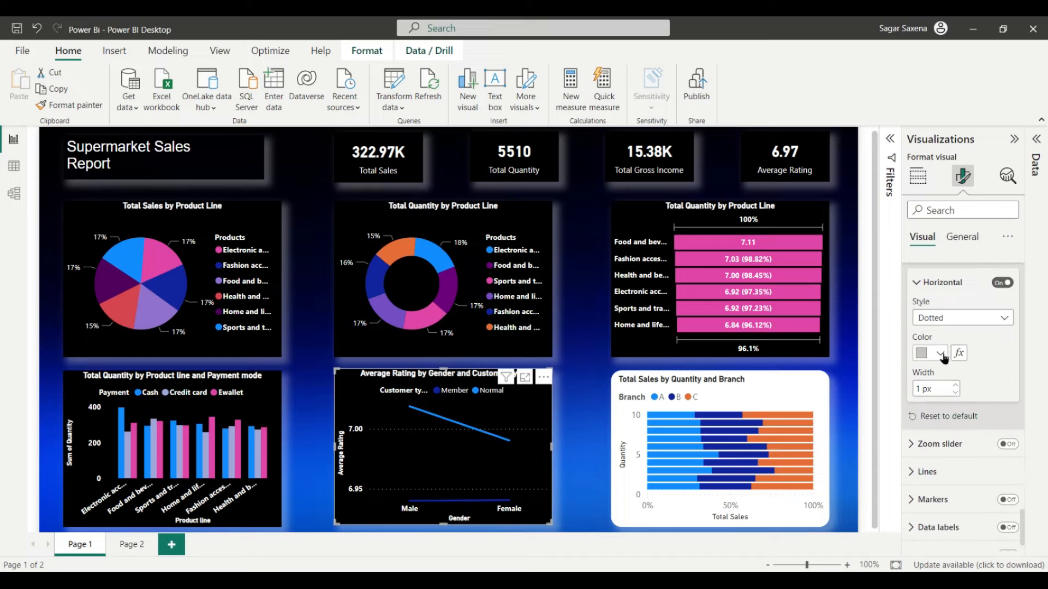
{"action": "left_click", "coordinate": [943, 357]}
{"action": "left_click", "coordinate": [838, 292]}
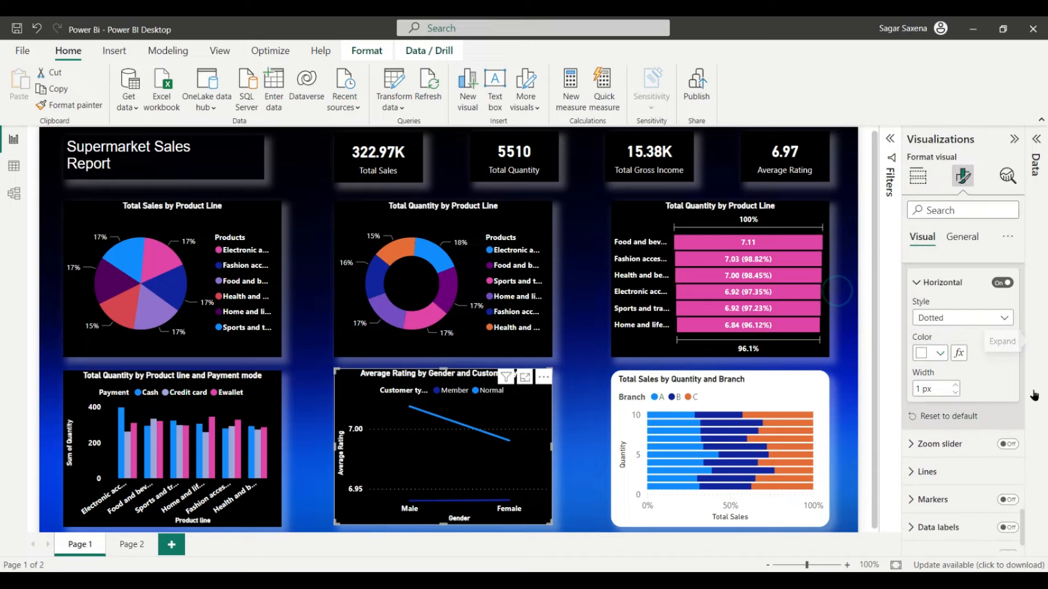
{"action": "scroll", "coordinate": [1007, 399], "scroll_direction": "down", "scroll_amount": 1}
{"action": "left_click", "coordinate": [956, 339]}
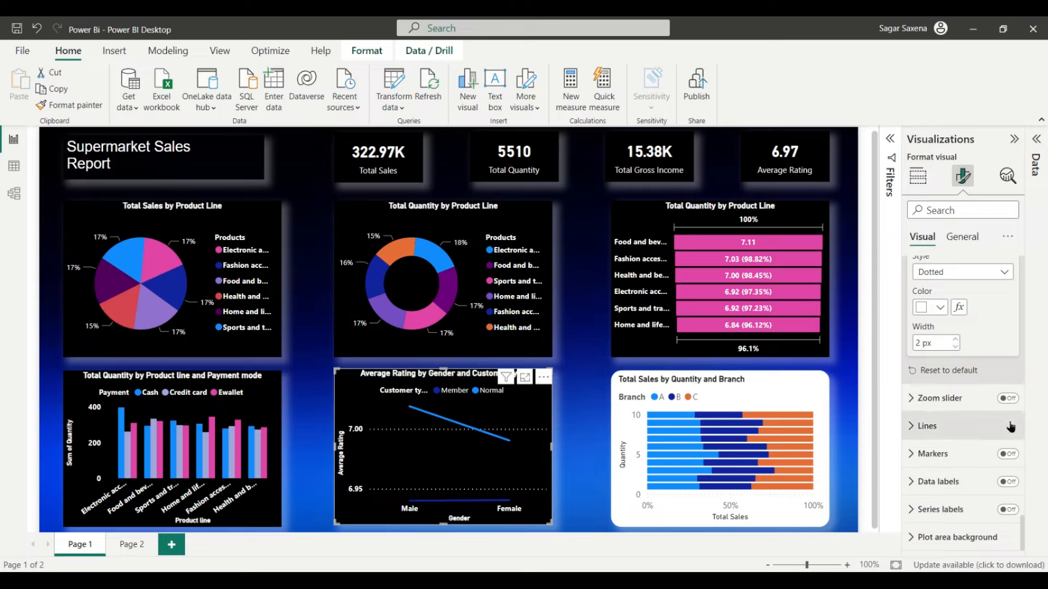
Step: Turn on data labels and series labels for the line chart
{"action": "left_click", "coordinate": [955, 427]}
{"action": "scroll", "coordinate": [955, 431], "scroll_direction": "down", "scroll_amount": 2}
{"action": "scroll", "coordinate": [956, 435], "scroll_direction": "down", "scroll_amount": 1}
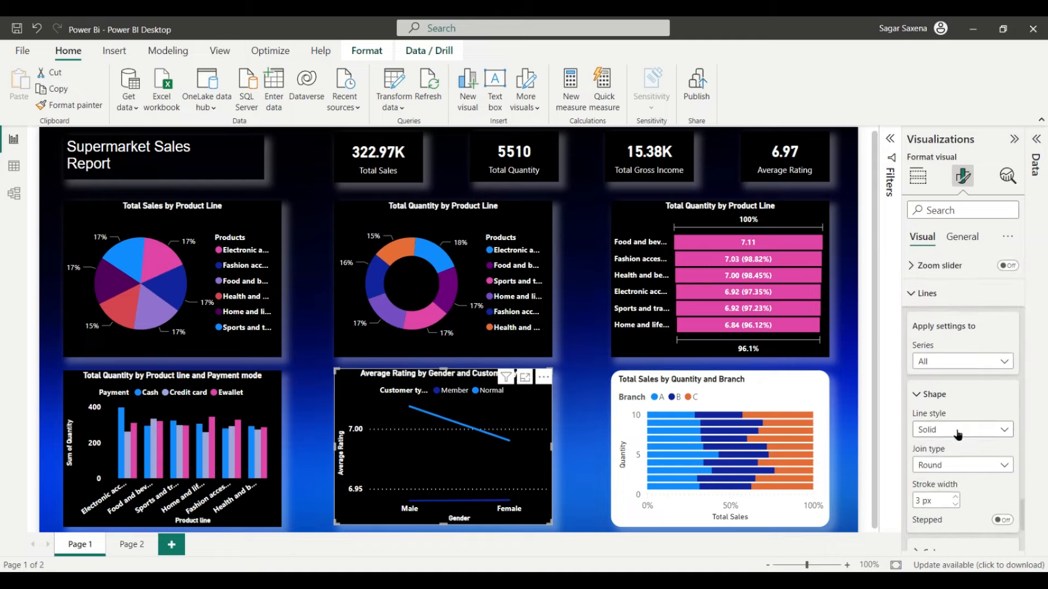
{"action": "left_click", "coordinate": [938, 295]}
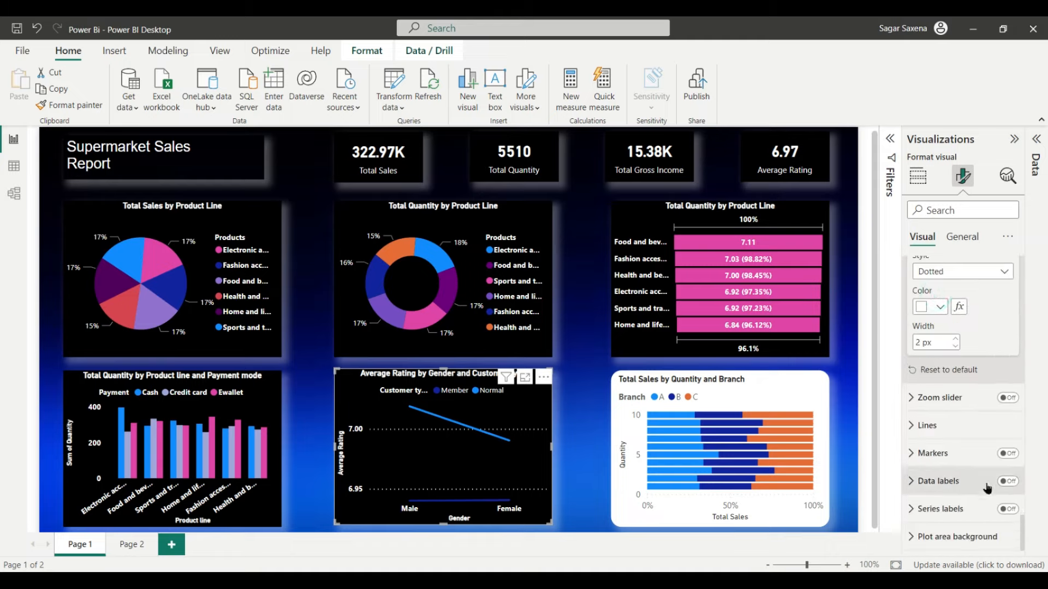
{"action": "left_click", "coordinate": [1008, 509]}
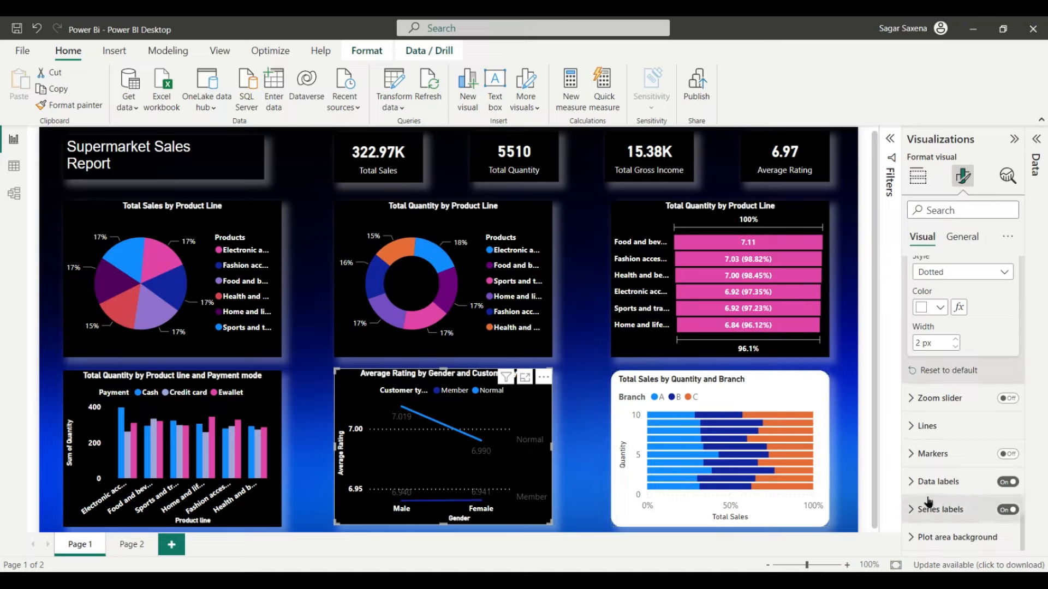
Step: Set the data label values colour to white
{"action": "left_click", "coordinate": [953, 481]}
{"action": "scroll", "coordinate": [966, 469], "scroll_direction": "down", "scroll_amount": 3}
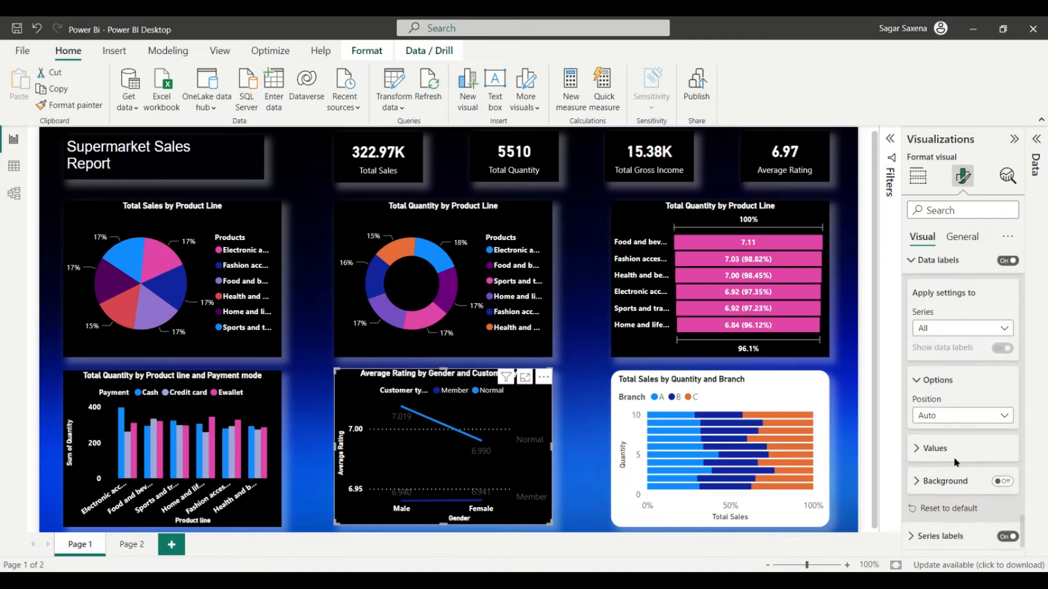
{"action": "left_click", "coordinate": [953, 422]}
{"action": "scroll", "coordinate": [968, 447], "scroll_direction": "down", "scroll_amount": 2}
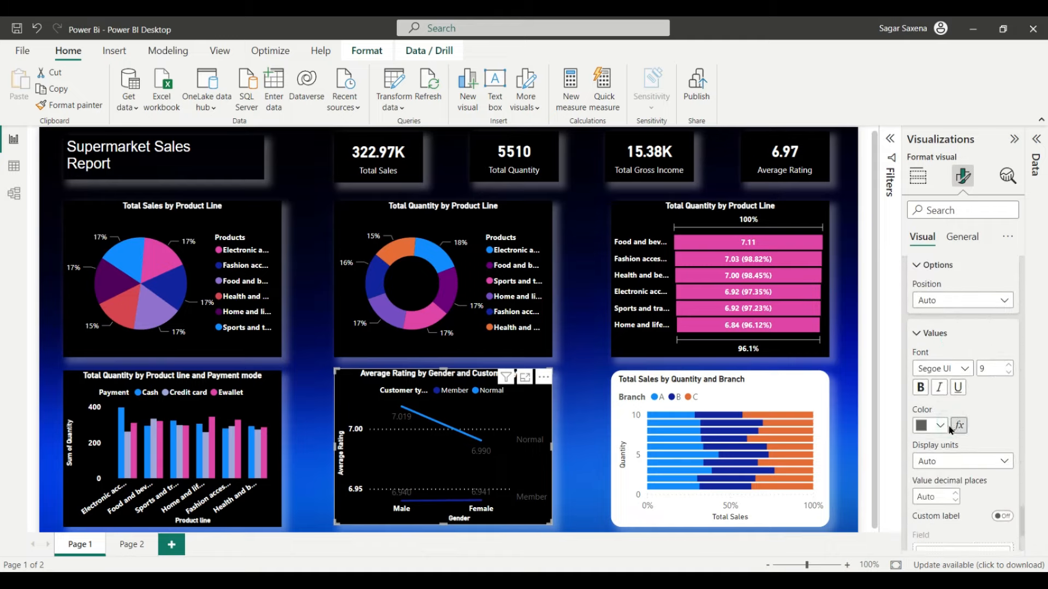
{"action": "left_click", "coordinate": [939, 425]}
{"action": "left_click", "coordinate": [842, 208]}
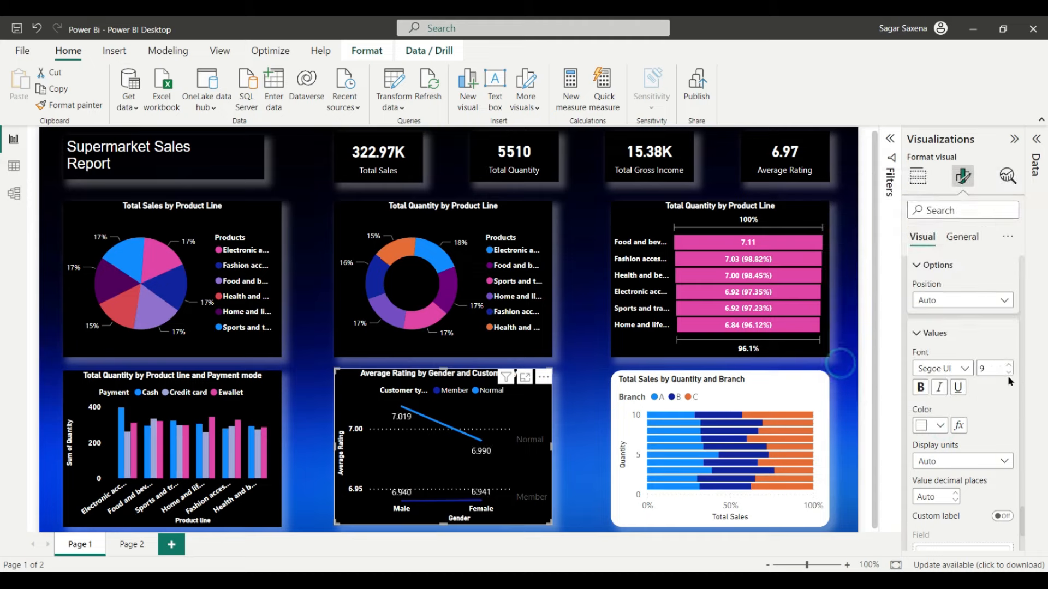
{"action": "scroll", "coordinate": [1010, 427], "scroll_direction": "down", "scroll_amount": 4}
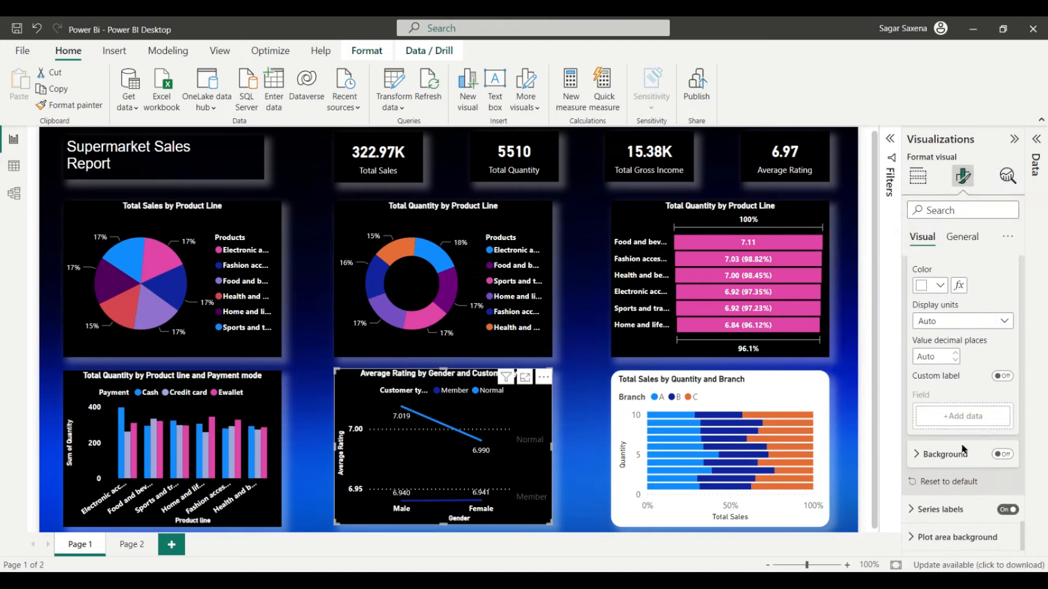
{"action": "left_click", "coordinate": [957, 453]}
{"action": "scroll", "coordinate": [956, 453], "scroll_direction": "up", "scroll_amount": 3}
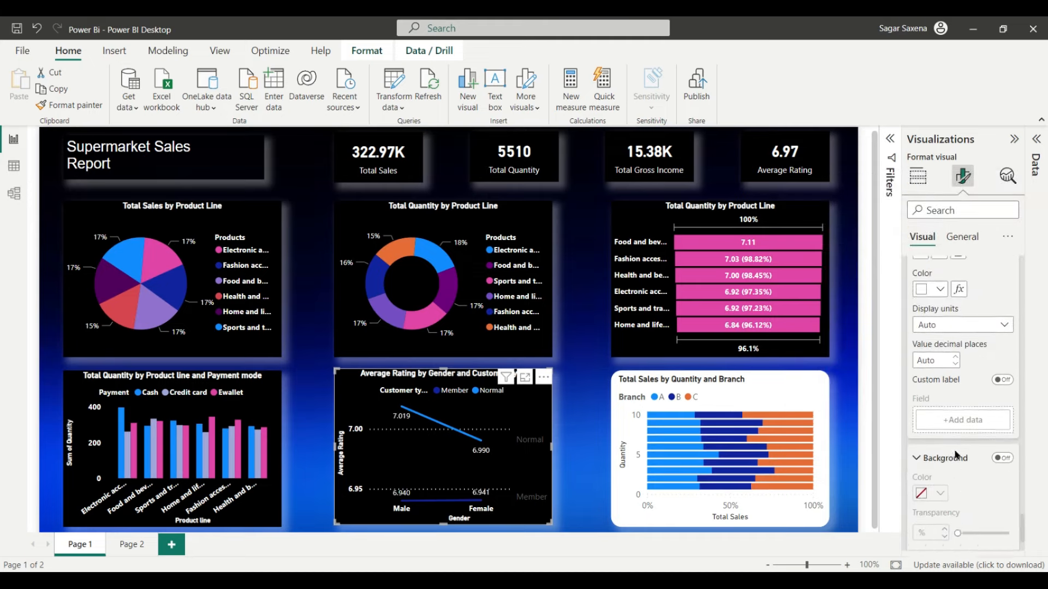
{"action": "scroll", "coordinate": [954, 450], "scroll_direction": "down", "scroll_amount": 3}
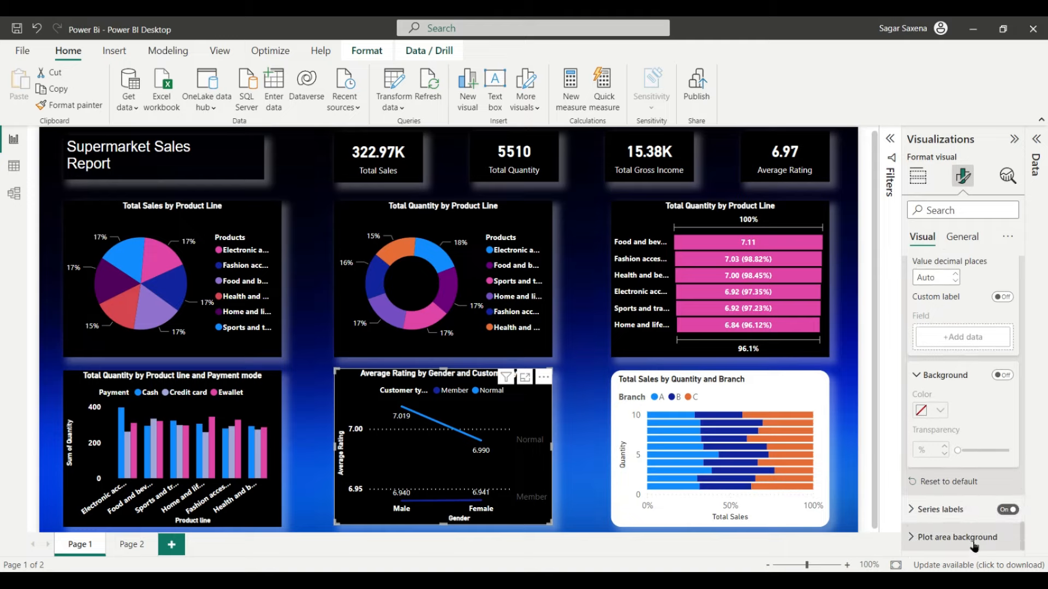
Step: Make the Normal and Member series labels white and bold
{"action": "left_click", "coordinate": [958, 507]}
{"action": "scroll", "coordinate": [957, 415], "scroll_direction": "down", "scroll_amount": 2}
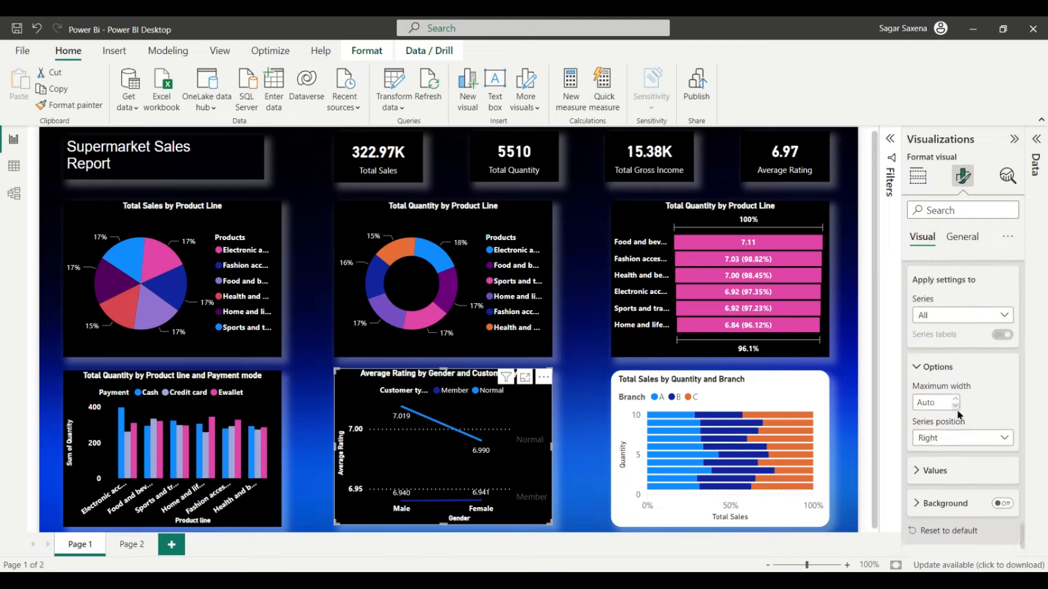
{"action": "left_click", "coordinate": [948, 451]}
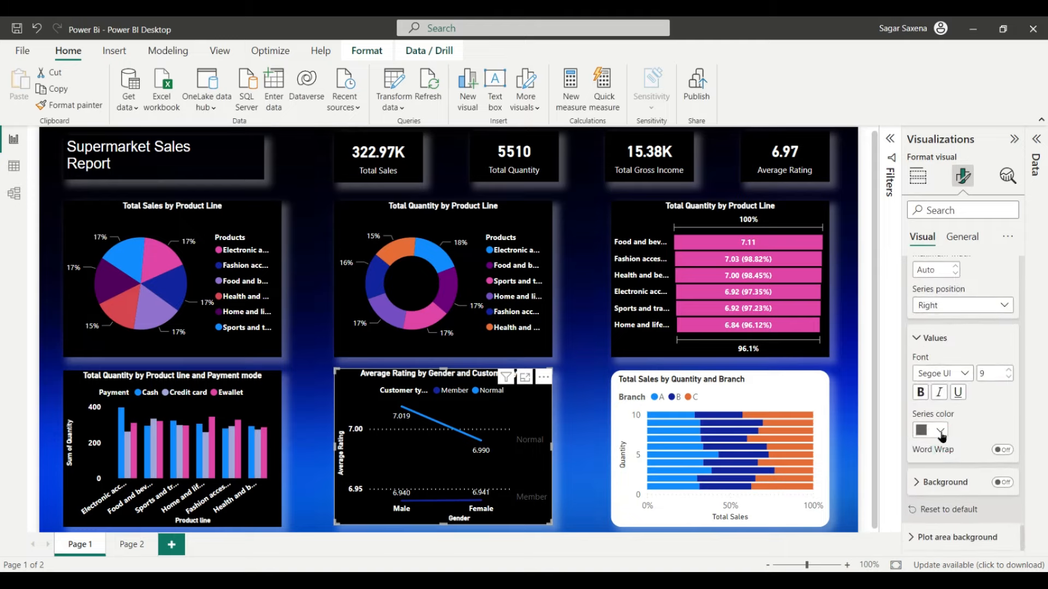
{"action": "left_click", "coordinate": [941, 431]}
{"action": "left_click", "coordinate": [842, 371]}
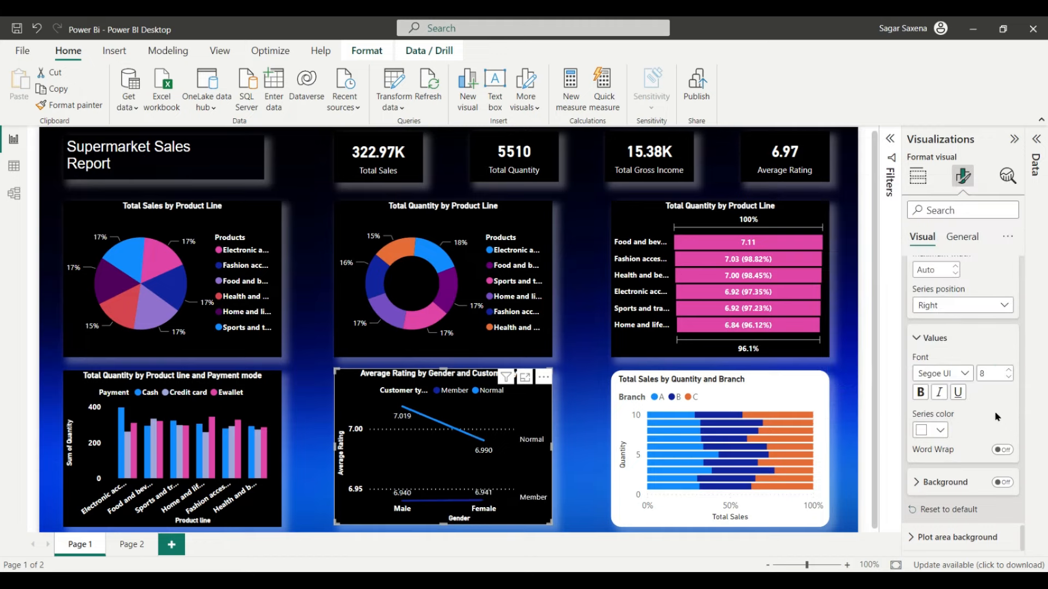
{"action": "left_click", "coordinate": [921, 392]}
{"action": "scroll", "coordinate": [989, 417], "scroll_direction": "down", "scroll_amount": 15}
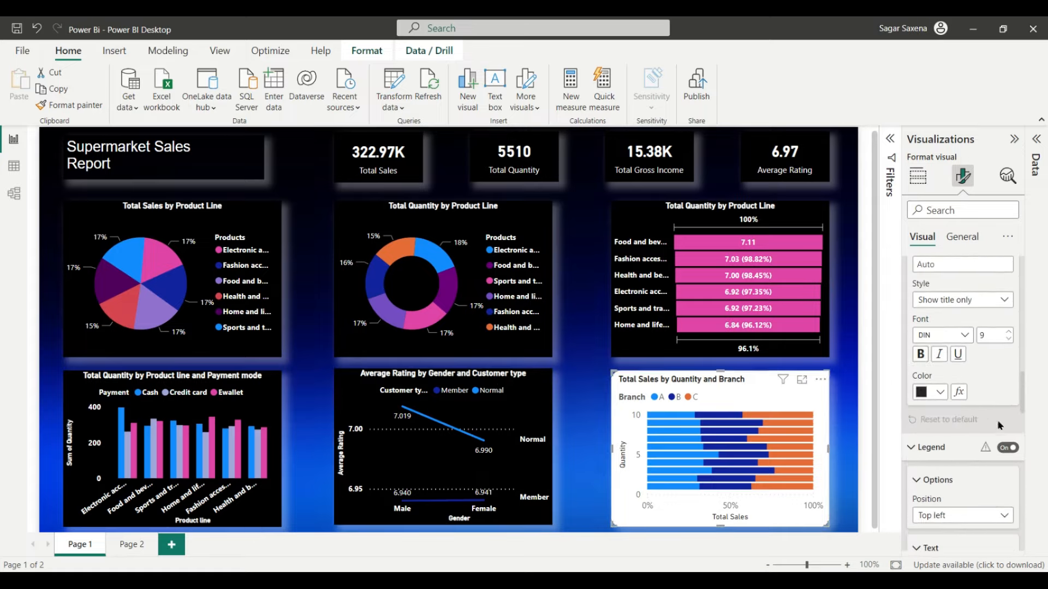
Step: Give the Total Sales by Quantity and Branch chart a black background and no border
{"action": "left_click", "coordinate": [962, 236]}
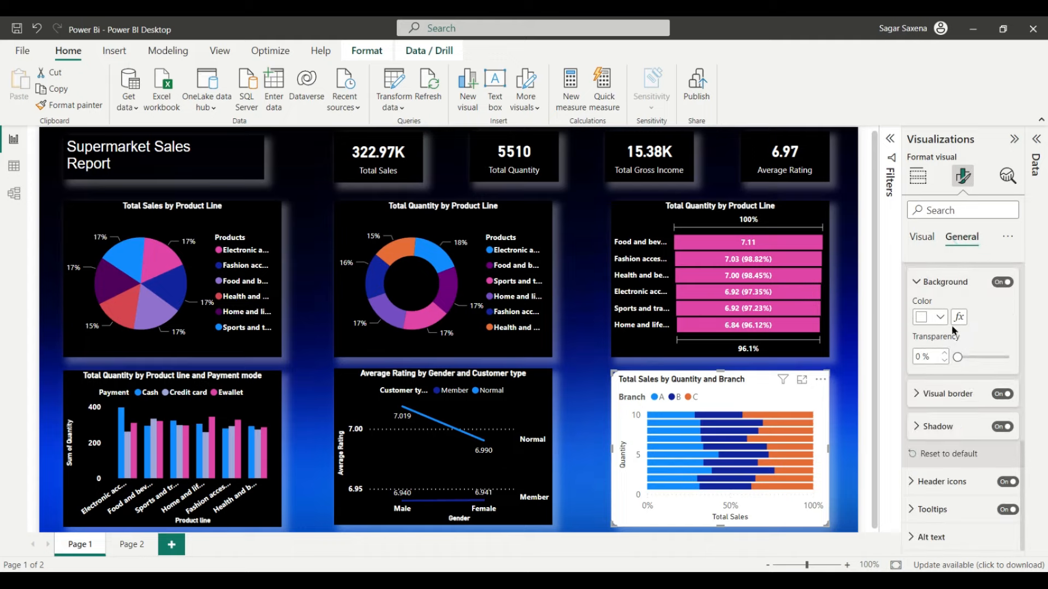
{"action": "scroll", "coordinate": [952, 330], "scroll_direction": "up", "scroll_amount": 1}
{"action": "left_click", "coordinate": [940, 362]}
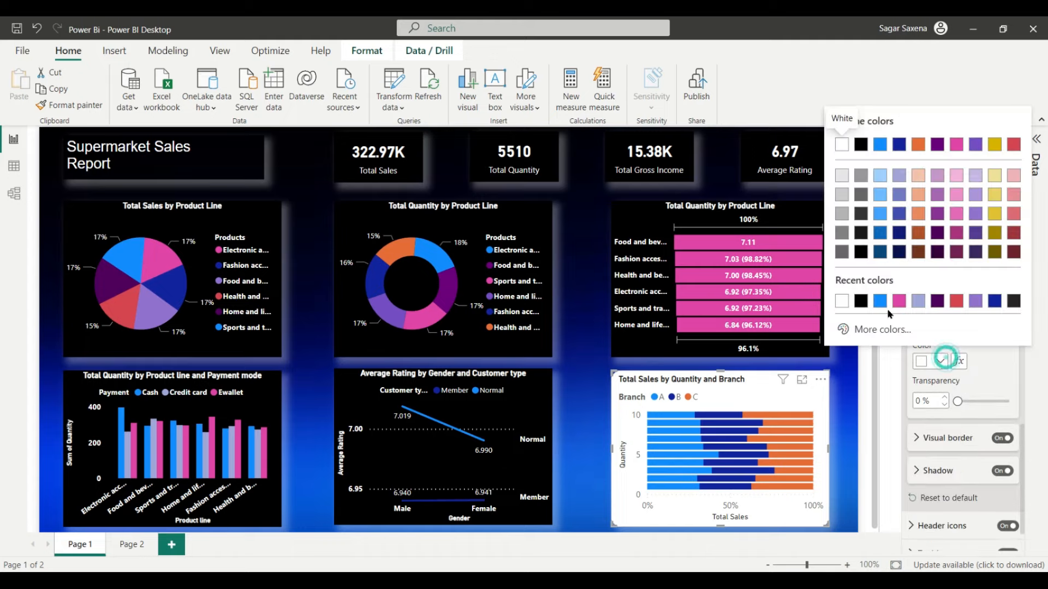
{"action": "left_click", "coordinate": [857, 297]}
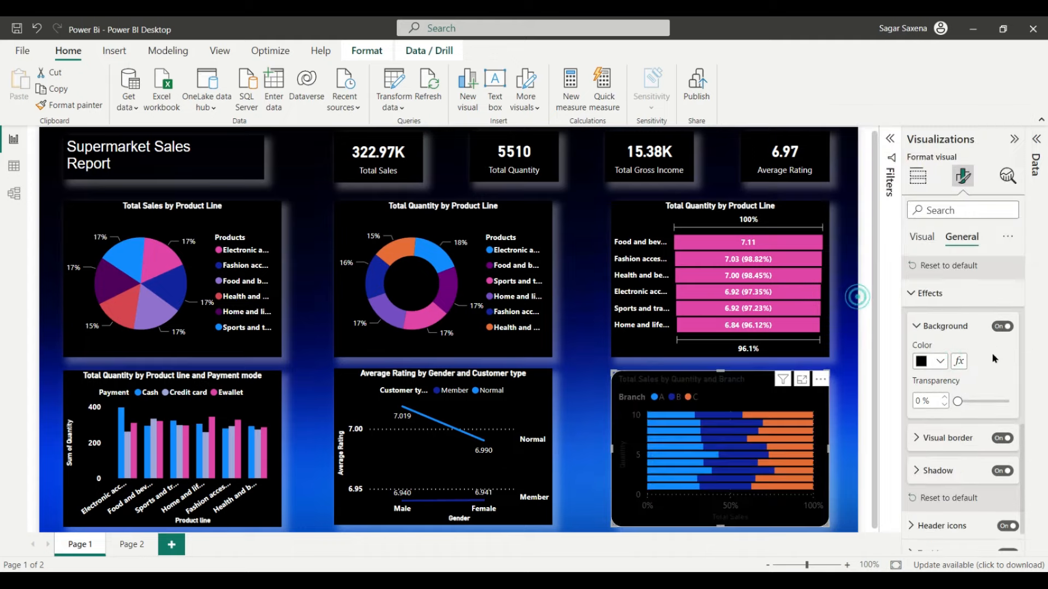
{"action": "left_click", "coordinate": [999, 439]}
Step: Make the chart title white and centre-aligned
{"action": "scroll", "coordinate": [943, 414], "scroll_direction": "up", "scroll_amount": 3}
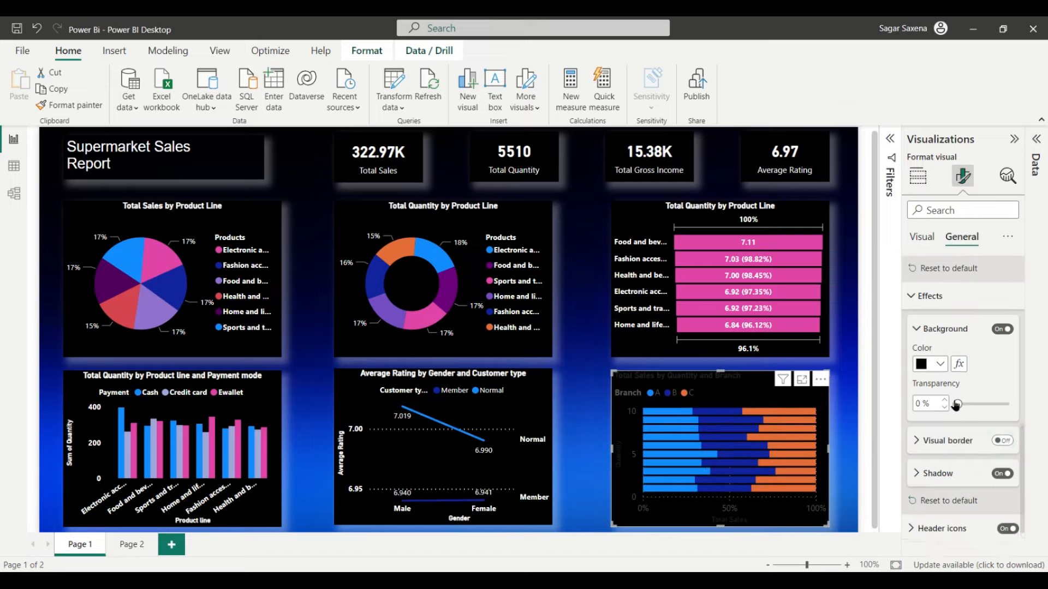
{"action": "scroll", "coordinate": [946, 387], "scroll_direction": "up", "scroll_amount": 5}
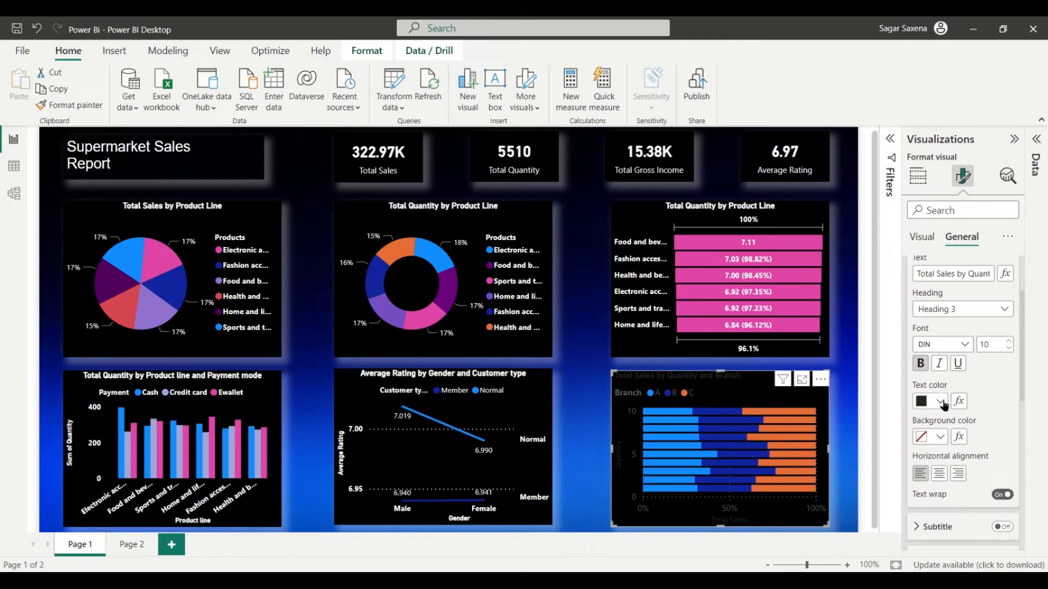
{"action": "left_click", "coordinate": [941, 402]}
{"action": "left_click", "coordinate": [855, 343]}
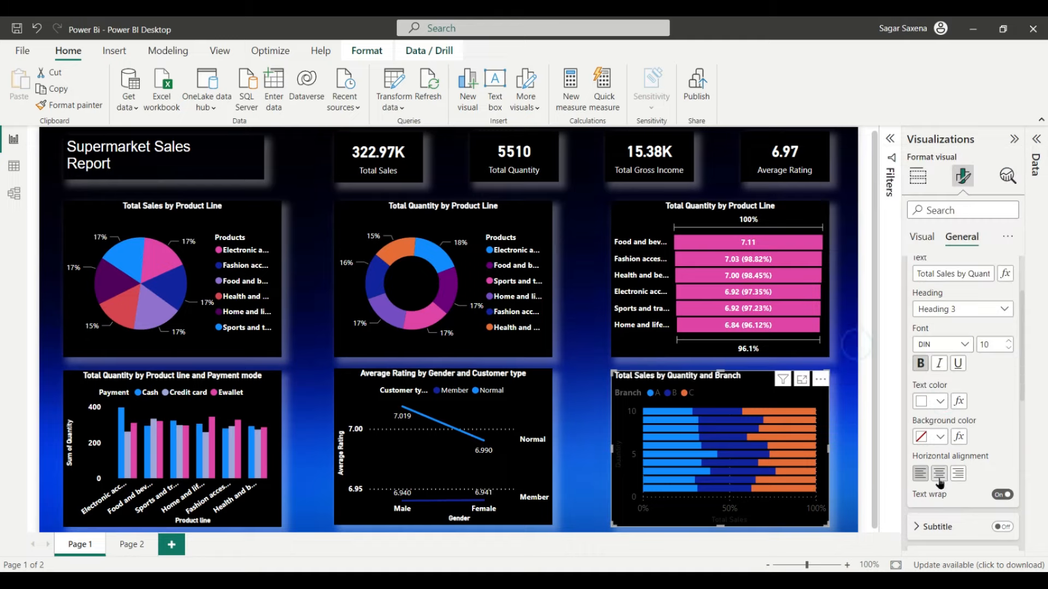
{"action": "left_click", "coordinate": [940, 474]}
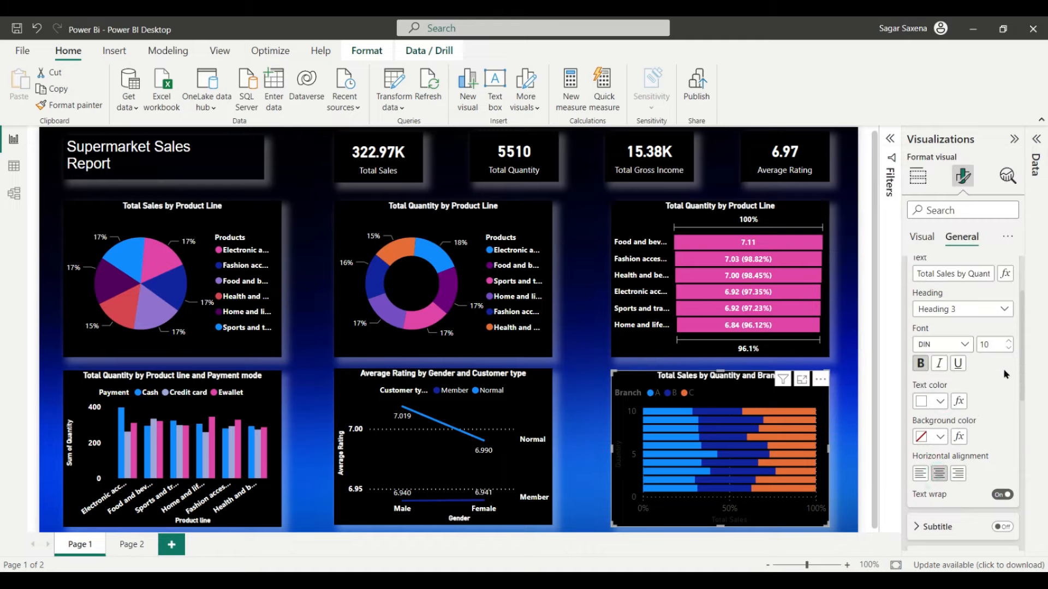
{"action": "scroll", "coordinate": [1003, 382], "scroll_direction": "up", "scroll_amount": 3}
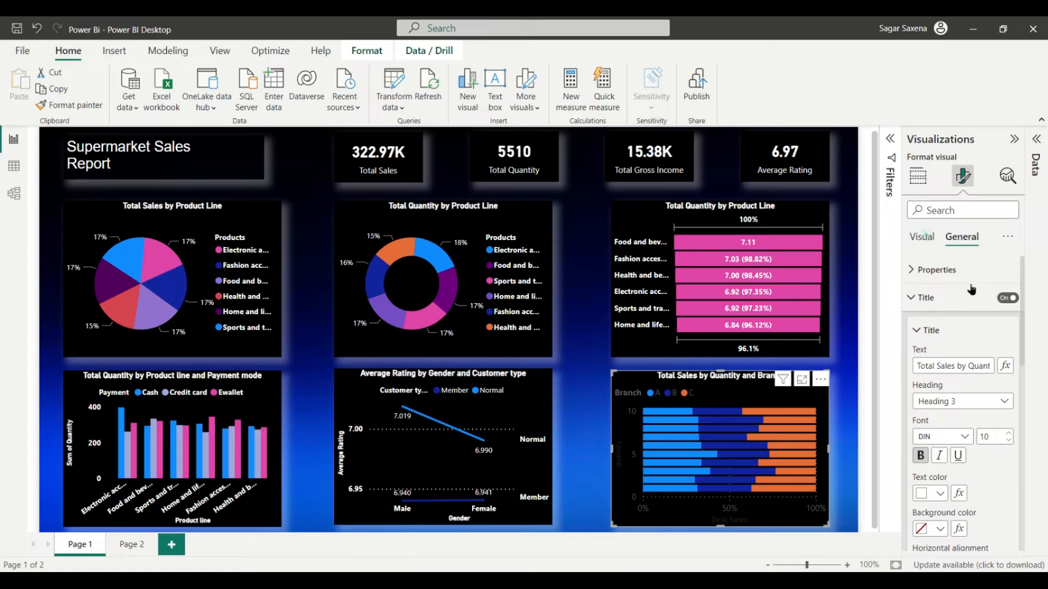
{"action": "left_click", "coordinate": [922, 236]}
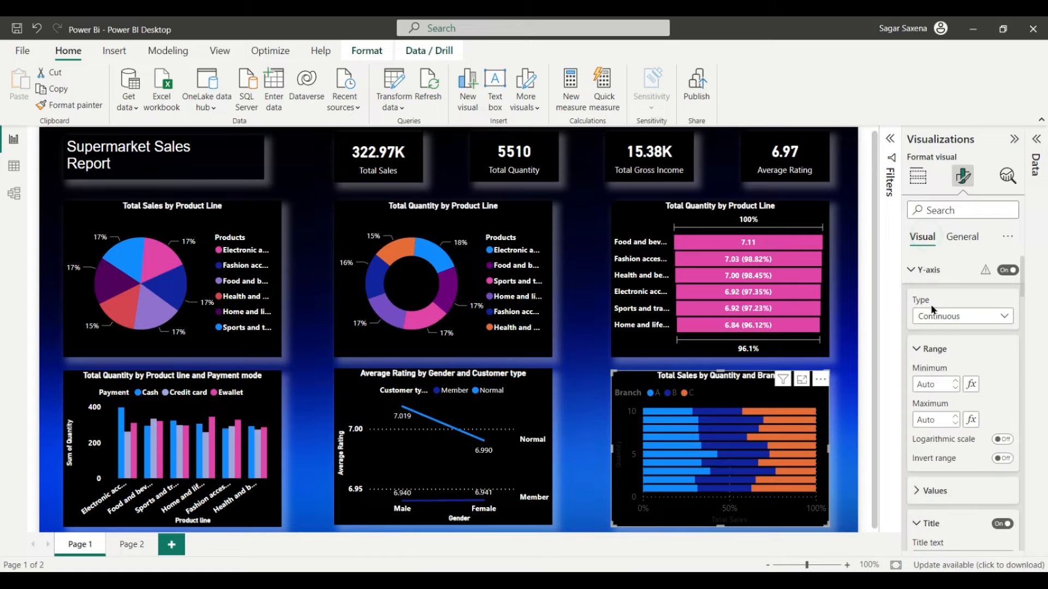
Step: Make the Y-axis numbers white
{"action": "left_click", "coordinate": [929, 270]}
{"action": "left_click", "coordinate": [929, 270]}
{"action": "scroll", "coordinate": [957, 394], "scroll_direction": "down", "scroll_amount": 3}
{"action": "left_click", "coordinate": [940, 357]}
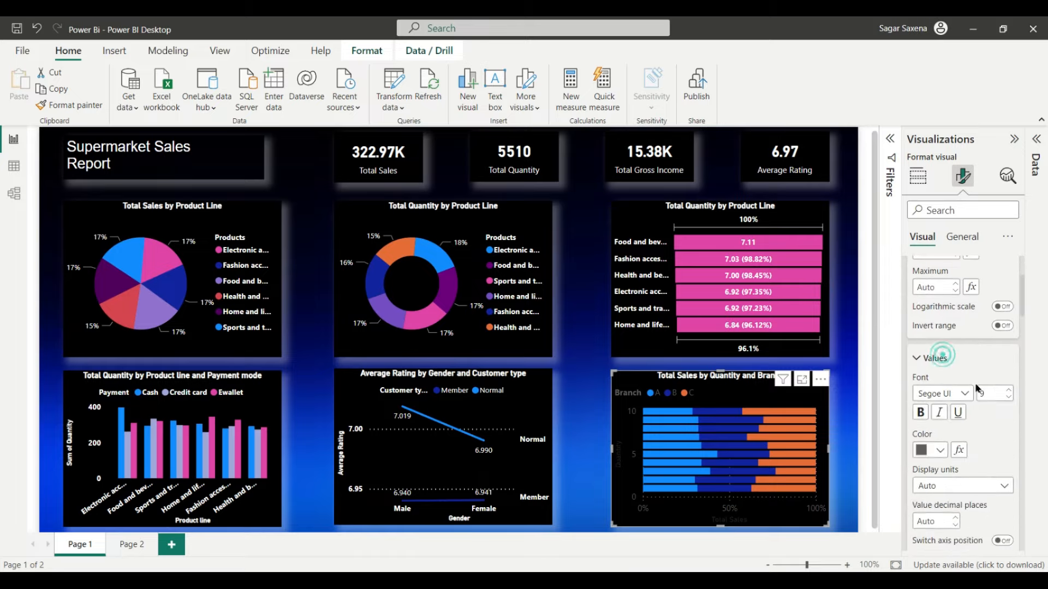
{"action": "scroll", "coordinate": [977, 388], "scroll_direction": "down", "scroll_amount": 1}
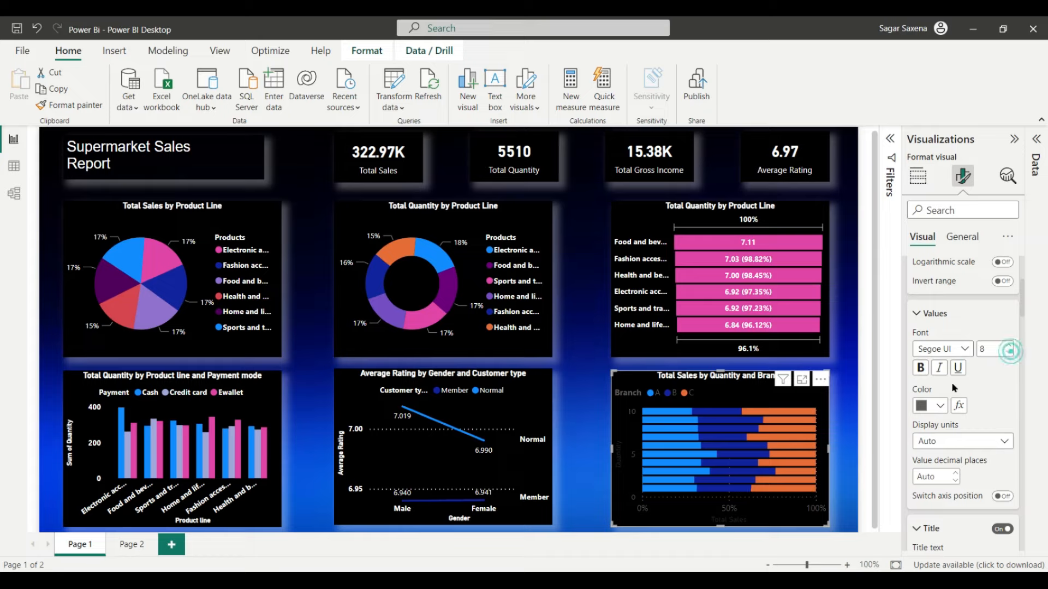
{"action": "left_click", "coordinate": [939, 407]}
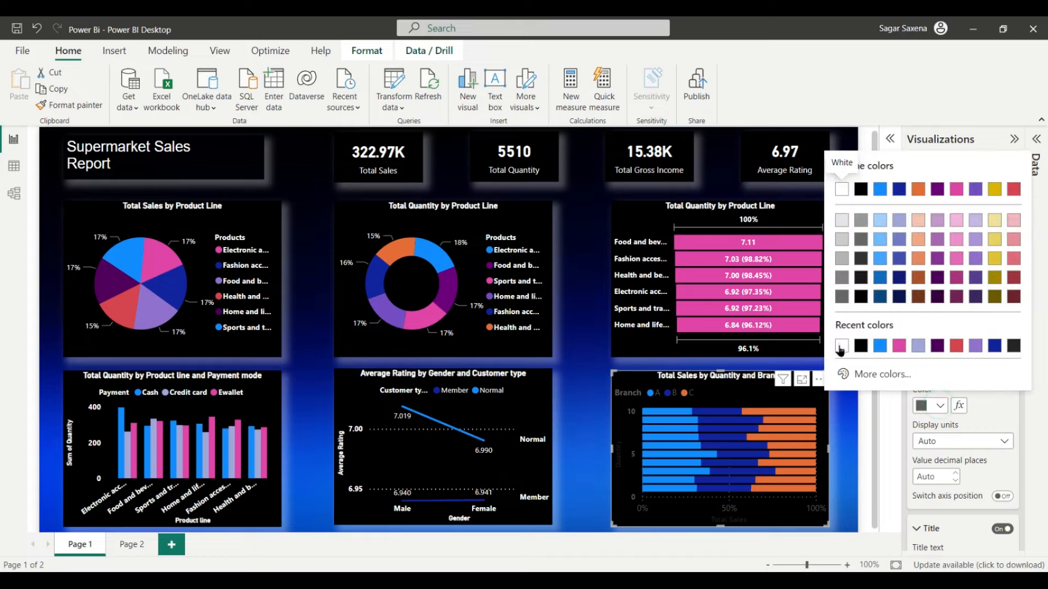
{"action": "left_click", "coordinate": [842, 186]}
Step: Make the Quantity axis title size 8, bold and white
{"action": "scroll", "coordinate": [993, 415], "scroll_direction": "down", "scroll_amount": 1}
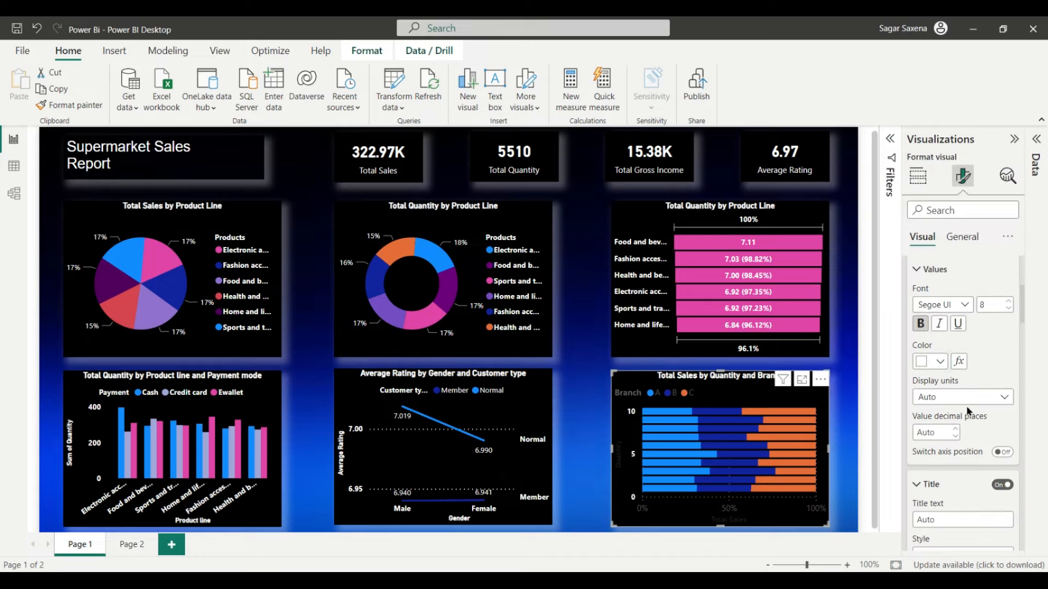
{"action": "scroll", "coordinate": [980, 407], "scroll_direction": "down", "scroll_amount": 1}
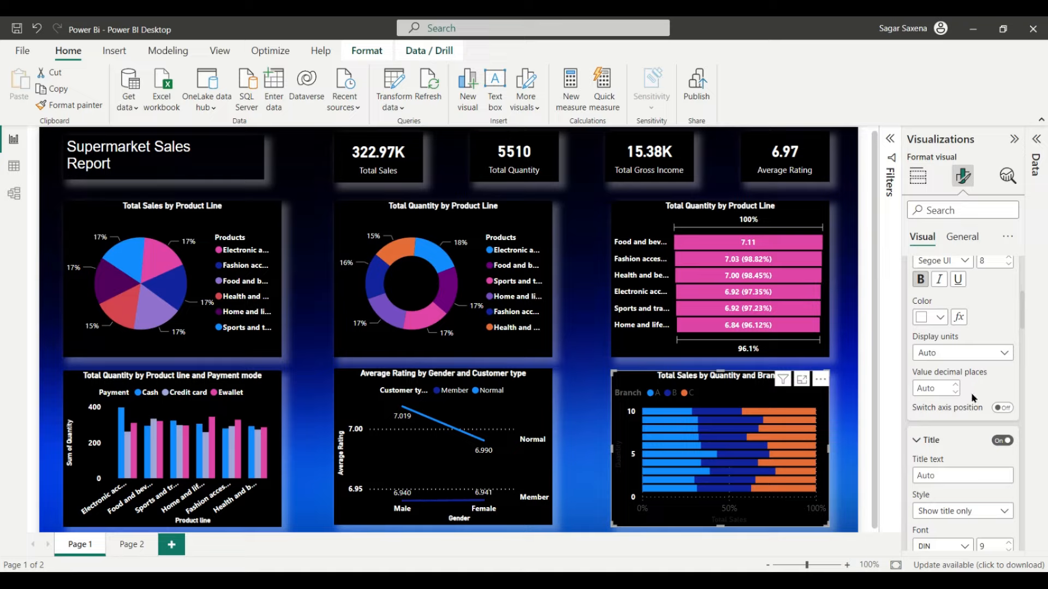
{"action": "scroll", "coordinate": [959, 397], "scroll_direction": "down", "scroll_amount": 1}
{"action": "scroll", "coordinate": [957, 394], "scroll_direction": "down", "scroll_amount": 1}
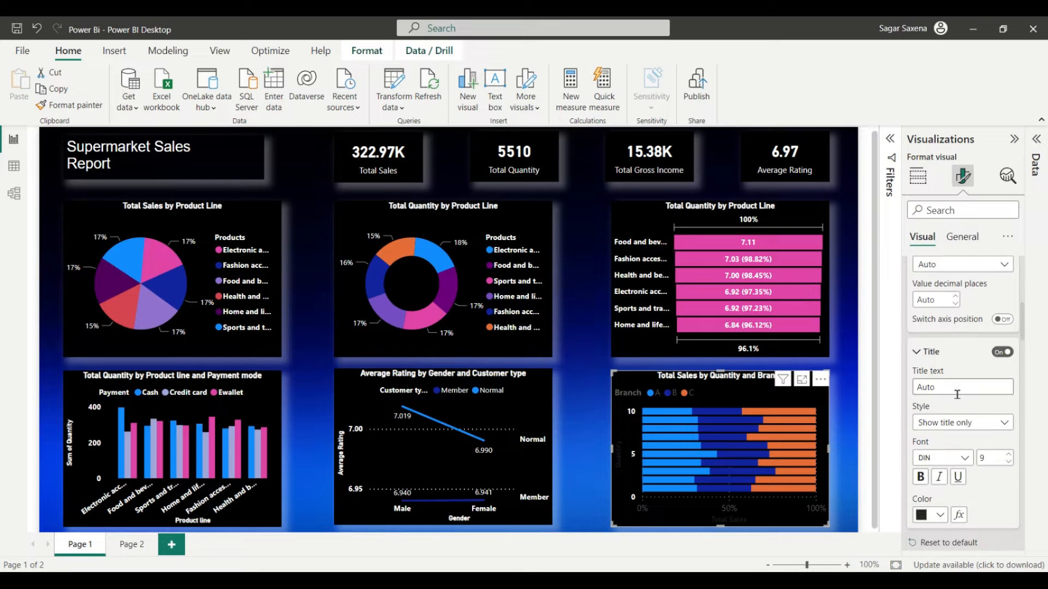
{"action": "scroll", "coordinate": [981, 428], "scroll_direction": "down", "scroll_amount": 1}
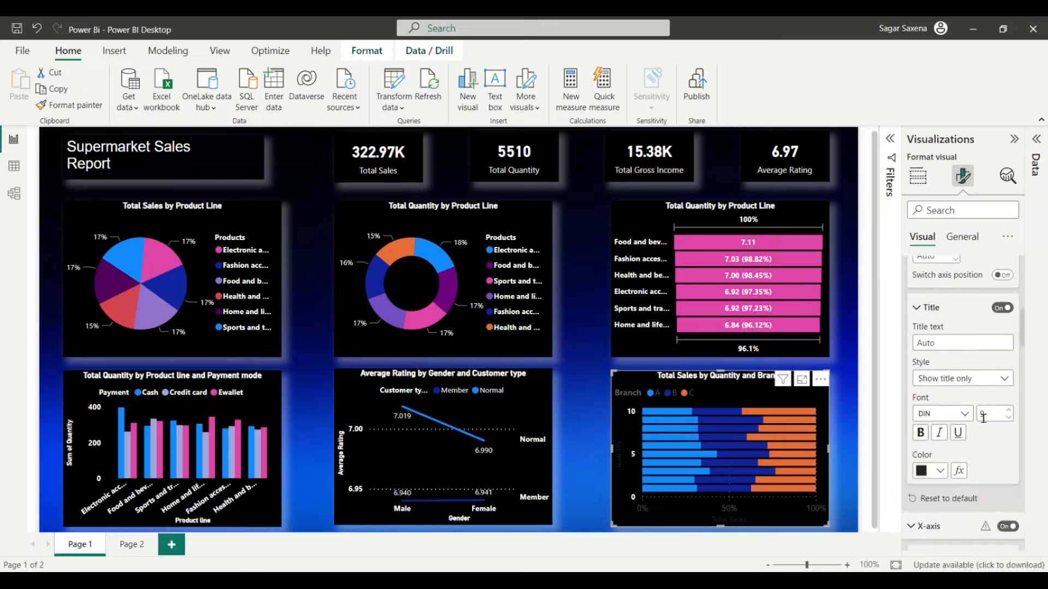
{"action": "left_click", "coordinate": [1009, 418]}
{"action": "left_click", "coordinate": [920, 433]}
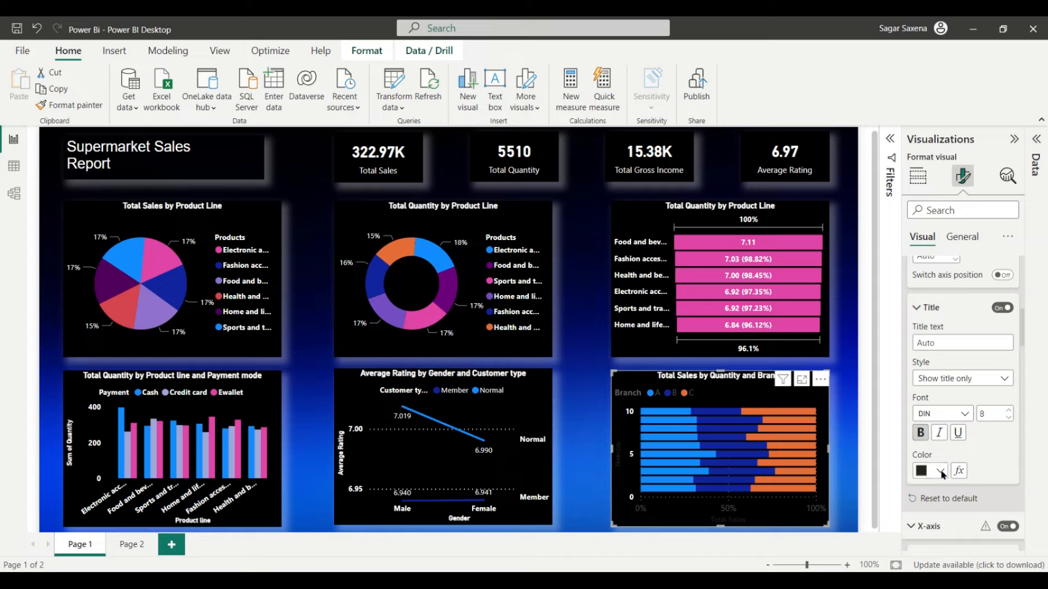
{"action": "left_click", "coordinate": [942, 473]}
{"action": "left_click", "coordinate": [844, 415]}
Step: Make the X-axis percentages and the Total Sales axis title white
{"action": "scroll", "coordinate": [979, 420], "scroll_direction": "down", "scroll_amount": 4}
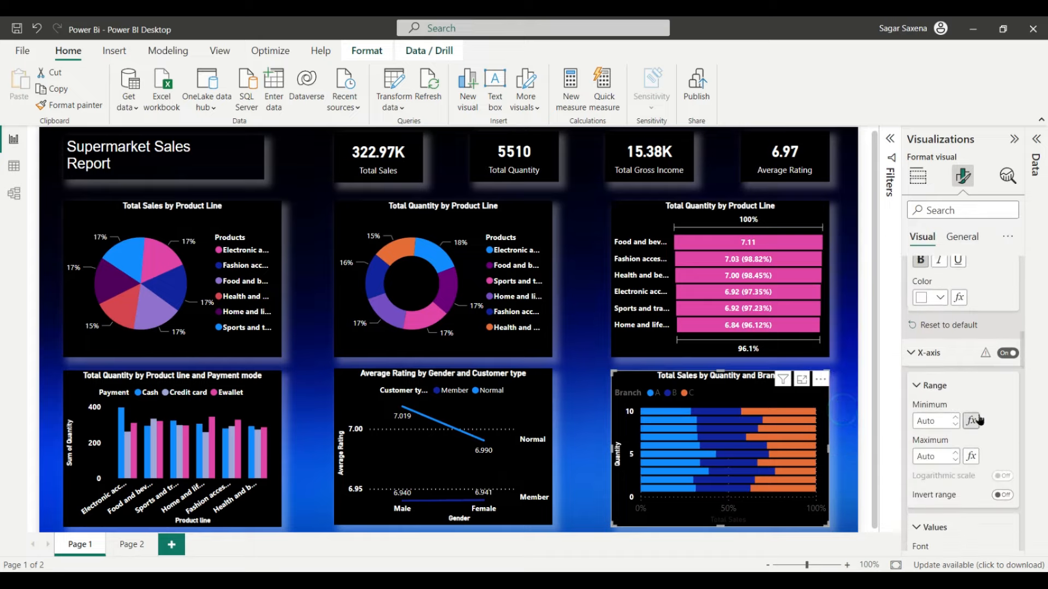
{"action": "left_click", "coordinate": [928, 304]}
{"action": "scroll", "coordinate": [933, 295], "scroll_direction": "down", "scroll_amount": 1}
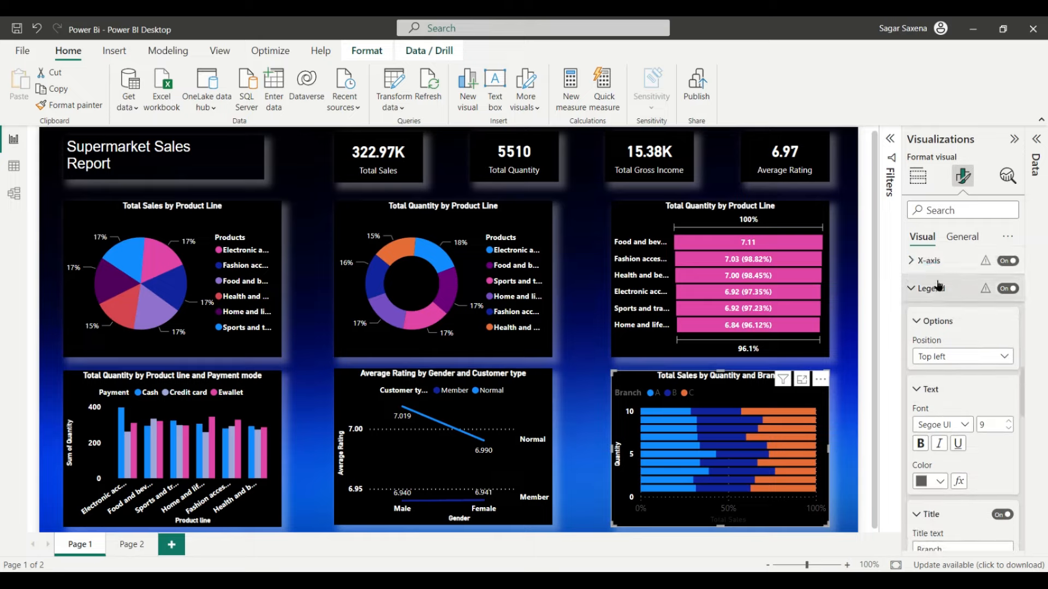
{"action": "left_click", "coordinate": [927, 261]}
{"action": "scroll", "coordinate": [962, 345], "scroll_direction": "down", "scroll_amount": 1}
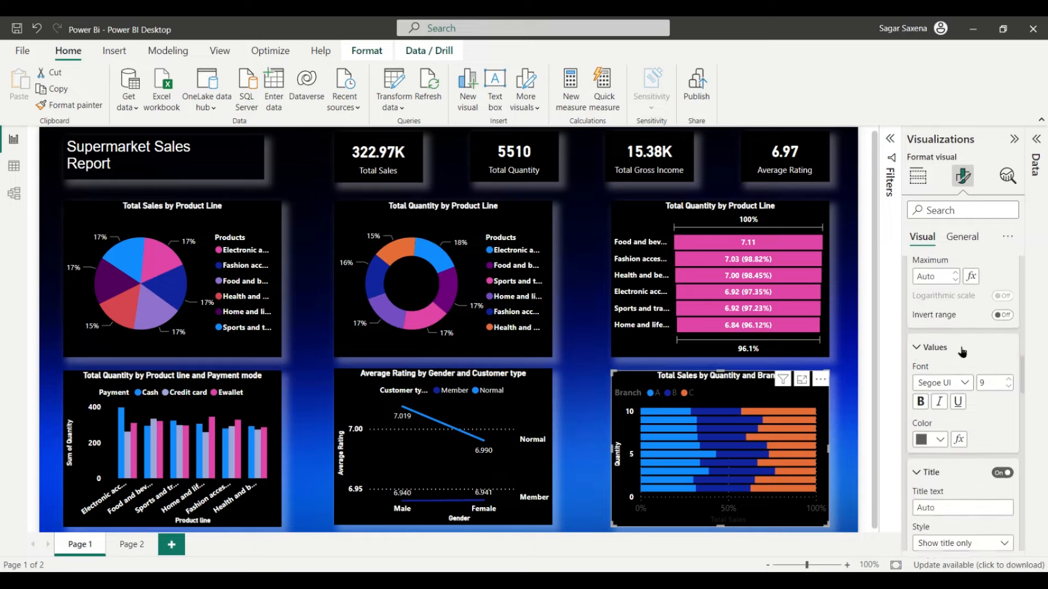
{"action": "scroll", "coordinate": [966, 353], "scroll_direction": "down", "scroll_amount": 1}
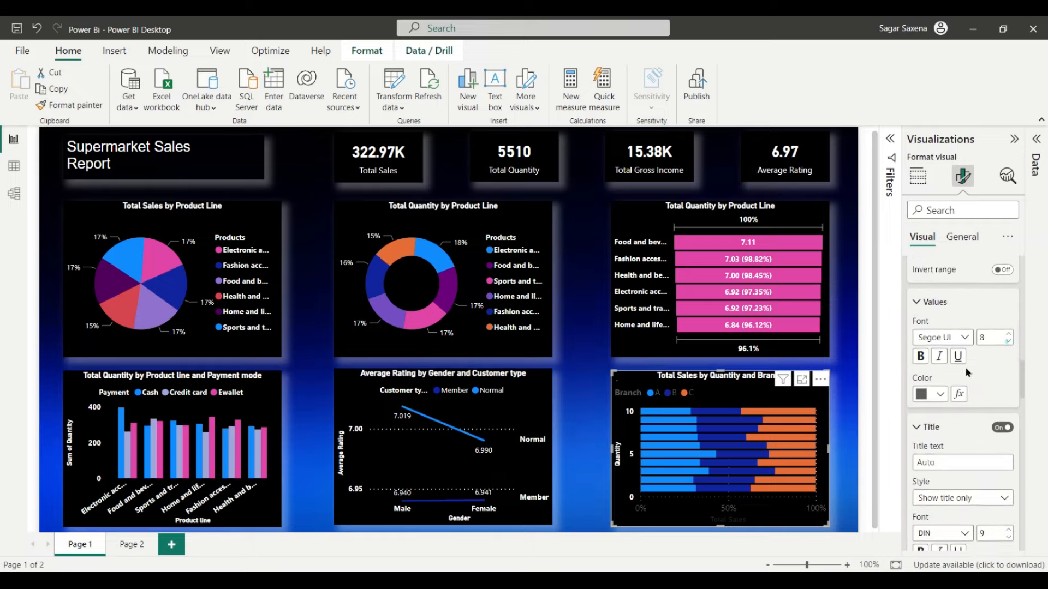
{"action": "left_click", "coordinate": [940, 395]}
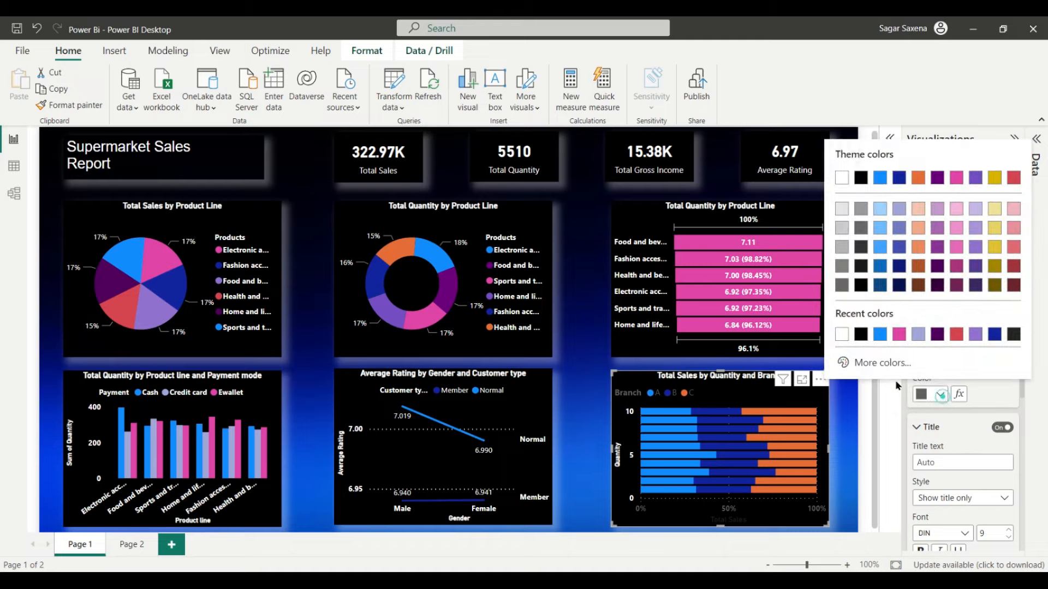
{"action": "left_click", "coordinate": [844, 335]}
{"action": "scroll", "coordinate": [973, 392], "scroll_direction": "down", "scroll_amount": 1}
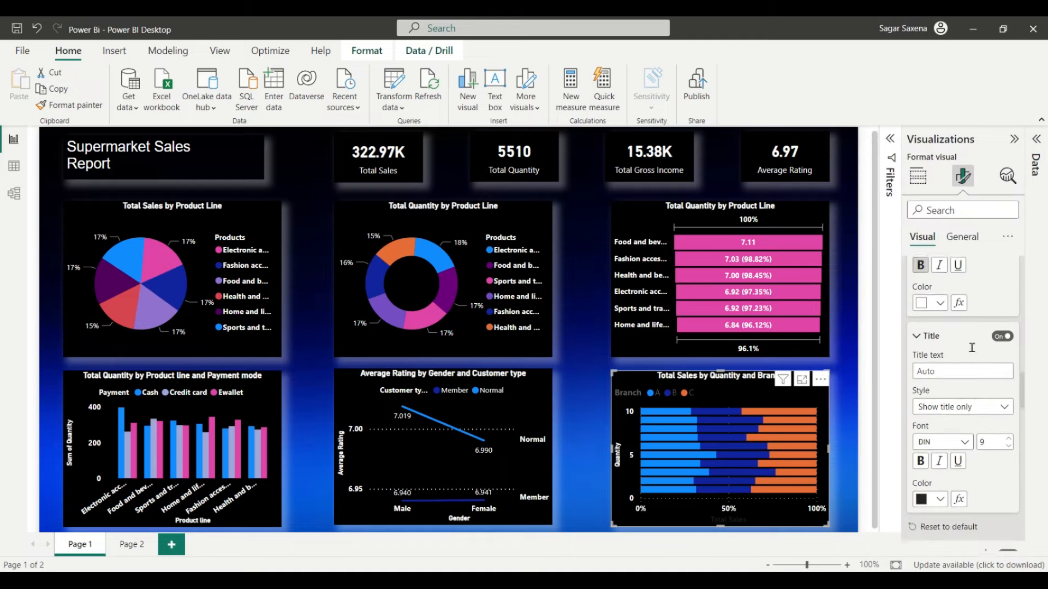
{"action": "scroll", "coordinate": [969, 377], "scroll_direction": "down", "scroll_amount": 2}
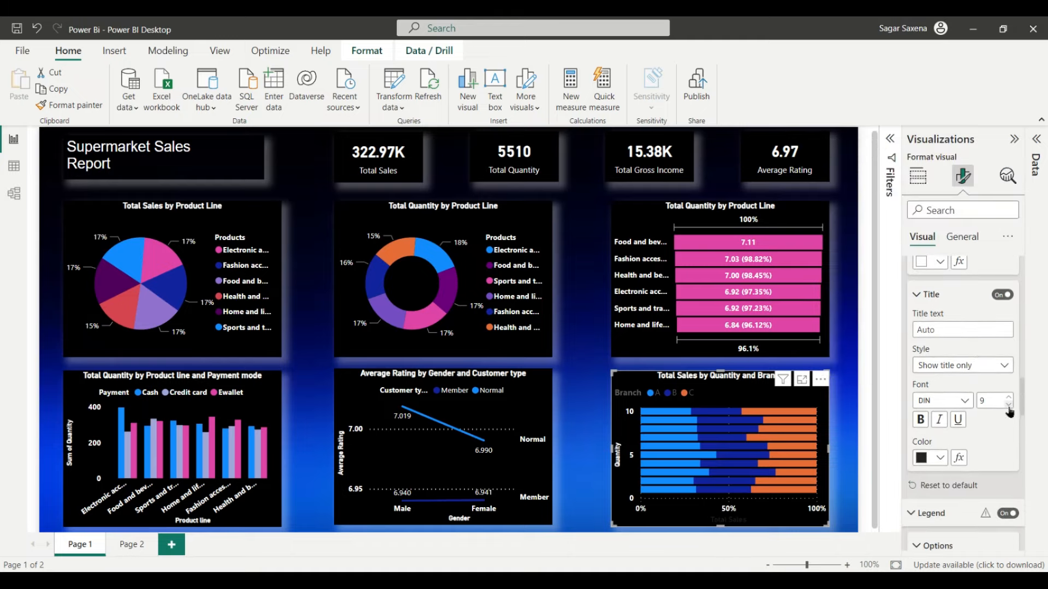
{"action": "left_click", "coordinate": [940, 457]}
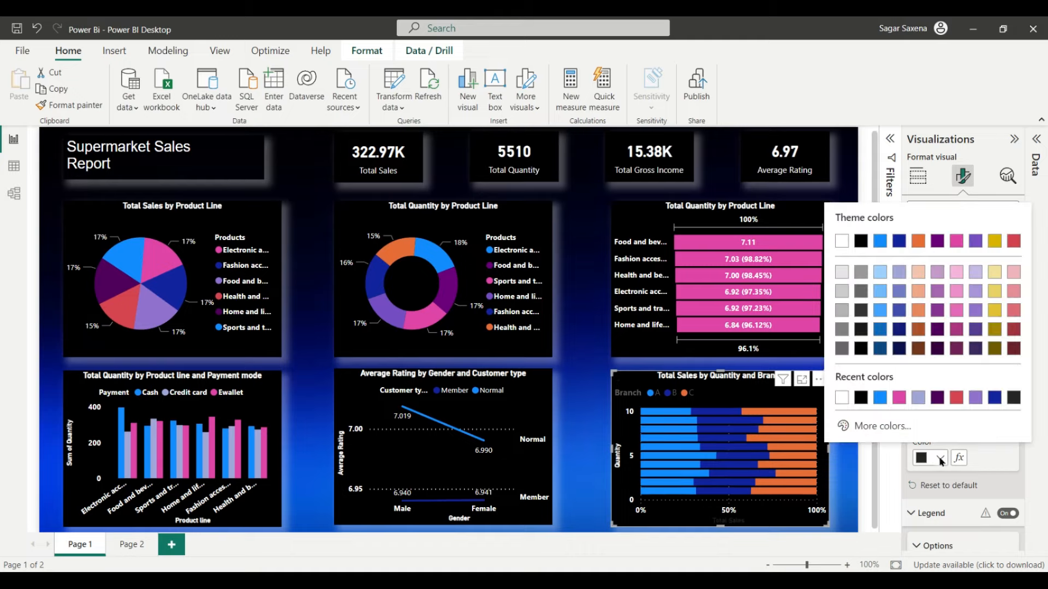
{"action": "left_click", "coordinate": [845, 400]}
{"action": "scroll", "coordinate": [988, 415], "scroll_direction": "down", "scroll_amount": 3}
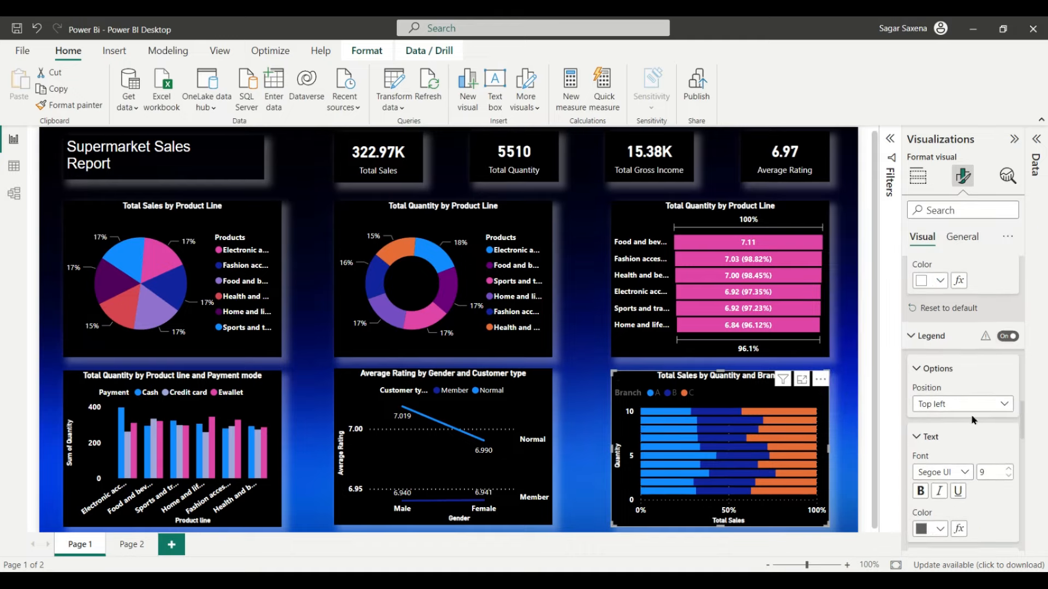
Step: Move the Branch legend to the top center of the chart
{"action": "left_click", "coordinate": [939, 340]}
{"action": "scroll", "coordinate": [945, 305], "scroll_direction": "down", "scroll_amount": 1}
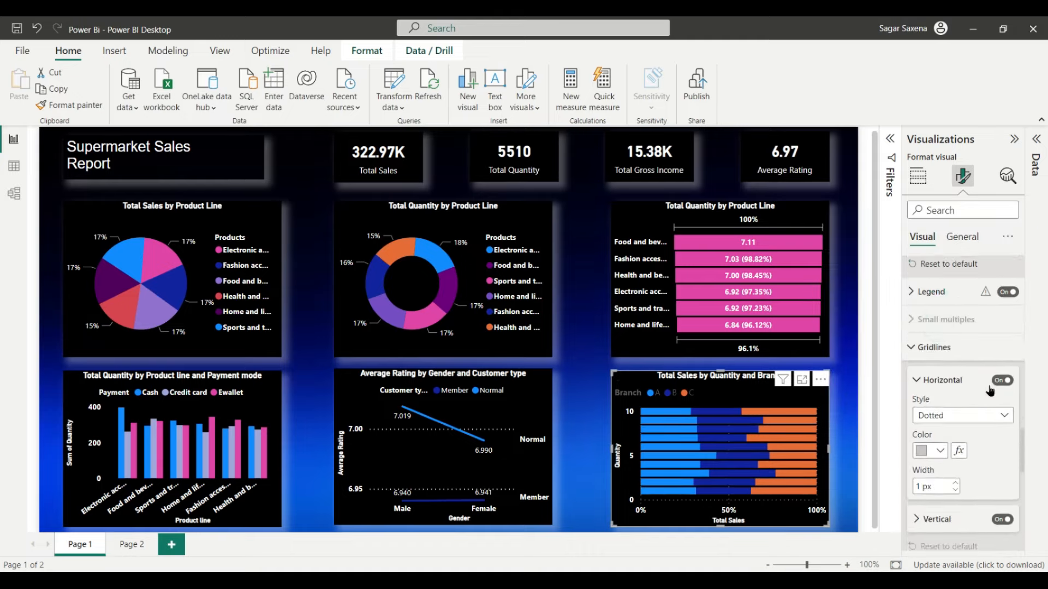
{"action": "left_click", "coordinate": [946, 297]}
{"action": "scroll", "coordinate": [966, 338], "scroll_direction": "down", "scroll_amount": 2}
{"action": "scroll", "coordinate": [971, 355], "scroll_direction": "up", "scroll_amount": 1}
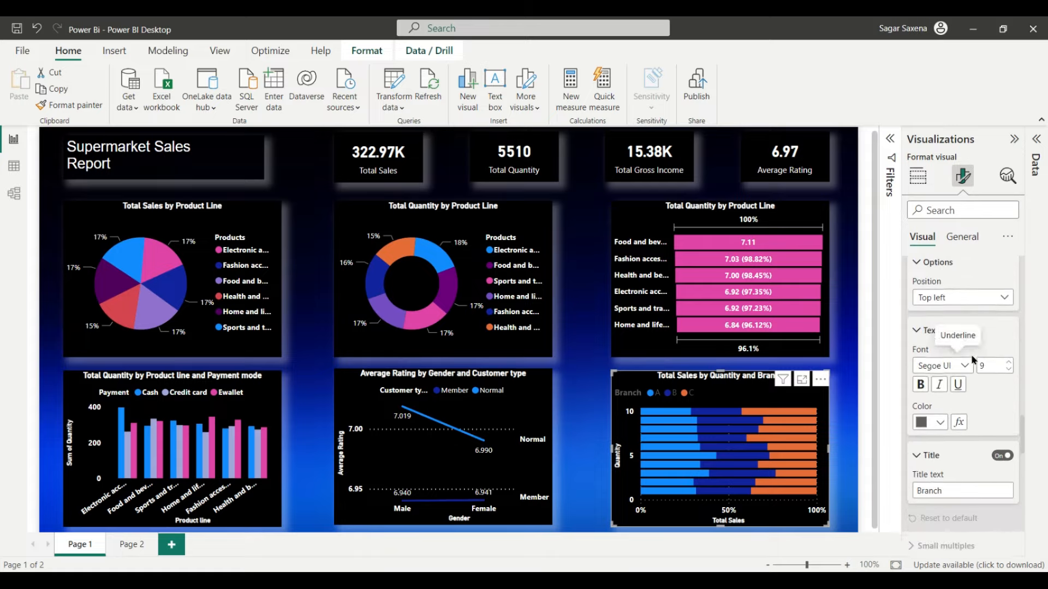
{"action": "scroll", "coordinate": [971, 355], "scroll_direction": "up", "scroll_amount": 1}
{"action": "left_click", "coordinate": [1004, 315]}
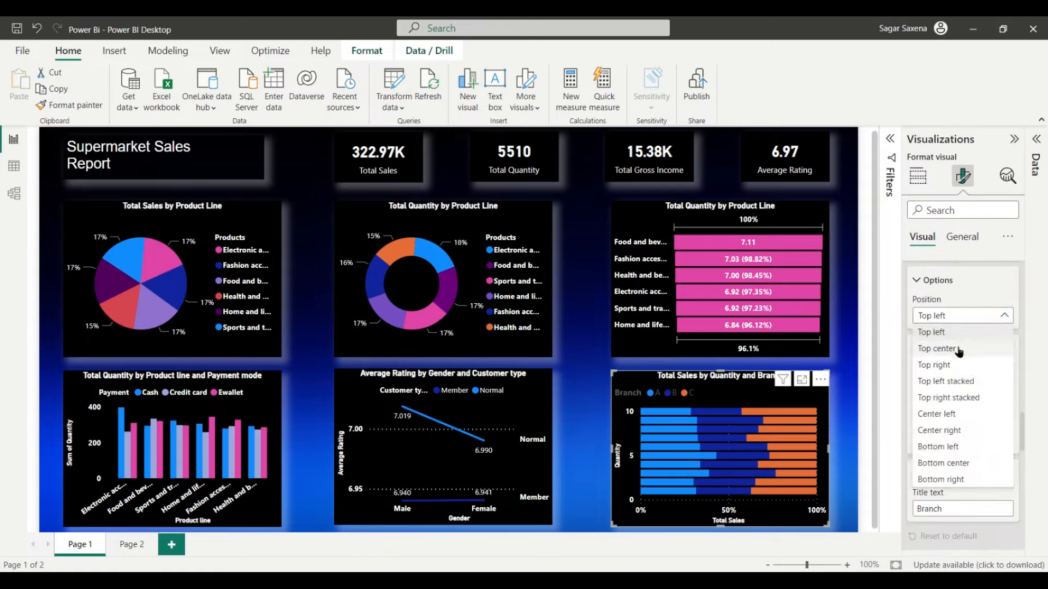
{"action": "left_click", "coordinate": [959, 349]}
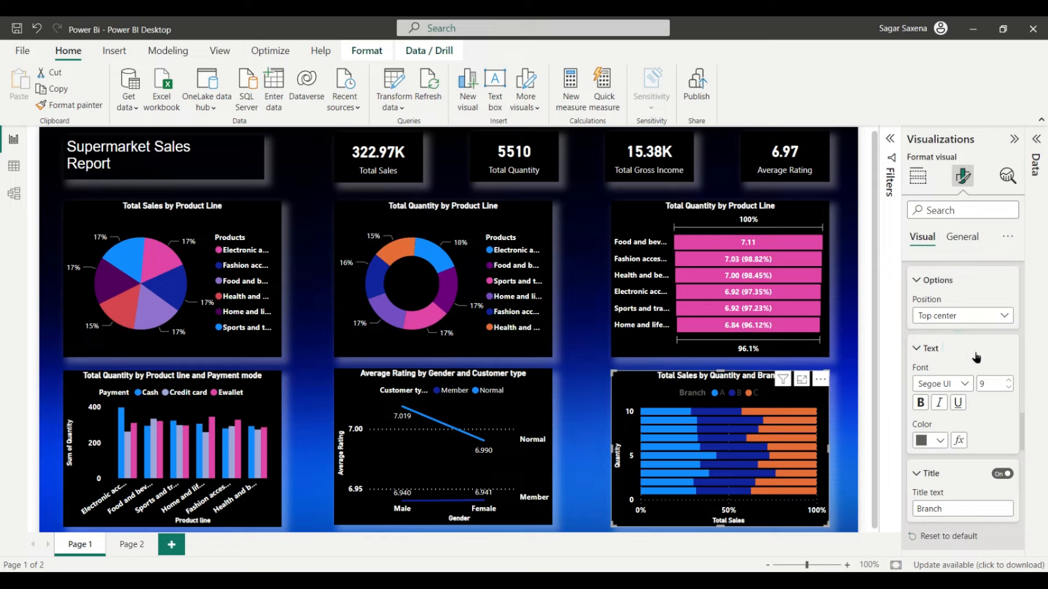
Step: Set the legend text to font size 8 in white
{"action": "scroll", "coordinate": [975, 353], "scroll_direction": "down", "scroll_amount": 1}
{"action": "left_click", "coordinate": [1008, 344]}
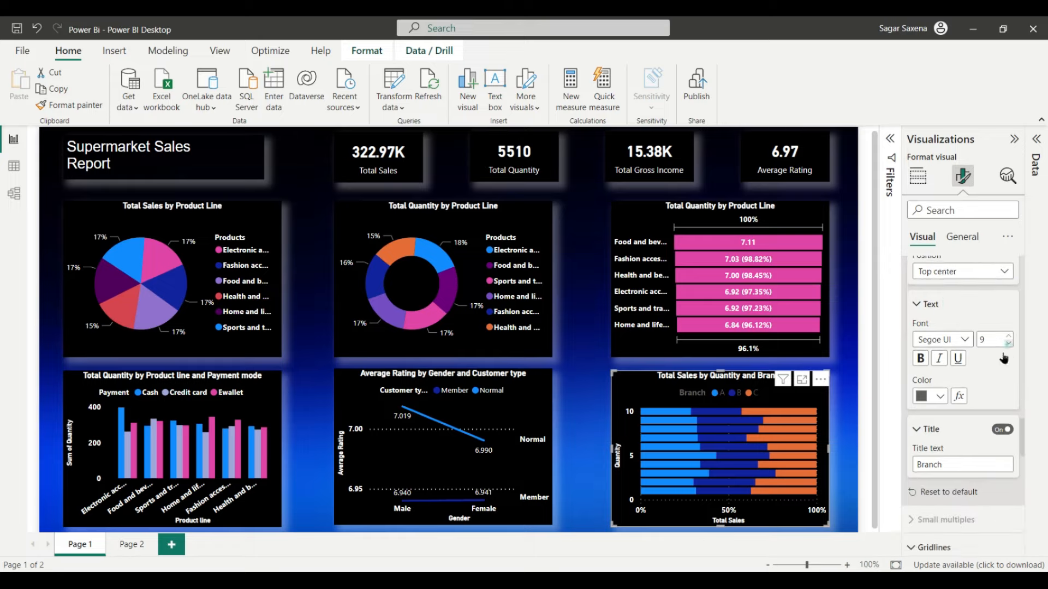
{"action": "left_click", "coordinate": [939, 397]}
{"action": "left_click", "coordinate": [839, 334]}
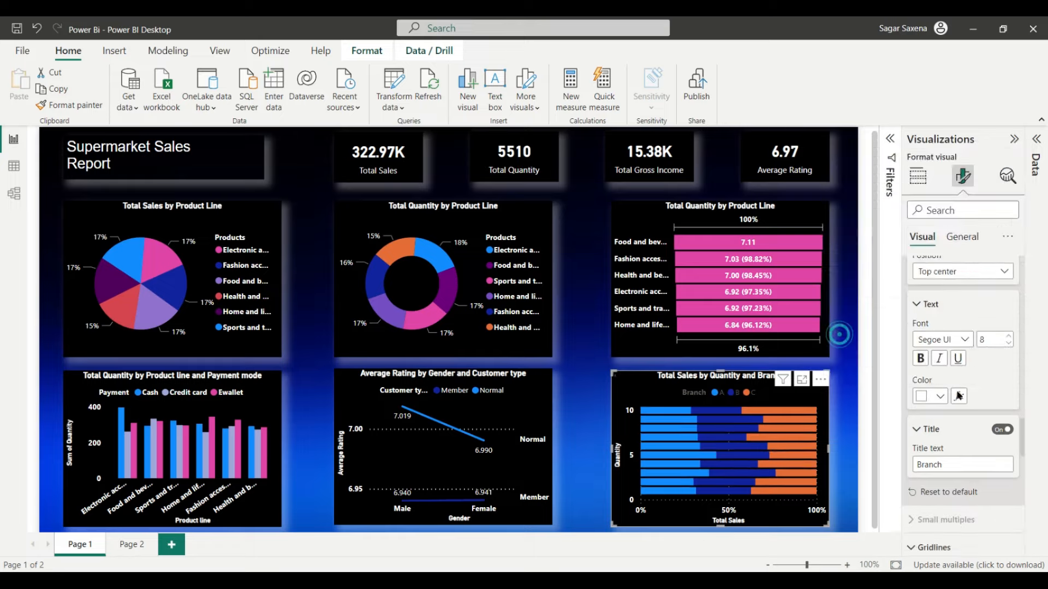
Step: Turn off both the horizontal and vertical gridlines
{"action": "scroll", "coordinate": [980, 388], "scroll_direction": "down", "scroll_amount": 2}
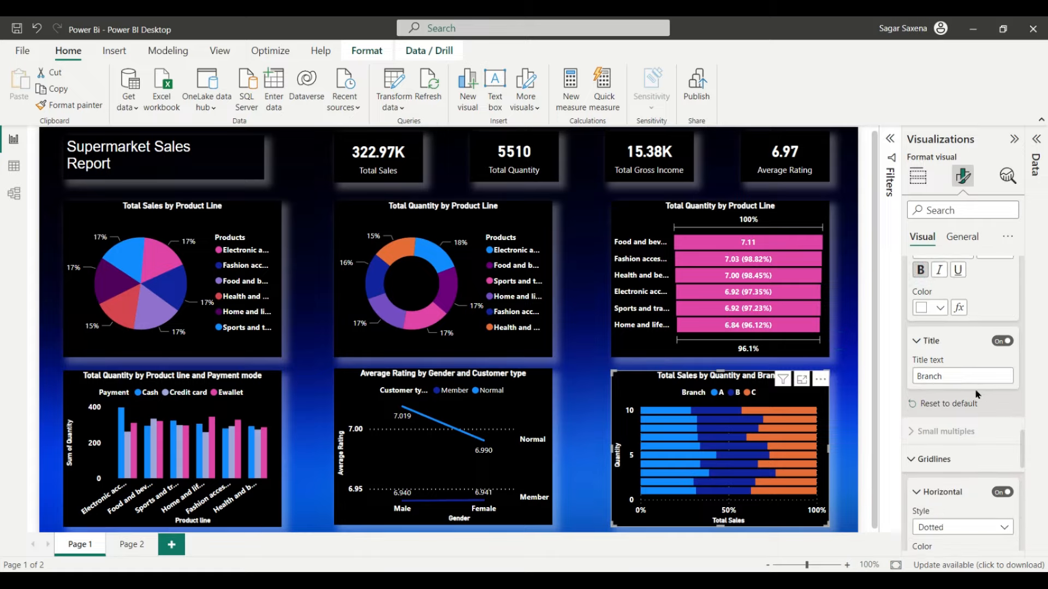
{"action": "scroll", "coordinate": [974, 376], "scroll_direction": "down", "scroll_amount": 1}
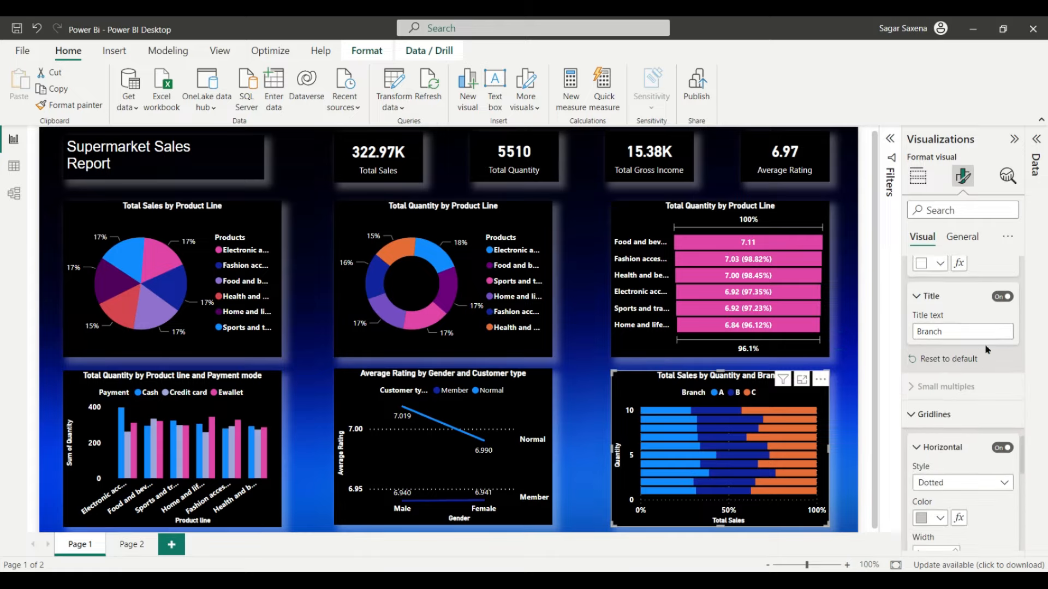
{"action": "scroll", "coordinate": [972, 355], "scroll_direction": "down", "scroll_amount": 2}
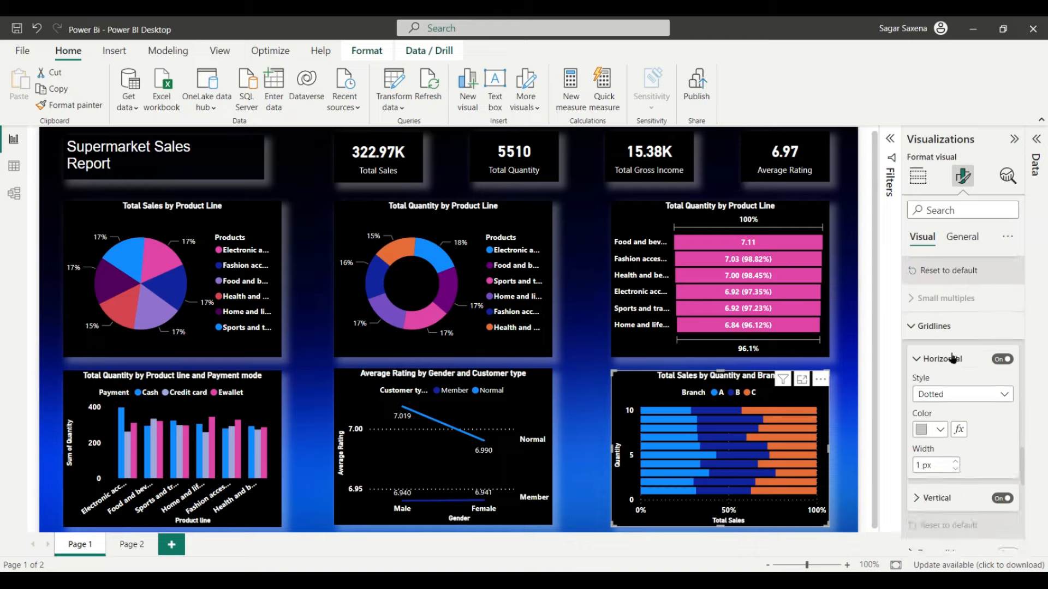
{"action": "left_click", "coordinate": [956, 334]}
{"action": "left_click", "coordinate": [955, 334]}
{"action": "left_click", "coordinate": [1002, 360]}
{"action": "left_click", "coordinate": [1002, 361]}
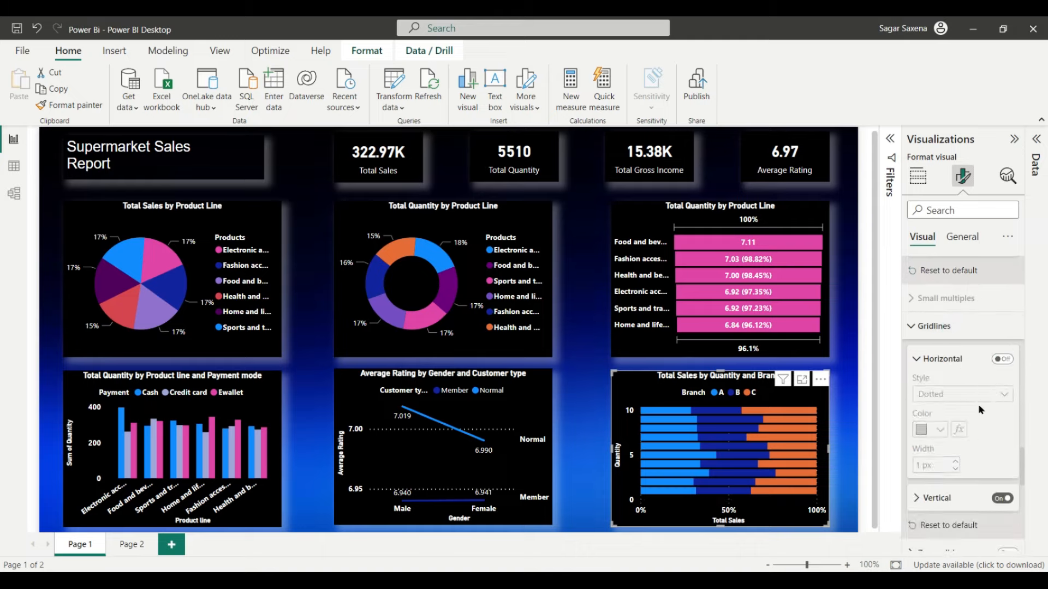
{"action": "scroll", "coordinate": [978, 404], "scroll_direction": "down", "scroll_amount": 1}
{"action": "left_click", "coordinate": [1002, 454]}
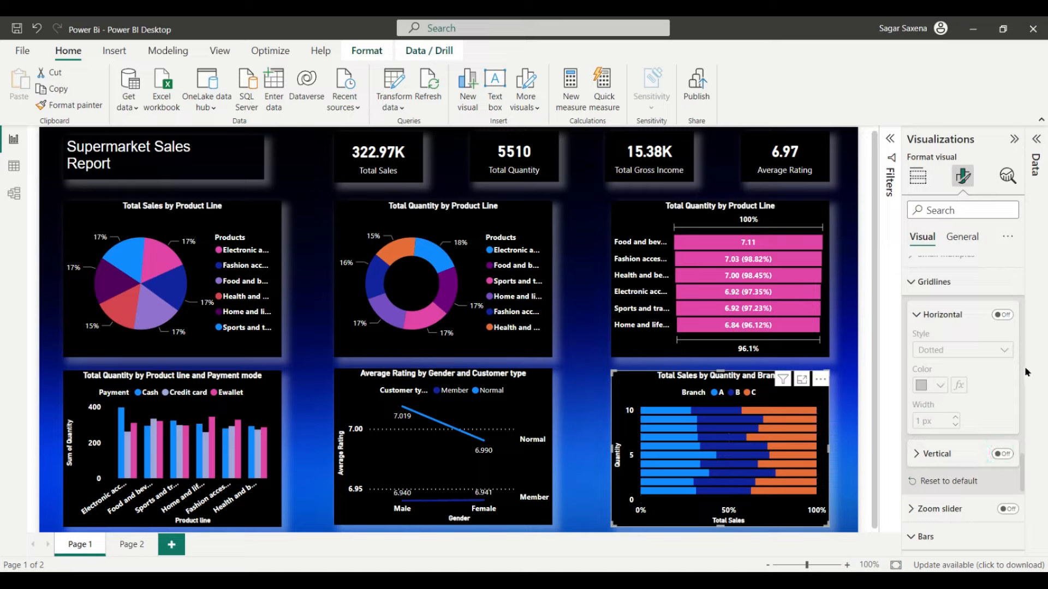
{"action": "scroll", "coordinate": [980, 398], "scroll_direction": "down", "scroll_amount": 4}
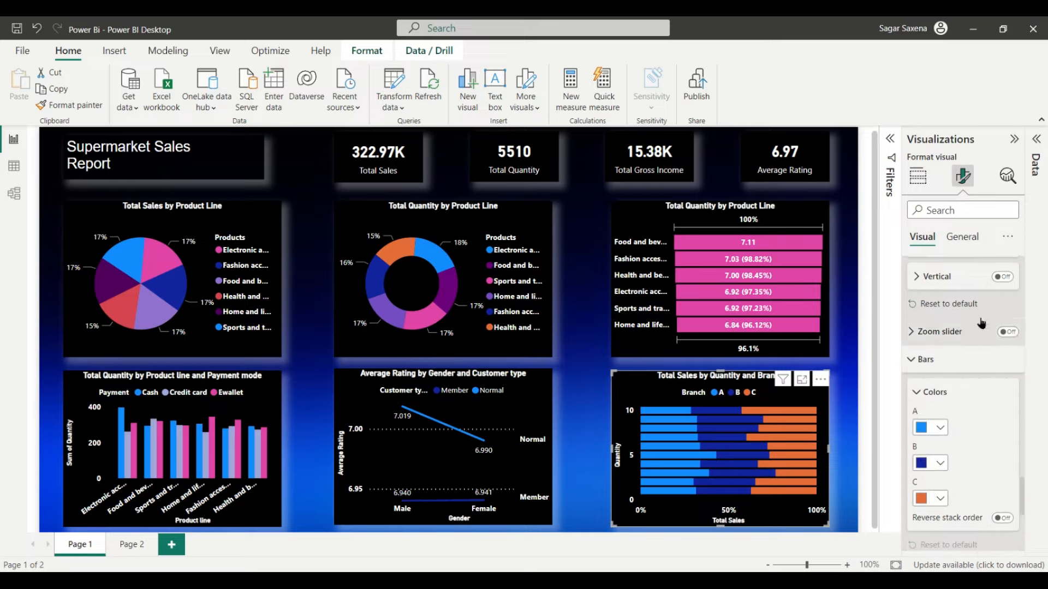
Step: Colour the branch A bars pink and the branch B bars lavender
{"action": "scroll", "coordinate": [1000, 355], "scroll_direction": "down", "scroll_amount": 1}
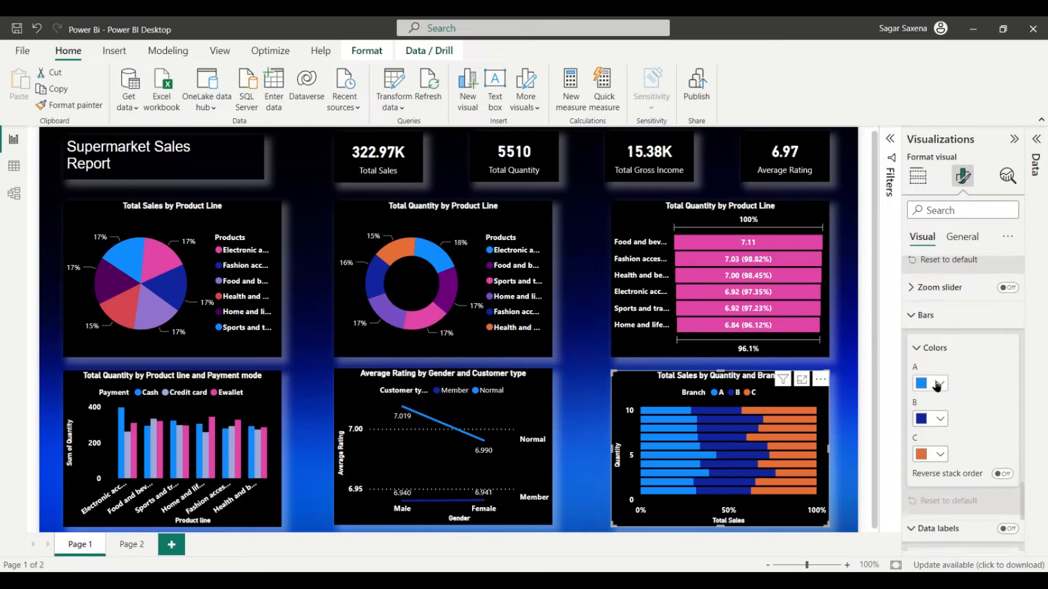
{"action": "left_click", "coordinate": [934, 382]}
{"action": "left_click", "coordinate": [899, 323]}
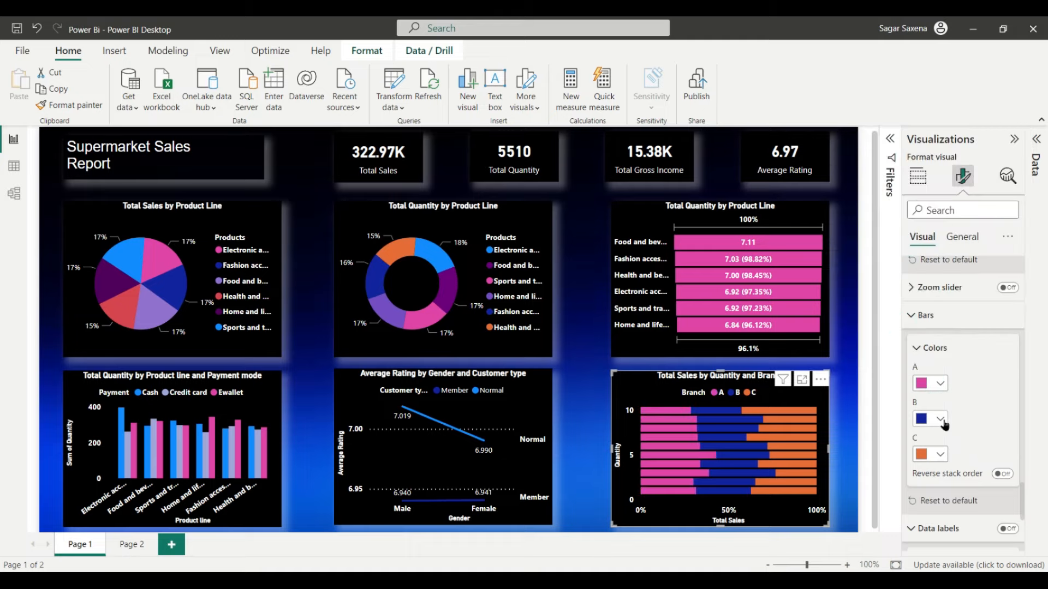
{"action": "left_click", "coordinate": [940, 419]}
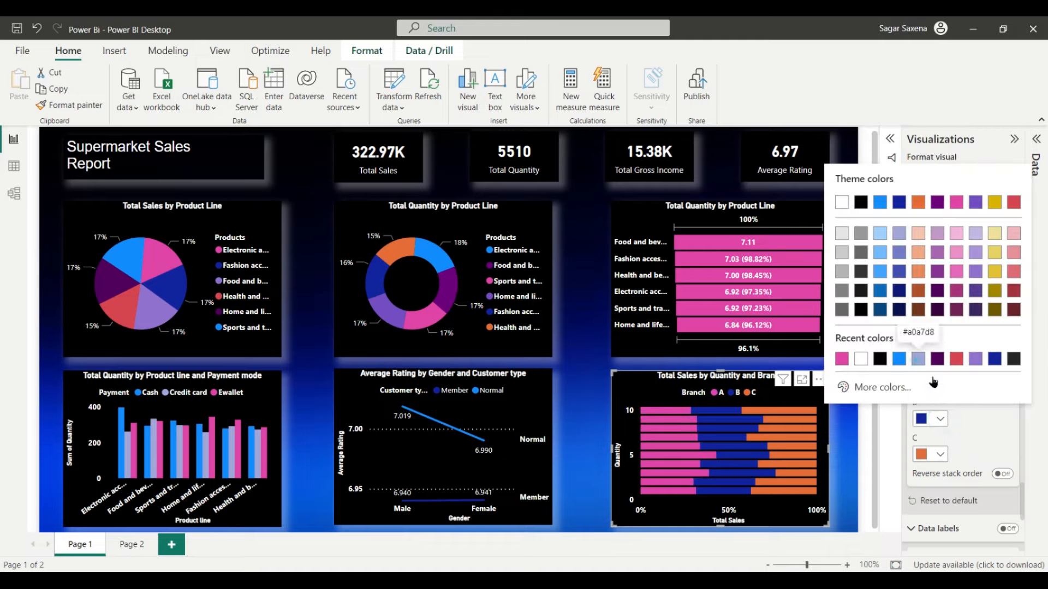
{"action": "left_click", "coordinate": [918, 358]}
Step: After trying red and two purples, make the branch C bars bright blue
{"action": "left_click", "coordinate": [938, 456]}
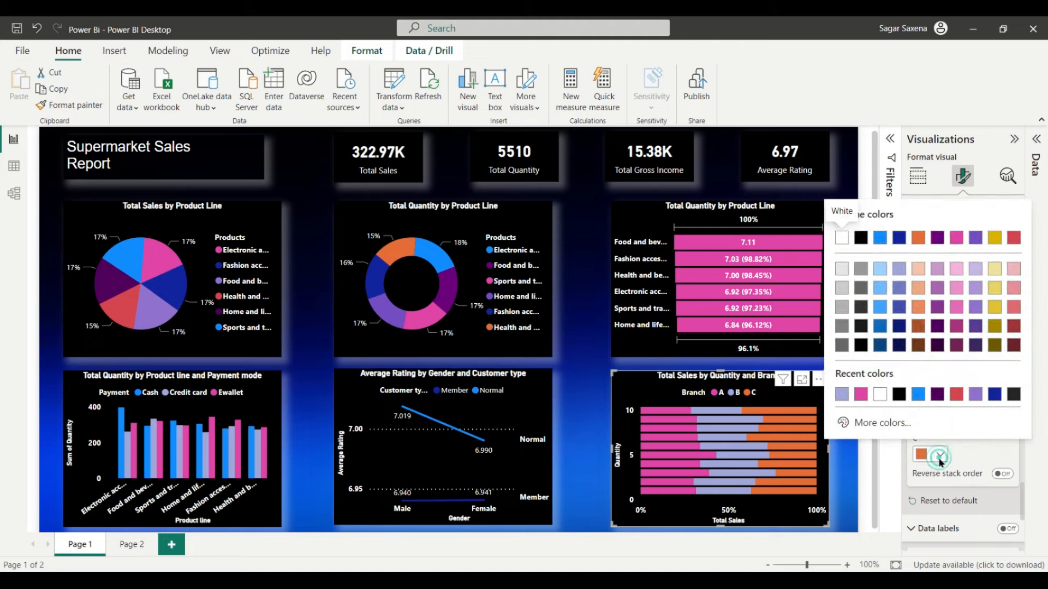
{"action": "left_click", "coordinate": [1013, 238]}
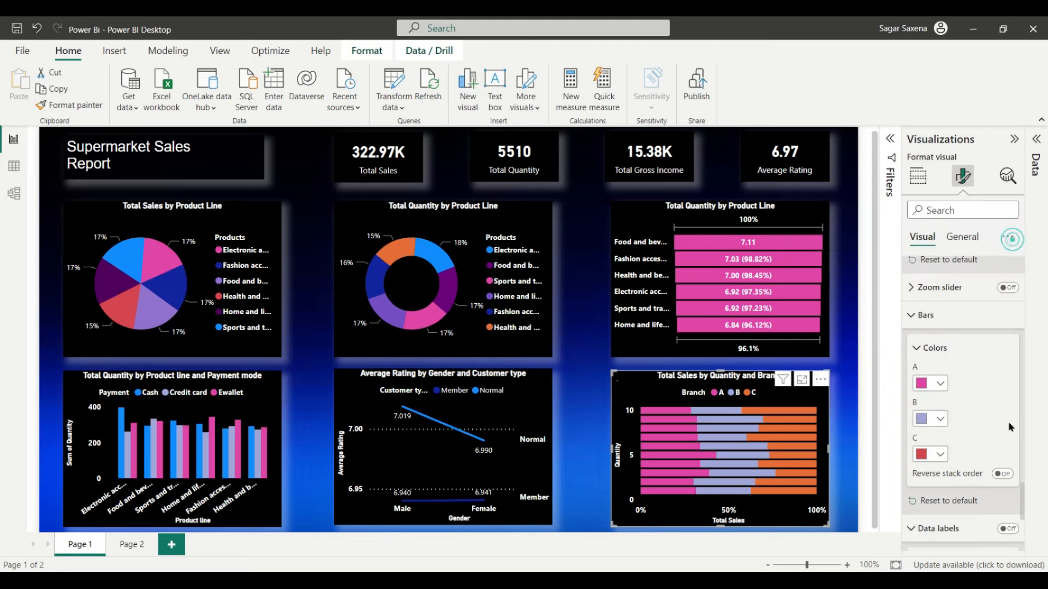
{"action": "left_click", "coordinate": [941, 455]}
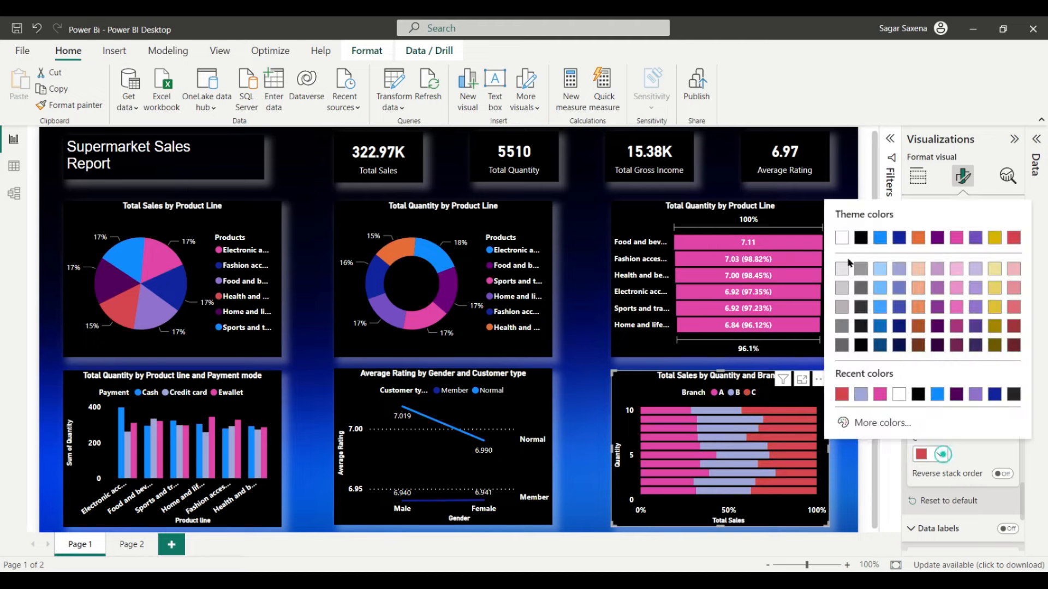
{"action": "left_click", "coordinate": [957, 394]}
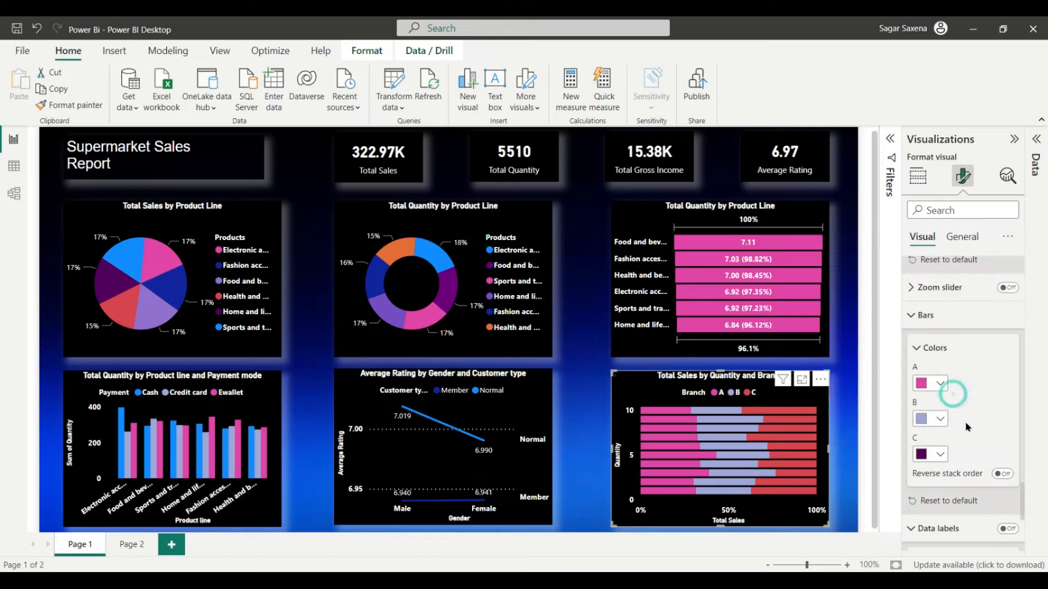
{"action": "left_click", "coordinate": [941, 454]}
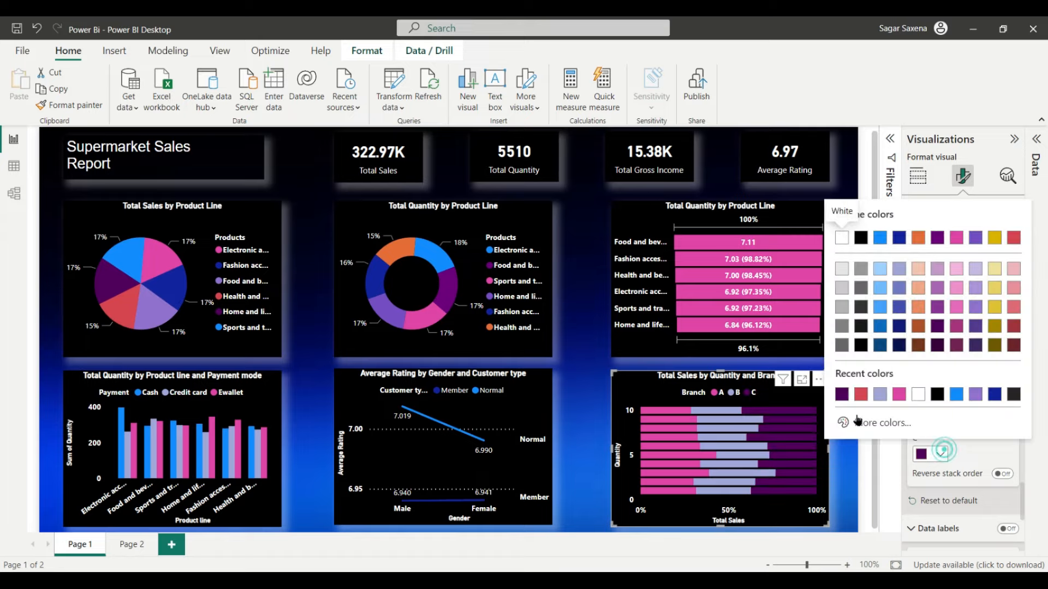
{"action": "left_click", "coordinate": [977, 394]}
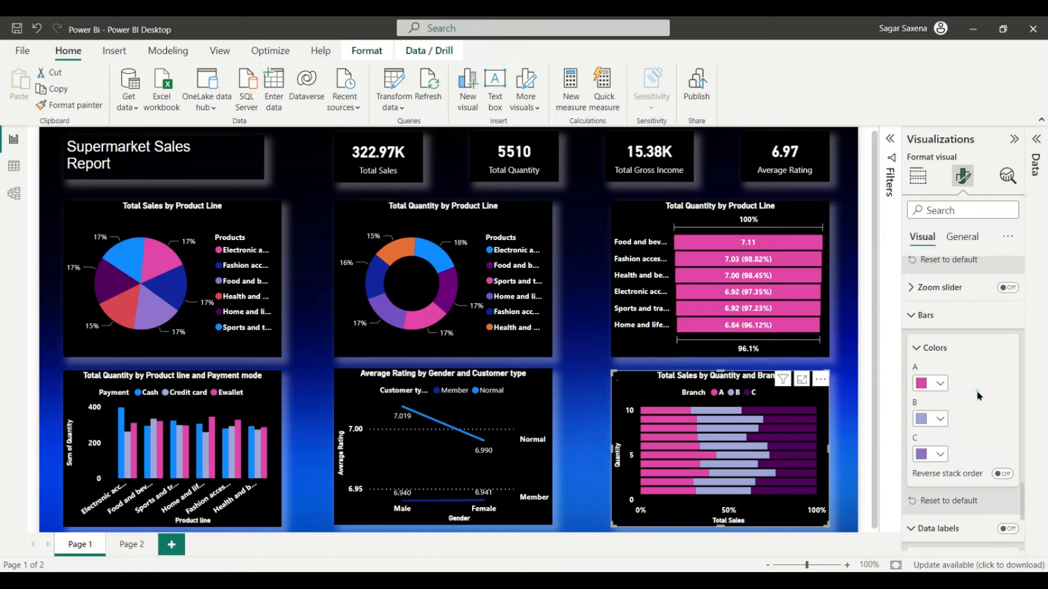
{"action": "left_click", "coordinate": [936, 454]}
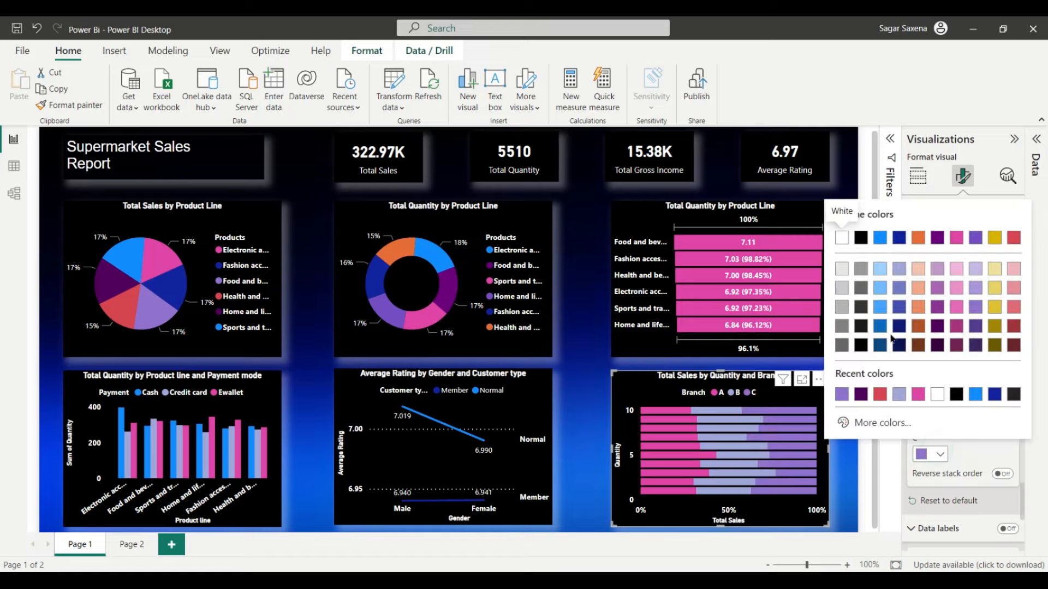
{"action": "left_click", "coordinate": [881, 239]}
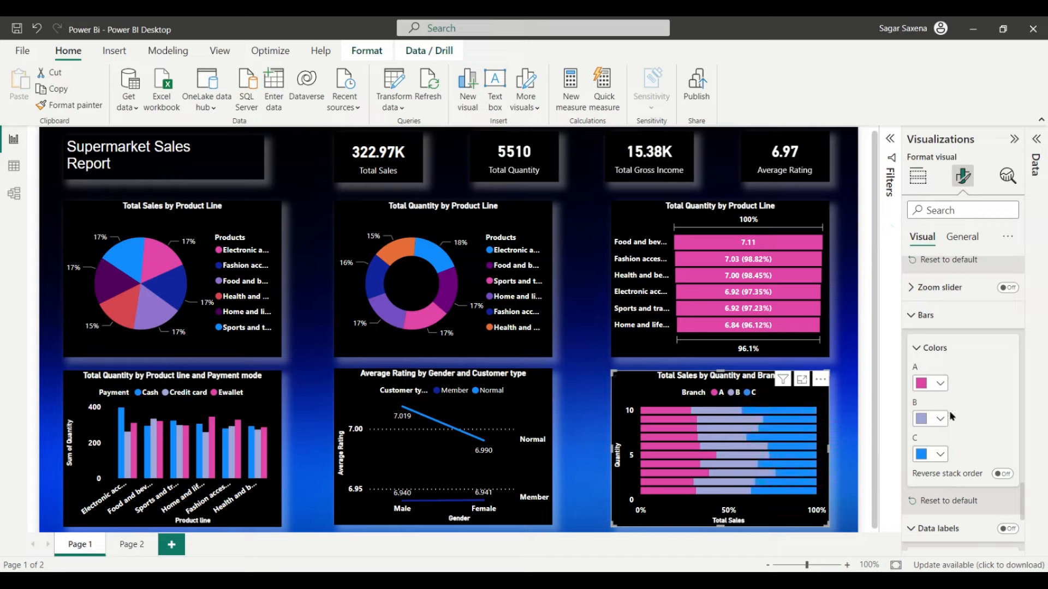
{"action": "scroll", "coordinate": [987, 397], "scroll_direction": "down", "scroll_amount": 3}
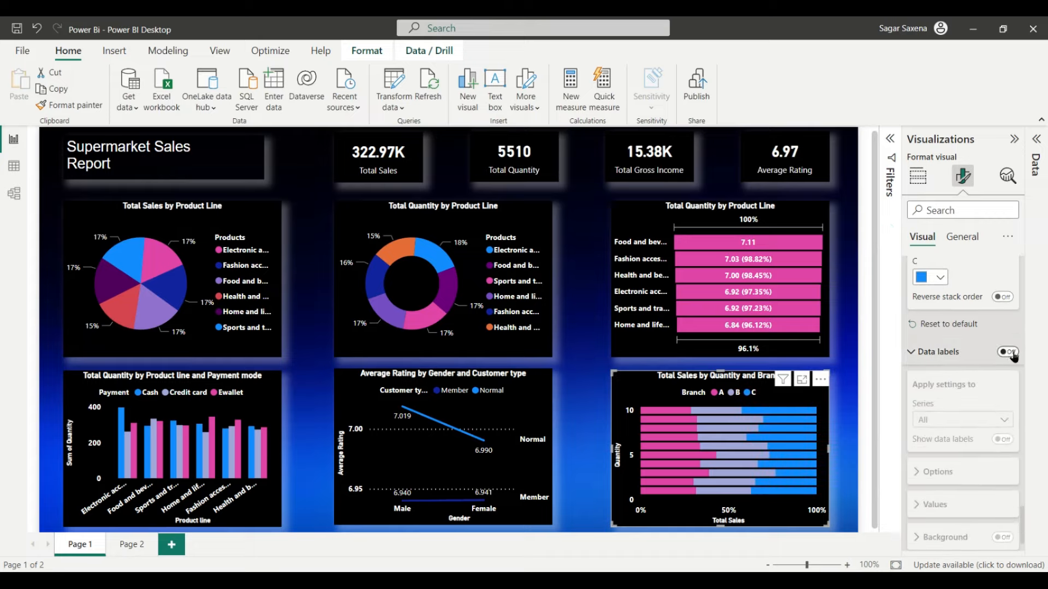
{"action": "left_click", "coordinate": [1010, 352]}
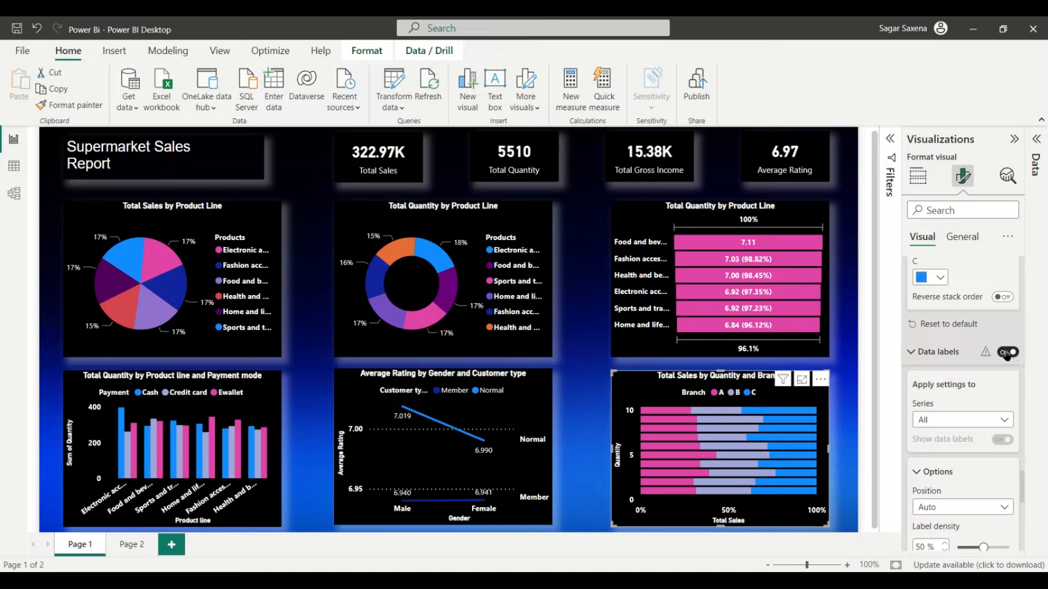
{"action": "left_click", "coordinate": [1007, 353]}
{"action": "scroll", "coordinate": [957, 462], "scroll_direction": "down", "scroll_amount": 1}
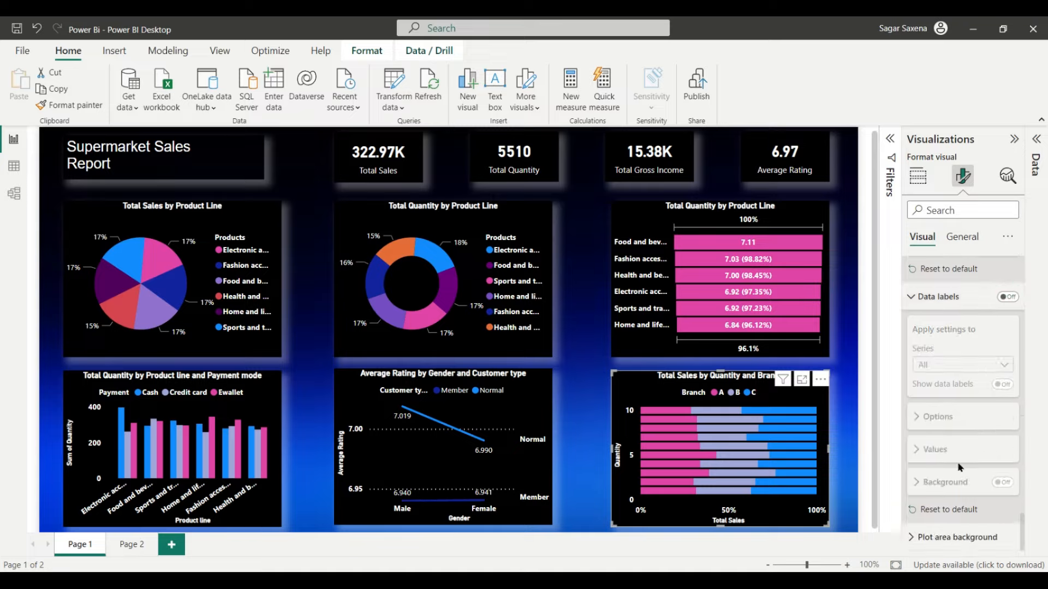
{"action": "scroll", "coordinate": [972, 463], "scroll_direction": "up", "scroll_amount": 15}
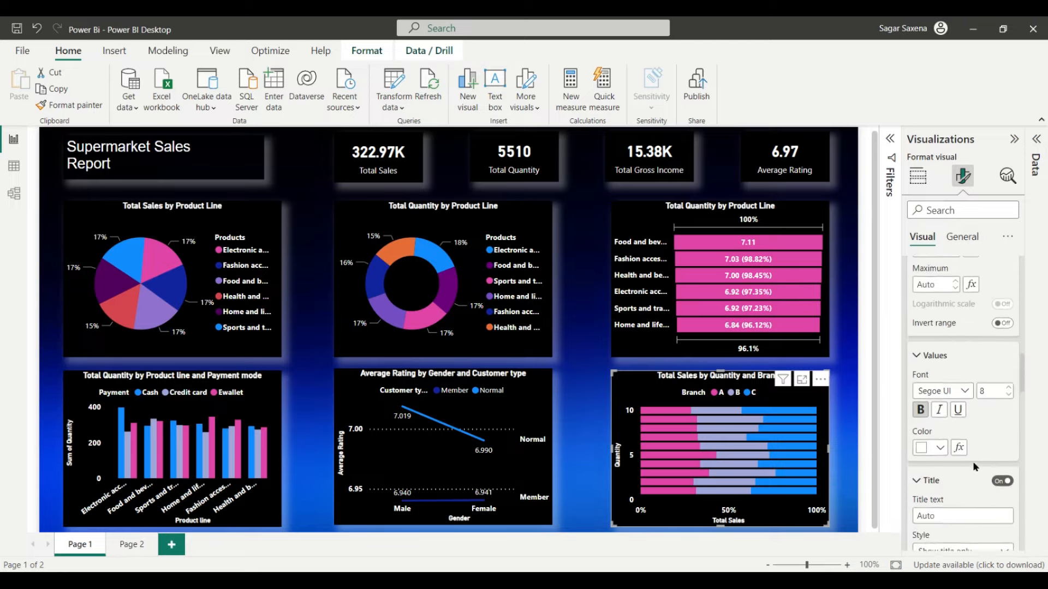
{"action": "scroll", "coordinate": [976, 254], "scroll_direction": "up", "scroll_amount": 1}
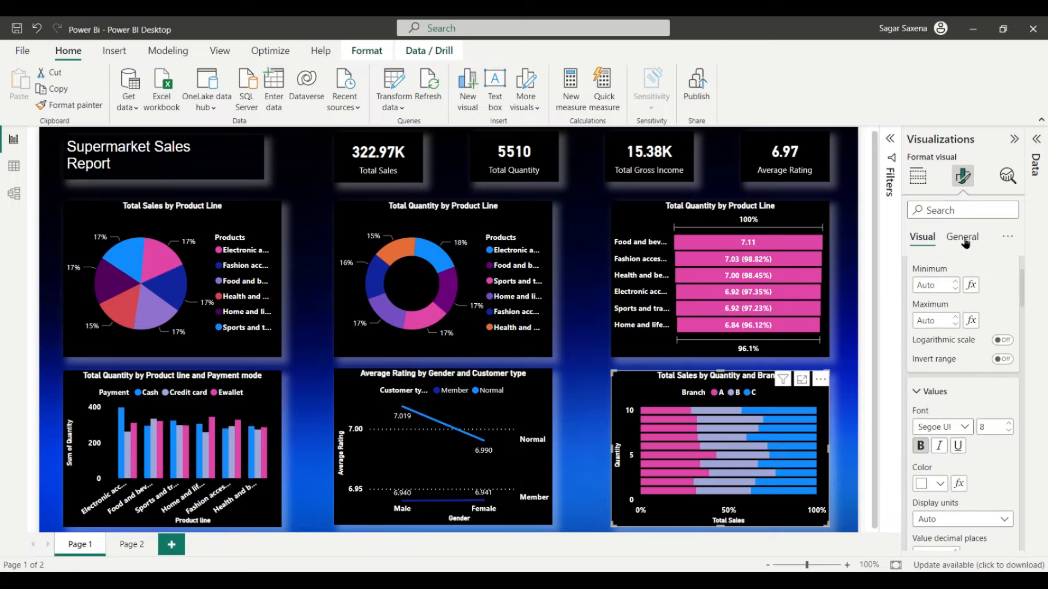
{"action": "left_click", "coordinate": [892, 140]}
{"action": "left_click", "coordinate": [1013, 140]}
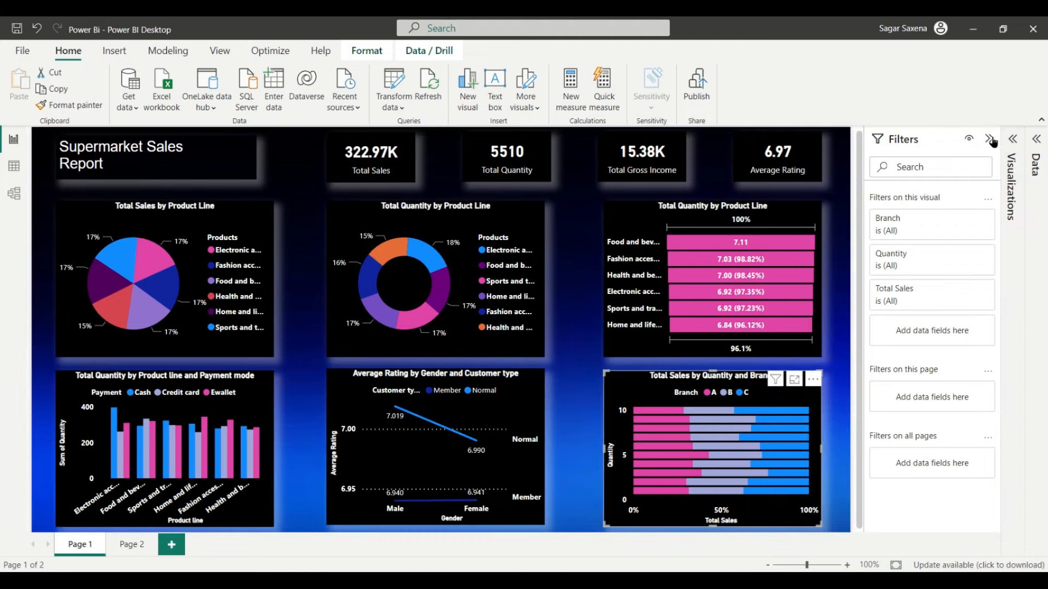
{"action": "left_click", "coordinate": [989, 140]}
{"action": "left_click", "coordinate": [939, 505]}
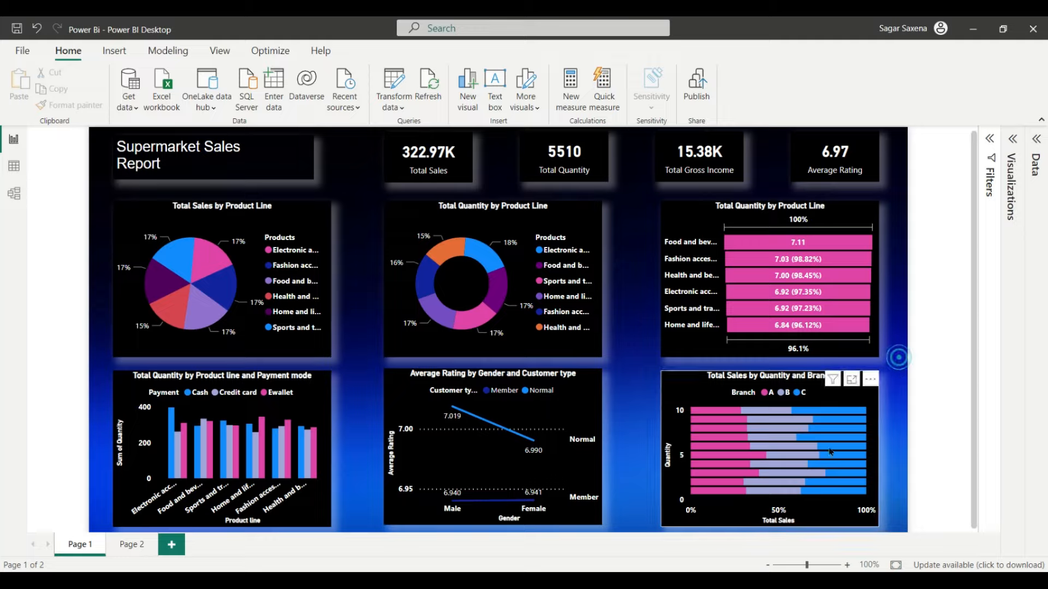
{"action": "left_click", "coordinate": [1013, 140]}
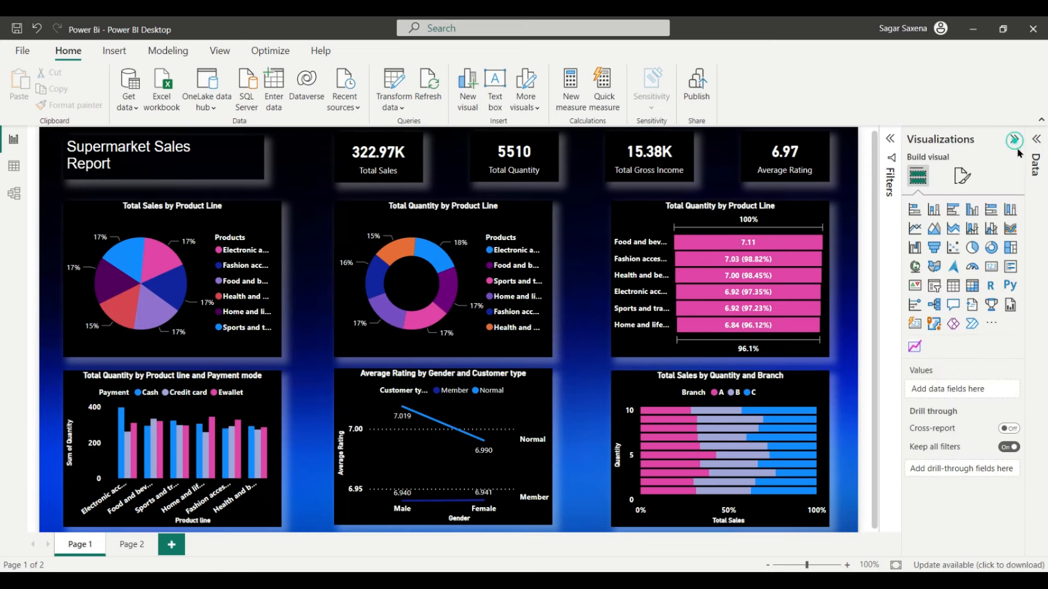
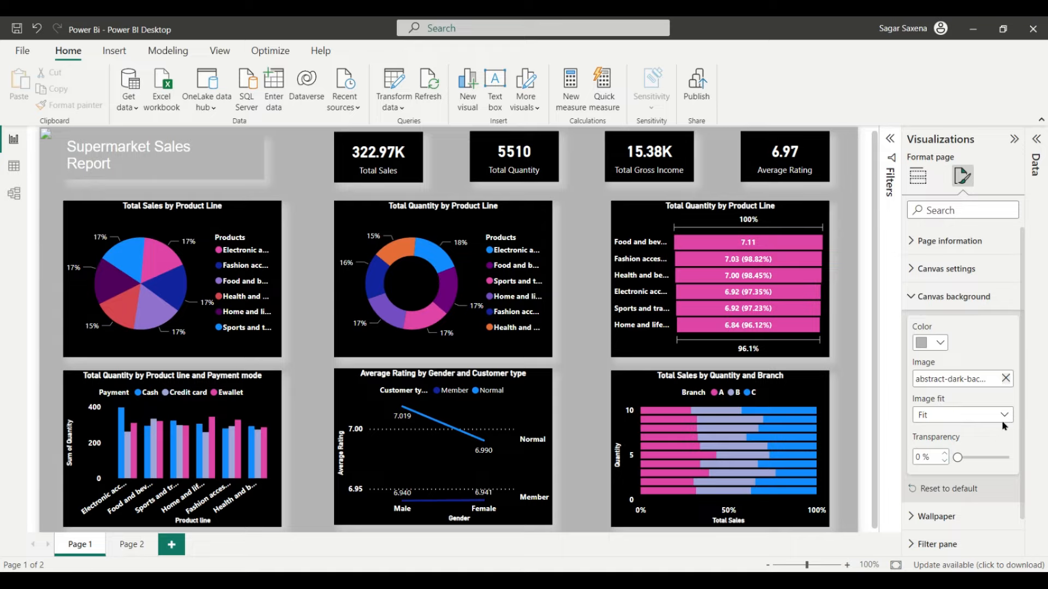
Step: Keep the background image fitted and swap it for the abstract dark background image
{"action": "left_click", "coordinate": [1003, 418]}
{"action": "left_click", "coordinate": [953, 446]}
{"action": "left_click", "coordinate": [963, 176]}
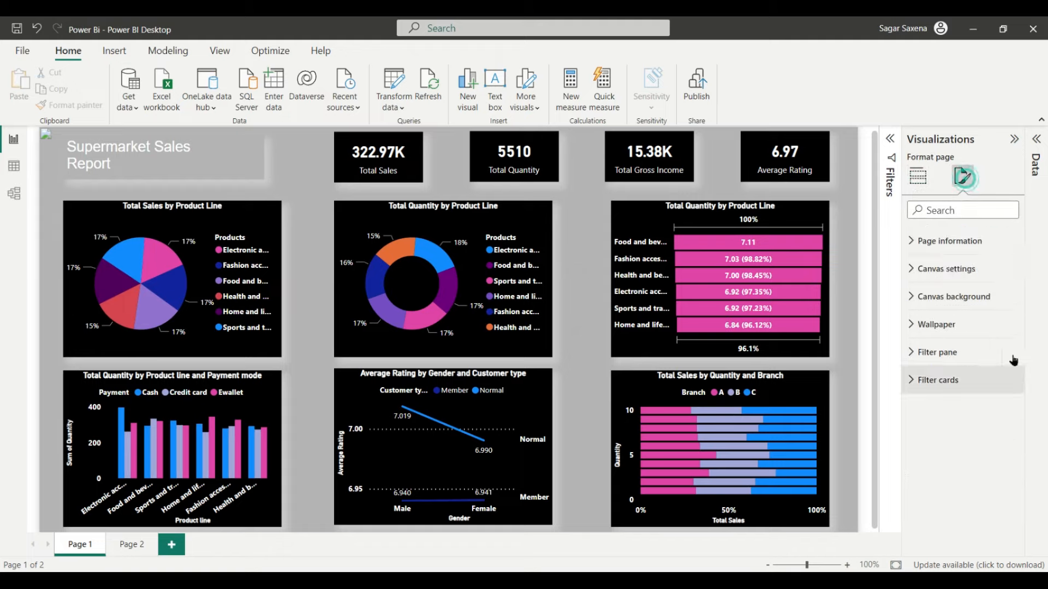
{"action": "left_click", "coordinate": [977, 296]}
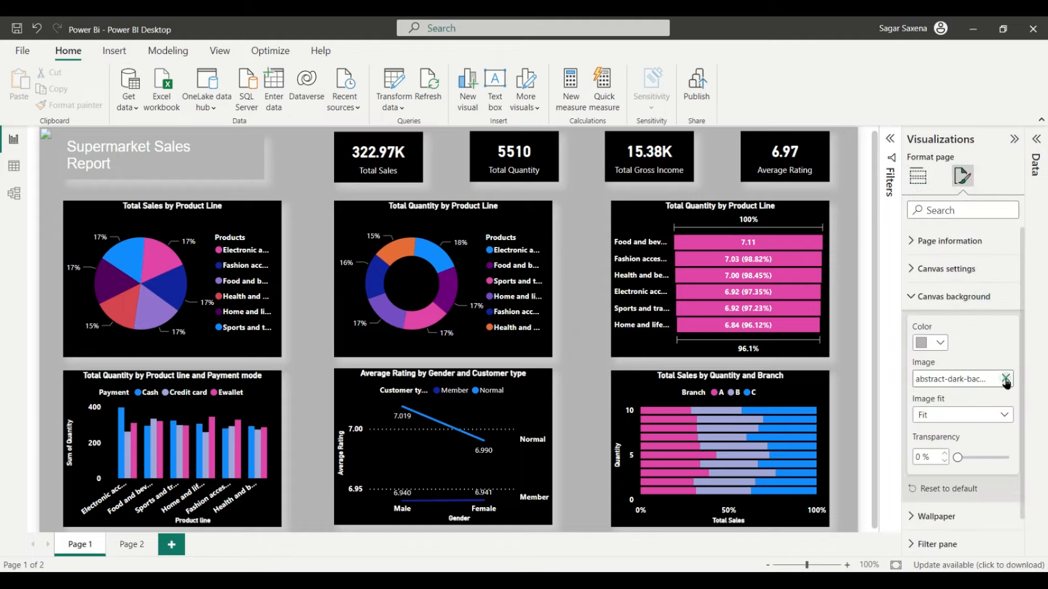
{"action": "left_click", "coordinate": [1006, 379]}
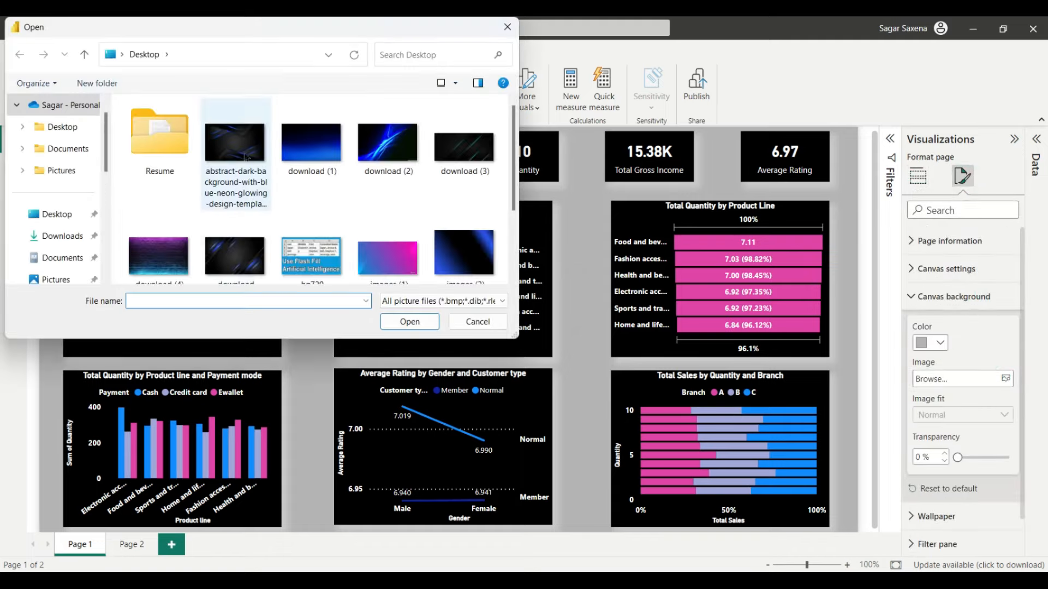
{"action": "double_click", "coordinate": [244, 151]}
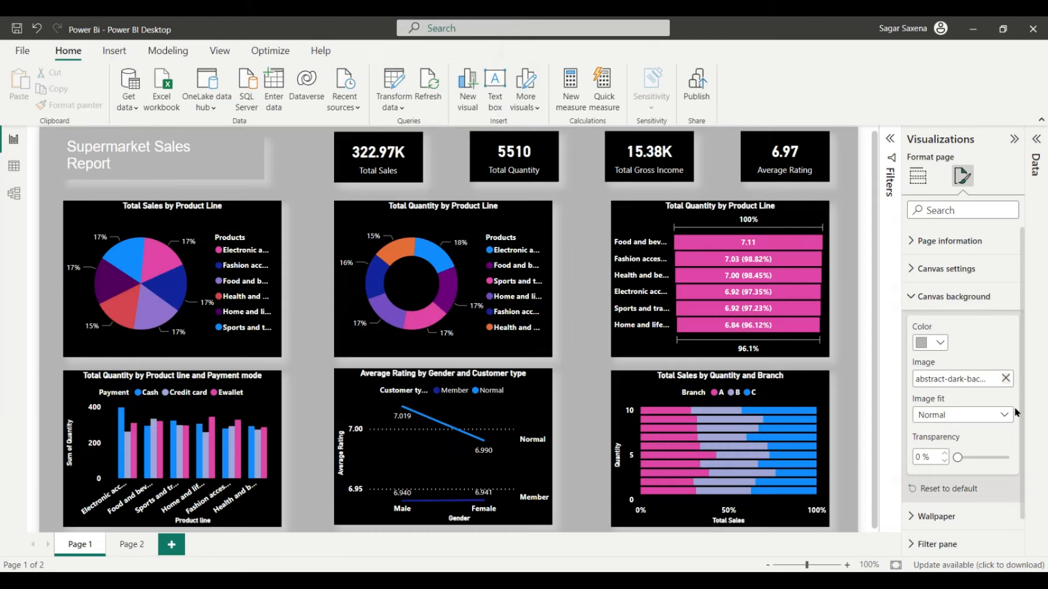
Step: Replace the abstract dark image with download (1) from the Desktop as the canvas background
{"action": "left_click", "coordinate": [1007, 417]}
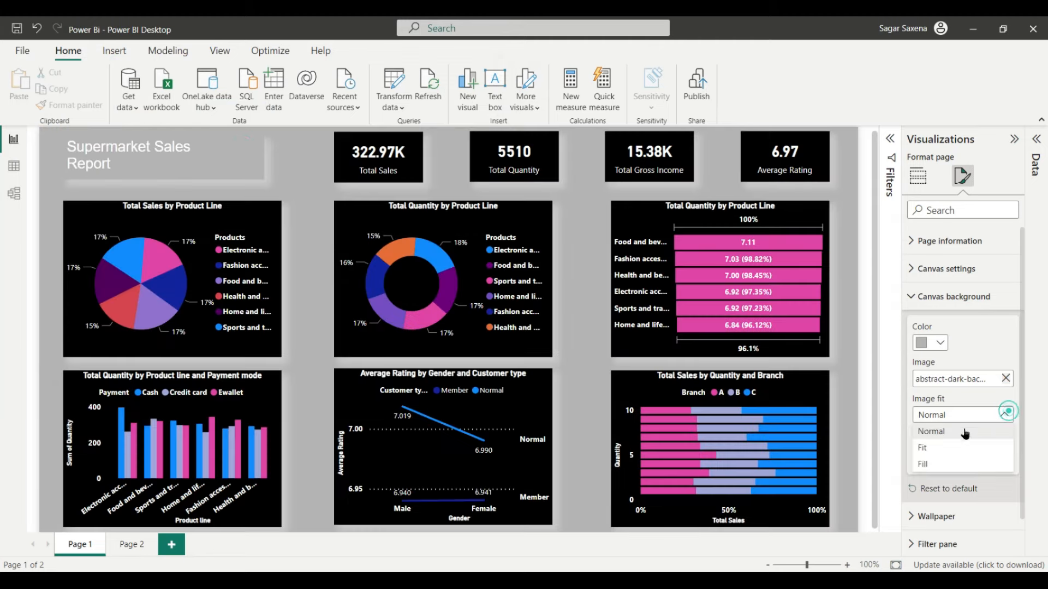
{"action": "left_click", "coordinate": [923, 449]}
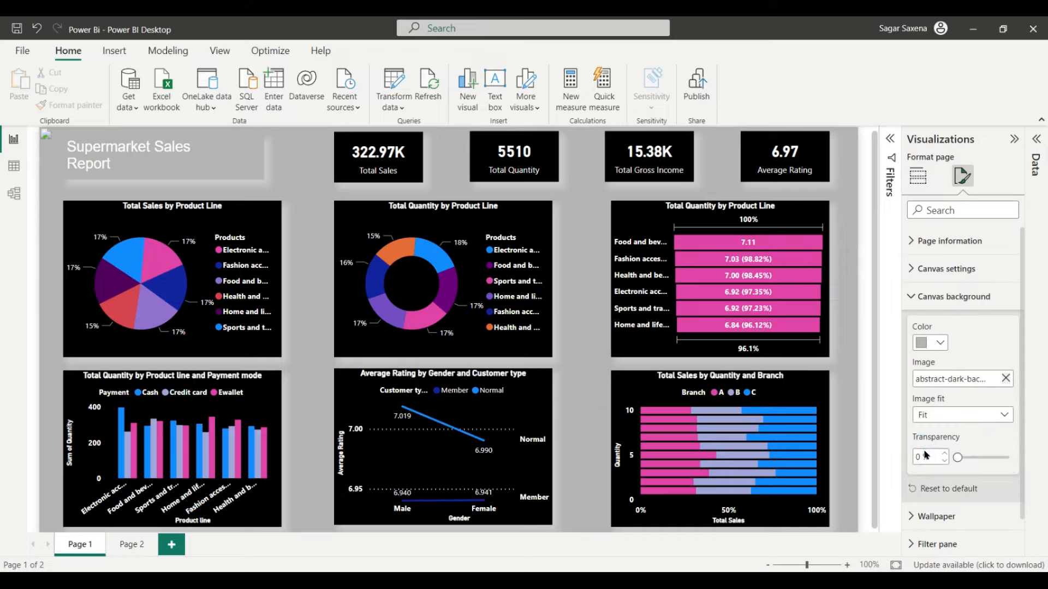
{"action": "left_click", "coordinate": [1007, 379]}
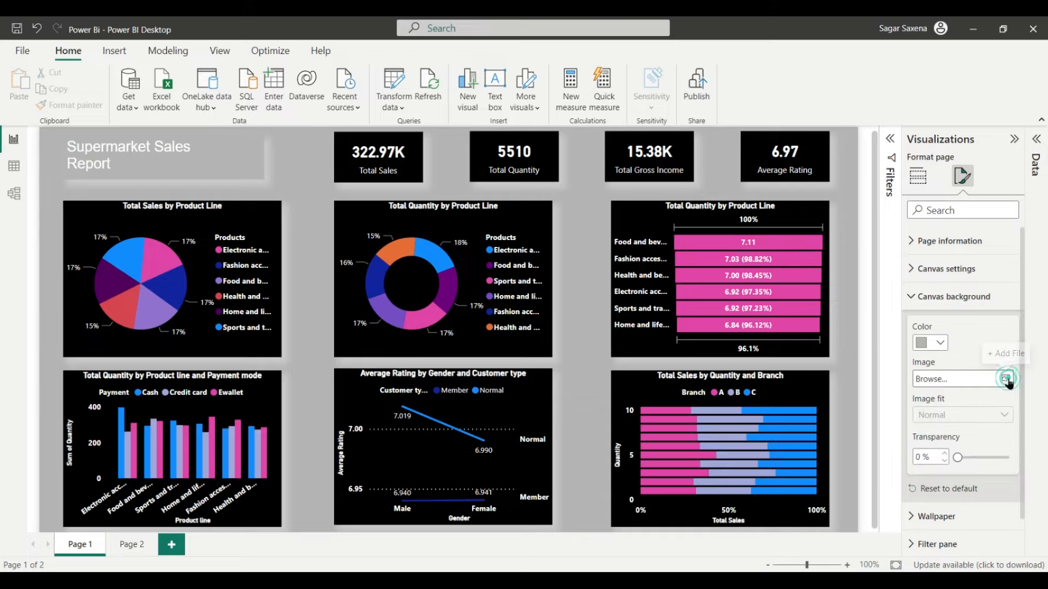
{"action": "left_click", "coordinate": [1006, 378]}
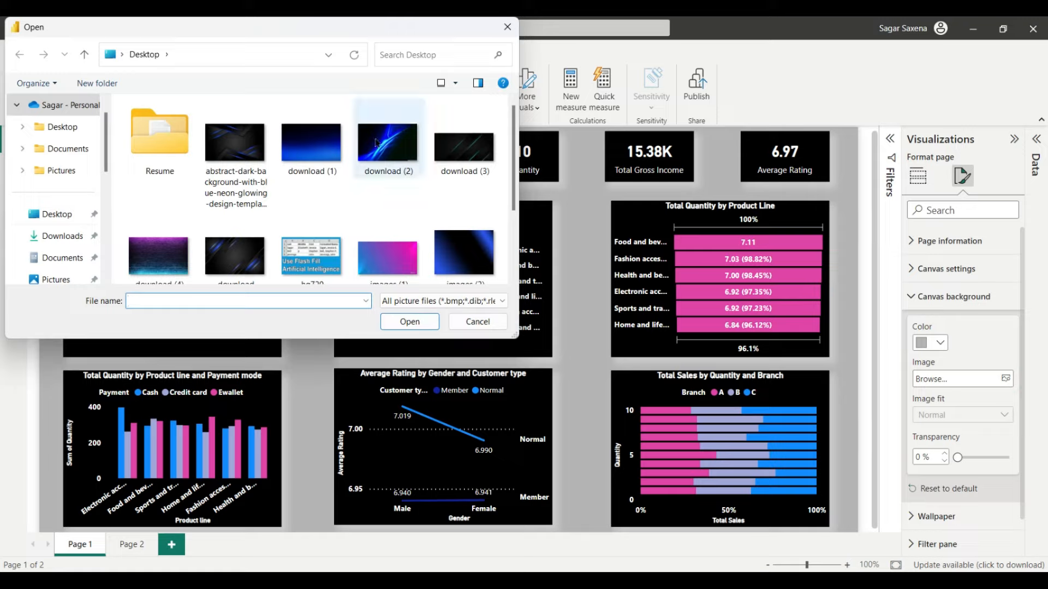
{"action": "scroll", "coordinate": [391, 175], "scroll_direction": "down", "scroll_amount": 2}
{"action": "scroll", "coordinate": [314, 239], "scroll_direction": "up", "scroll_amount": 2}
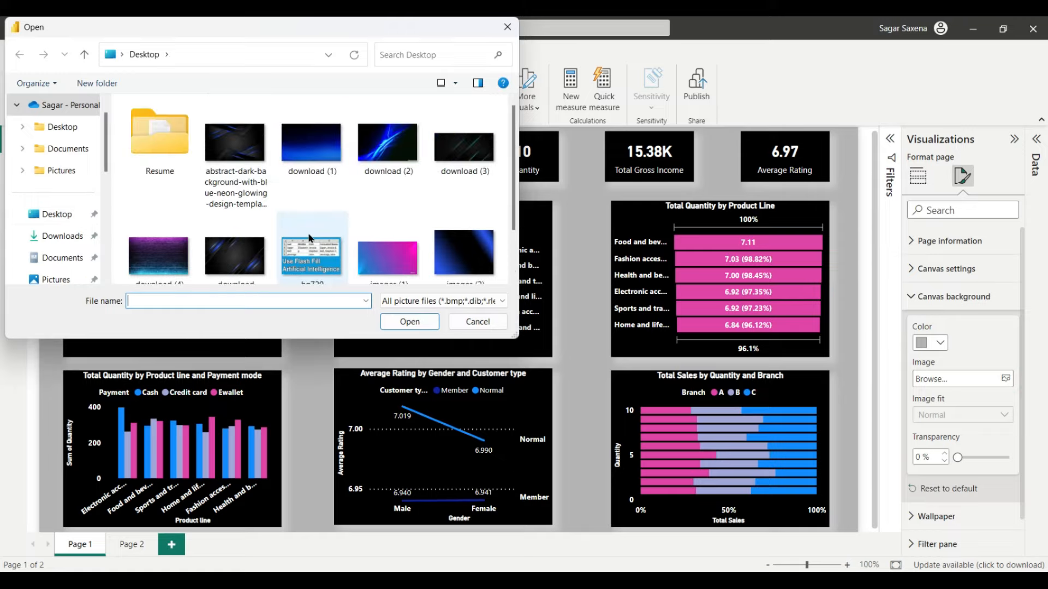
{"action": "scroll", "coordinate": [311, 234], "scroll_direction": "down", "scroll_amount": 2}
{"action": "scroll", "coordinate": [465, 160], "scroll_direction": "up", "scroll_amount": 2}
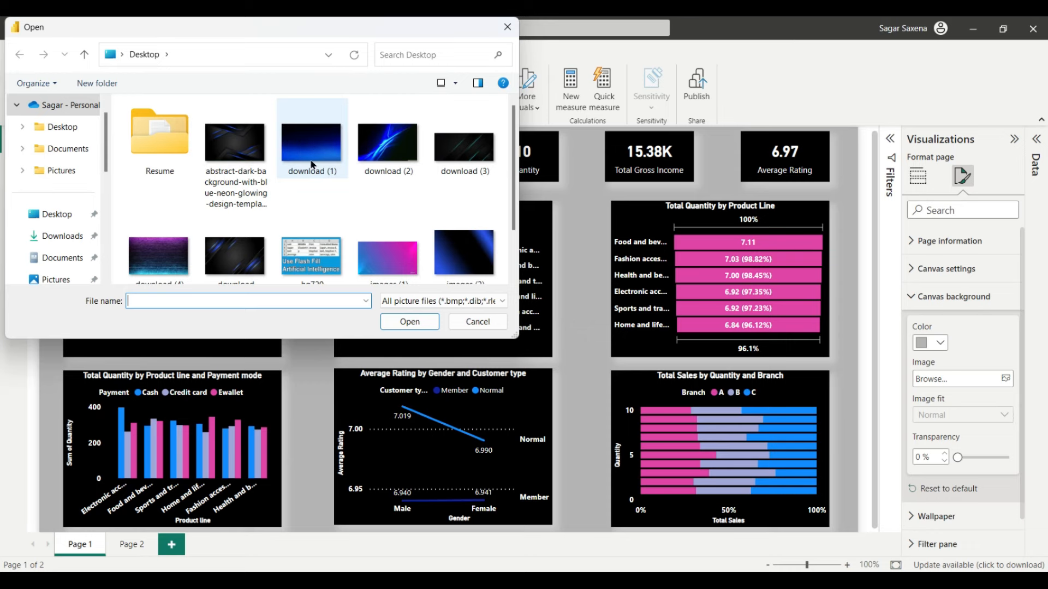
{"action": "double_click", "coordinate": [313, 164]}
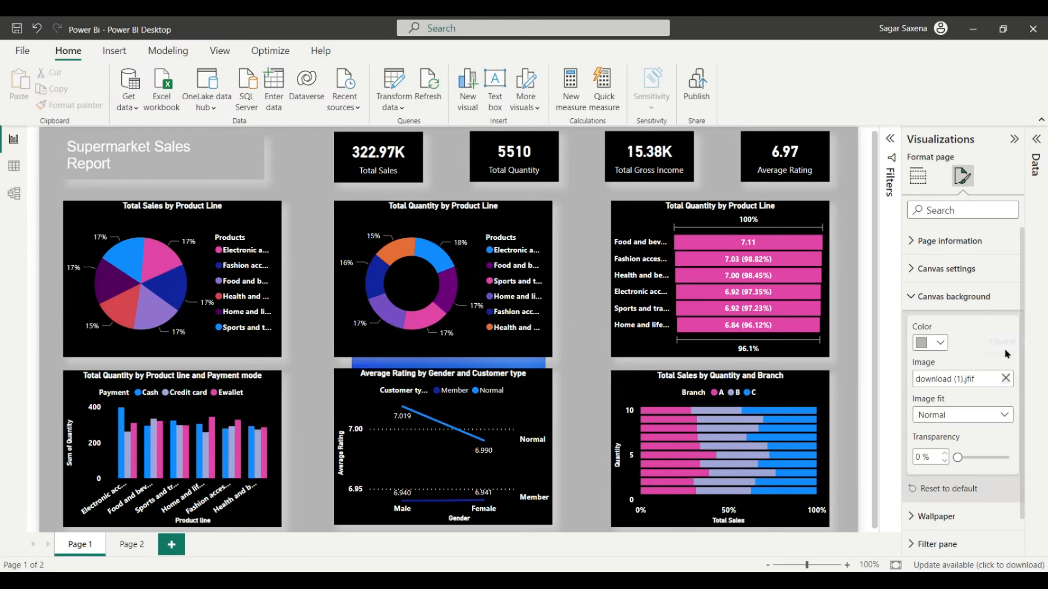
Step: Set the download (1) canvas background to Fit, compare with Page 2, then return to Page 1
{"action": "left_click", "coordinate": [505, 360]}
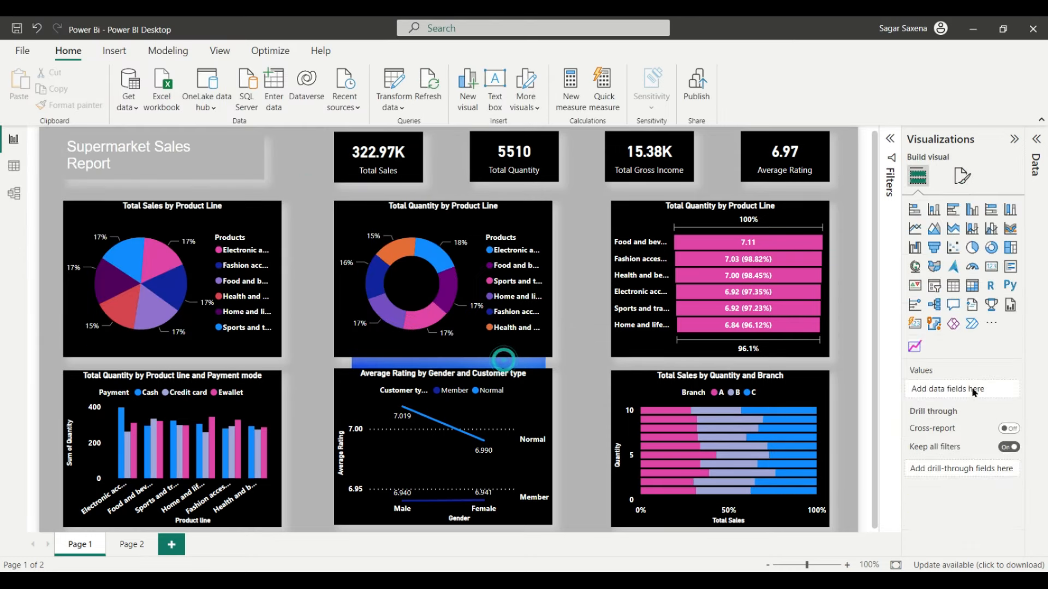
{"action": "left_click", "coordinate": [959, 180]}
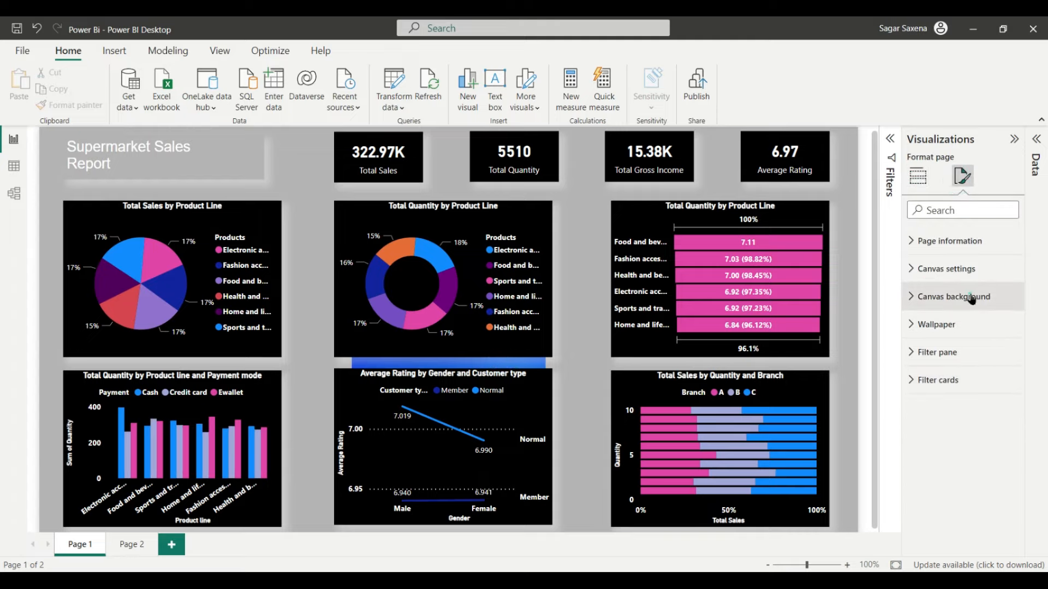
{"action": "left_click", "coordinate": [971, 298]}
{"action": "left_click", "coordinate": [1002, 415]}
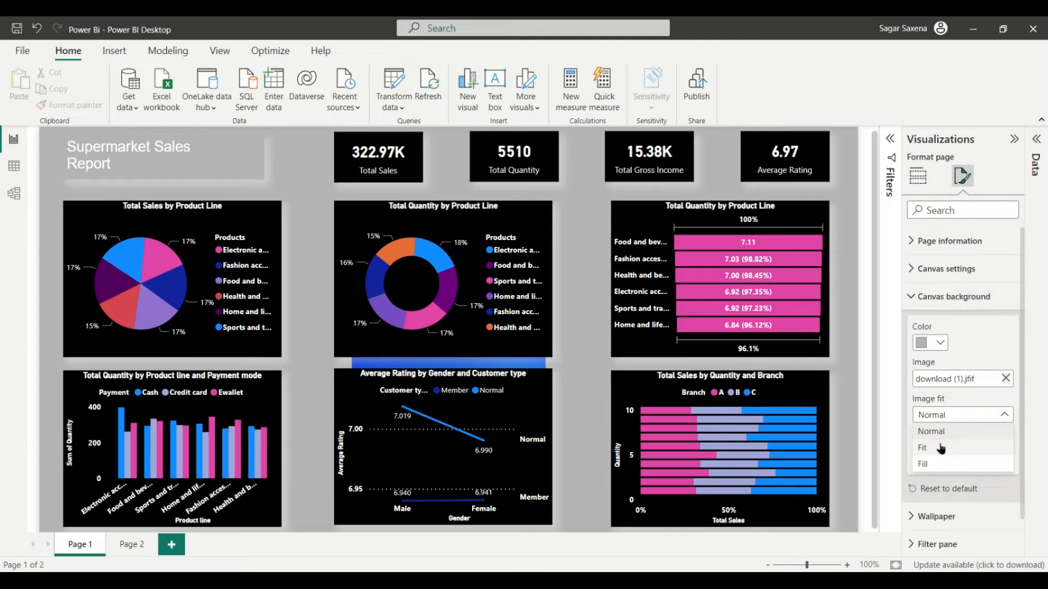
{"action": "left_click", "coordinate": [940, 449]}
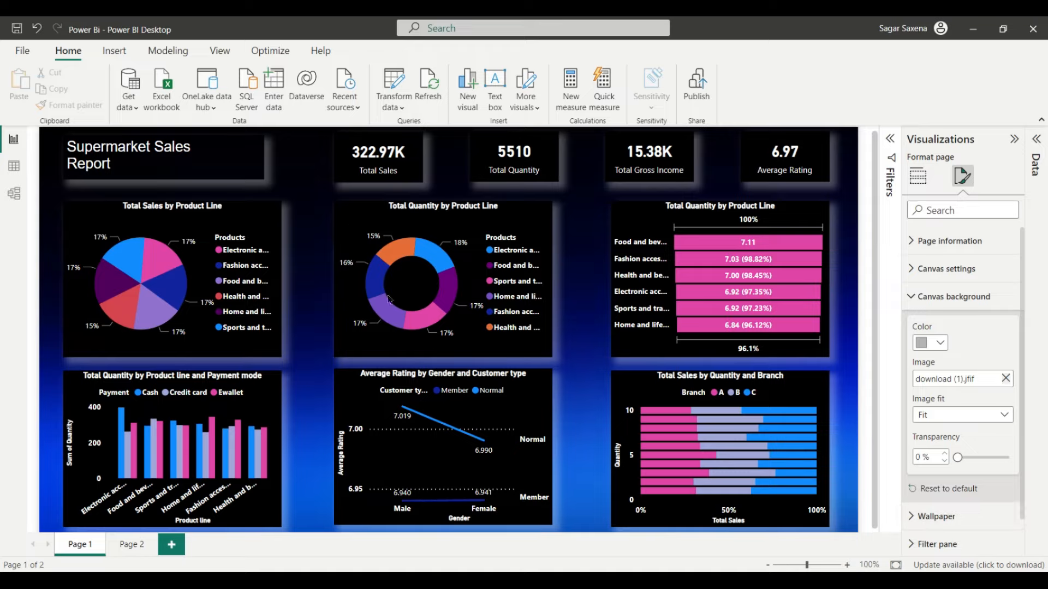
{"action": "left_click", "coordinate": [141, 548]}
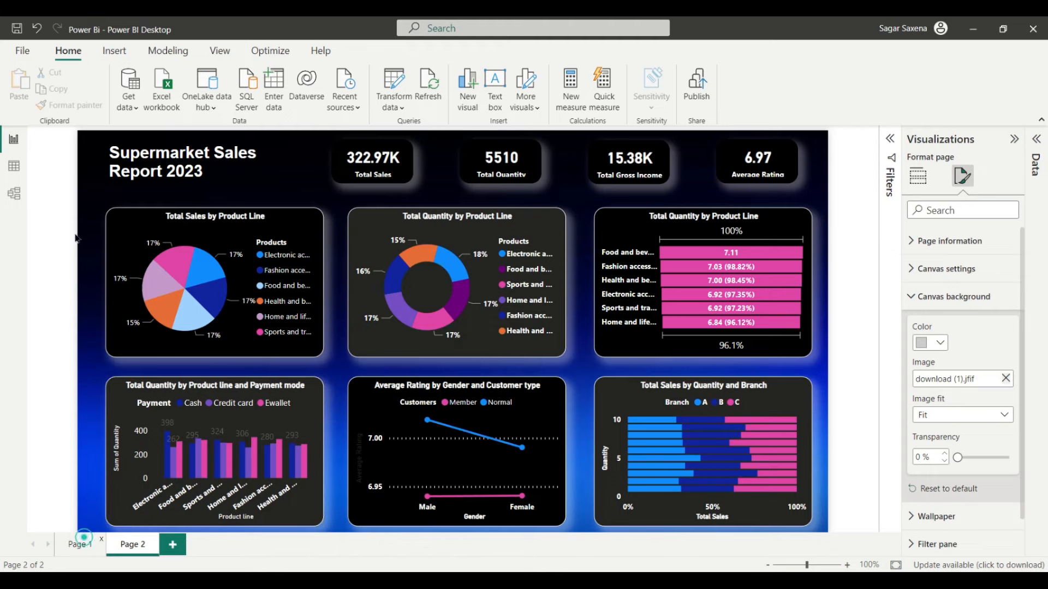
{"action": "left_click", "coordinate": [86, 538]}
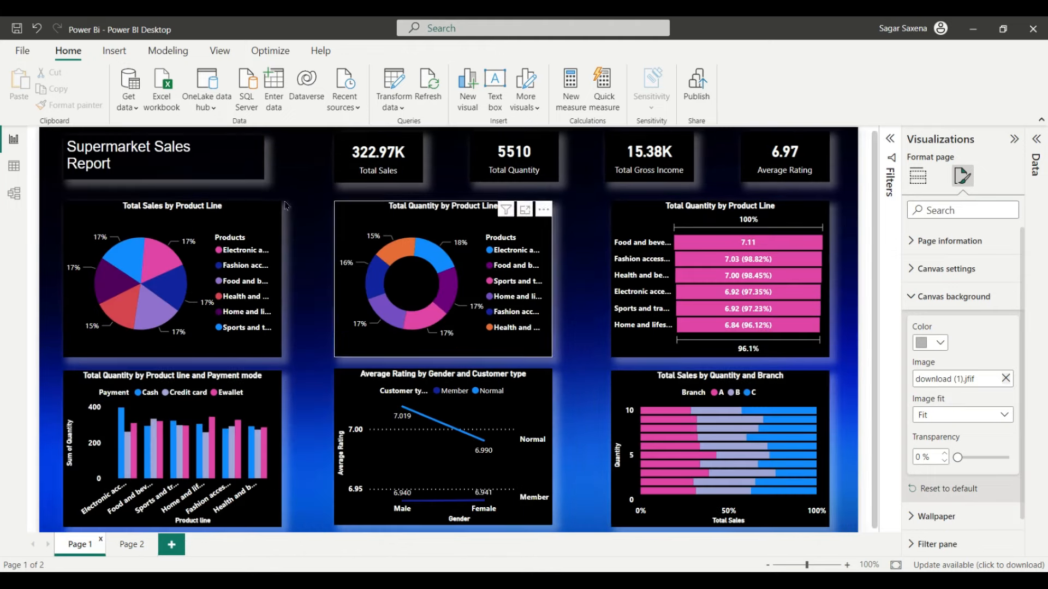
Step: Select the Supermarket Sales Report title box and review its effect settings
{"action": "left_click", "coordinate": [233, 159]}
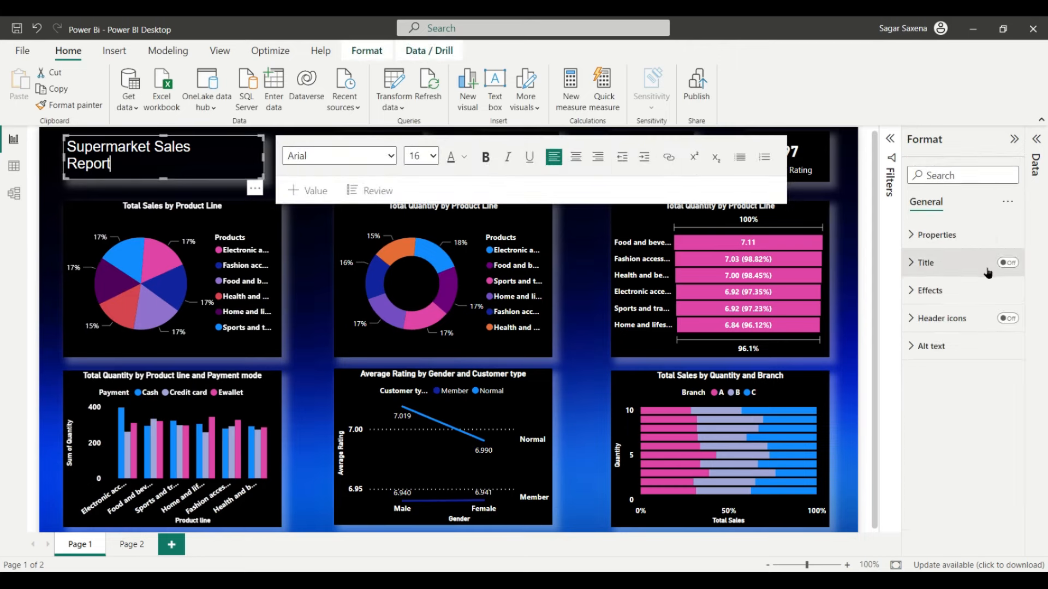
{"action": "left_click", "coordinate": [941, 287]}
{"action": "scroll", "coordinate": [1003, 441], "scroll_direction": "down", "scroll_amount": 1}
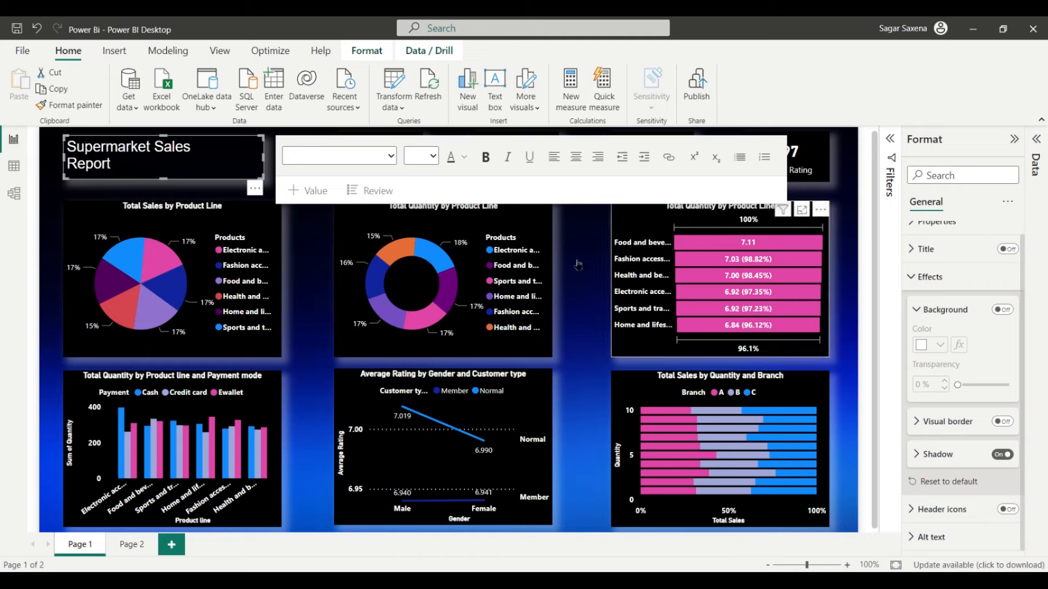
{"action": "left_click", "coordinate": [865, 516]}
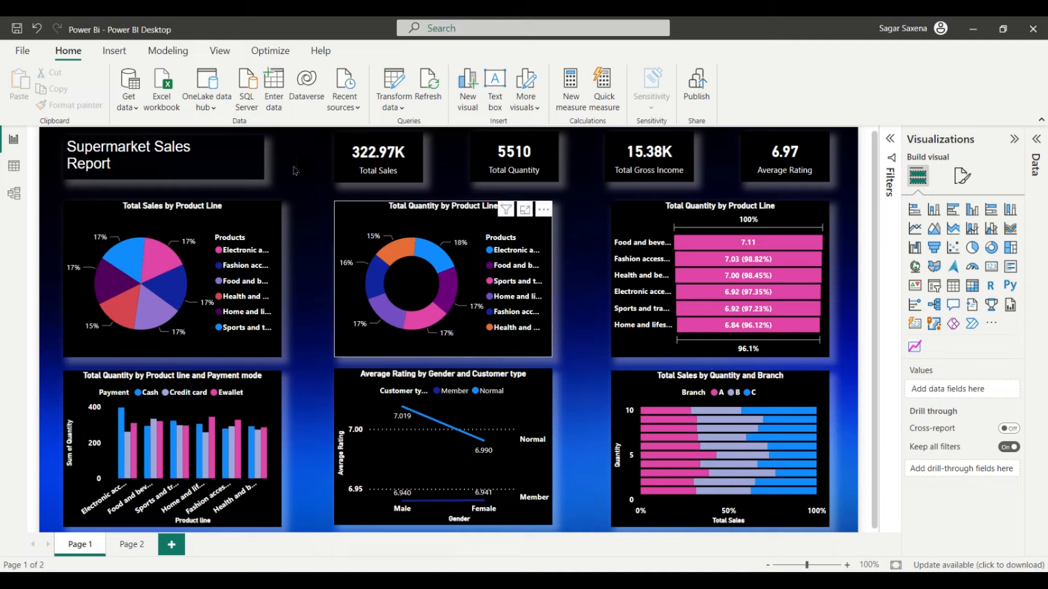
Step: Widen the title text box slightly to the right, then deselect it
{"action": "left_click", "coordinate": [232, 155]}
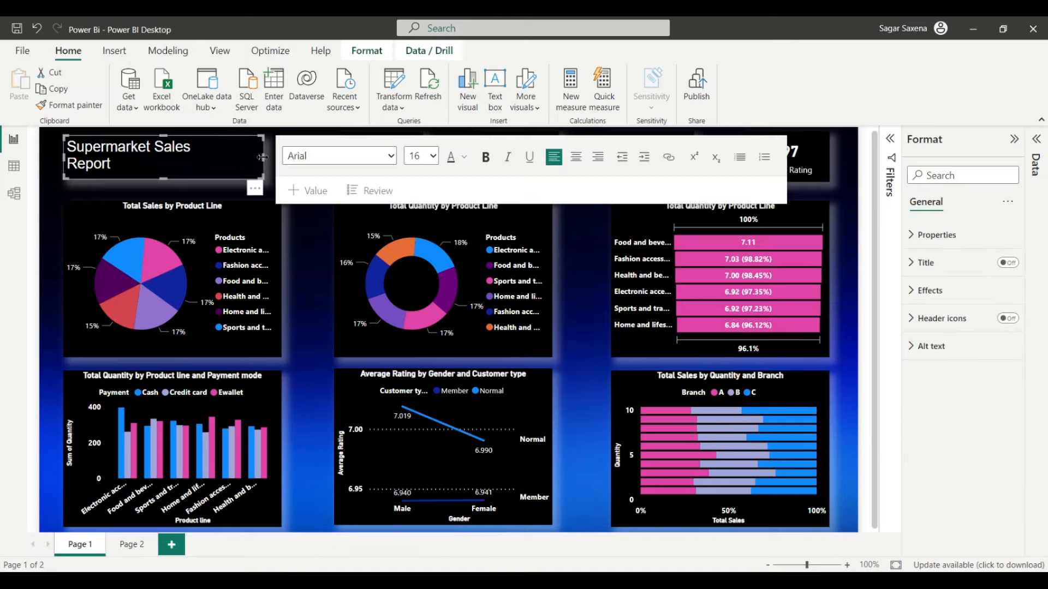
{"action": "left_click_drag", "start_coordinate": [278, 162], "coordinate": [283, 162]}
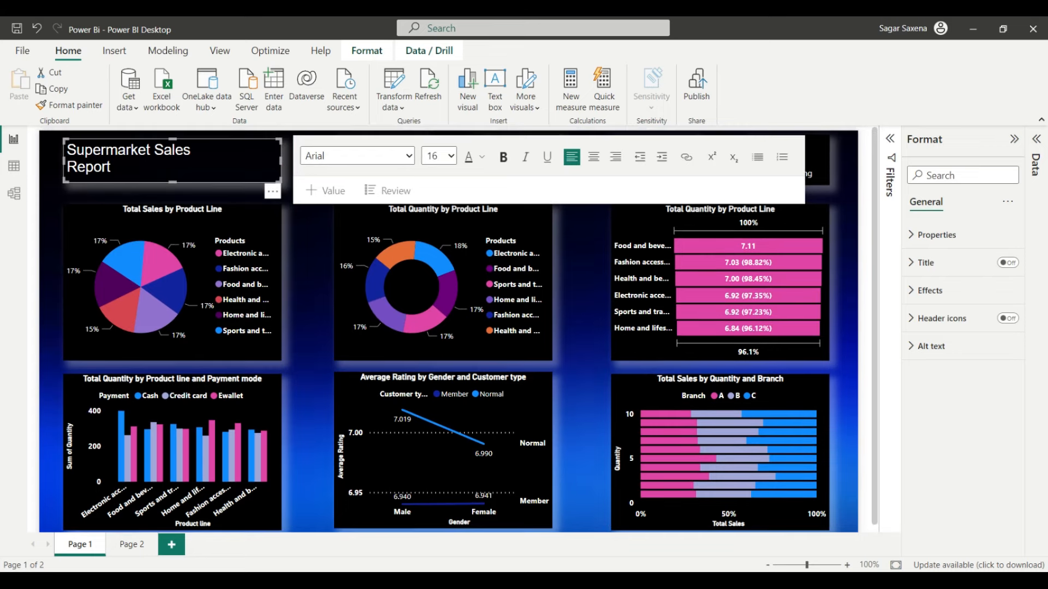
{"action": "left_click", "coordinate": [929, 506]}
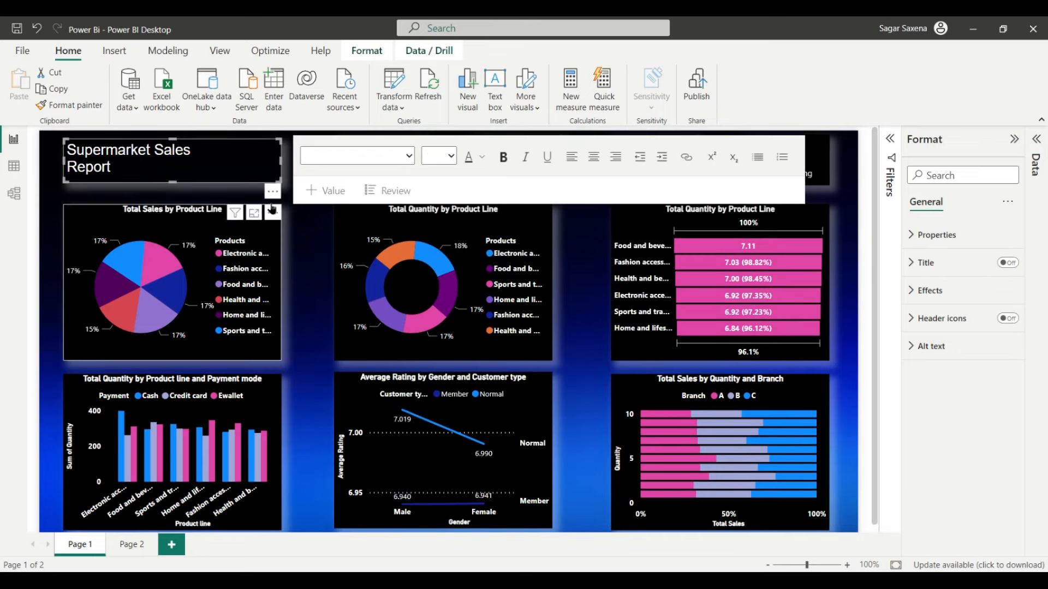
{"action": "left_click", "coordinate": [867, 518]}
{"action": "left_click", "coordinate": [867, 517]}
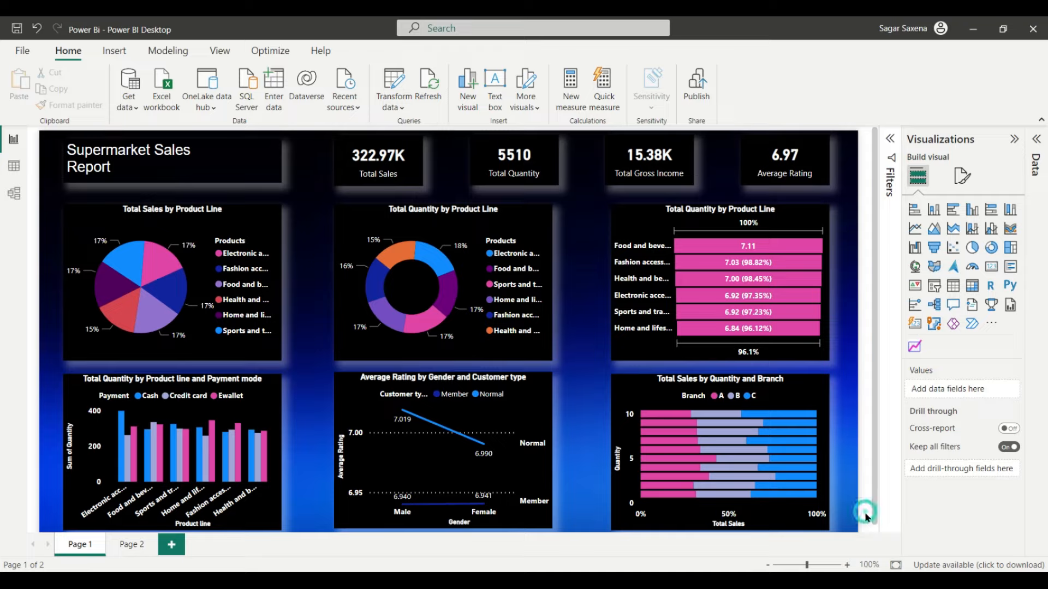